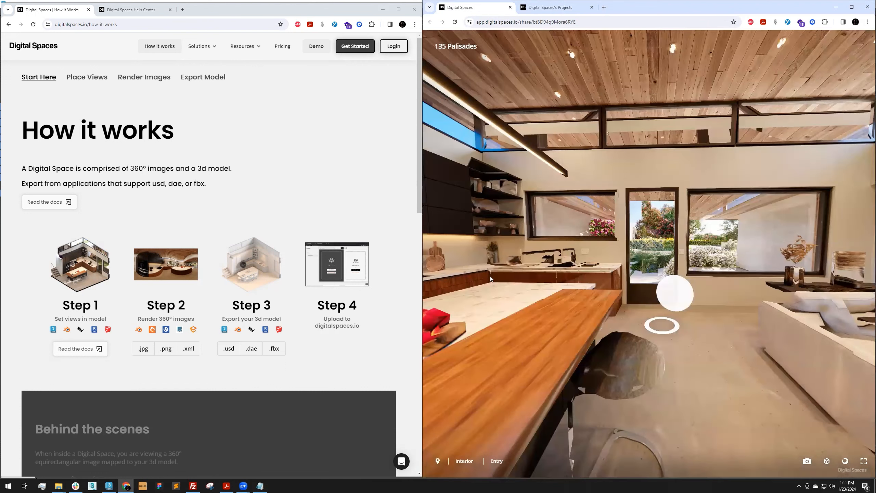
- Walk through the 135 Palisades interior, visiting the Kitchen and Living Room viewpoints and returning to the Entry
{"action": "left_click_drag", "start_coordinate": [650, 271], "coordinate": [639, 293]}
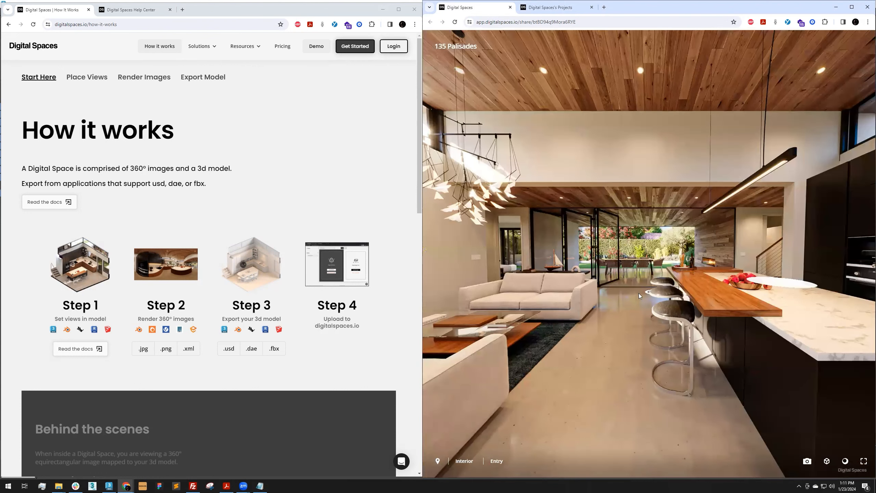
{"action": "left_click", "coordinate": [639, 294]}
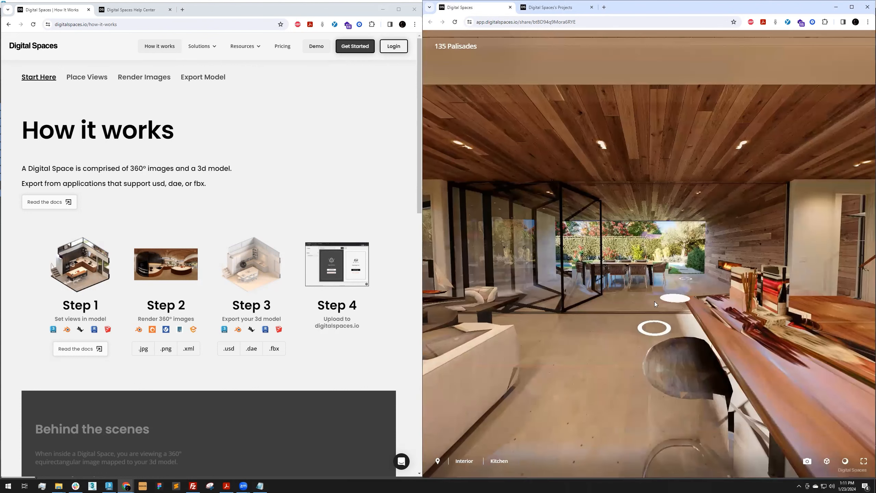
{"action": "left_click", "coordinate": [668, 299]}
{"action": "left_click_drag", "start_coordinate": [597, 297], "coordinate": [783, 297]}
{"action": "left_click", "coordinate": [582, 322]}
{"action": "left_click", "coordinate": [634, 289]}
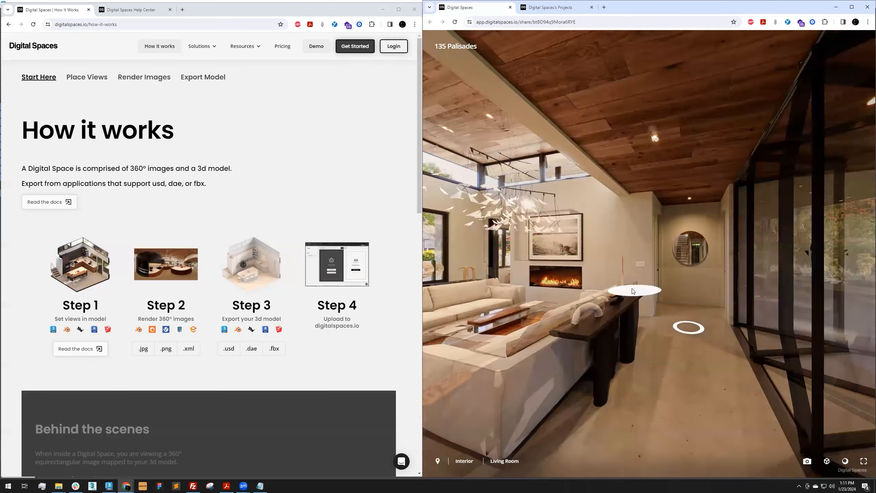
{"action": "left_click_drag", "start_coordinate": [543, 292], "coordinate": [786, 295]}
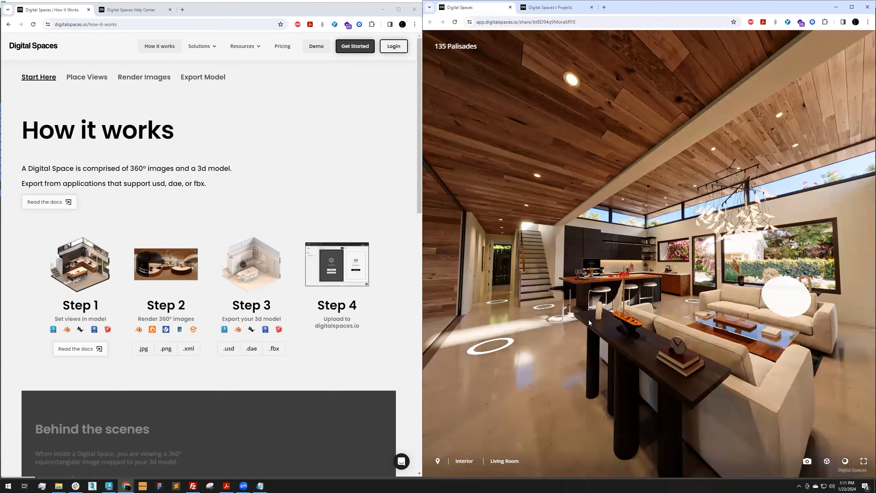
{"action": "left_click_drag", "start_coordinate": [587, 321], "coordinate": [669, 319]}
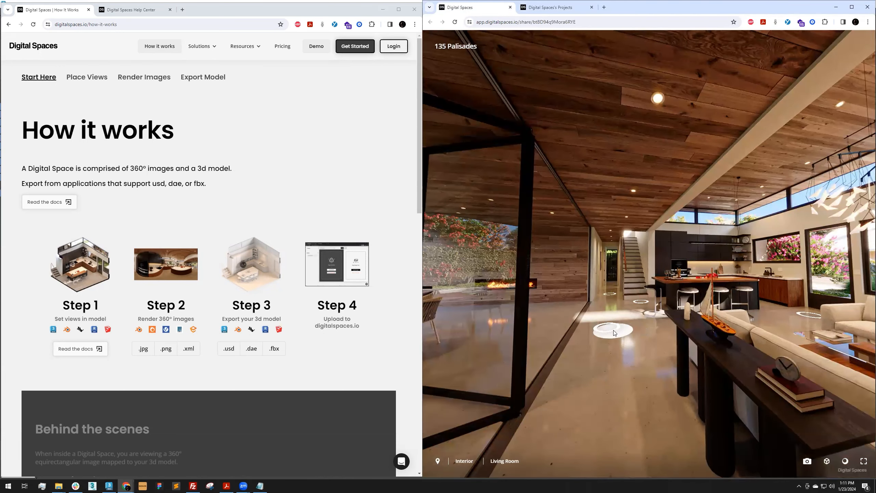
{"action": "left_click", "coordinate": [624, 332]}
{"action": "left_click_drag", "start_coordinate": [588, 288], "coordinate": [583, 286]}
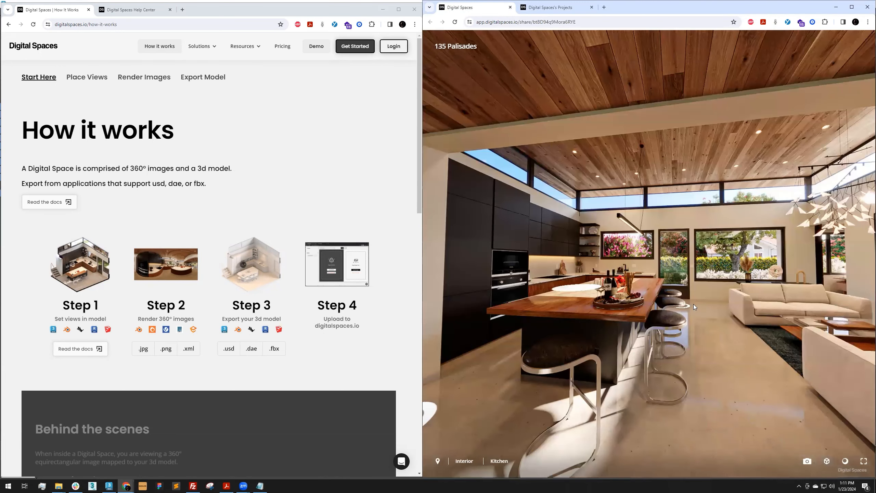
{"action": "left_click", "coordinate": [583, 275]}
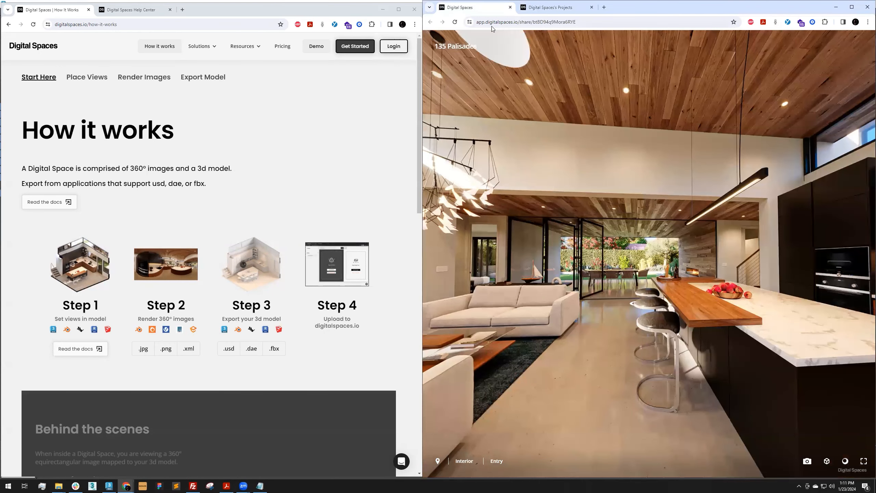
- Highlight the full share link of the 135 Palisades space in the browser address, and clear the selection
{"action": "left_click", "coordinate": [588, 22]}
{"action": "left_click", "coordinate": [588, 22]}
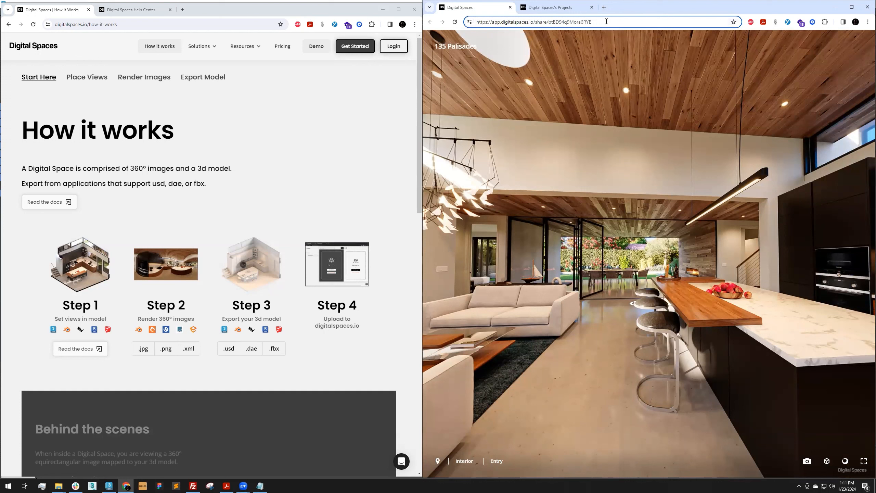
{"action": "left_click_drag", "start_coordinate": [607, 21], "coordinate": [474, 22]}
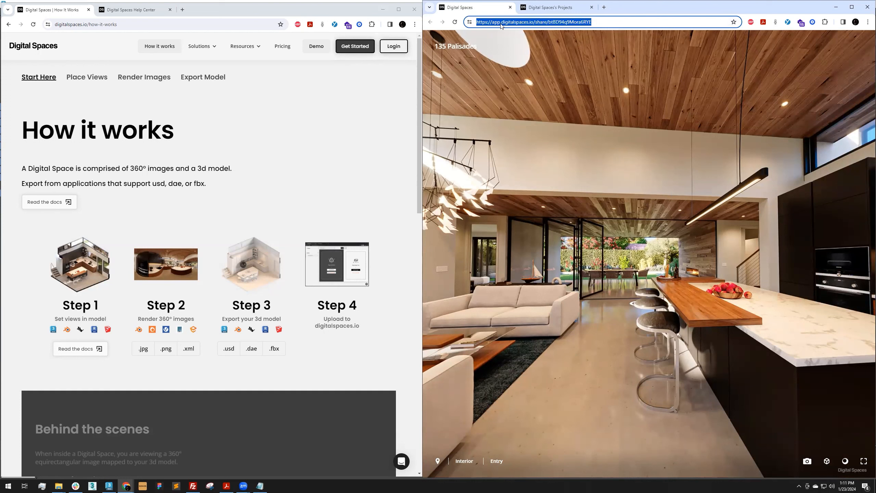
{"action": "left_click", "coordinate": [615, 22]}
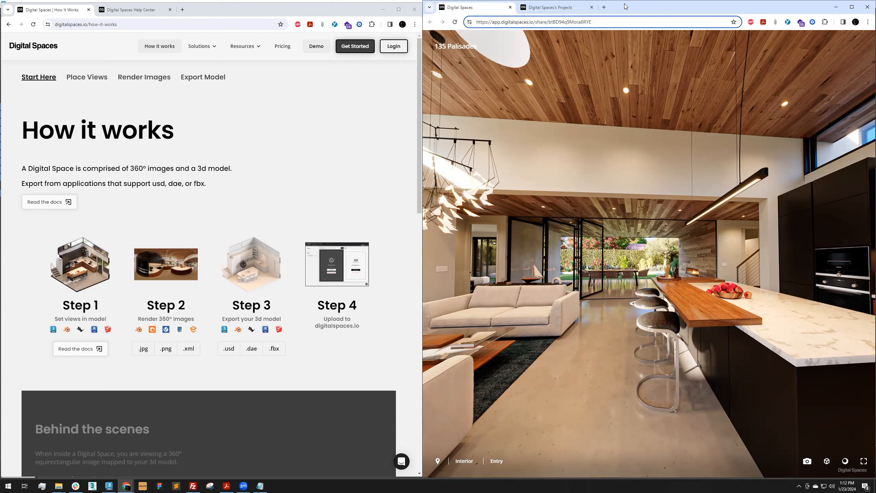
{"action": "left_click_drag", "start_coordinate": [611, 23], "coordinate": [477, 21]}
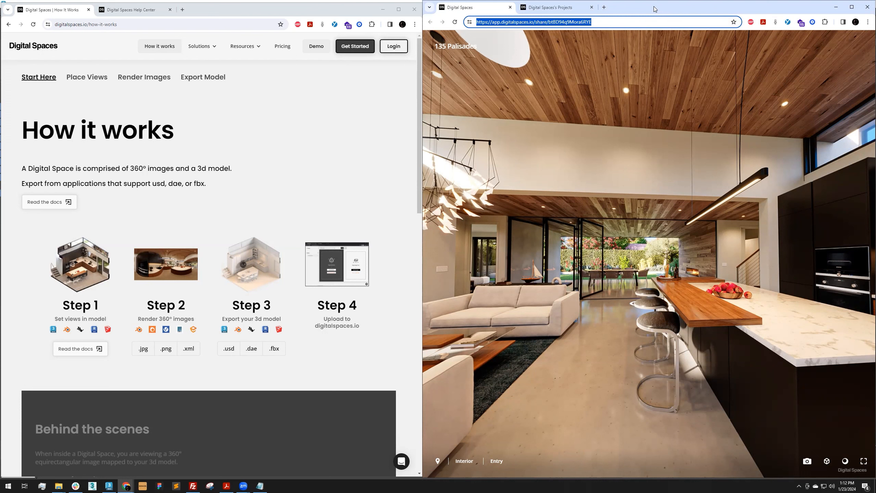
{"action": "left_click", "coordinate": [617, 22]}
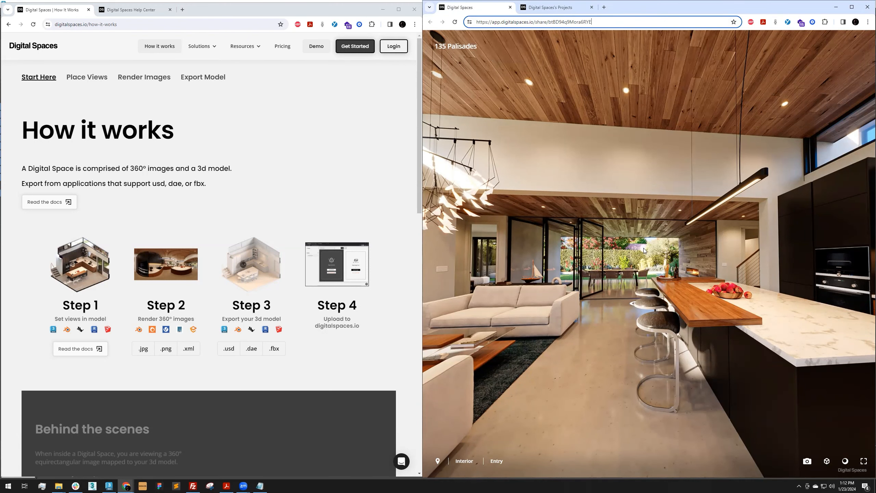
- Move from the Entry to the Kitchen viewpoint and look around toward the dining area and living room
{"action": "left_click", "coordinate": [634, 288]}
{"action": "left_click", "coordinate": [634, 288]}
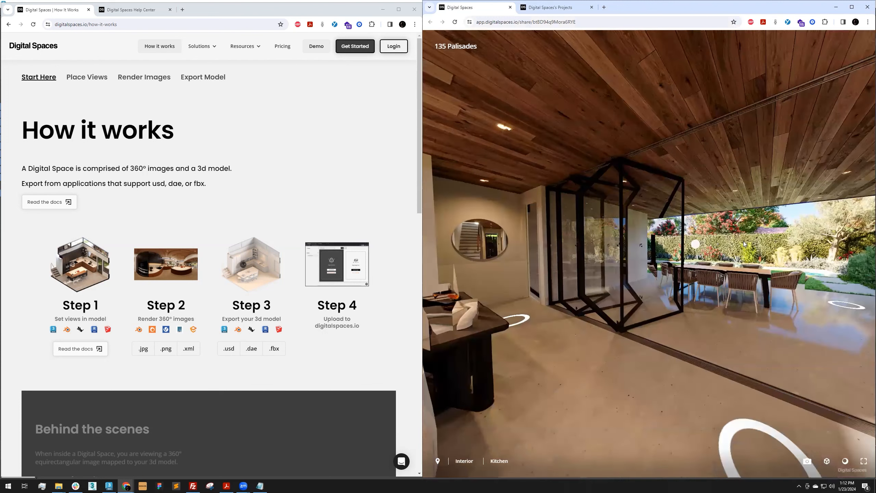
{"action": "left_click_drag", "start_coordinate": [617, 242], "coordinate": [690, 253]}
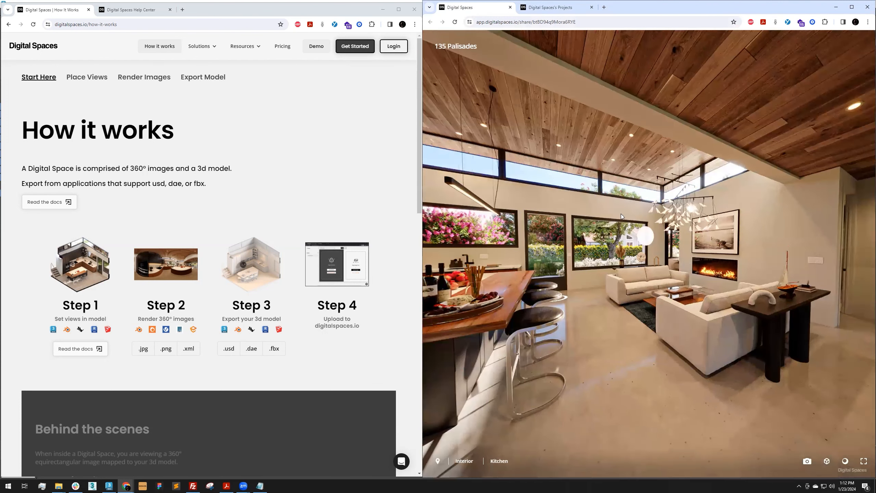
- Switch to the All Projects page and inspect the account options and the project members of The Reserve
{"action": "left_click", "coordinate": [561, 7]}
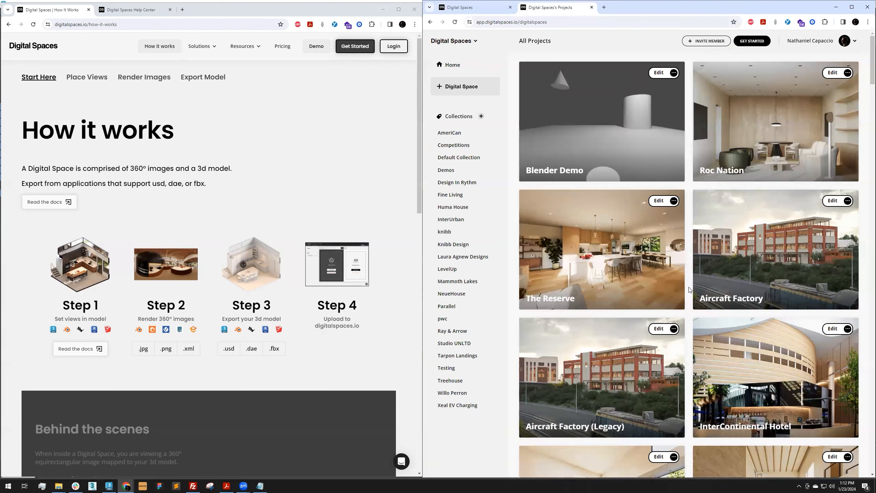
{"action": "left_click", "coordinate": [845, 40]}
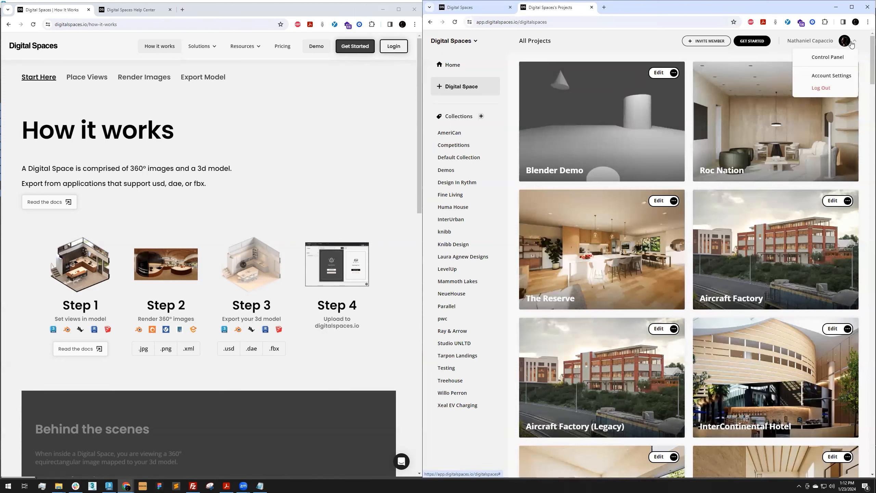
{"action": "left_click", "coordinate": [685, 54]}
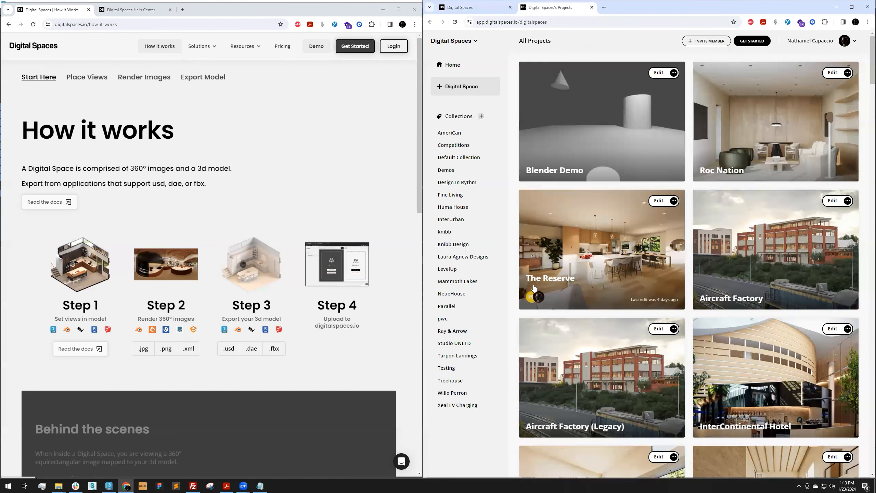
{"action": "left_click", "coordinate": [536, 296]}
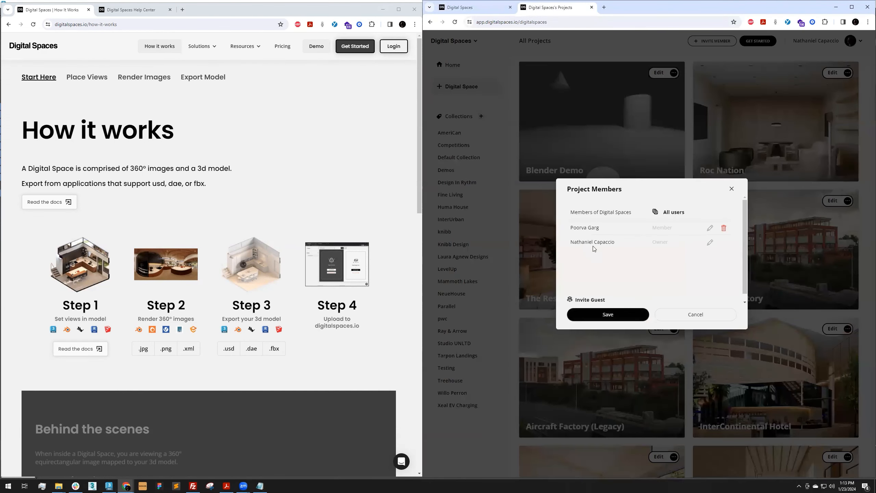
{"action": "left_click", "coordinate": [732, 188]}
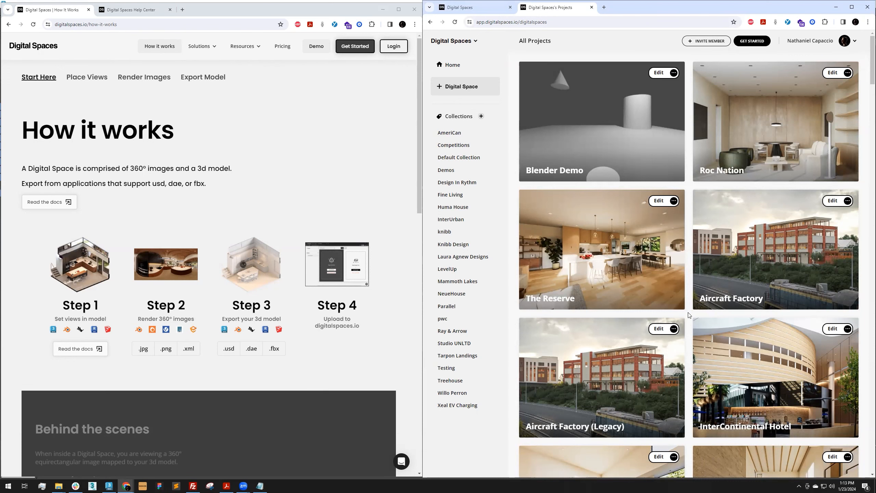
- Find the 135 Palisades project in the project list and open it for editing
{"action": "scroll", "coordinate": [689, 315], "scroll_direction": "down", "scroll_amount": 3}
{"action": "scroll", "coordinate": [690, 311], "scroll_direction": "up", "scroll_amount": 3}
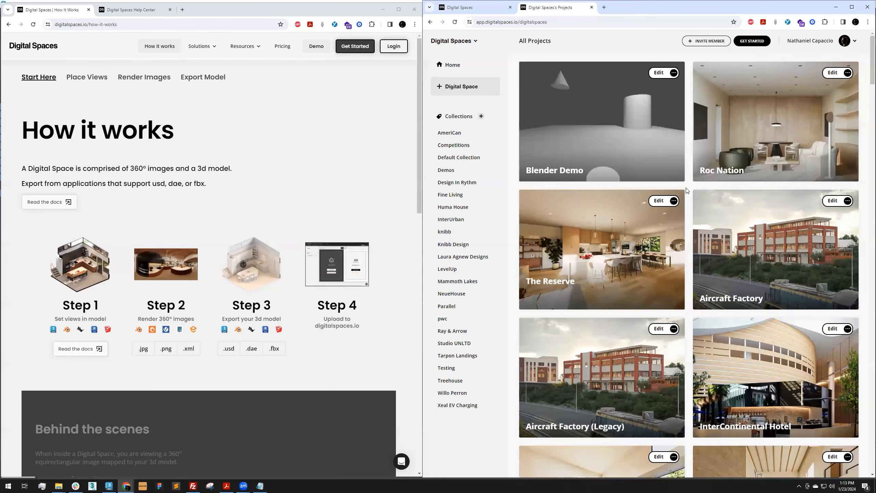
{"action": "scroll", "coordinate": [688, 187], "scroll_direction": "down", "scroll_amount": 5}
{"action": "scroll", "coordinate": [688, 187], "scroll_direction": "down", "scroll_amount": 6}
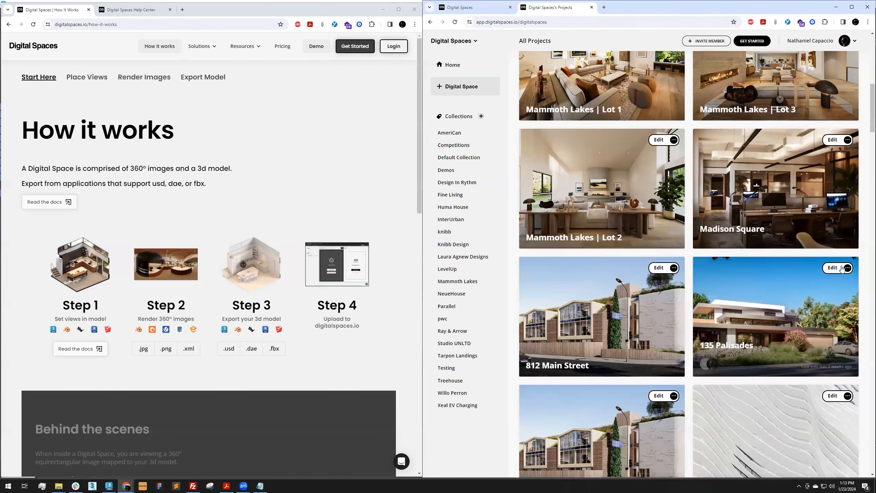
{"action": "left_click", "coordinate": [841, 268]}
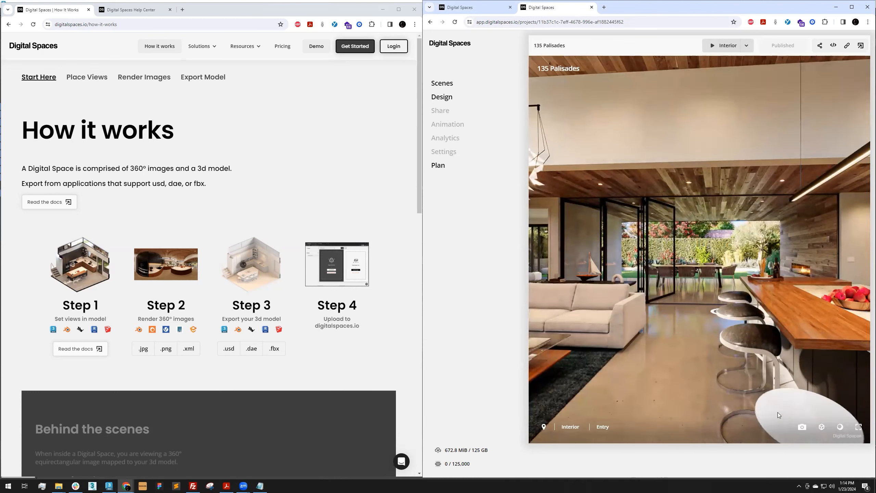
- Look around the Entry view in the project's interior preview
{"action": "left_click", "coordinate": [778, 414]}
{"action": "left_click_drag", "start_coordinate": [645, 305], "coordinate": [649, 267]}
{"action": "left_click", "coordinate": [698, 264]}
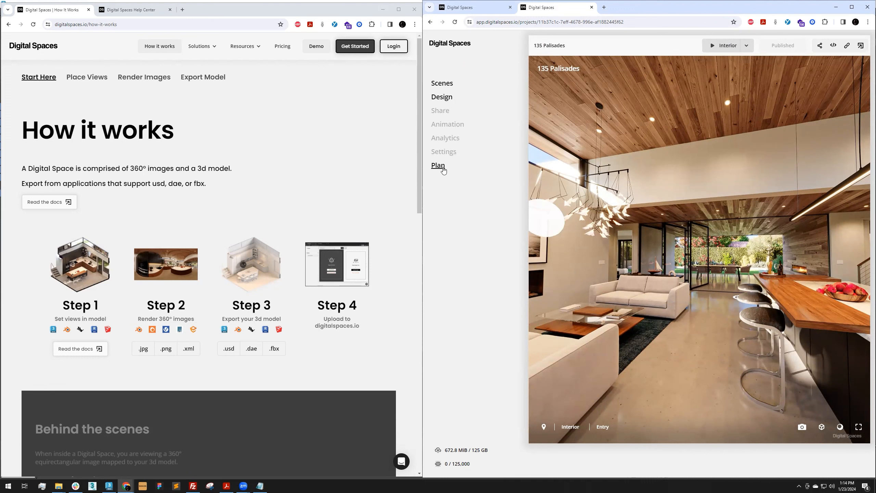
- Open the project's scenes and examine the Interior scene's 3D model and its list of 360° images
{"action": "left_click", "coordinate": [443, 84]}
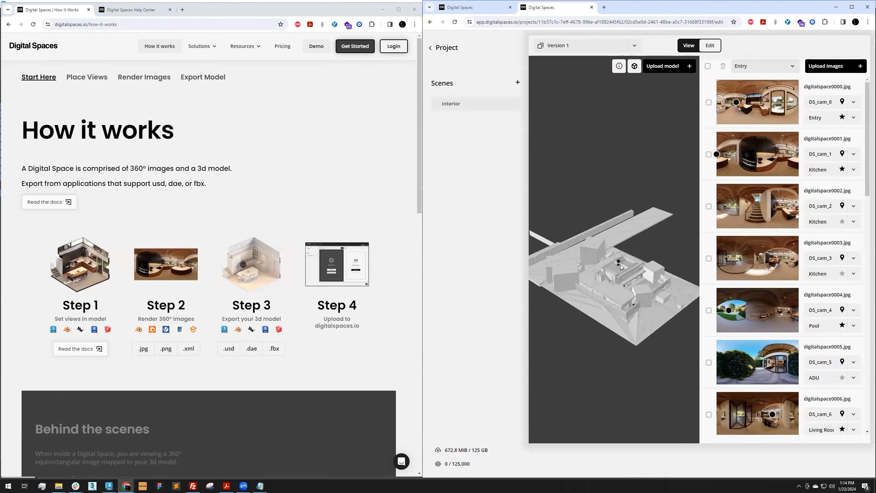
{"action": "left_click_drag", "start_coordinate": [620, 264], "coordinate": [596, 258]}
{"action": "scroll", "coordinate": [582, 267], "scroll_direction": "up", "scroll_amount": 5}
{"action": "right_click_drag", "start_coordinate": [581, 262], "coordinate": [636, 260]}
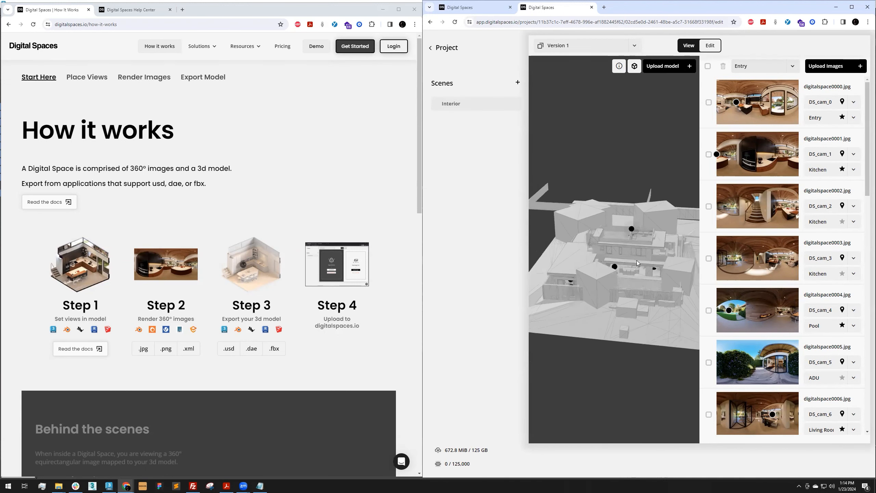
{"action": "scroll", "coordinate": [649, 262], "scroll_direction": "up", "scroll_amount": 5}
{"action": "left_click_drag", "start_coordinate": [650, 262], "coordinate": [642, 257]}
{"action": "left_click_drag", "start_coordinate": [867, 106], "coordinate": [860, 204]}
{"action": "scroll", "coordinate": [860, 204], "scroll_direction": "up", "scroll_amount": 9}
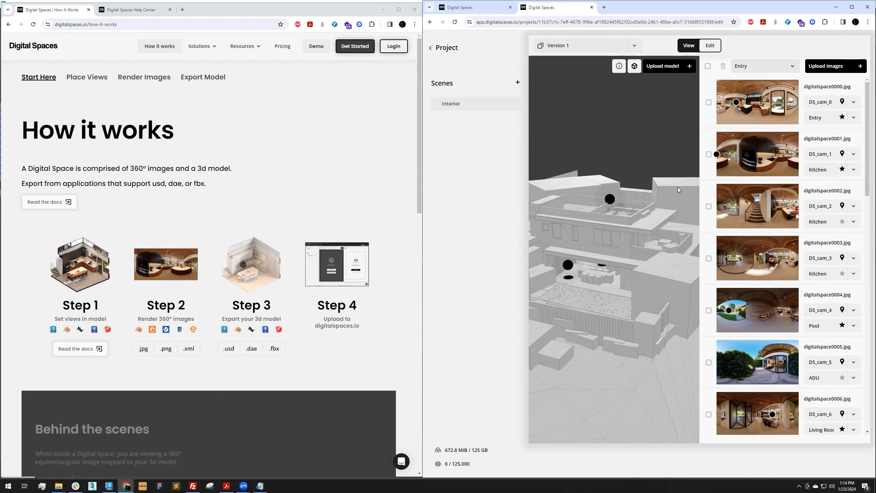
{"action": "scroll", "coordinate": [637, 216], "scroll_direction": "down", "scroll_amount": 2}
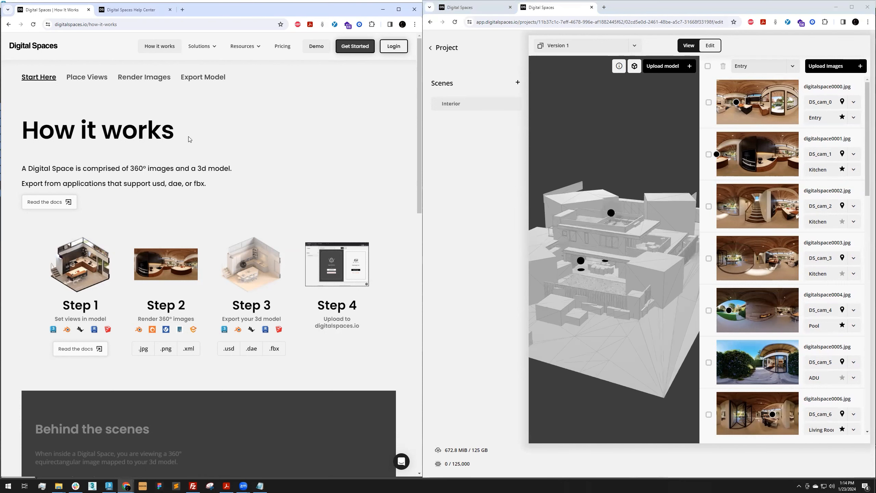
- Highlight the "How it works" heading on the website and bring its workflow overview into view
{"action": "left_click_drag", "start_coordinate": [32, 130], "coordinate": [179, 133]}
{"action": "left_click", "coordinate": [180, 133]}
{"action": "scroll", "coordinate": [296, 178], "scroll_direction": "down", "scroll_amount": 1}
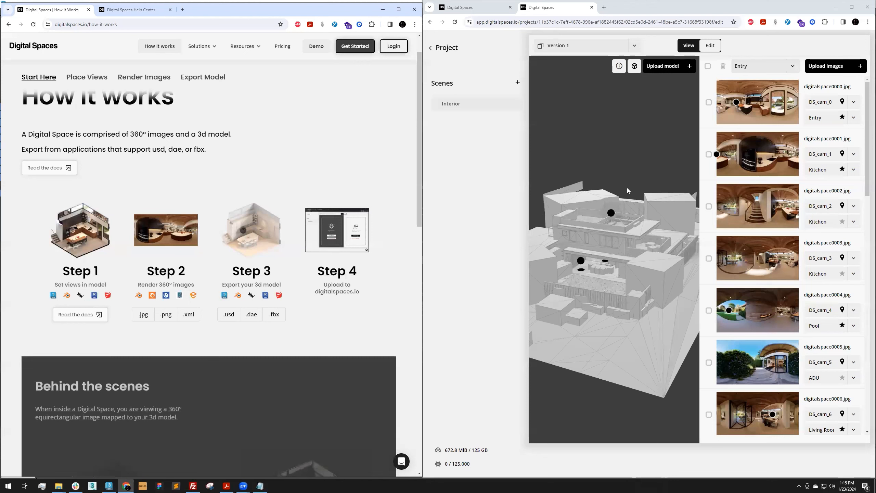
- Examine the camera markers inside the house model up close, and return to an overall view of the building
{"action": "scroll", "coordinate": [628, 208], "scroll_direction": "up", "scroll_amount": 5}
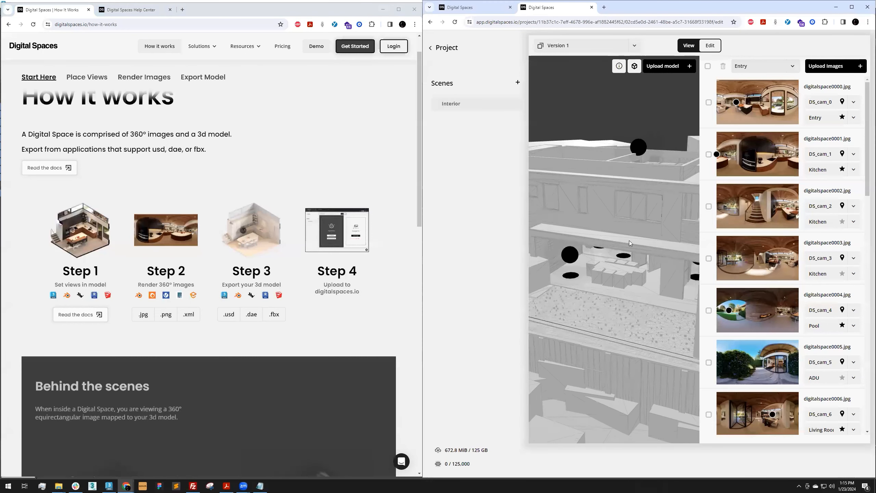
{"action": "scroll", "coordinate": [629, 242], "scroll_direction": "up", "scroll_amount": 6}
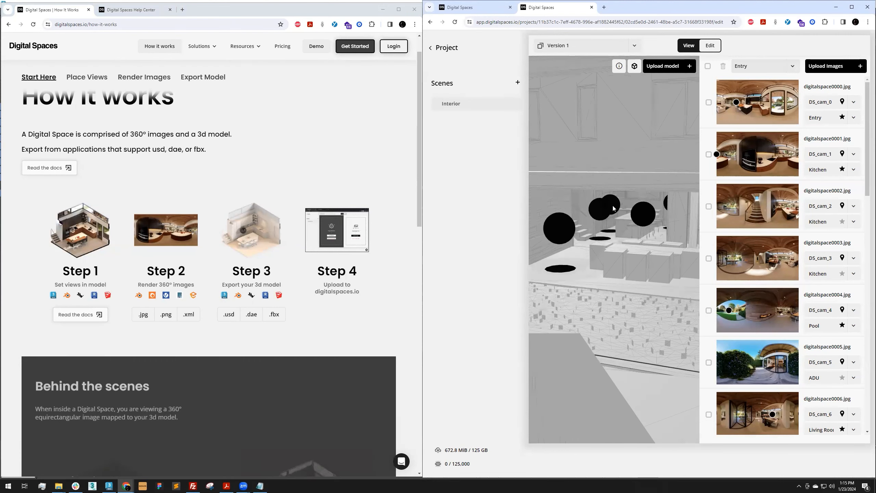
{"action": "left_click_drag", "start_coordinate": [670, 208], "coordinate": [638, 221]}
{"action": "scroll", "coordinate": [640, 224], "scroll_direction": "down", "scroll_amount": 8}
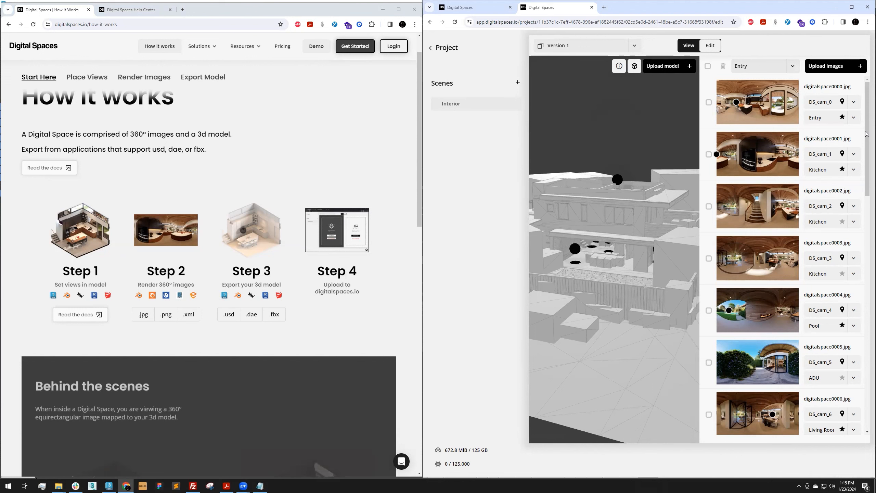
- Review the four workflow steps, from setting and rendering views to exporting and uploading the model, and the Behind the scenes section
{"action": "left_click_drag", "start_coordinate": [54, 285], "coordinate": [199, 287]}
{"action": "left_click", "coordinate": [126, 282]}
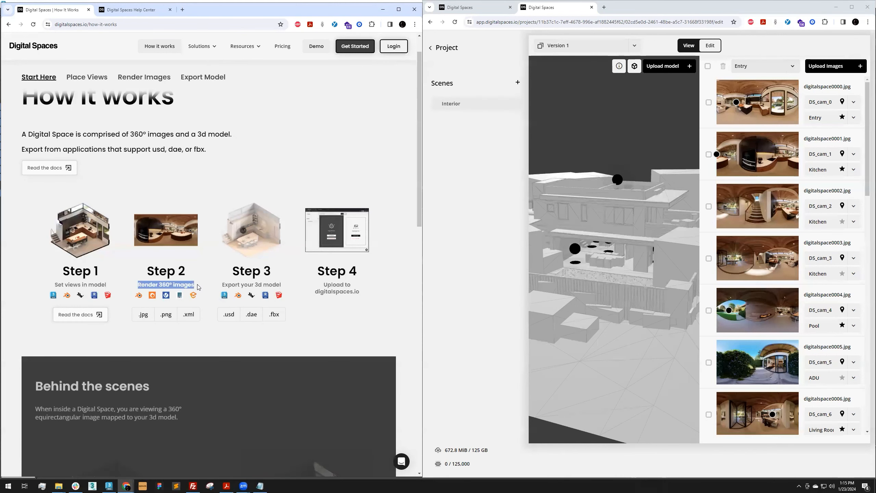
{"action": "left_click", "coordinate": [204, 280]}
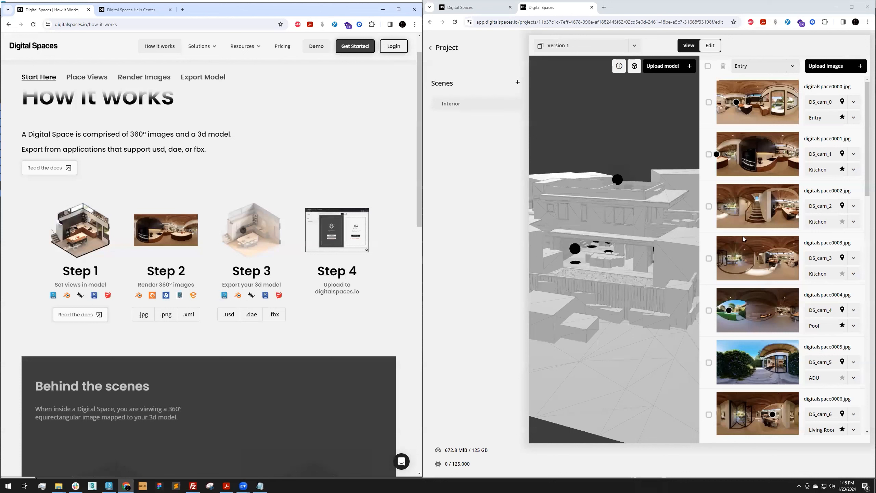
{"action": "left_click_drag", "start_coordinate": [222, 286], "coordinate": [286, 284]}
{"action": "left_click", "coordinate": [286, 284]}
{"action": "double_click", "coordinate": [174, 150]}
{"action": "left_click", "coordinate": [221, 154]}
{"action": "left_click_drag", "start_coordinate": [328, 274], "coordinate": [366, 291]}
{"action": "left_click", "coordinate": [392, 224]}
{"action": "scroll", "coordinate": [396, 231], "scroll_direction": "down", "scroll_amount": 5}
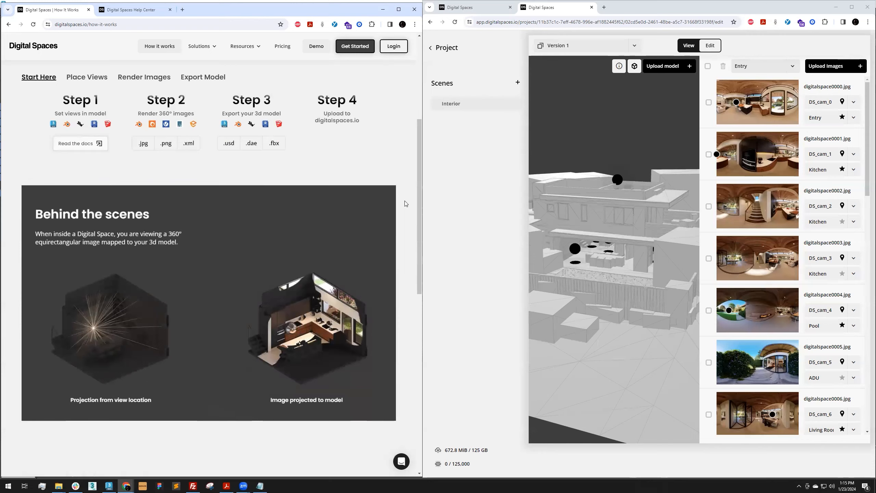
{"action": "scroll", "coordinate": [405, 200], "scroll_direction": "down", "scroll_amount": 1}
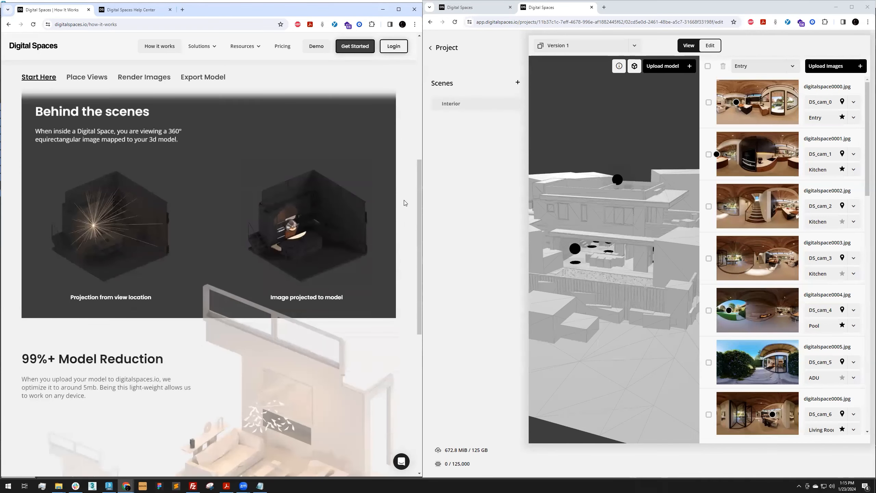
- Switch the Interior scene to its viewer and look around the living room from different directions
{"action": "left_click", "coordinate": [686, 46]}
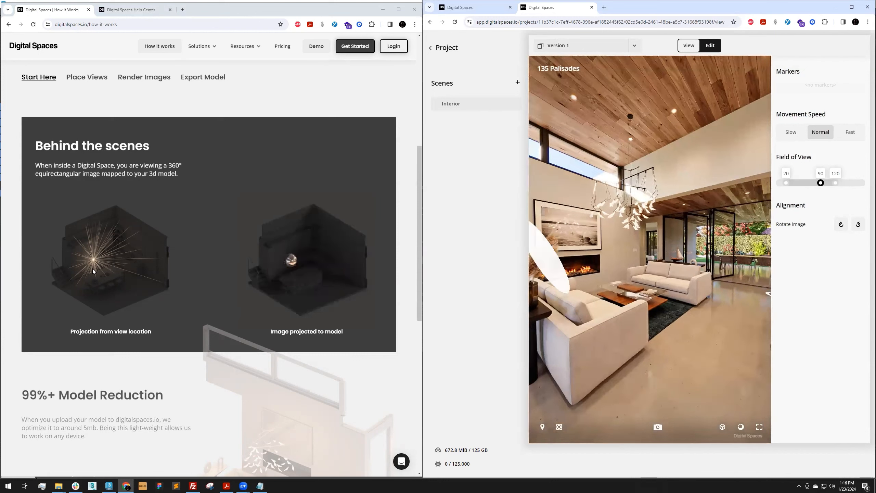
{"action": "left_click_drag", "start_coordinate": [583, 303], "coordinate": [645, 296]}
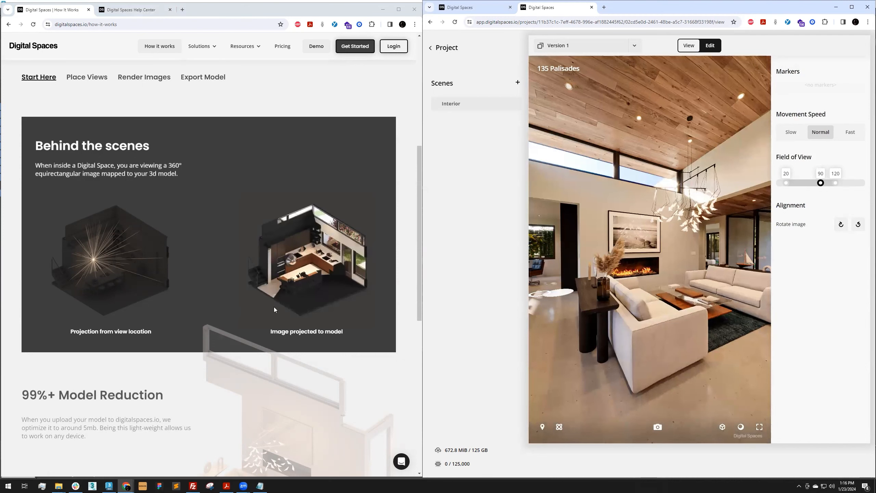
{"action": "left_click_drag", "start_coordinate": [739, 292], "coordinate": [710, 261]}
{"action": "left_click_drag", "start_coordinate": [584, 257], "coordinate": [664, 258]}
{"action": "left_click_drag", "start_coordinate": [576, 348], "coordinate": [652, 357]}
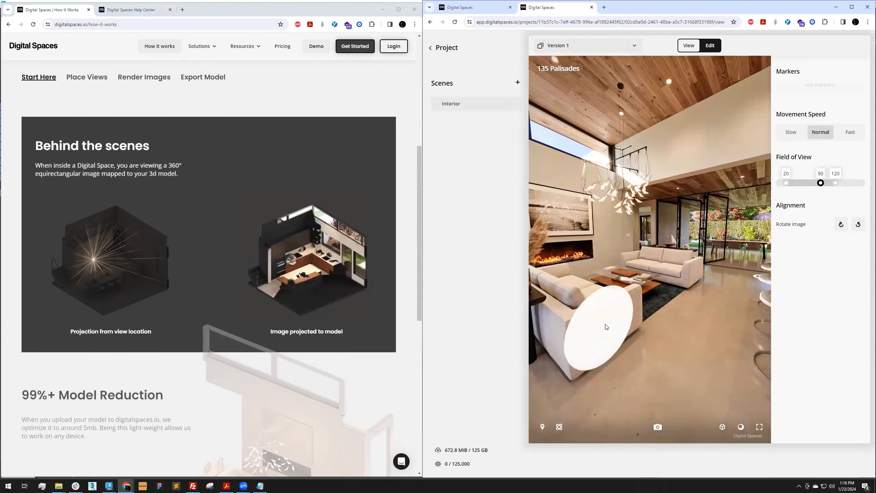
{"action": "left_click_drag", "start_coordinate": [579, 325], "coordinate": [622, 323]}
{"action": "left_click", "coordinate": [610, 314]}
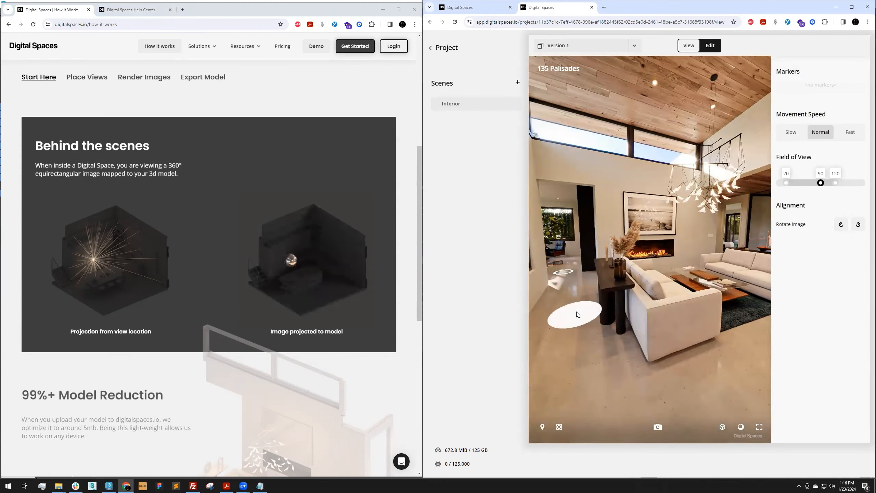
{"action": "left_click", "coordinate": [707, 226]}
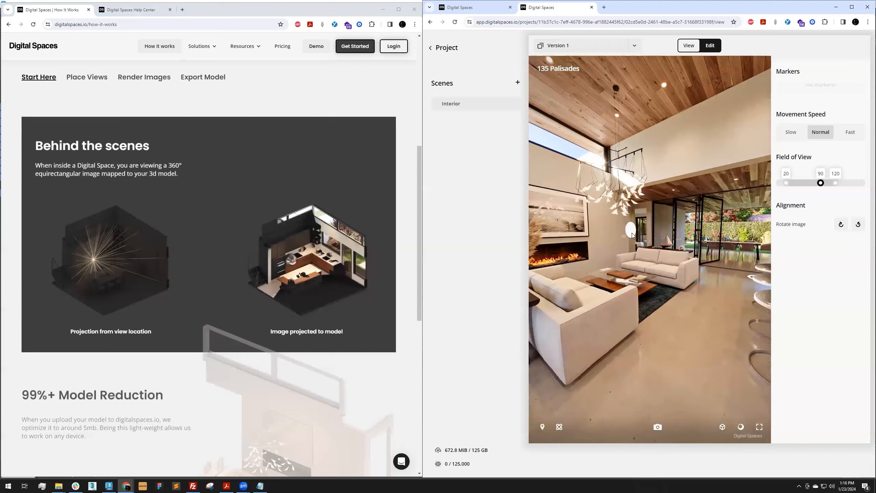
- Review the website's 99%+ Model Reduction section, and show the scene model's statistics in the editor, highlighting the triangle count
{"action": "scroll", "coordinate": [379, 293], "scroll_direction": "down", "scroll_amount": 4}
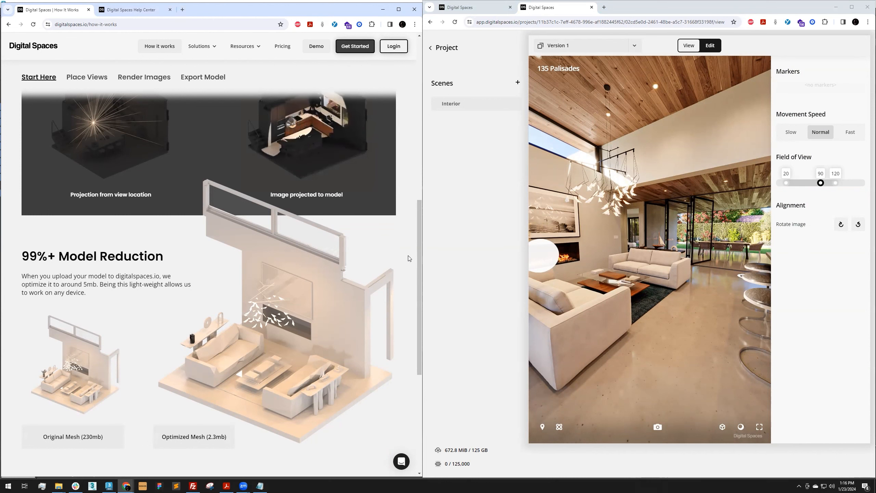
{"action": "scroll", "coordinate": [408, 256], "scroll_direction": "down", "scroll_amount": 1}
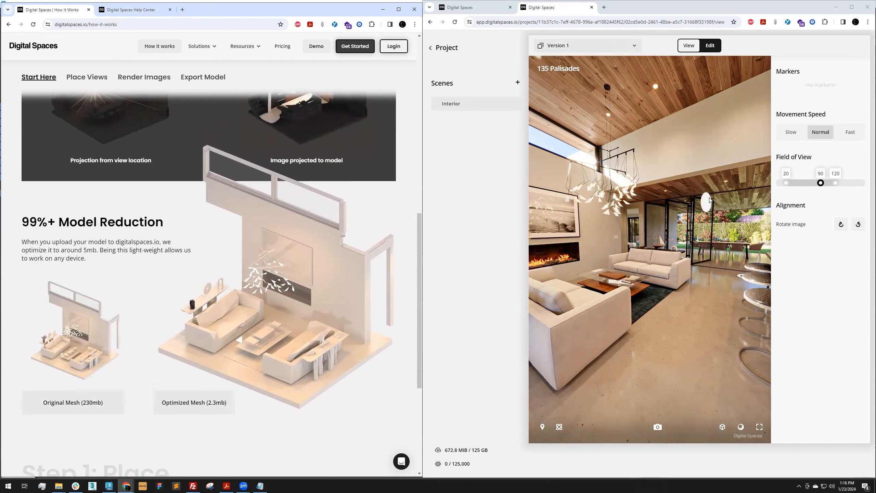
{"action": "left_click", "coordinate": [710, 45]}
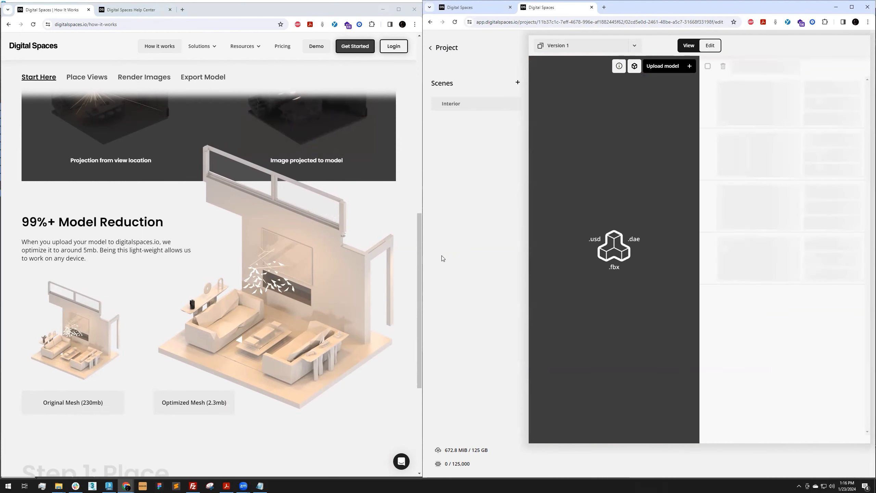
{"action": "left_click", "coordinate": [621, 72]}
{"action": "left_click_drag", "start_coordinate": [642, 275], "coordinate": [628, 331]}
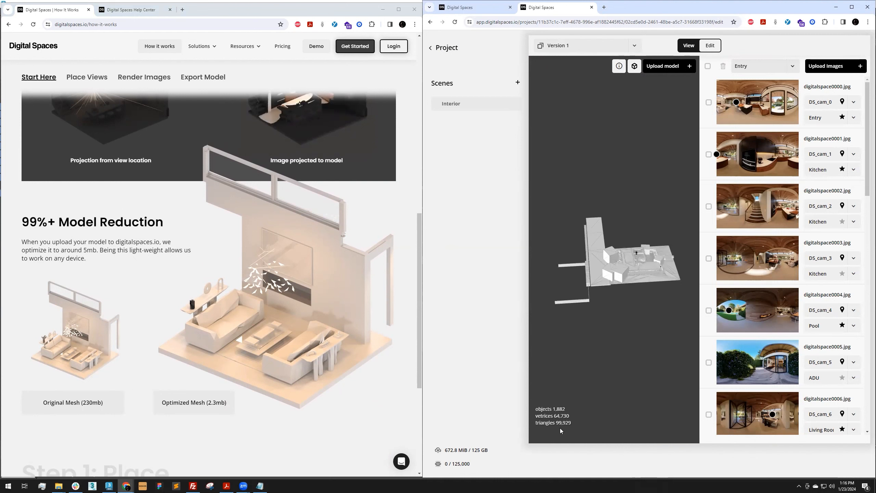
{"action": "left_click_drag", "start_coordinate": [563, 423], "coordinate": [570, 422]}
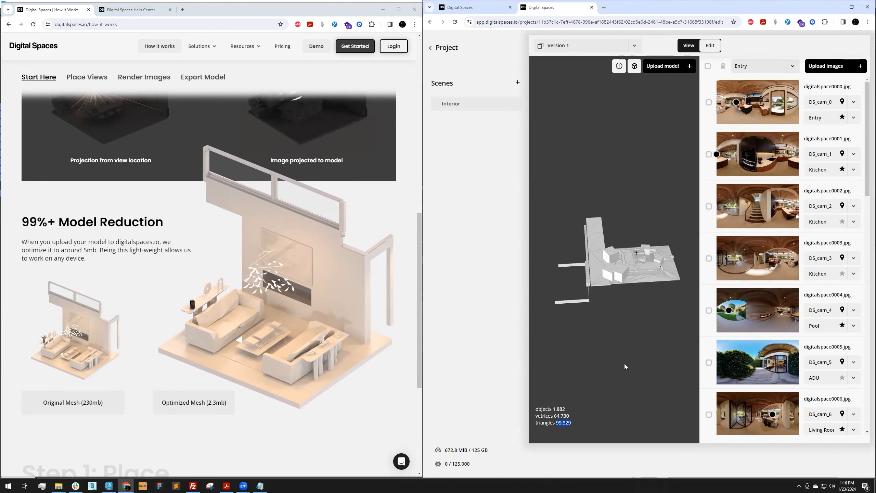
- Examine the house model's reduced mesh and camera markers up close, and return to an overall view
{"action": "scroll", "coordinate": [649, 263], "scroll_direction": "up", "scroll_amount": 5}
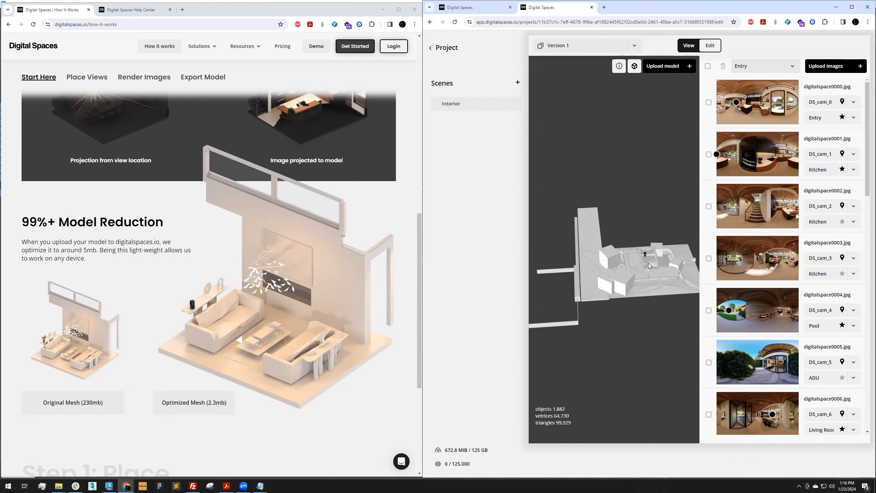
{"action": "left_click_drag", "start_coordinate": [650, 279], "coordinate": [592, 271]}
{"action": "scroll", "coordinate": [575, 263], "scroll_direction": "up", "scroll_amount": 10}
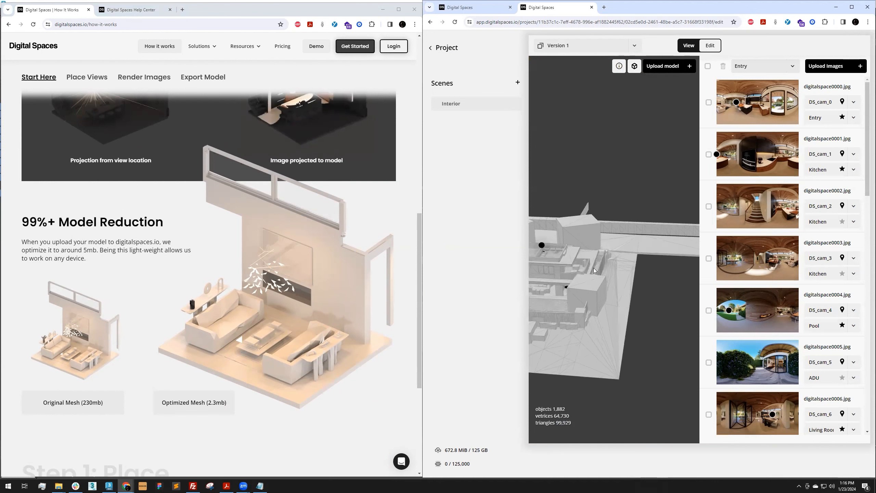
{"action": "scroll", "coordinate": [645, 276], "scroll_direction": "up", "scroll_amount": 5}
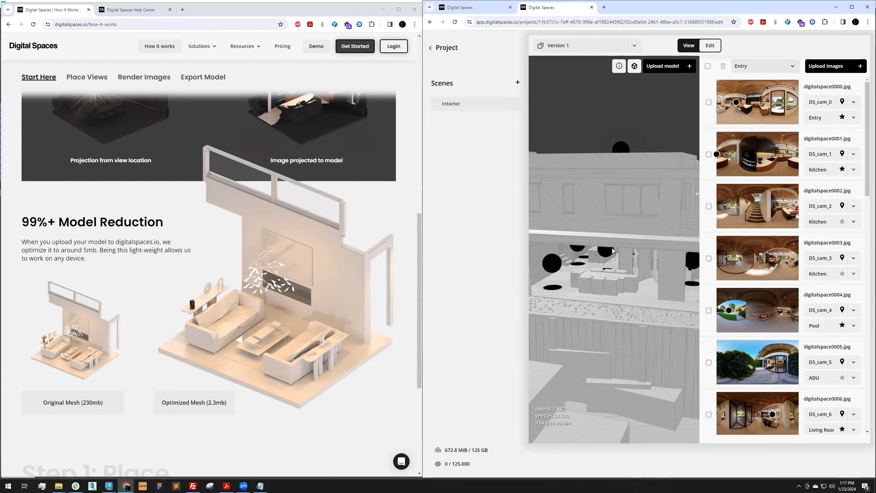
{"action": "scroll", "coordinate": [613, 250], "scroll_direction": "down", "scroll_amount": 10}
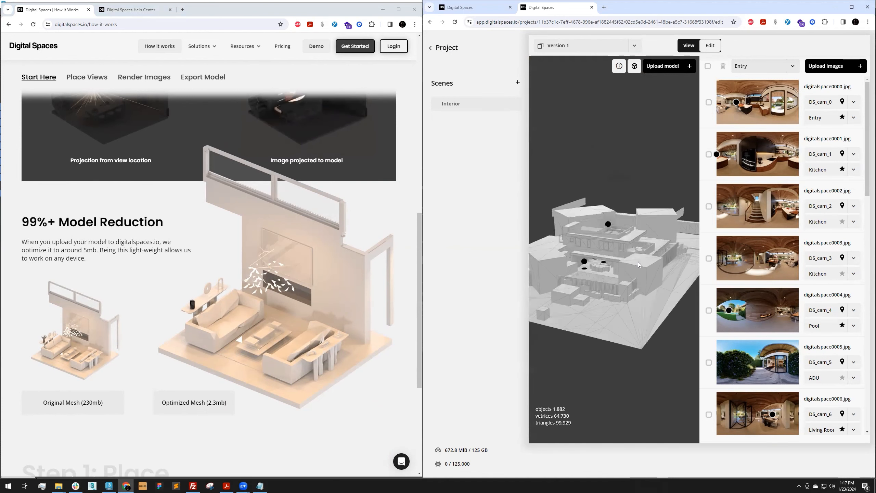
{"action": "scroll", "coordinate": [411, 268], "scroll_direction": "up", "scroll_amount": 1}
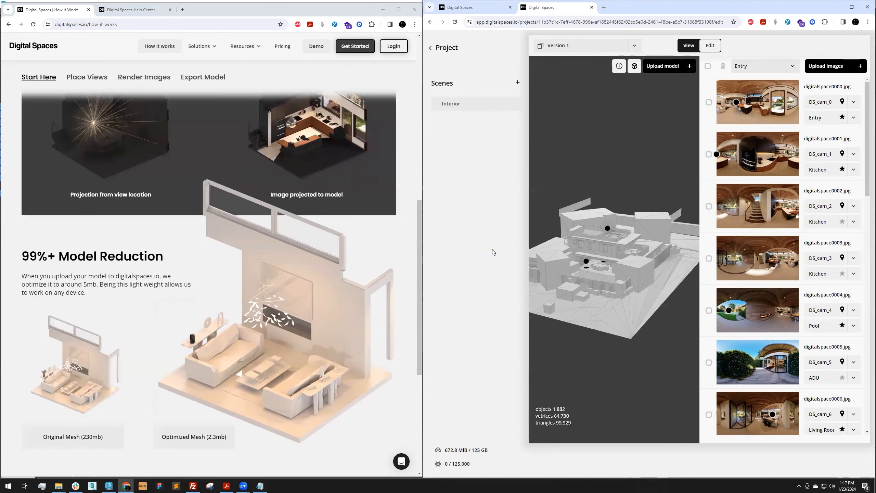
- Reopen the Interior scene's viewer and move between the kitchen, window and living room viewpoints
{"action": "left_click", "coordinate": [683, 46]}
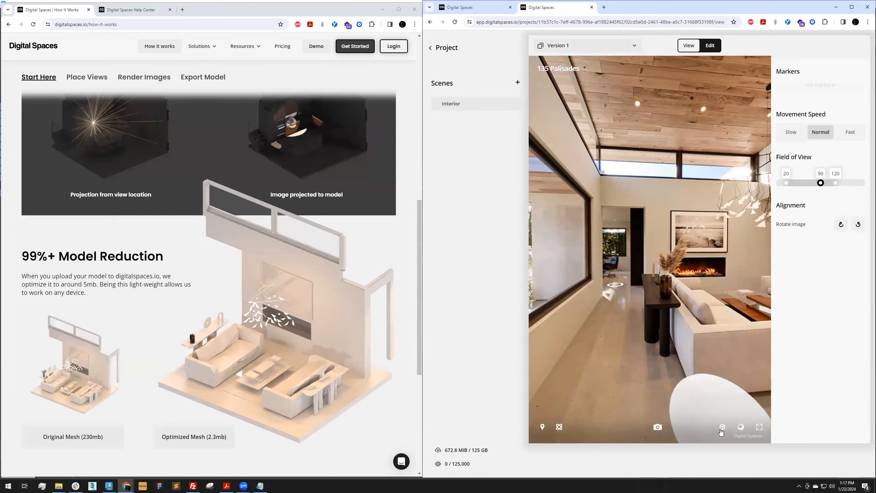
{"action": "left_click", "coordinate": [705, 288]}
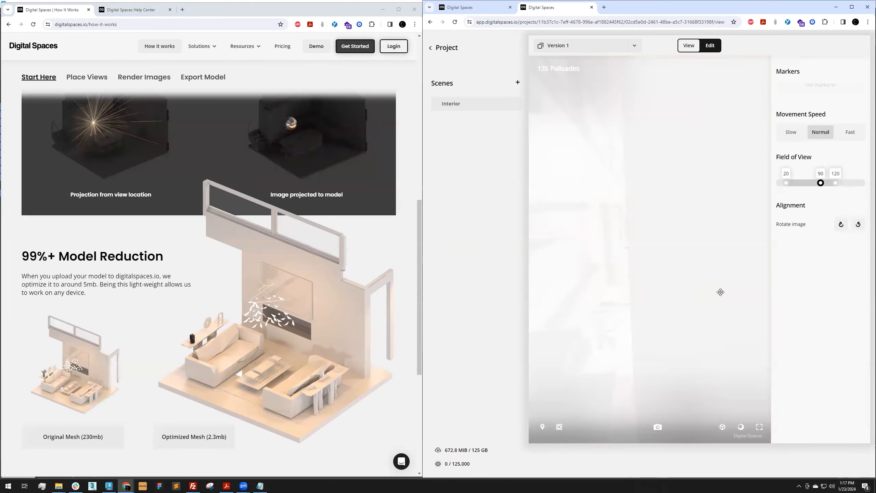
{"action": "left_click_drag", "start_coordinate": [663, 275], "coordinate": [691, 304]}
{"action": "left_click", "coordinate": [691, 303]}
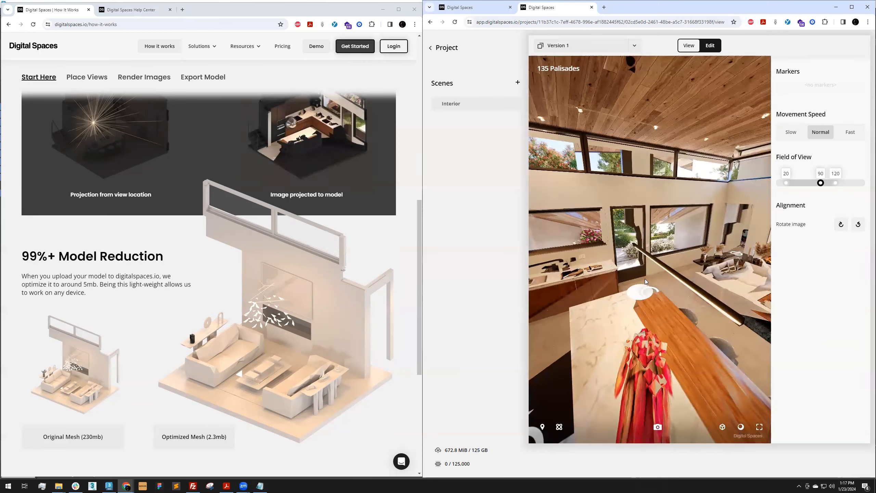
{"action": "left_click_drag", "start_coordinate": [689, 248], "coordinate": [735, 249]}
{"action": "left_click", "coordinate": [725, 381]}
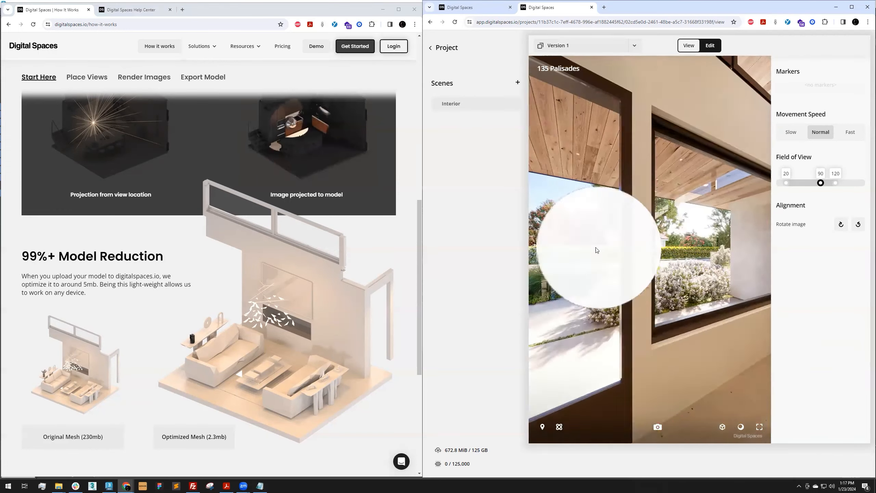
{"action": "left_click_drag", "start_coordinate": [678, 247], "coordinate": [646, 250]}
{"action": "left_click", "coordinate": [396, 260]}
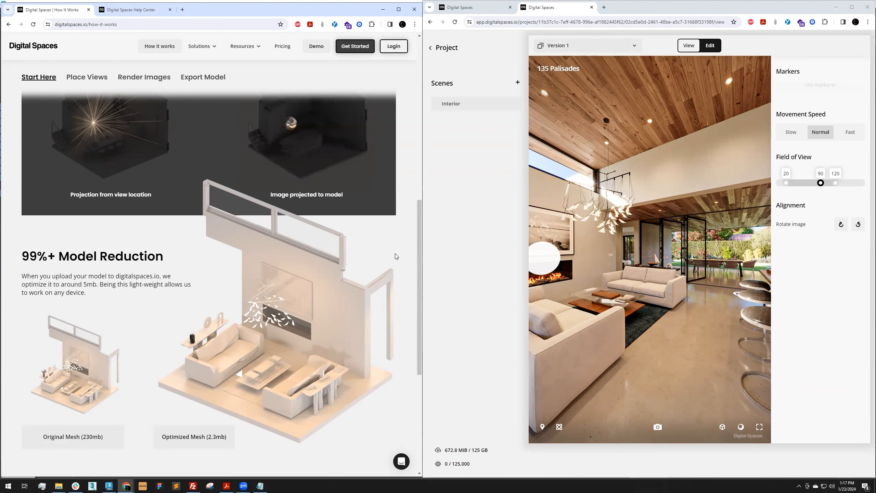
- Open the Step 1: Place Views page and review its introduction and table of viewpoint heights
{"action": "left_click_drag", "start_coordinate": [417, 262], "coordinate": [343, 327]}
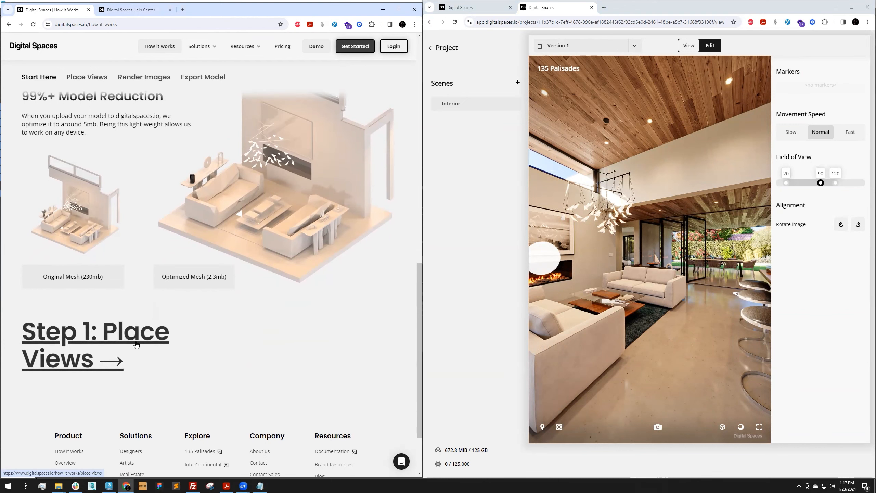
{"action": "left_click", "coordinate": [154, 332]}
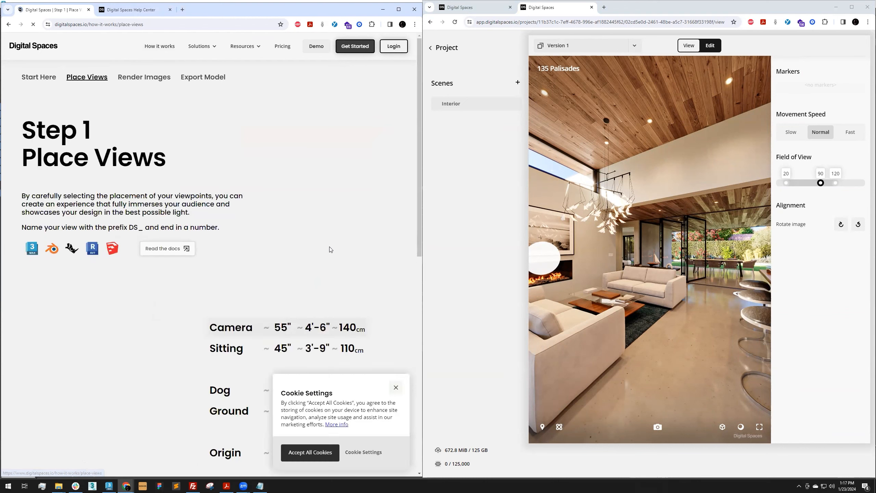
{"action": "scroll", "coordinate": [392, 215], "scroll_direction": "down", "scroll_amount": 1}
{"action": "scroll", "coordinate": [390, 190], "scroll_direction": "up", "scroll_amount": 3}
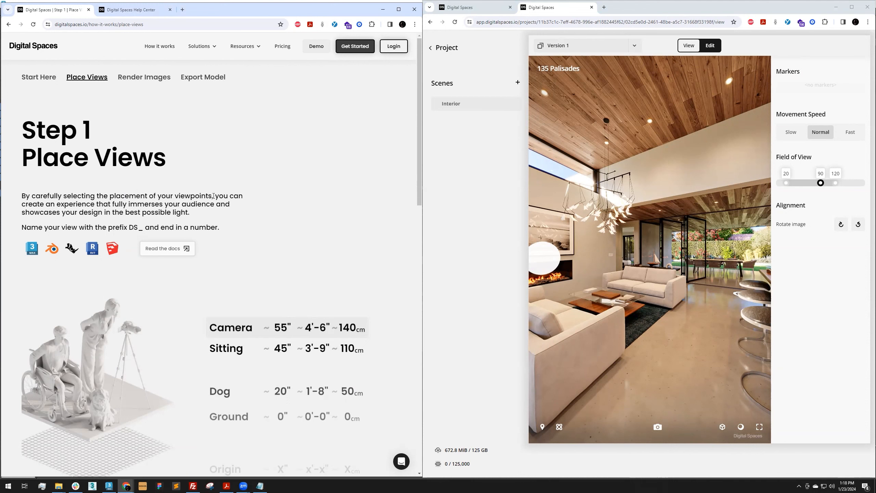
{"action": "scroll", "coordinate": [420, 187], "scroll_direction": "down", "scroll_amount": 3}
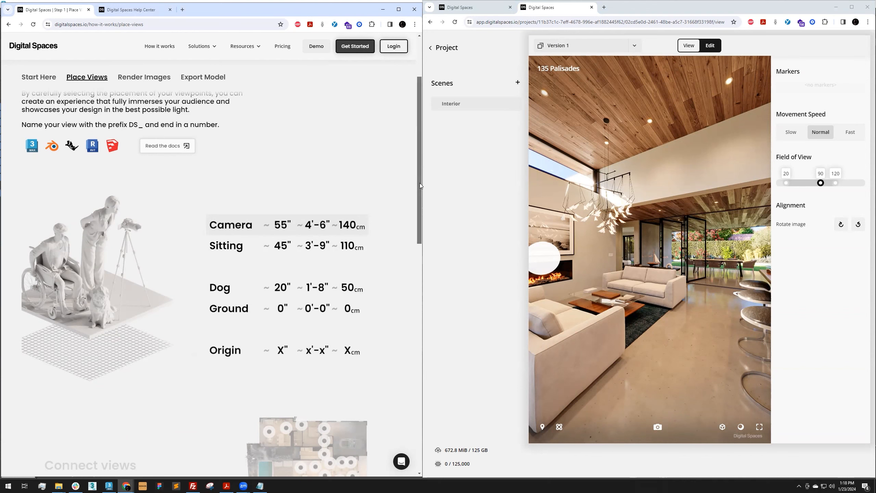
{"action": "scroll", "coordinate": [419, 183], "scroll_direction": "down", "scroll_amount": 1}
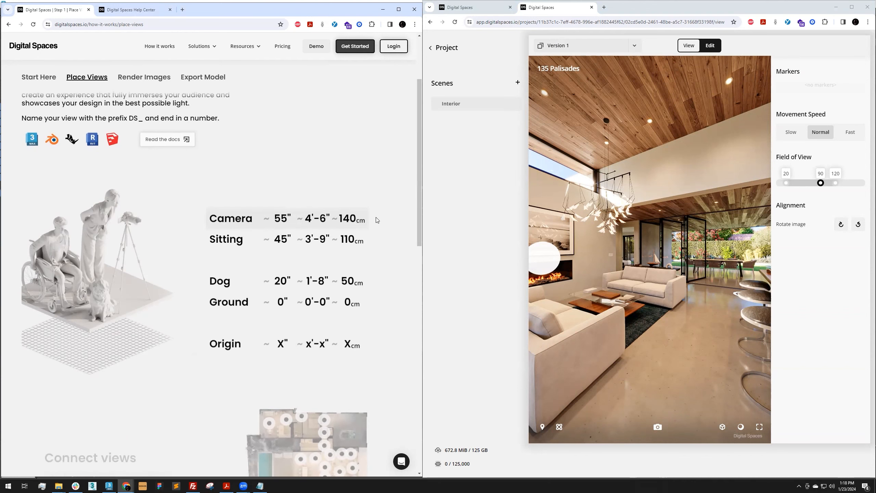
- Highlight the whole viewpoint height table, its Camera row and the Sitting heights in turn
{"action": "left_click_drag", "start_coordinate": [196, 221], "coordinate": [368, 345]}
{"action": "left_click", "coordinate": [376, 340]}
{"action": "left_click_drag", "start_coordinate": [212, 218], "coordinate": [370, 221]}
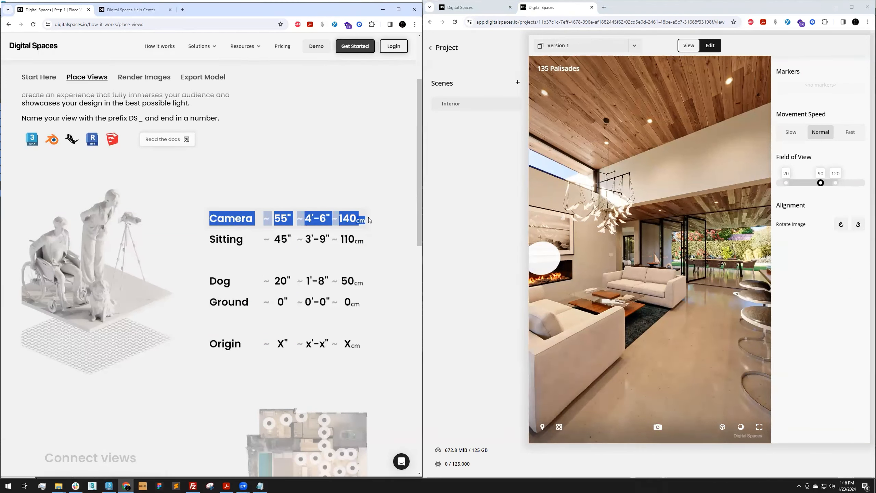
{"action": "left_click", "coordinate": [376, 220]}
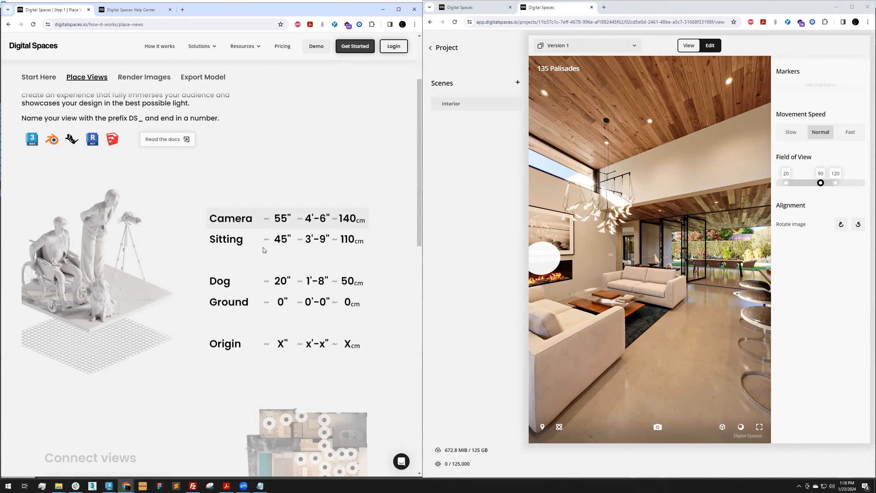
{"action": "left_click_drag", "start_coordinate": [275, 239], "coordinate": [356, 241]}
{"action": "left_click", "coordinate": [376, 243]}
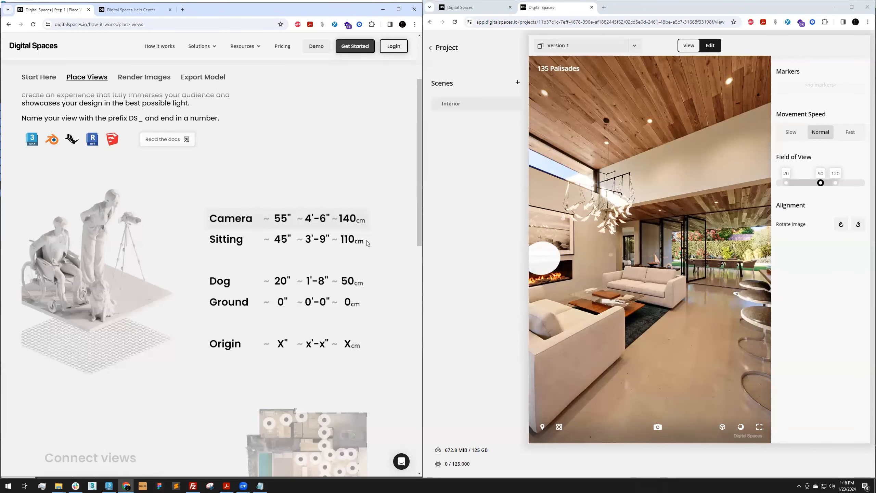
- Highlight the Dog heights and the Camera height in inches, and return to the living room in the viewer
{"action": "left_click_drag", "start_coordinate": [274, 283], "coordinate": [337, 282]}
{"action": "left_click", "coordinate": [337, 281]}
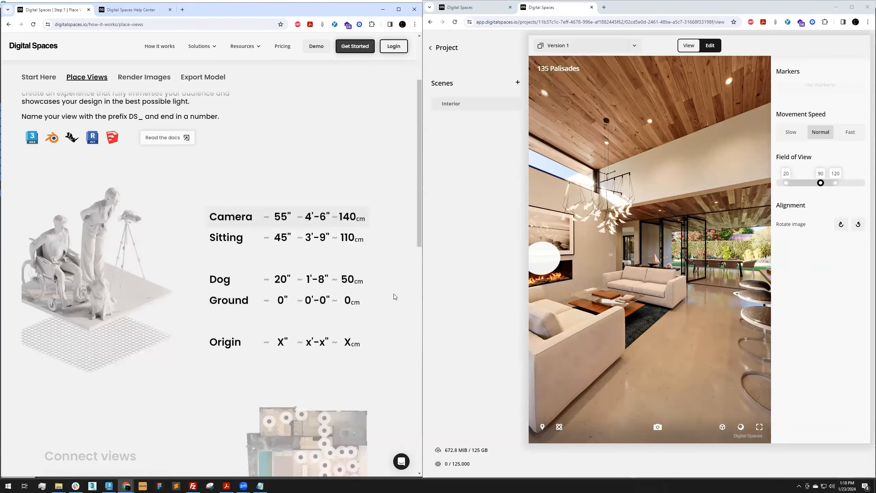
{"action": "scroll", "coordinate": [392, 295], "scroll_direction": "down", "scroll_amount": 1}
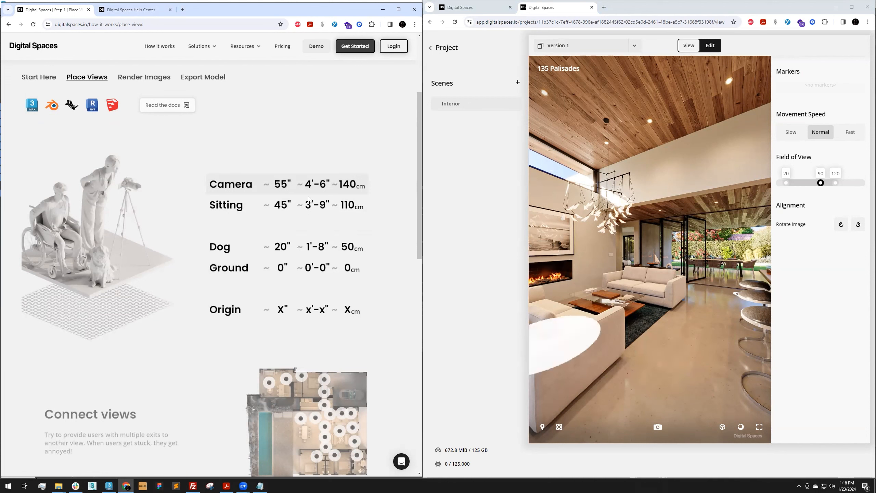
{"action": "left_click_drag", "start_coordinate": [288, 185], "coordinate": [275, 186]}
{"action": "left_click", "coordinate": [294, 185]}
{"action": "left_click", "coordinate": [705, 317]}
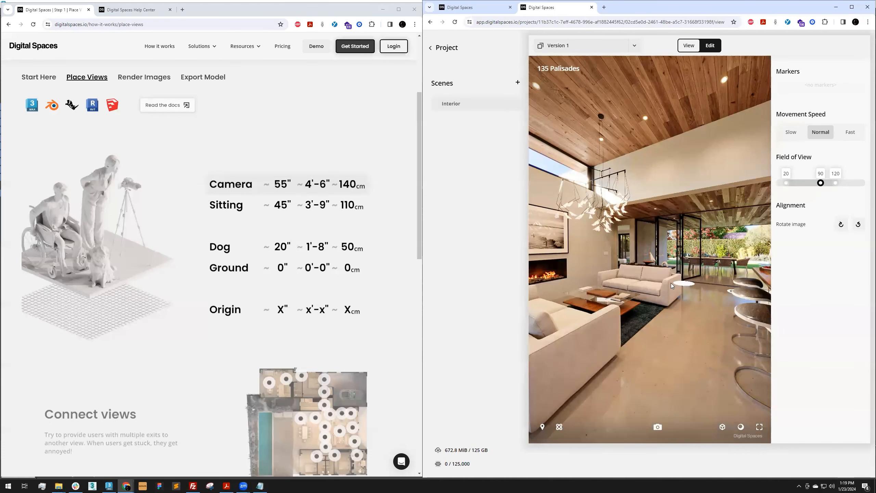
- Bring the Connect views section into view, and move past the kitchen island in the space to face the staircase
{"action": "scroll", "coordinate": [400, 249], "scroll_direction": "down", "scroll_amount": 5}
{"action": "scroll", "coordinate": [398, 238], "scroll_direction": "down", "scroll_amount": 1}
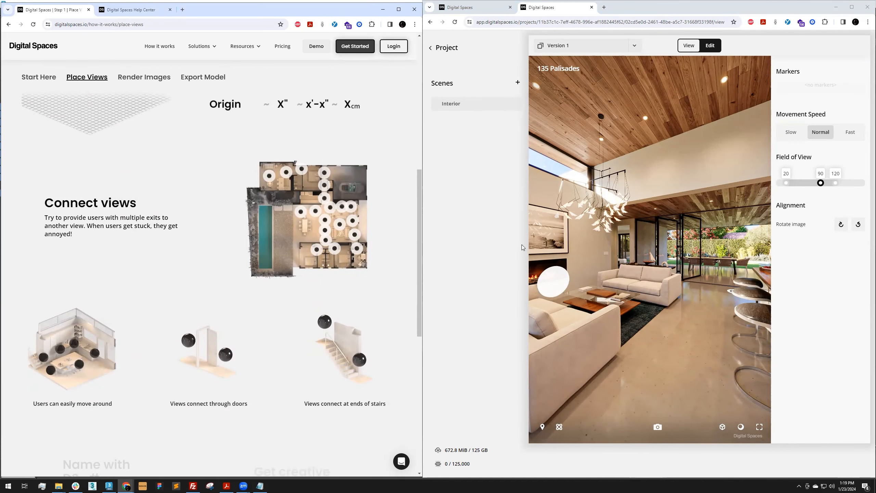
{"action": "left_click", "coordinate": [664, 284]}
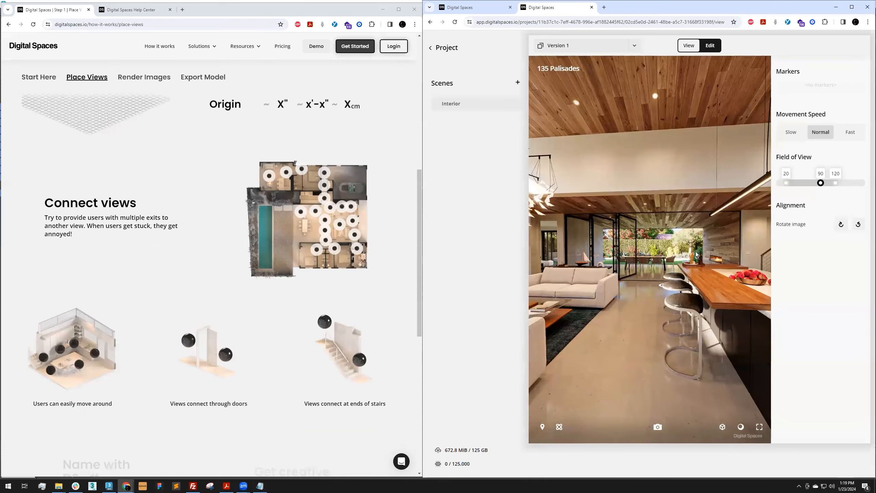
{"action": "left_click", "coordinate": [694, 250]}
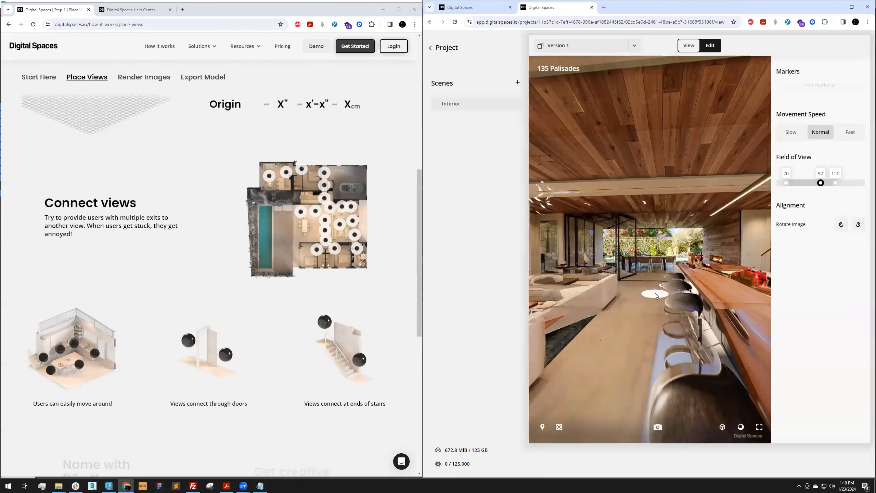
{"action": "left_click_drag", "start_coordinate": [566, 238], "coordinate": [755, 272]}
{"action": "left_click_drag", "start_coordinate": [617, 271], "coordinate": [735, 276]}
{"action": "left_click_drag", "start_coordinate": [586, 276], "coordinate": [752, 289]}
{"action": "left_click_drag", "start_coordinate": [626, 313], "coordinate": [697, 305]}
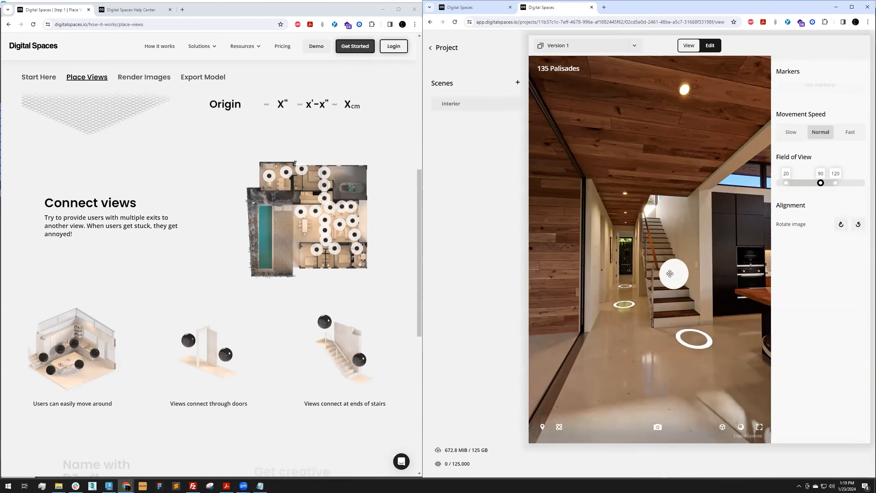
- Look around the living room and kitchen from connected views, and bring the website's Name with DS_# section into view
{"action": "left_click_drag", "start_coordinate": [707, 278], "coordinate": [619, 273]}
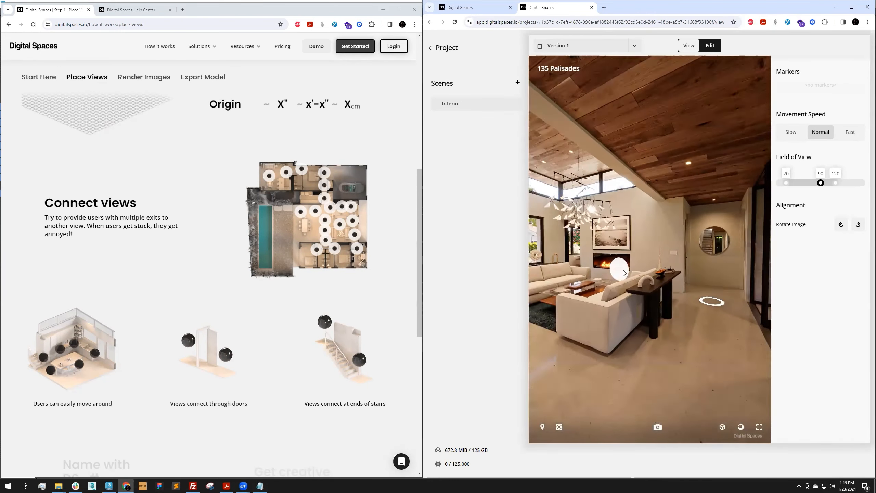
{"action": "left_click", "coordinate": [677, 276]}
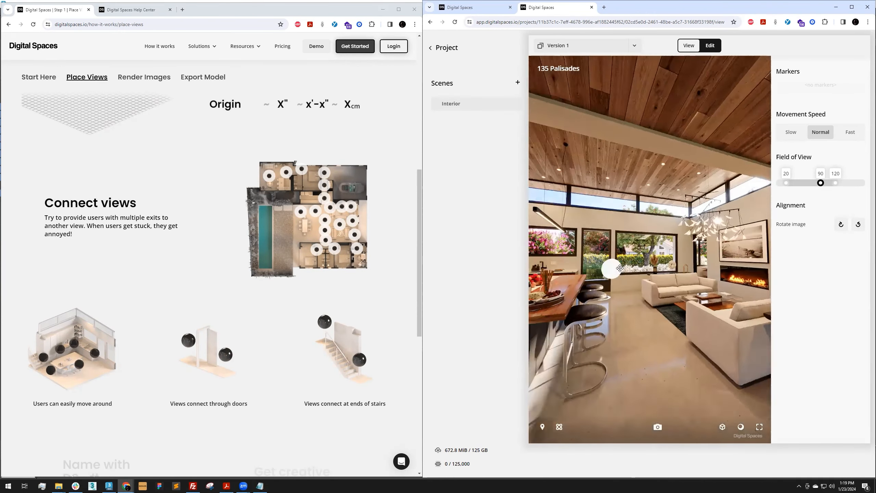
{"action": "scroll", "coordinate": [278, 303], "scroll_direction": "down", "scroll_amount": 5}
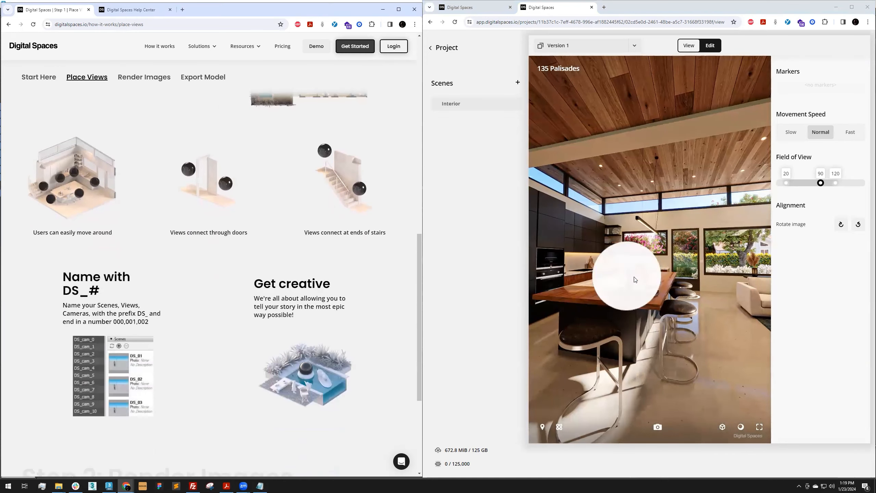
{"action": "left_click_drag", "start_coordinate": [676, 276], "coordinate": [626, 282]}
{"action": "left_click_drag", "start_coordinate": [733, 250], "coordinate": [629, 246]}
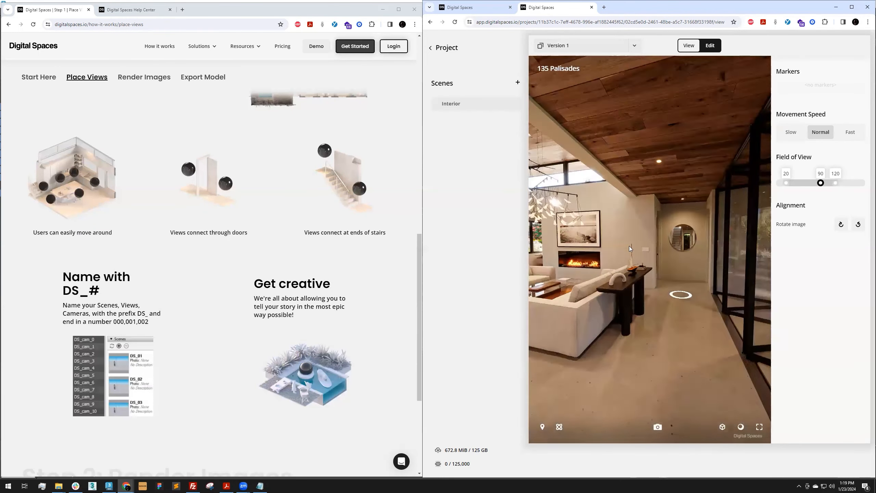
- Move past the sofa to the round mirror and examine the bedroom doorway beside it
{"action": "left_click", "coordinate": [665, 255]}
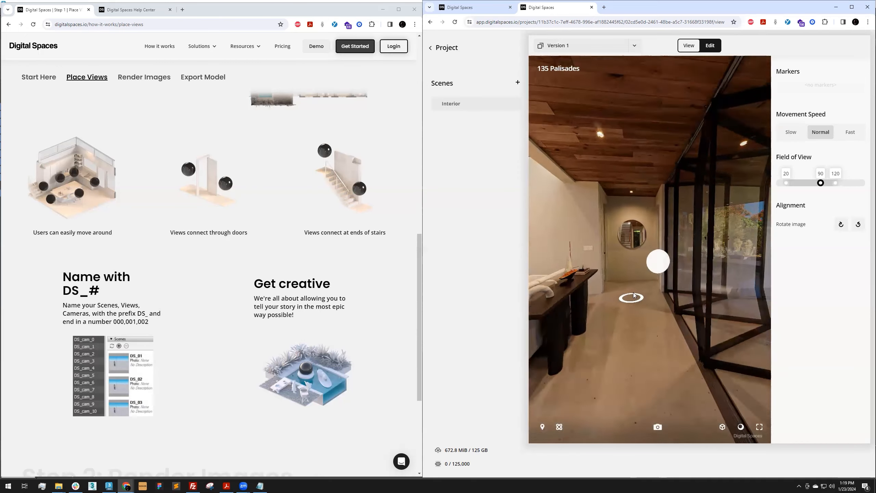
{"action": "left_click", "coordinate": [683, 257]}
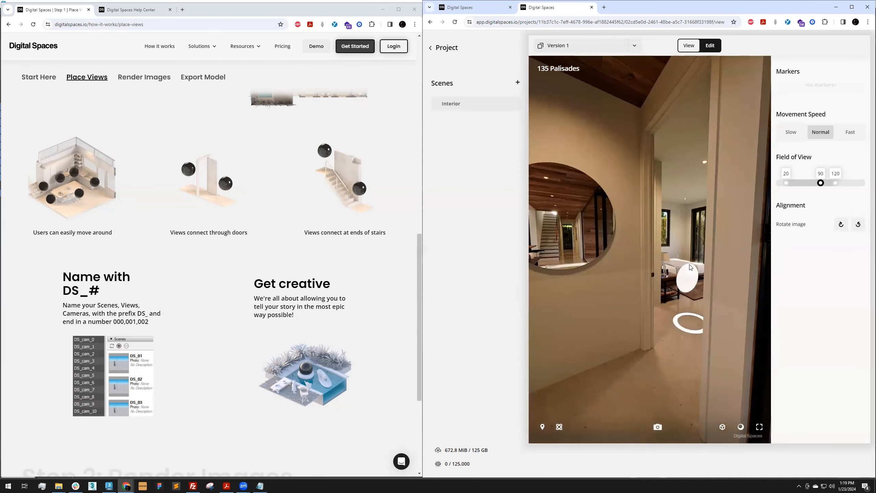
{"action": "left_click", "coordinate": [683, 266]}
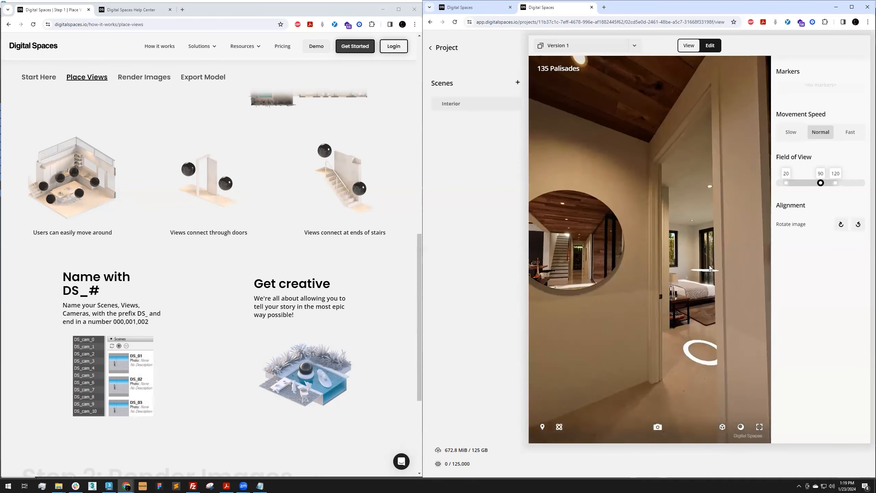
{"action": "left_click_drag", "start_coordinate": [683, 266], "coordinate": [672, 215]}
{"action": "left_click_drag", "start_coordinate": [686, 244], "coordinate": [690, 212]}
{"action": "left_click_drag", "start_coordinate": [689, 173], "coordinate": [686, 200]}
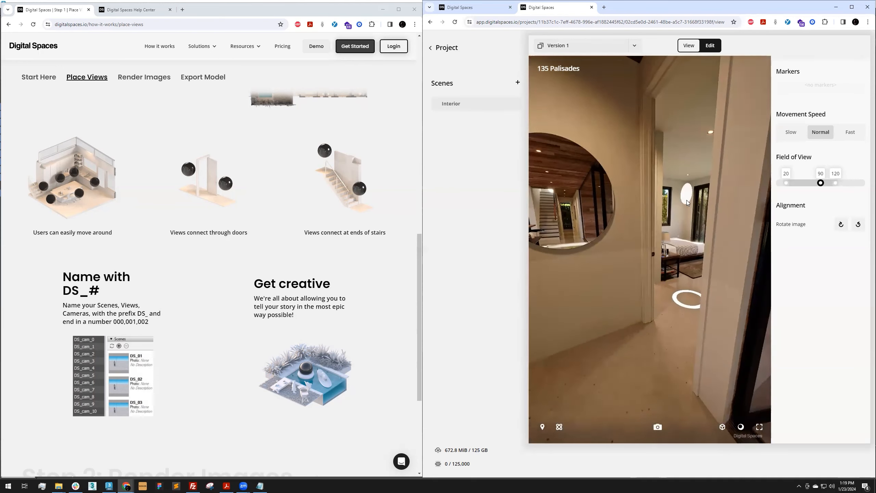
- Move through the bedroom doorway, look back, and return to the living room facing the staircase
{"action": "left_click", "coordinate": [684, 316]}
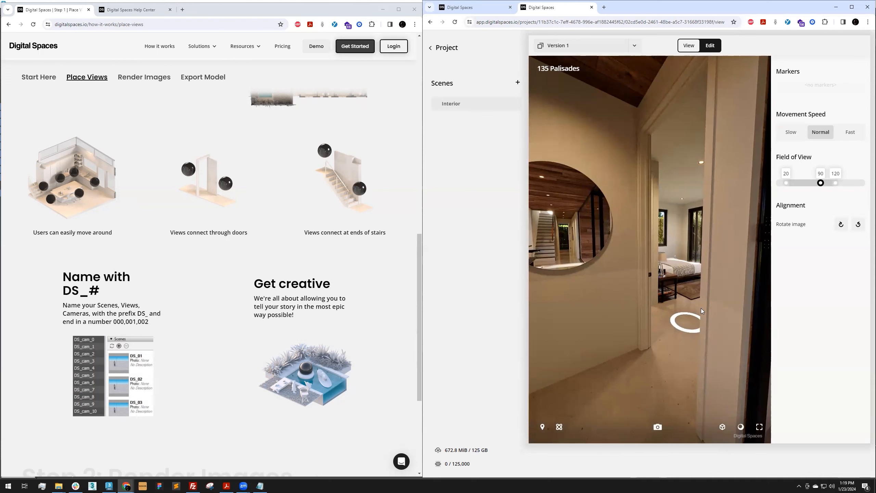
{"action": "left_click", "coordinate": [684, 280]}
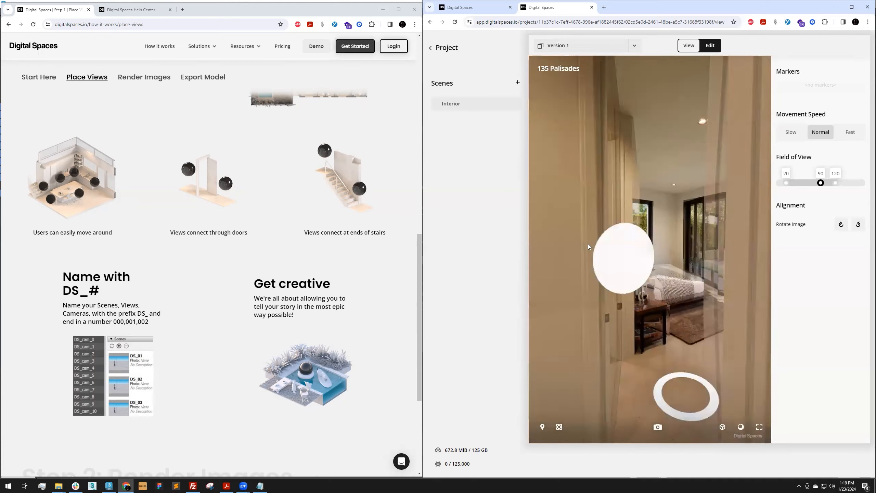
{"action": "left_click_drag", "start_coordinate": [598, 263], "coordinate": [669, 256]}
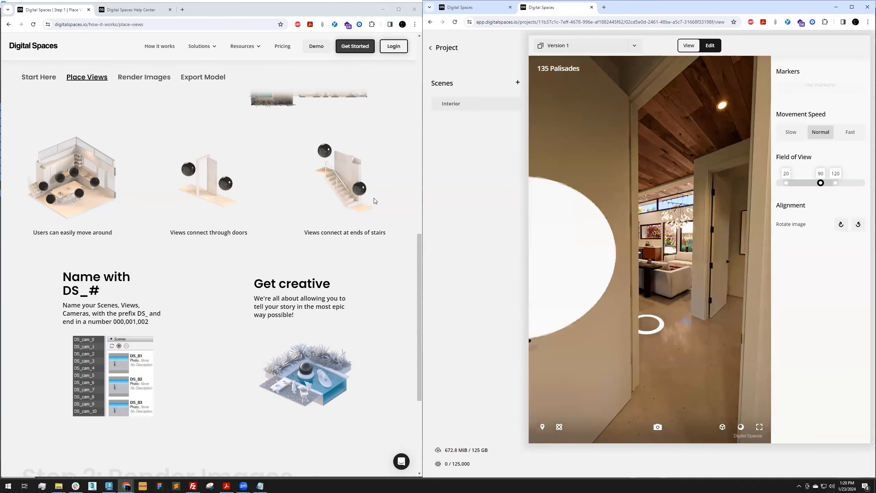
{"action": "left_click", "coordinate": [654, 327]}
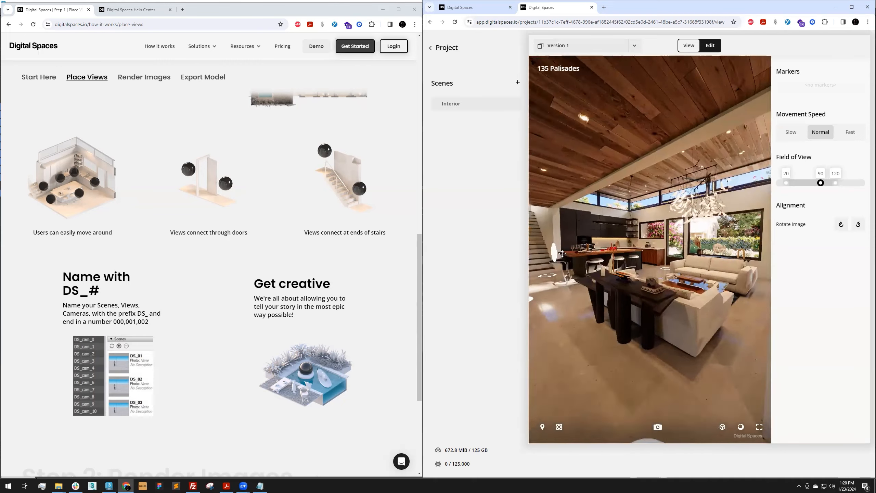
{"action": "left_click_drag", "start_coordinate": [563, 254], "coordinate": [619, 289]}
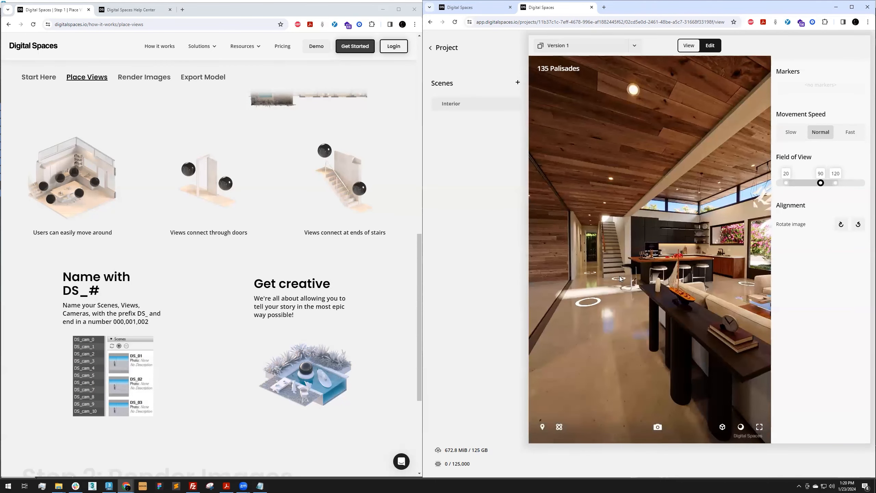
- Move to the staircase, go up to the upper landing, and return down to the kitchen
{"action": "left_click", "coordinate": [609, 229]}
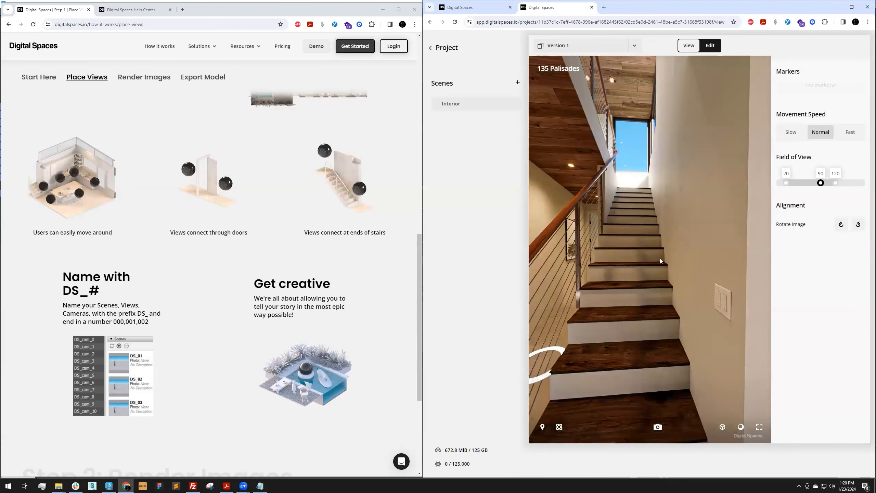
{"action": "left_click", "coordinate": [660, 261]}
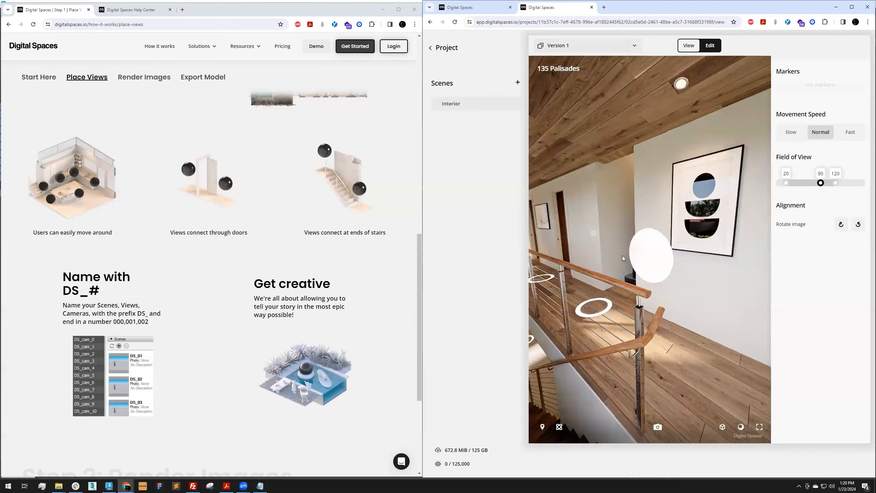
{"action": "left_click_drag", "start_coordinate": [623, 258], "coordinate": [649, 319]}
{"action": "left_click", "coordinate": [650, 315]}
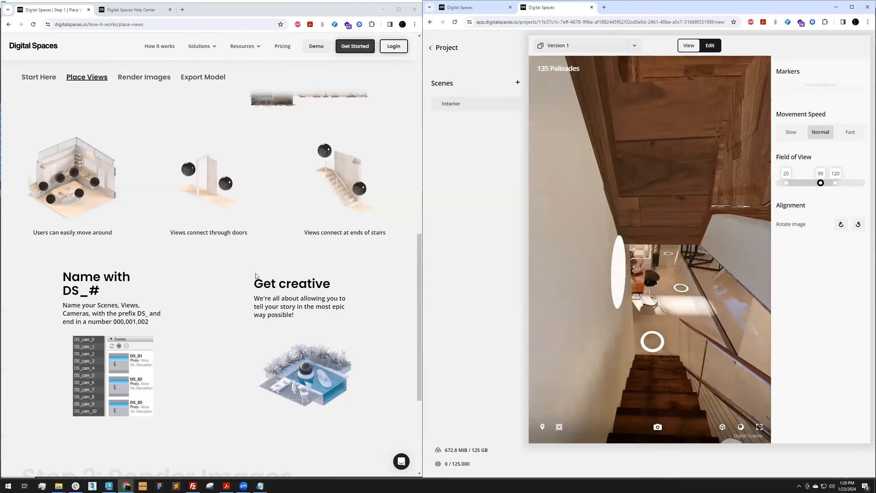
- Review the Name with DS_# section and highlight the DS_ prefix in its heading
{"action": "scroll", "coordinate": [179, 276], "scroll_direction": "down", "scroll_amount": 1}
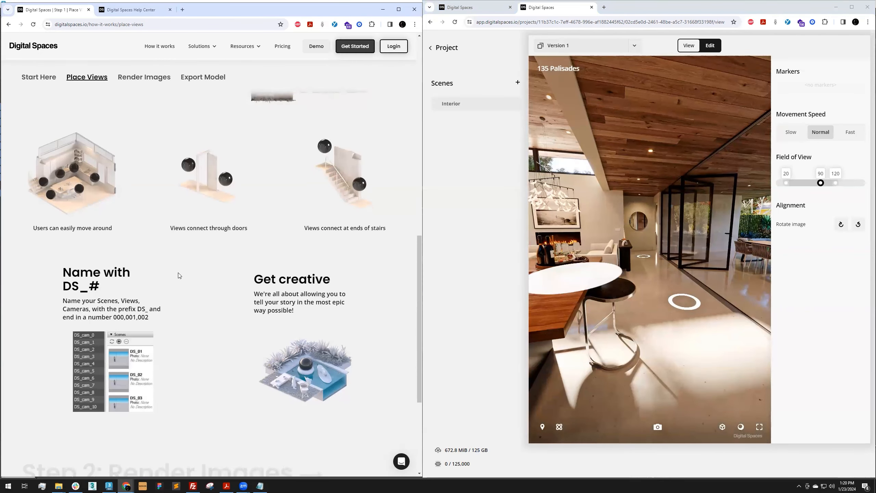
{"action": "scroll", "coordinate": [179, 275], "scroll_direction": "down", "scroll_amount": 2}
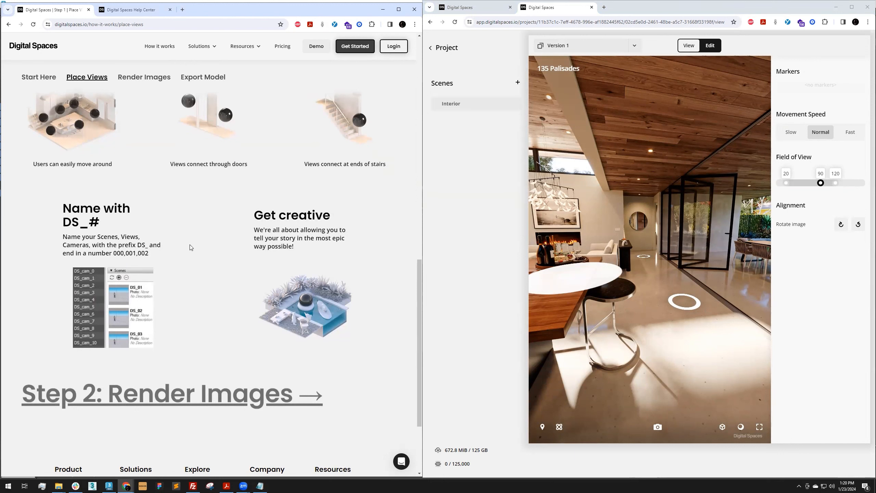
{"action": "left_click_drag", "start_coordinate": [68, 221], "coordinate": [89, 223]}
{"action": "left_click", "coordinate": [76, 222]}
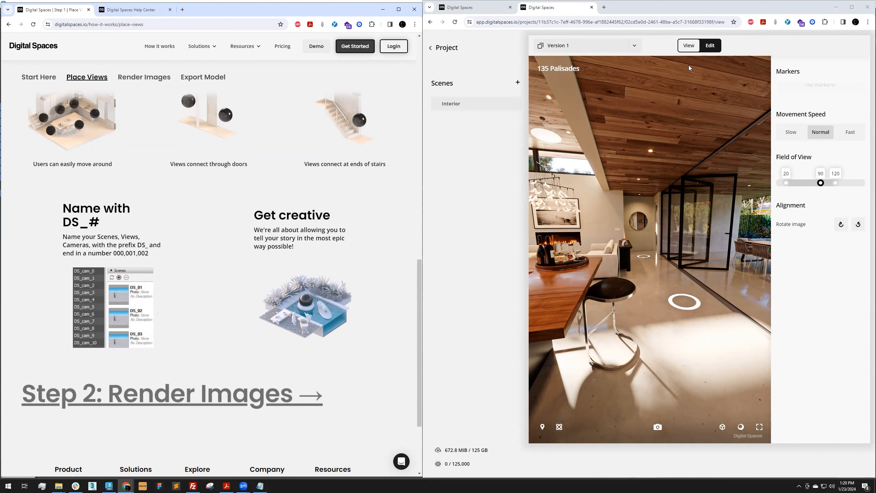
- Switch the Interior scene to editing and widen its browser window to show the model and image list
{"action": "left_click", "coordinate": [710, 46]}
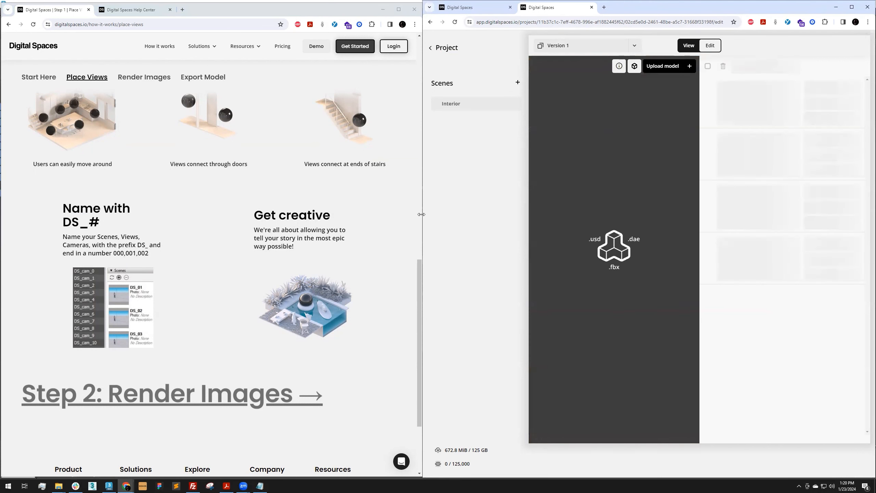
{"action": "left_click_drag", "start_coordinate": [421, 214], "coordinate": [339, 215]}
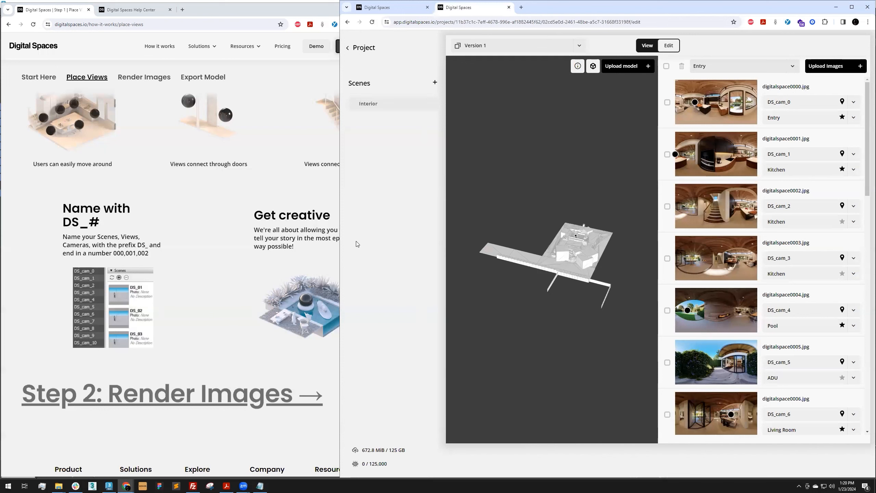
- Return to the website and open the Step 2: Render Images page
{"action": "left_click", "coordinate": [236, 305]}
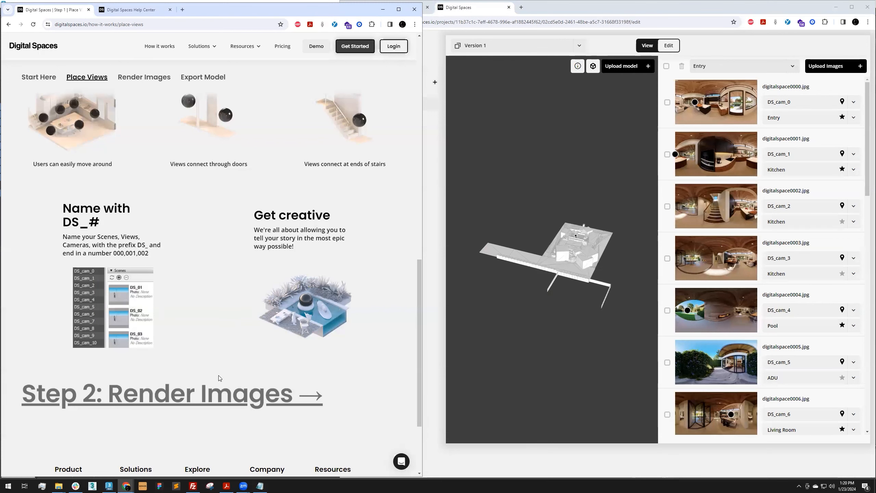
{"action": "scroll", "coordinate": [255, 397], "scroll_direction": "down", "scroll_amount": 3}
{"action": "left_click", "coordinate": [258, 295]}
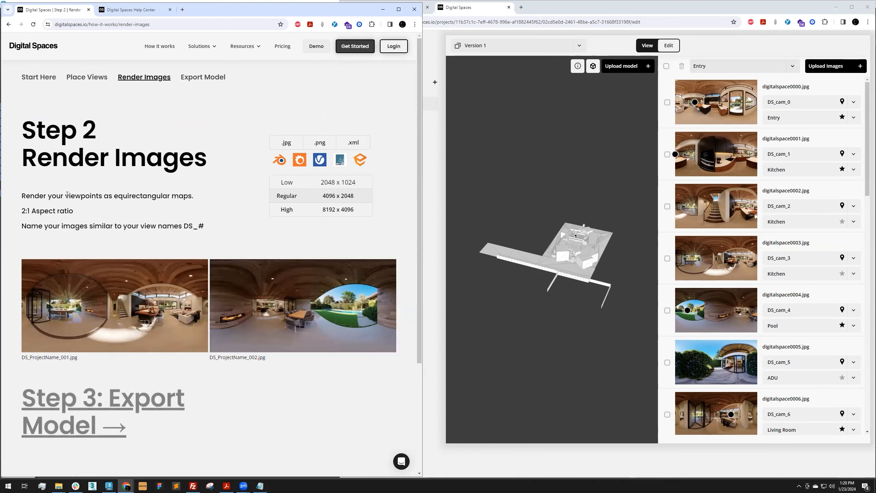
- Highlight "equirectangular maps", the 2:1 Aspect ratio line and the # in the image naming instruction
{"action": "left_click_drag", "start_coordinate": [115, 196], "coordinate": [192, 195]}
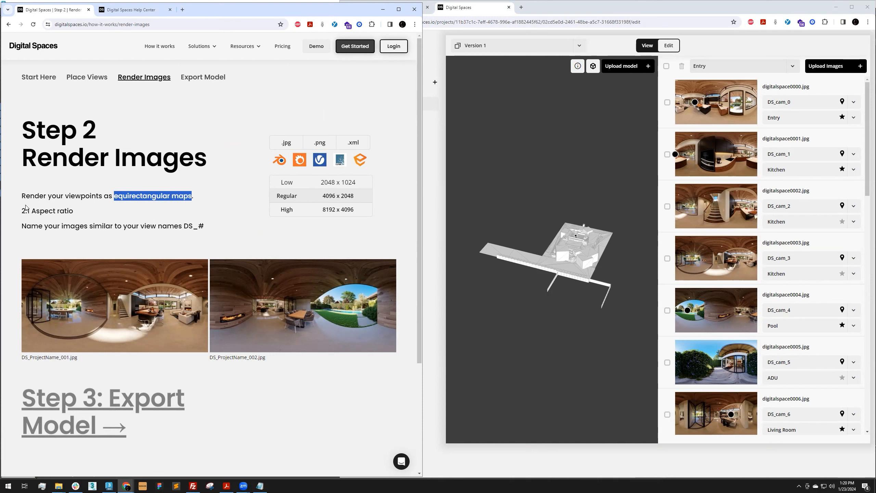
{"action": "left_click_drag", "start_coordinate": [23, 210], "coordinate": [79, 211]}
{"action": "left_click", "coordinate": [82, 212]}
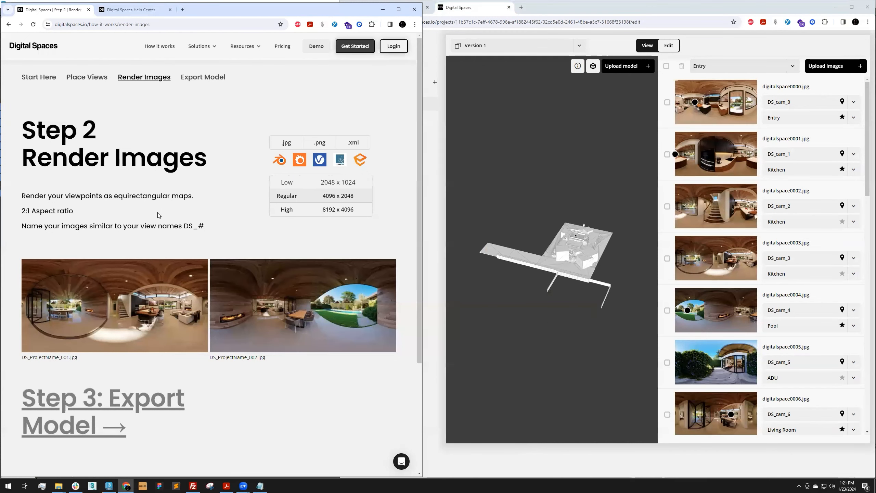
{"action": "left_click_drag", "start_coordinate": [184, 226], "coordinate": [208, 226]}
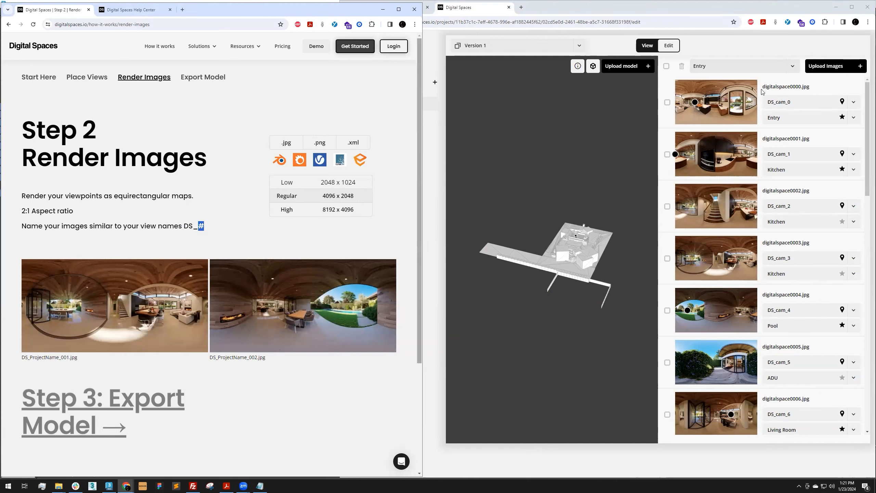
- Highlight the numbering in the digitalspace0000.jpg and digitalspace0001.jpg file names in the scene's image list
{"action": "left_click_drag", "start_coordinate": [763, 87], "coordinate": [791, 87]}
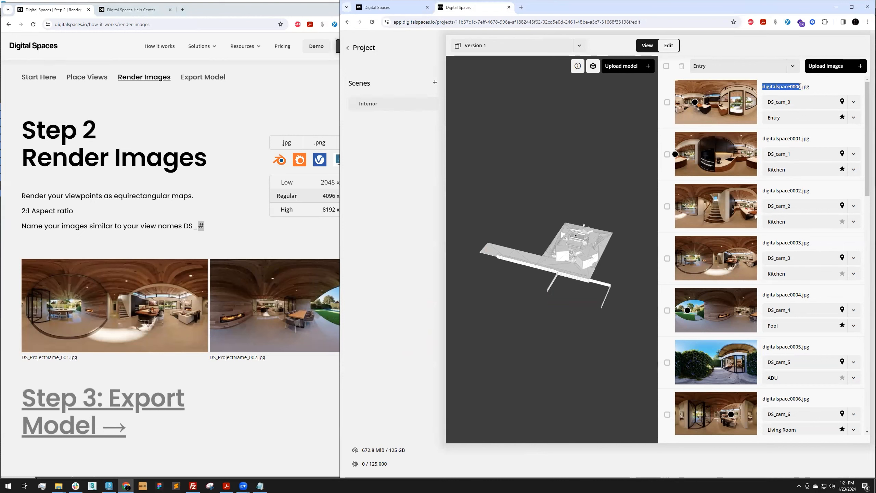
{"action": "left_click", "coordinate": [800, 86]}
{"action": "left_click_drag", "start_coordinate": [801, 87], "coordinate": [790, 86]}
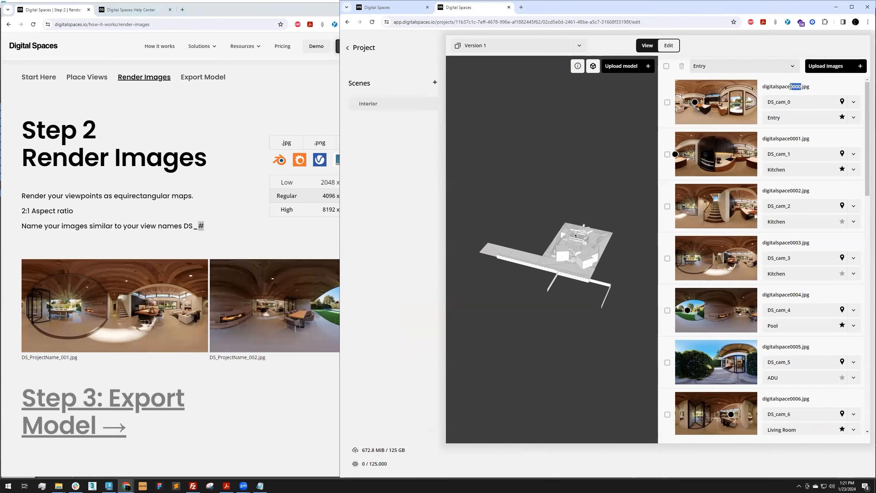
{"action": "left_click", "coordinate": [809, 90]}
{"action": "left_click_drag", "start_coordinate": [802, 138], "coordinate": [795, 140]}
- Highlight the DS prefix and the # placeholder in the website's image naming instruction
{"action": "left_click", "coordinate": [242, 217]}
{"action": "left_click_drag", "start_coordinate": [193, 226], "coordinate": [189, 227]}
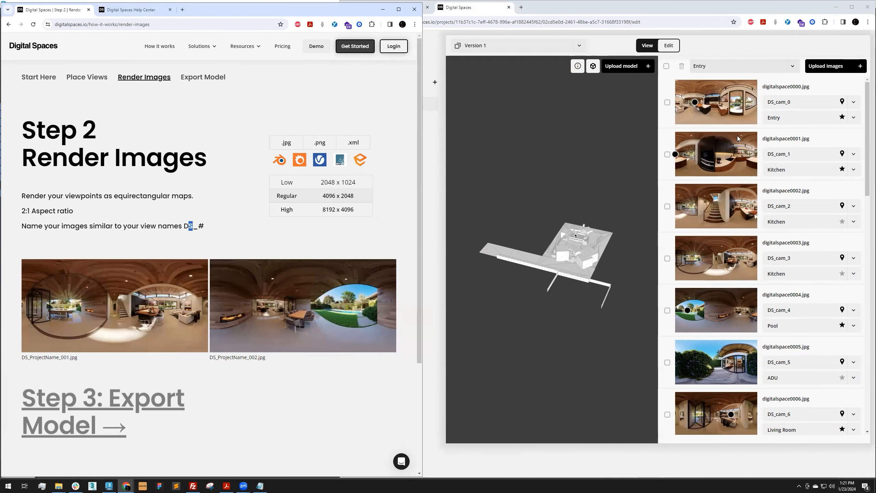
{"action": "left_click", "coordinate": [189, 234]}
{"action": "mouse_move", "coordinate": [198, 225]}
{"action": "left_mouse_down"}
{"action": "mouse_move", "coordinate": [215, 226]}
{"action": "mouse_move", "coordinate": [207, 226]}
{"action": "left_mouse_up"}
{"action": "left_click", "coordinate": [200, 225]}
{"action": "left_click", "coordinate": [216, 227]}
{"action": "left_click", "coordinate": [217, 227]}
- Highlight the sample file names DS_ProjectName_001.jpg and DS_ProjectName_002.jpg under the panorama images
{"action": "scroll", "coordinate": [49, 326], "scroll_direction": "down", "scroll_amount": 1}
{"action": "left_click_drag", "start_coordinate": [22, 323], "coordinate": [90, 327]}
{"action": "left_click_drag", "start_coordinate": [211, 324], "coordinate": [291, 323]}
{"action": "left_click", "coordinate": [292, 325]}
{"action": "scroll", "coordinate": [213, 210], "scroll_direction": "up", "scroll_amount": 1}
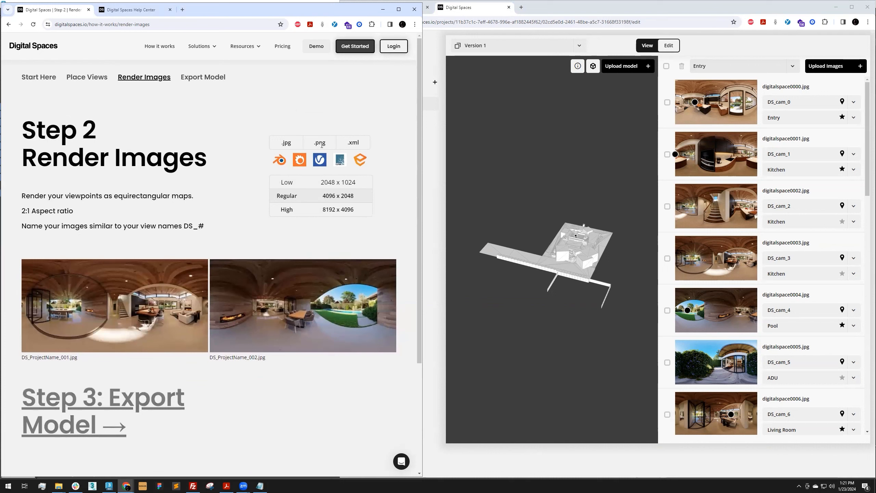
- Highlight the .xml file format and the whole table of Low, Regular and High image resolutions
{"action": "left_click_drag", "start_coordinate": [362, 146], "coordinate": [348, 143]}
{"action": "left_click", "coordinate": [373, 163]}
{"action": "left_click_drag", "start_coordinate": [278, 182], "coordinate": [362, 211]}
{"action": "left_click", "coordinate": [362, 211]}
- Highlight the 2:1 Aspect ratio line and the Low resolution of 2048 x 1024 in the table
{"action": "triple_click", "coordinate": [30, 210]}
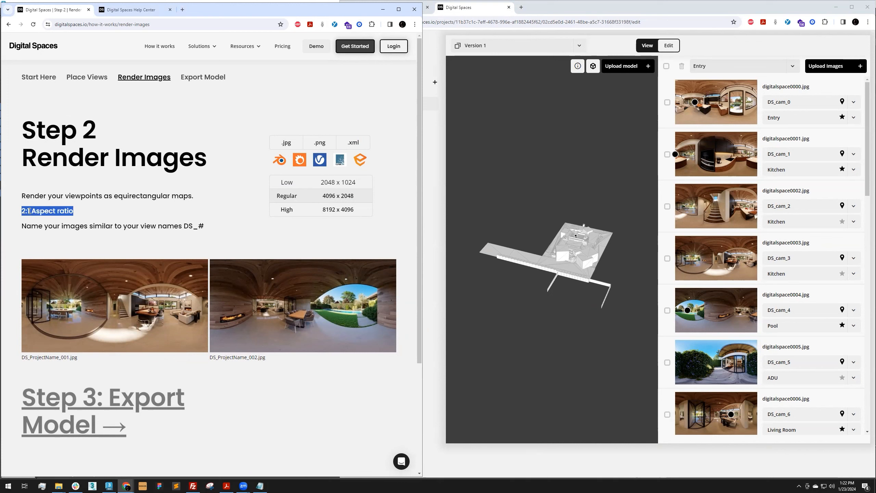
{"action": "left_click", "coordinate": [358, 188]}
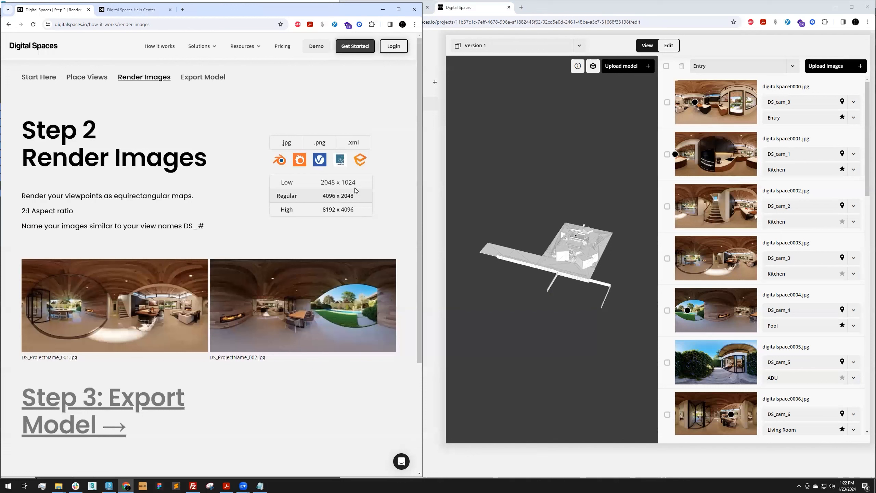
{"action": "mouse_move", "coordinate": [321, 182]}
{"action": "left_mouse_down"}
{"action": "mouse_move", "coordinate": [363, 185]}
{"action": "mouse_move", "coordinate": [361, 212]}
{"action": "mouse_move", "coordinate": [330, 188]}
{"action": "left_mouse_up"}
{"action": "left_click", "coordinate": [384, 199]}
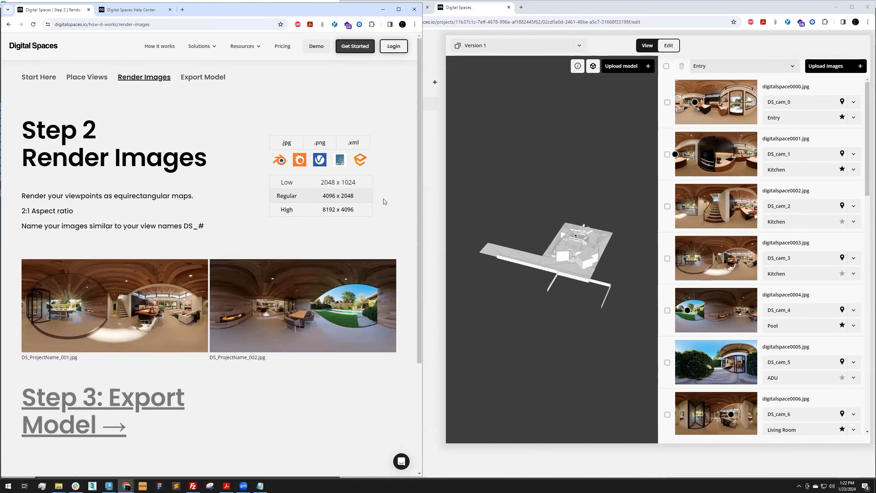
- Open the Step 3: Export Model page
{"action": "scroll", "coordinate": [392, 202], "scroll_direction": "down", "scroll_amount": 2}
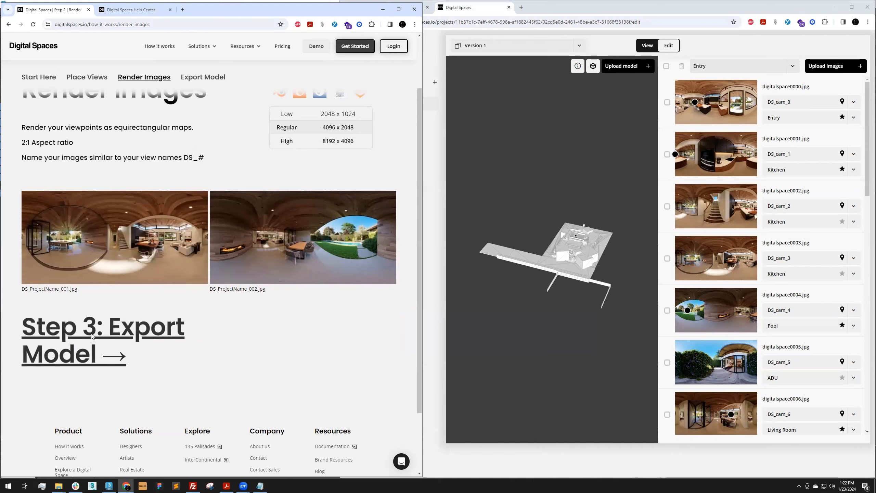
{"action": "left_click", "coordinate": [98, 347]}
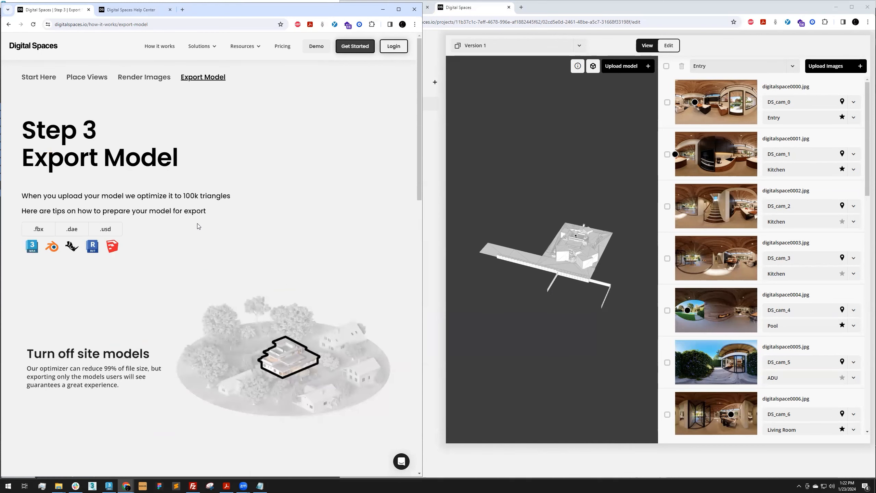
- Highlight the line about optimizing uploaded models to 100k triangles and bring up the Turn off site models section
{"action": "left_click_drag", "start_coordinate": [29, 196], "coordinate": [204, 197]}
{"action": "left_click", "coordinate": [226, 198]}
{"action": "scroll", "coordinate": [261, 198], "scroll_direction": "down", "scroll_amount": 3}
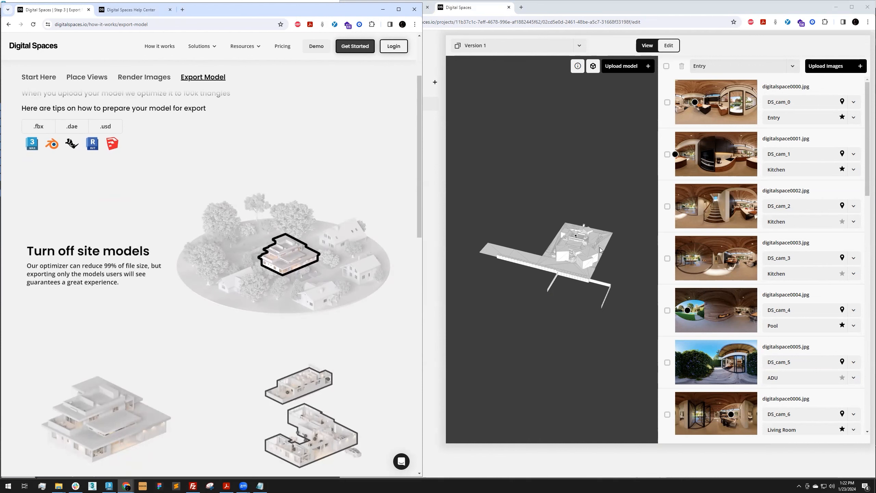
- Examine the building geometry and its surrounding site up close in the Interior scene's 3D model
{"action": "scroll", "coordinate": [605, 247], "scroll_direction": "up", "scroll_amount": 3}
{"action": "left_click_drag", "start_coordinate": [604, 247], "coordinate": [553, 248]}
{"action": "scroll", "coordinate": [552, 249], "scroll_direction": "up", "scroll_amount": 8}
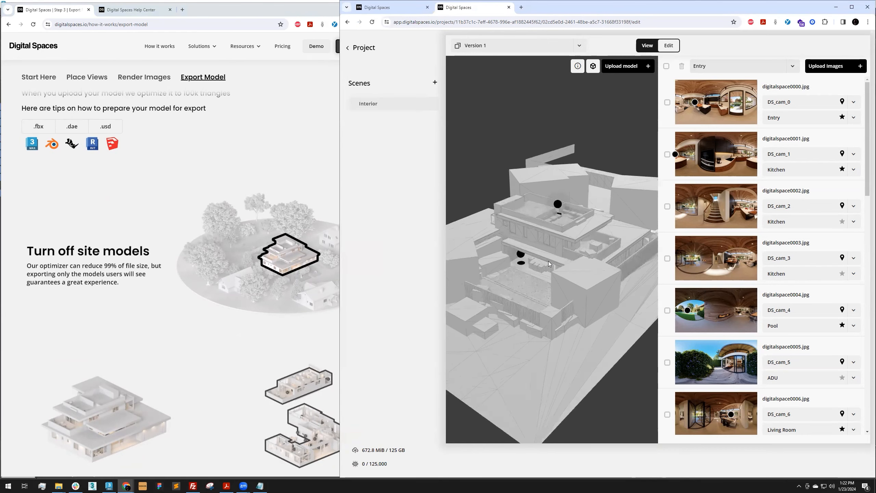
{"action": "right_click_drag", "start_coordinate": [553, 252], "coordinate": [562, 239]}
{"action": "left_click_drag", "start_coordinate": [561, 240], "coordinate": [569, 230]}
- Switch to the shared 135 Palisades tour and walk through the kitchen and entry toward the living room fireplace
{"action": "left_click", "coordinate": [377, 7]}
{"action": "left_click_drag", "start_coordinate": [528, 273], "coordinate": [613, 290]}
{"action": "left_click", "coordinate": [603, 284]}
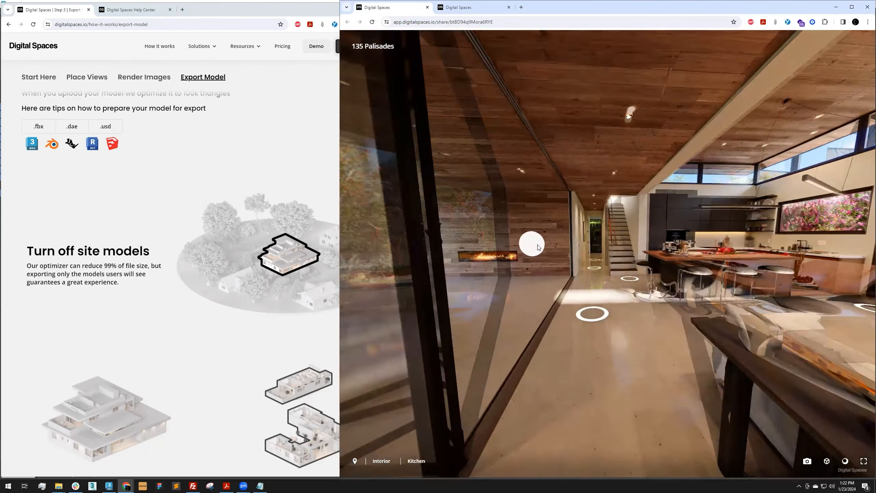
{"action": "left_click", "coordinate": [538, 246]}
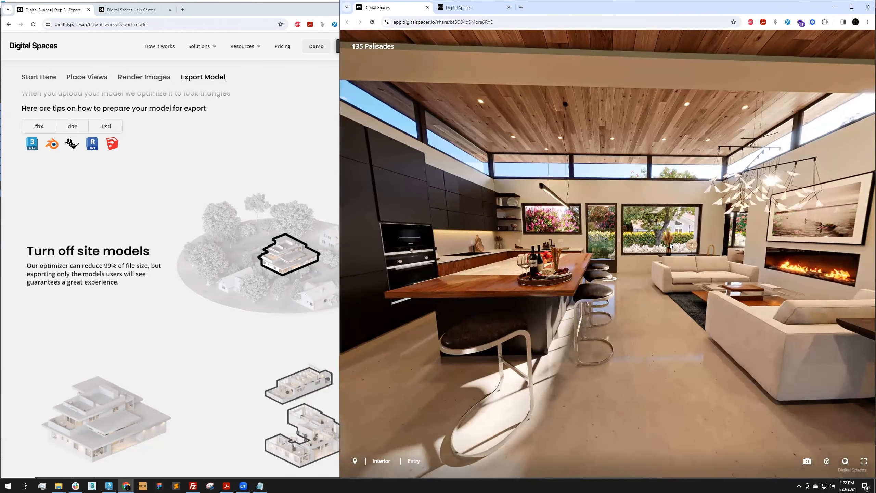
{"action": "left_click", "coordinate": [662, 252]}
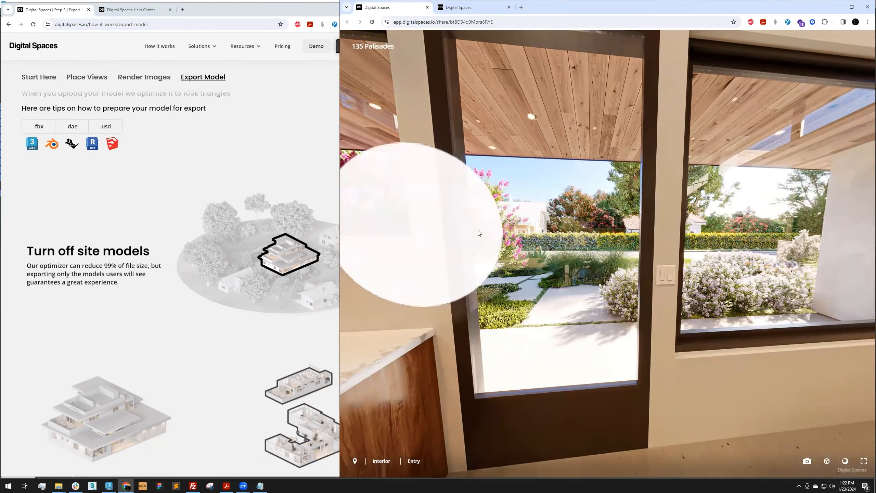
{"action": "left_click", "coordinate": [832, 310]}
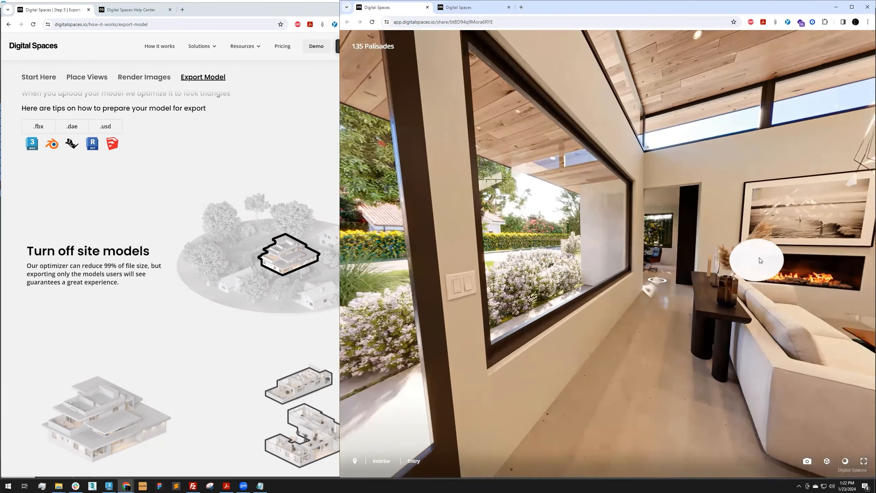
{"action": "left_click", "coordinate": [761, 261]}
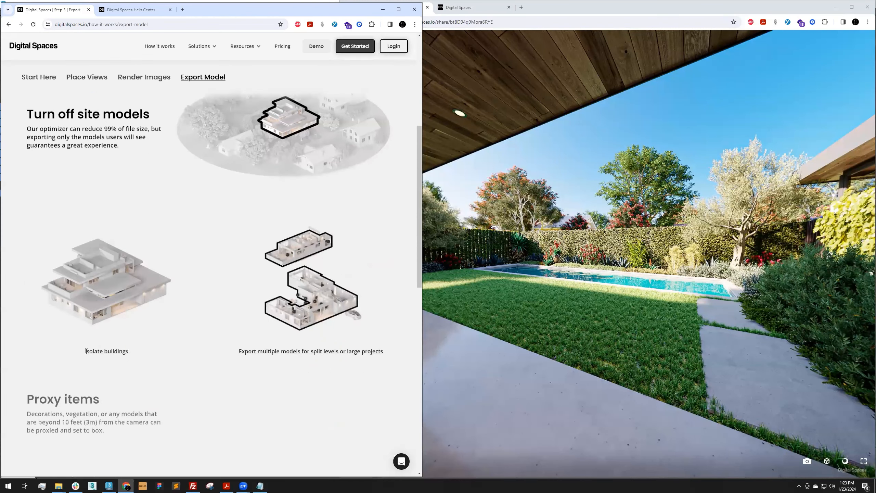
- Highlight the Isolate buildings caption on the Export Model page and bring up the Proxy items section
{"action": "left_click_drag", "start_coordinate": [85, 353], "coordinate": [134, 354]}
{"action": "left_click", "coordinate": [143, 348]}
{"action": "scroll", "coordinate": [179, 327], "scroll_direction": "down", "scroll_amount": 6}
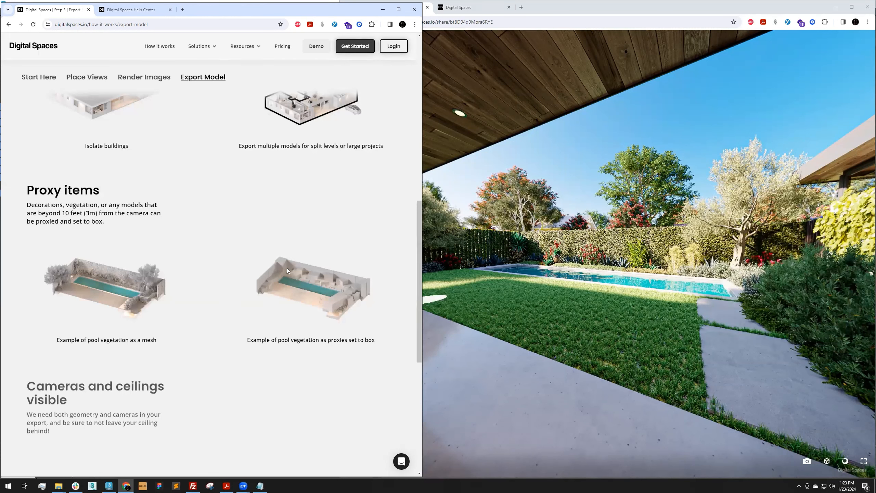
- Pull out of the 135 Palisades pool panorama to examine the patio and garden geometry, and return to the patio view
{"action": "left_click", "coordinate": [651, 276]}
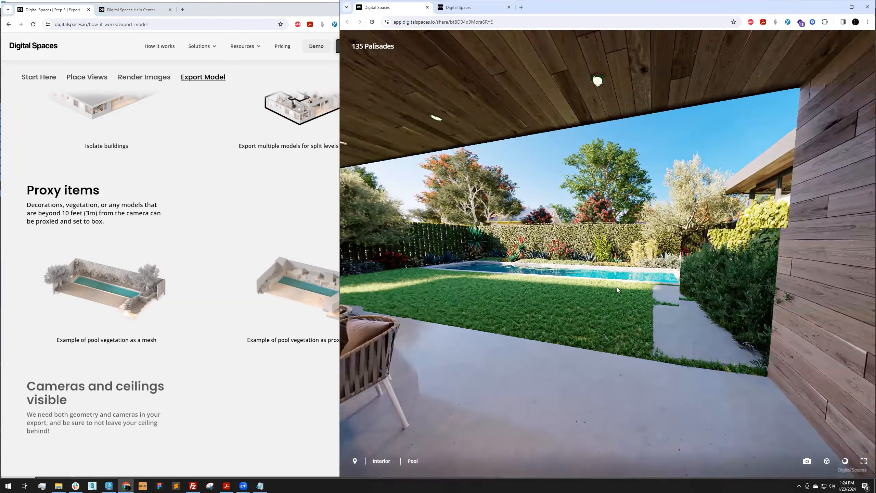
{"action": "scroll", "coordinate": [616, 286], "scroll_direction": "down", "scroll_amount": 5}
{"action": "left_click_drag", "start_coordinate": [617, 286], "coordinate": [507, 235]}
{"action": "scroll", "coordinate": [531, 260], "scroll_direction": "up", "scroll_amount": 3}
{"action": "left_click_drag", "start_coordinate": [585, 280], "coordinate": [429, 213]}
{"action": "left_click_drag", "start_coordinate": [470, 274], "coordinate": [518, 378]}
{"action": "scroll", "coordinate": [612, 271], "scroll_direction": "down", "scroll_amount": 5}
{"action": "left_click_drag", "start_coordinate": [566, 291], "coordinate": [840, 439]}
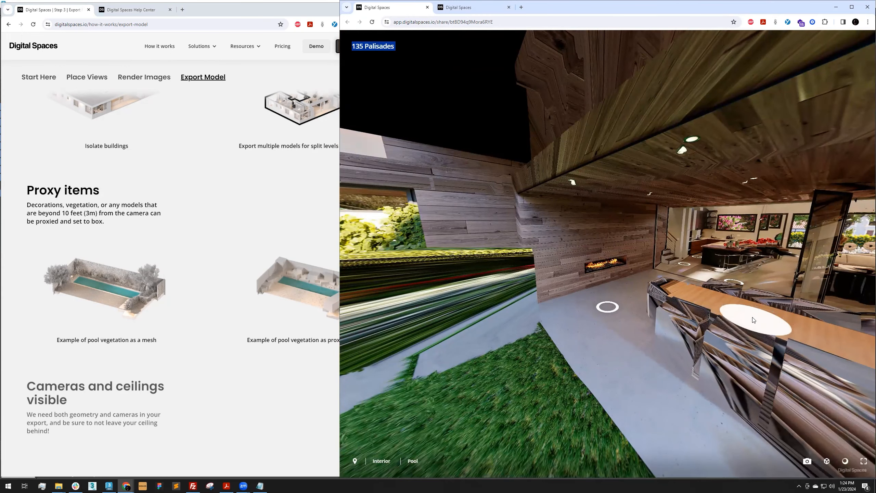
{"action": "left_click", "coordinate": [827, 464]}
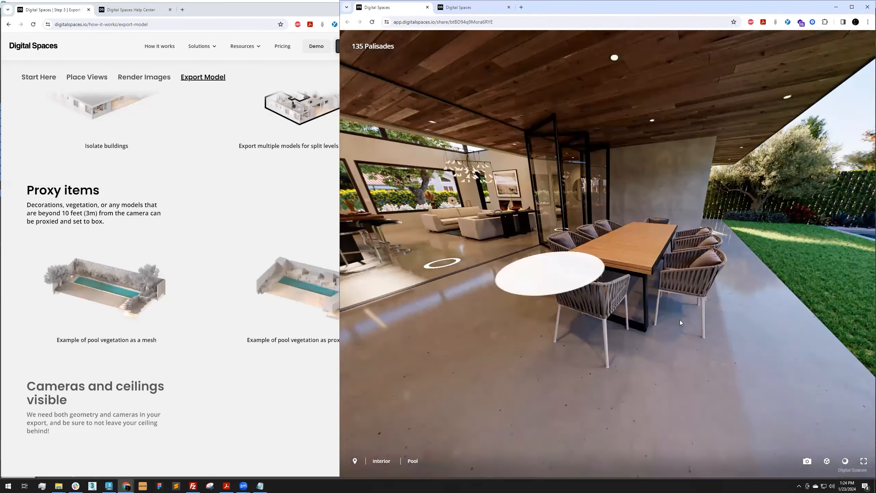
- Walk around the pool patio, viewing the dining table from several sides, the living room opening and the lawn
{"action": "left_click", "coordinate": [679, 320]}
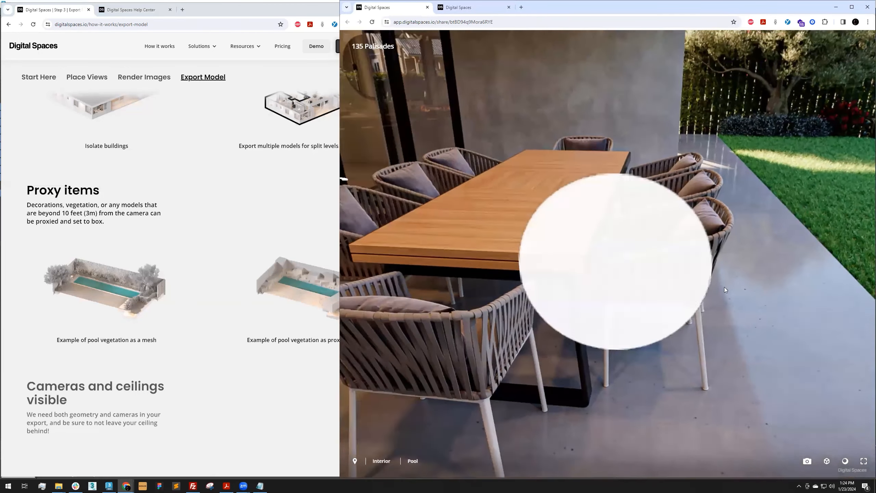
{"action": "left_click", "coordinate": [748, 389]}
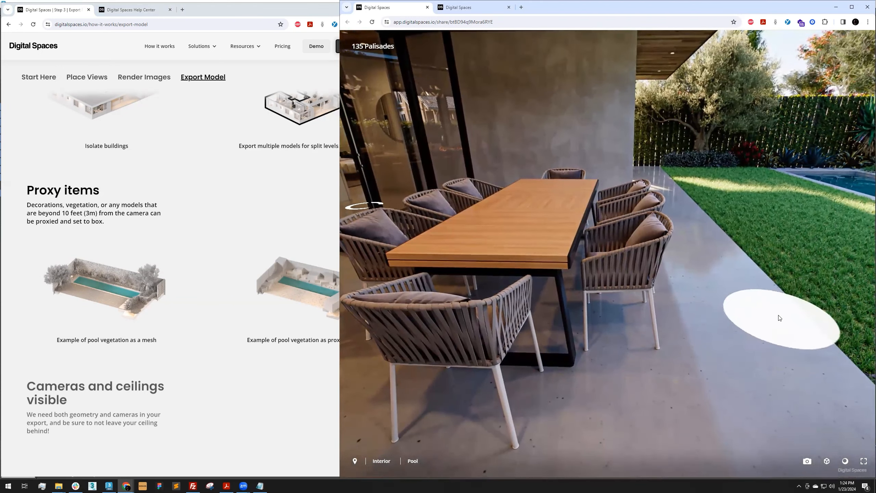
{"action": "left_click", "coordinate": [767, 311]}
{"action": "left_click_drag", "start_coordinate": [529, 308], "coordinate": [640, 339]}
{"action": "left_click_drag", "start_coordinate": [797, 283], "coordinate": [702, 279]}
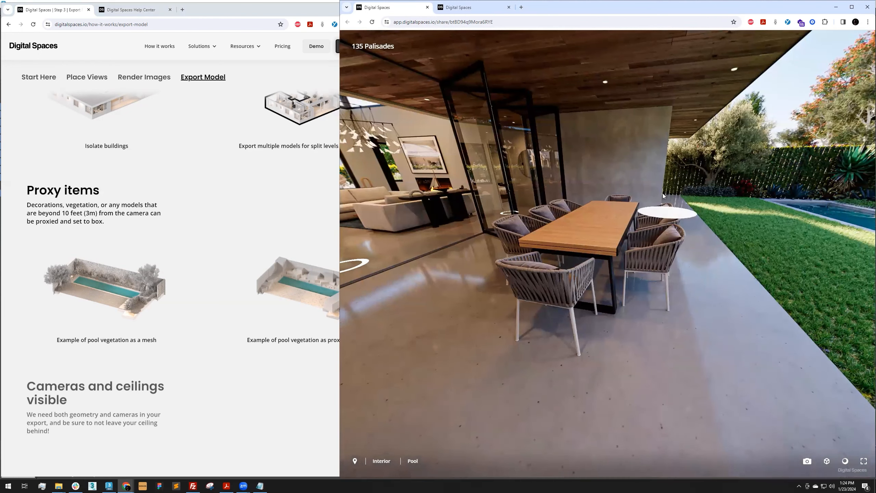
{"action": "left_click", "coordinate": [693, 344]}
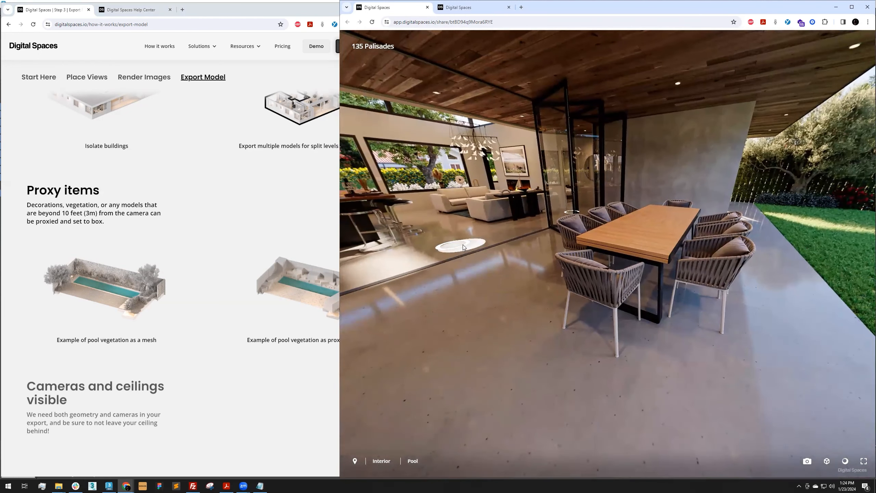
{"action": "left_click_drag", "start_coordinate": [738, 227], "coordinate": [616, 222]}
{"action": "left_click", "coordinate": [616, 222]}
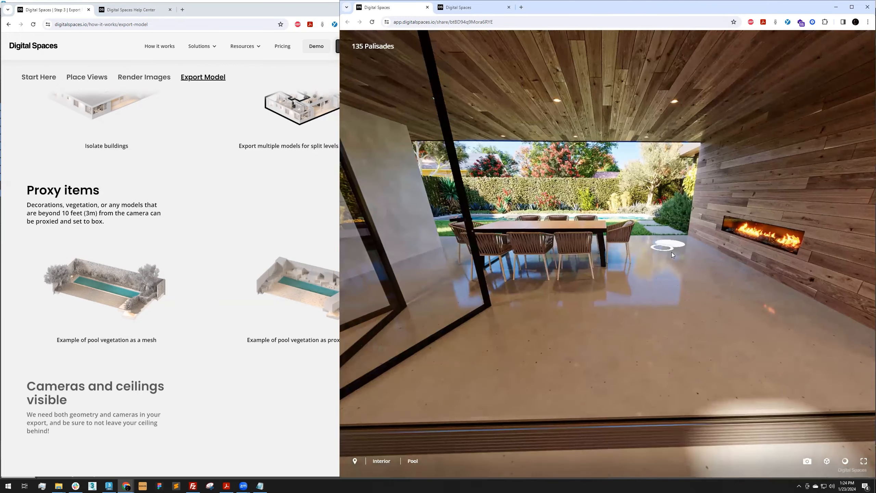
{"action": "left_click", "coordinate": [672, 254]}
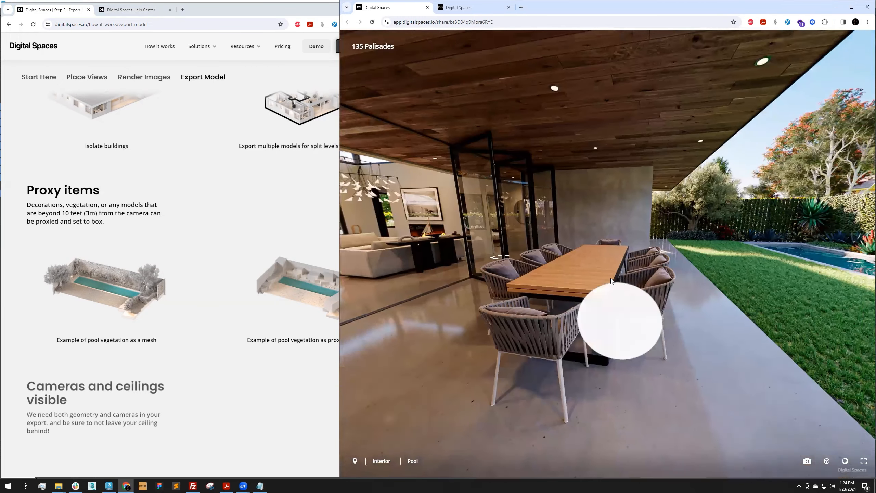
{"action": "mouse_move", "coordinate": [608, 259]}
{"action": "left_mouse_down"}
{"action": "mouse_move", "coordinate": [583, 257]}
{"action": "mouse_move", "coordinate": [664, 276]}
{"action": "mouse_move", "coordinate": [668, 266]}
{"action": "mouse_move", "coordinate": [616, 264]}
{"action": "left_mouse_up"}
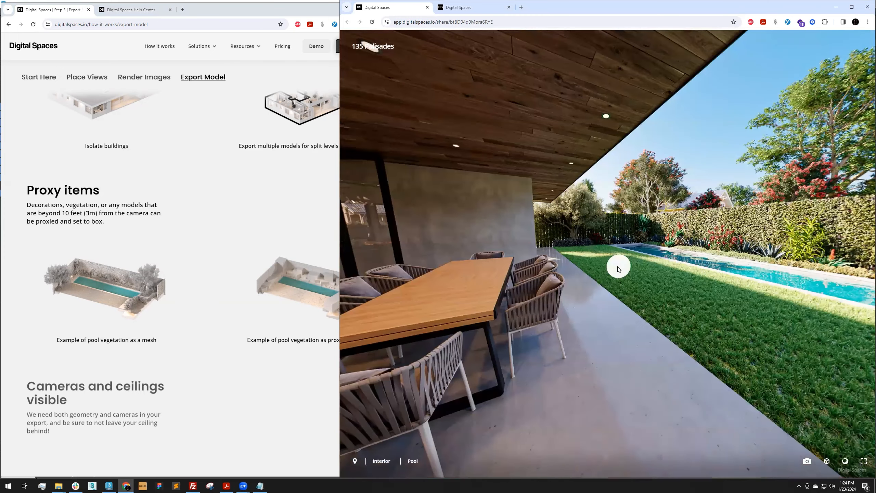
- Bring up the Cameras and ceilings visible section and look around the covered patio's ceiling in the 135 Palisades tour
{"action": "left_click", "coordinate": [230, 251]}
{"action": "scroll", "coordinate": [230, 264], "scroll_direction": "down", "scroll_amount": 5}
{"action": "scroll", "coordinate": [227, 259], "scroll_direction": "down", "scroll_amount": 2}
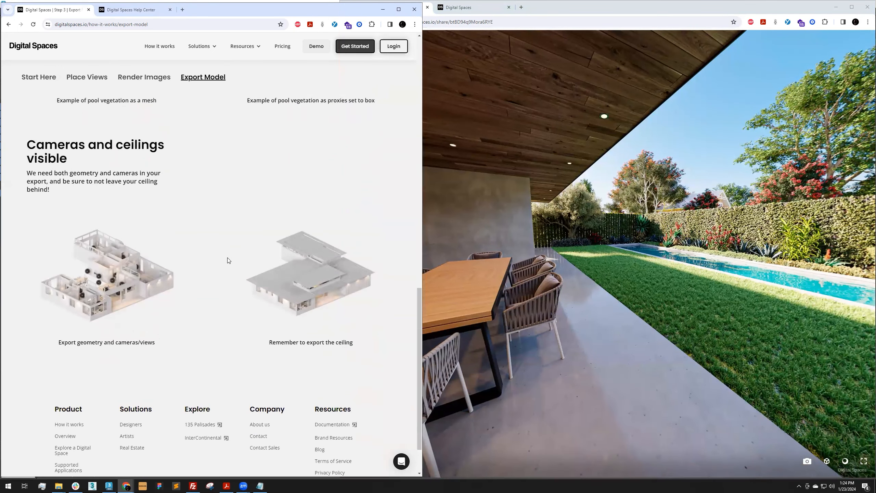
{"action": "scroll", "coordinate": [229, 262], "scroll_direction": "up", "scroll_amount": 1}
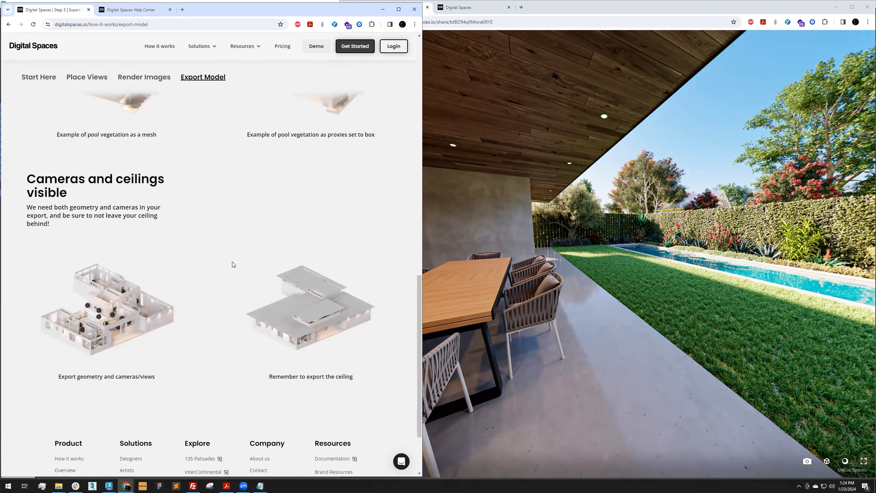
{"action": "left_click", "coordinate": [507, 228]}
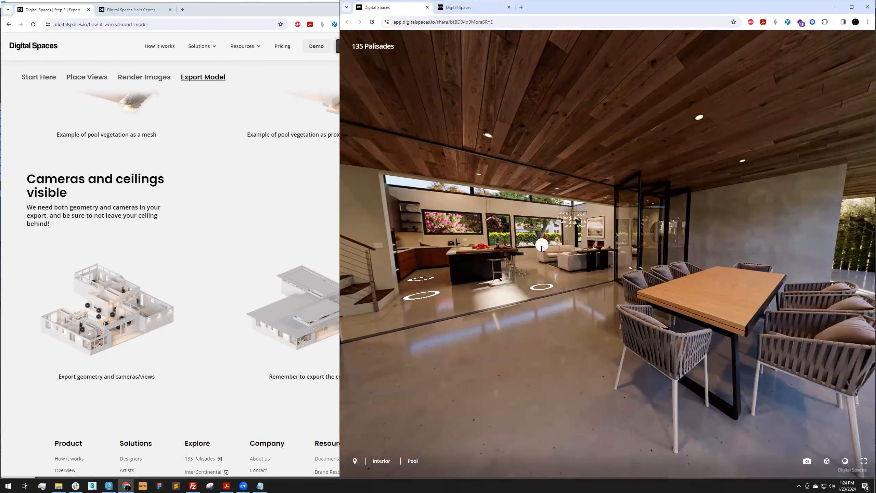
{"action": "left_click", "coordinate": [556, 249]}
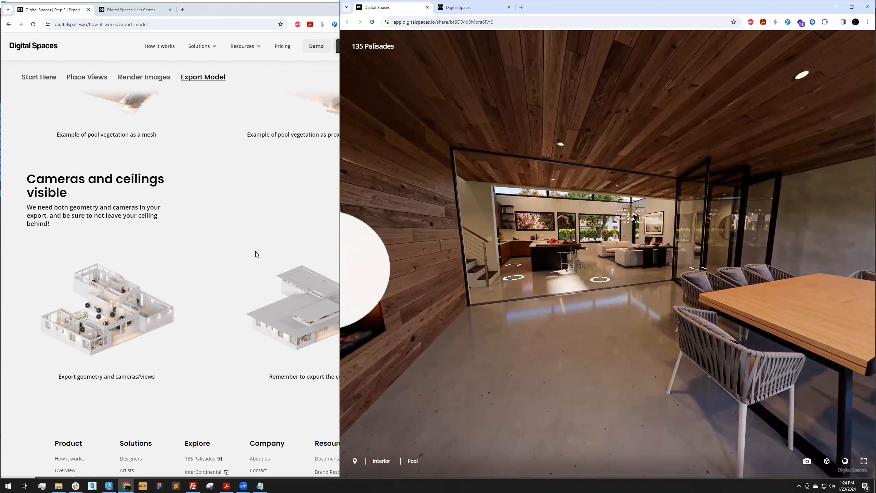
- Highlight the Export geometry and cameras/views caption on the Export Model page
{"action": "left_click", "coordinate": [257, 265]}
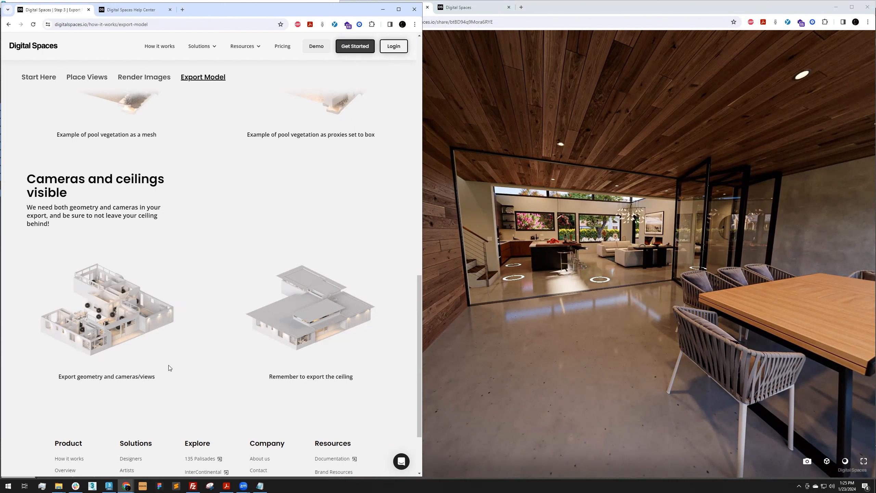
{"action": "left_click_drag", "start_coordinate": [61, 377], "coordinate": [118, 379]}
{"action": "left_click", "coordinate": [155, 377]}
{"action": "left_click", "coordinate": [120, 376]}
- Narrow the 135 Palisades tour window to fit beside the website and return to the start of the Export Model page
{"action": "left_click", "coordinate": [615, 288]}
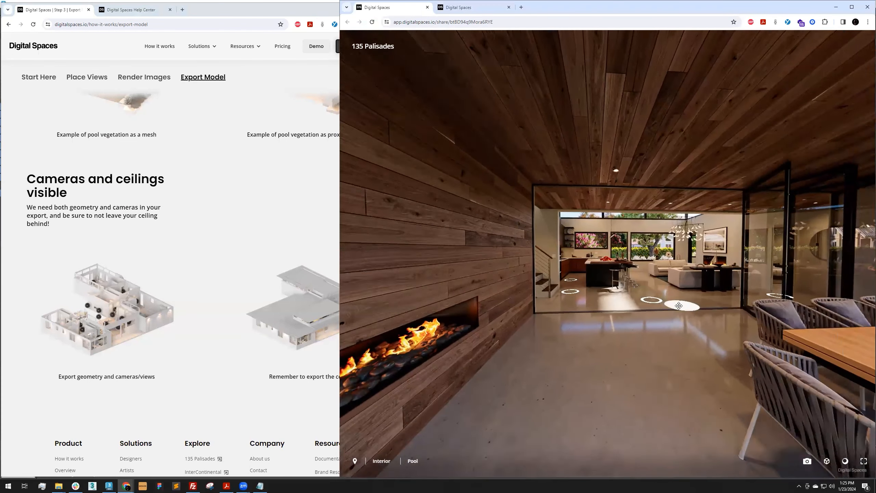
{"action": "left_click", "coordinate": [678, 305]}
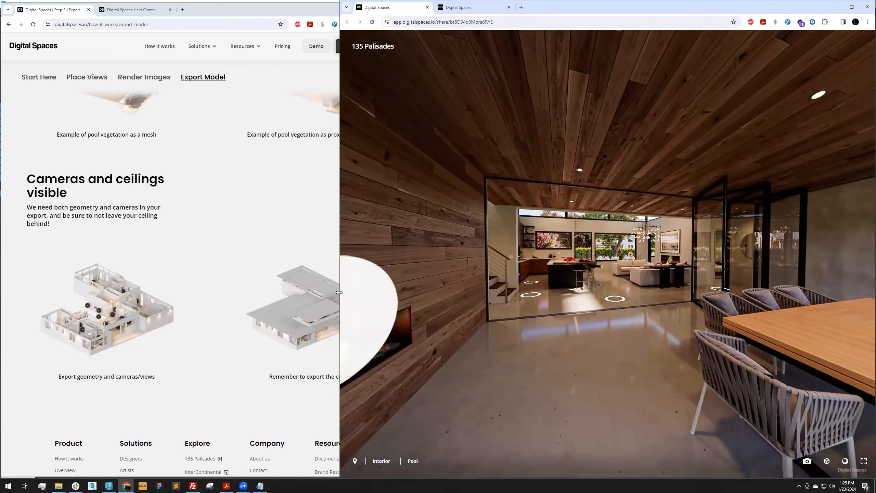
{"action": "left_click_drag", "start_coordinate": [338, 292], "coordinate": [424, 292]}
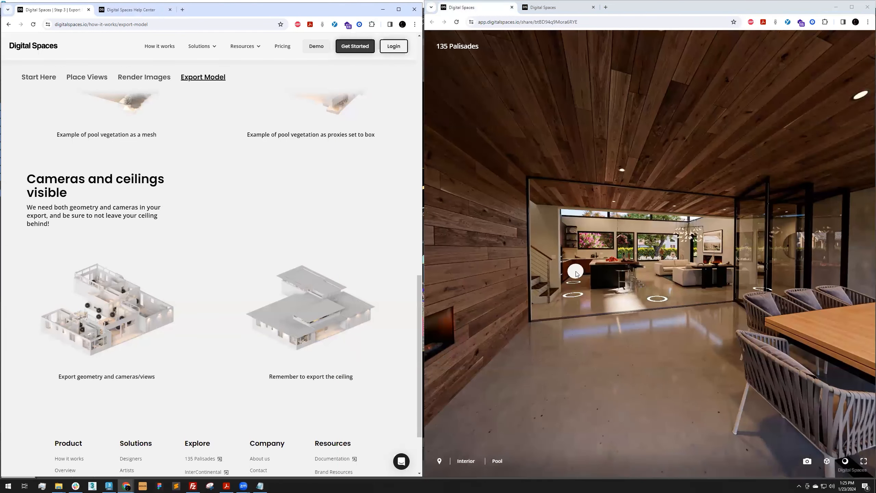
{"action": "scroll", "coordinate": [290, 264], "scroll_direction": "up", "scroll_amount": 15}
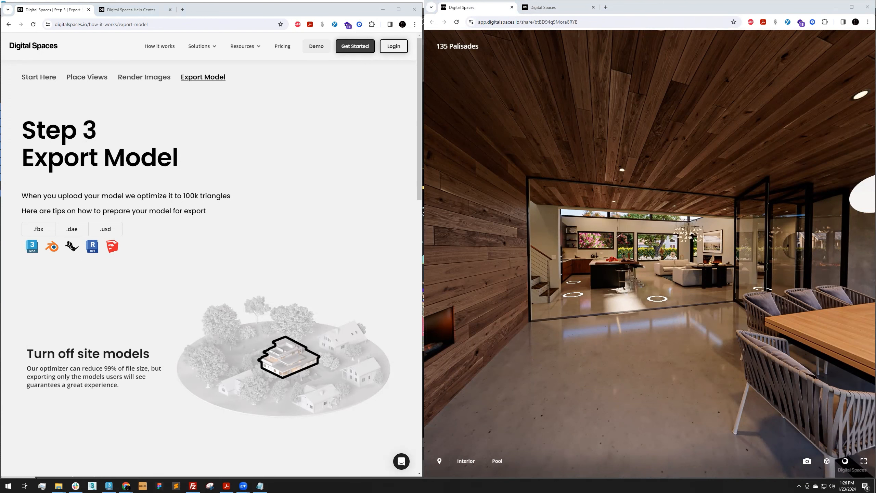
- Go back to the 135 Palisades project page, widen its window over the website and open the project's Scenes
{"action": "left_click", "coordinate": [543, 7]}
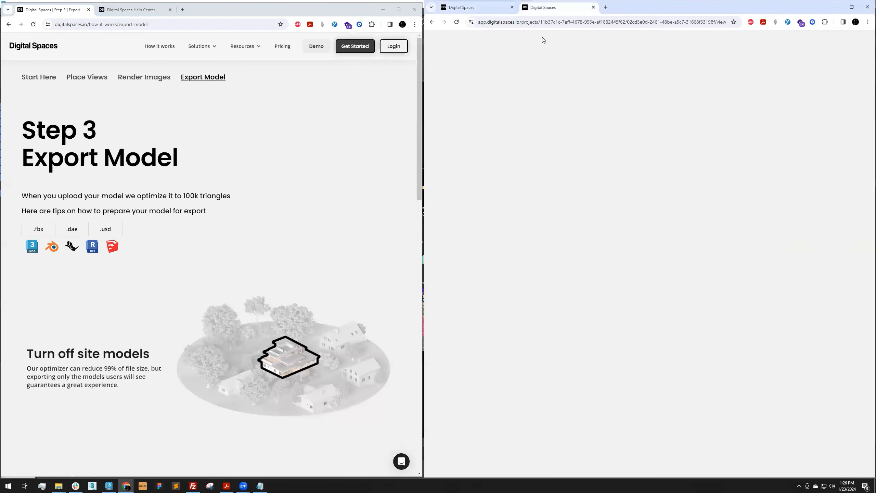
{"action": "left_click", "coordinate": [448, 47]}
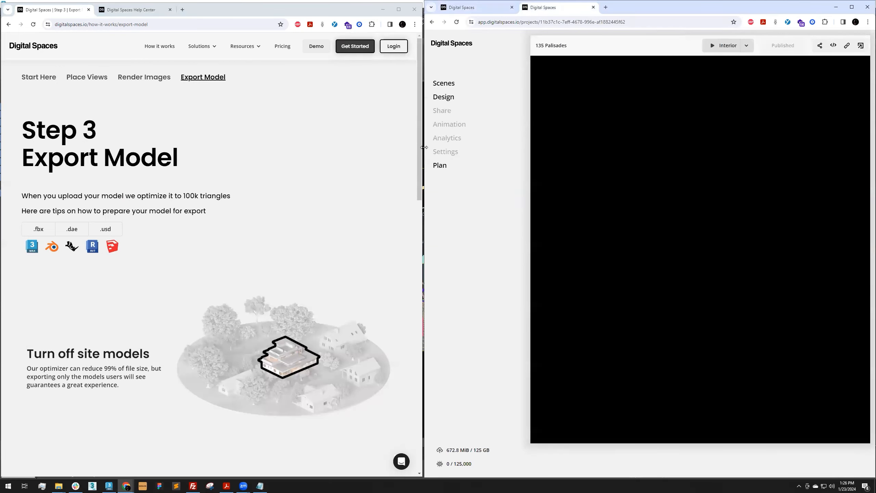
{"action": "left_click_drag", "start_coordinate": [424, 147], "coordinate": [104, 148]}
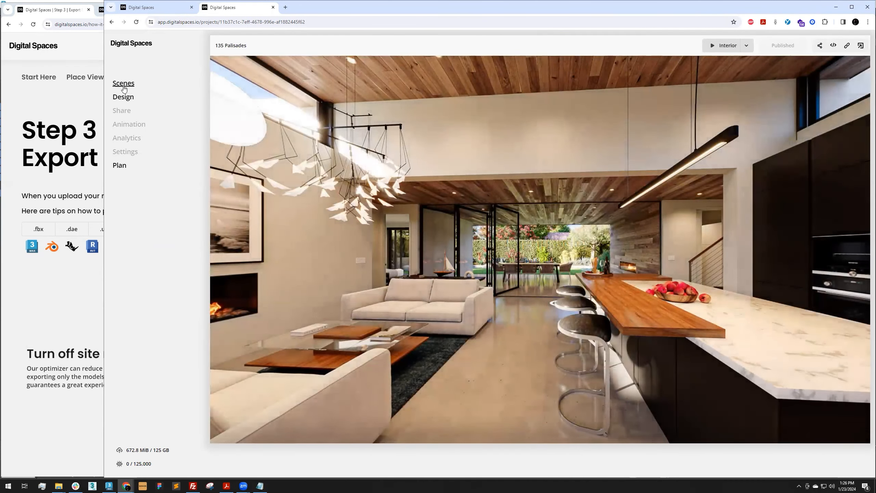
{"action": "left_click", "coordinate": [124, 84]}
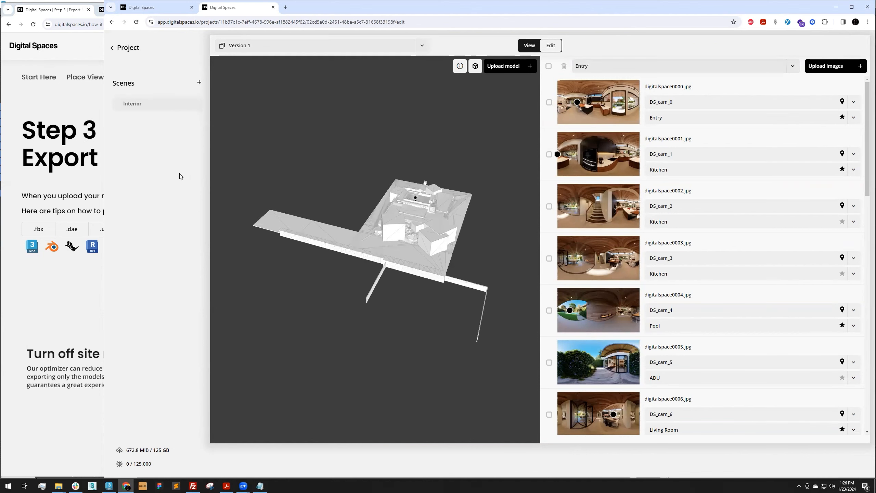
- Leave 135 Palisades for the All Projects overview and open the 812 Main Street project for editing
{"action": "left_click", "coordinate": [128, 48]}
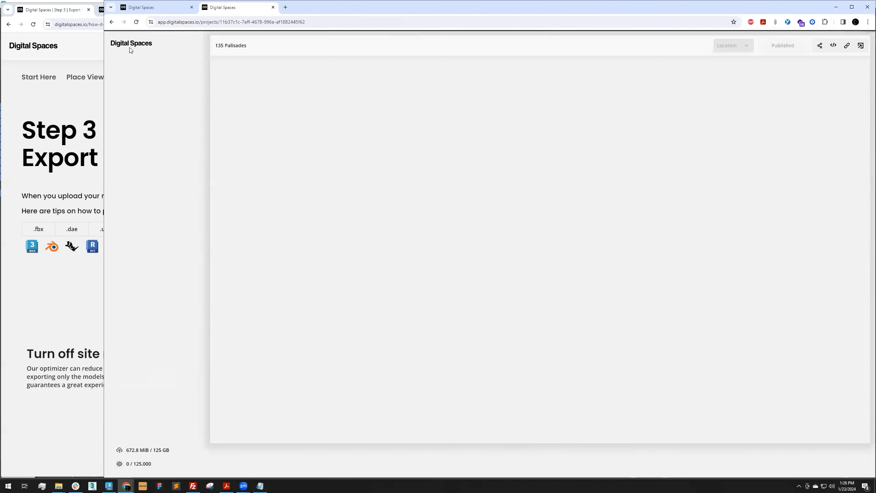
{"action": "left_click", "coordinate": [130, 47]}
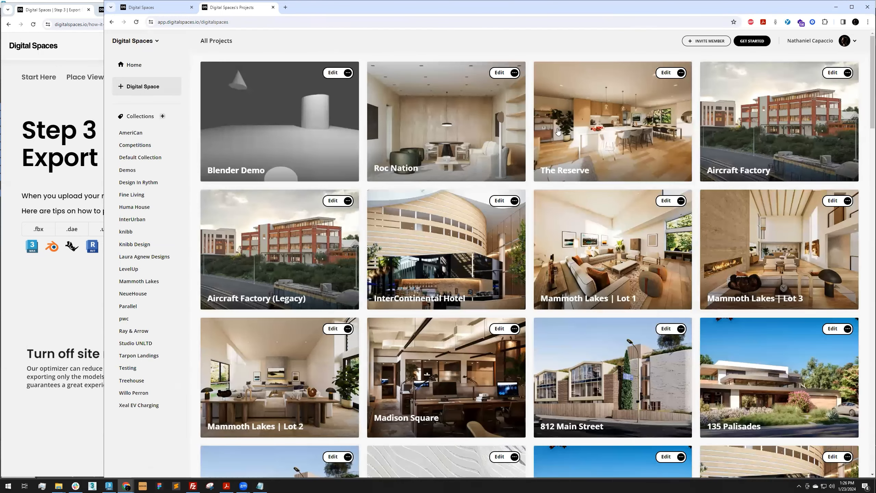
{"action": "scroll", "coordinate": [641, 287], "scroll_direction": "down", "scroll_amount": 3}
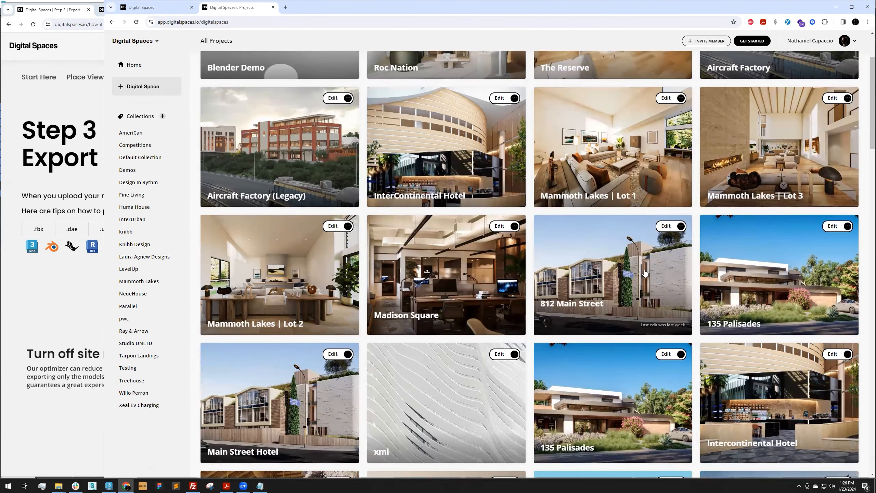
{"action": "left_click", "coordinate": [668, 226]}
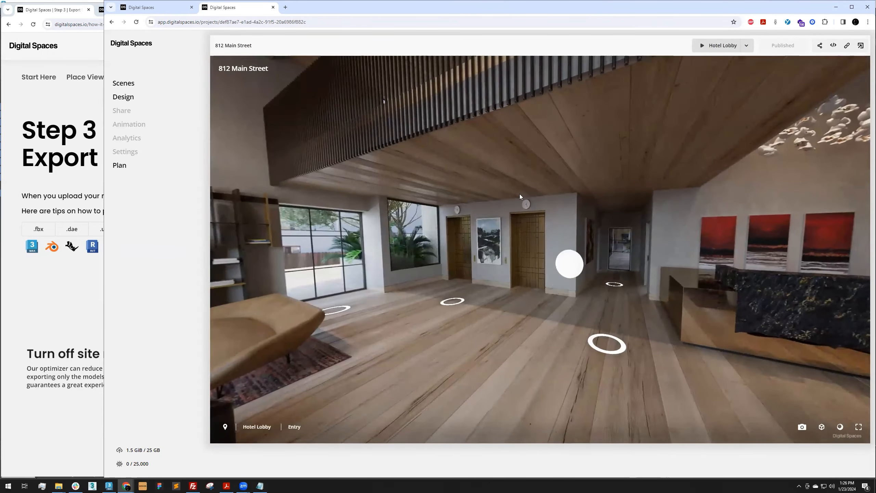
- Open the 812 Main Street project's Scenes and examine the Hotel Lobby and Model Room models
{"action": "left_click_drag", "start_coordinate": [528, 276], "coordinate": [544, 266]}
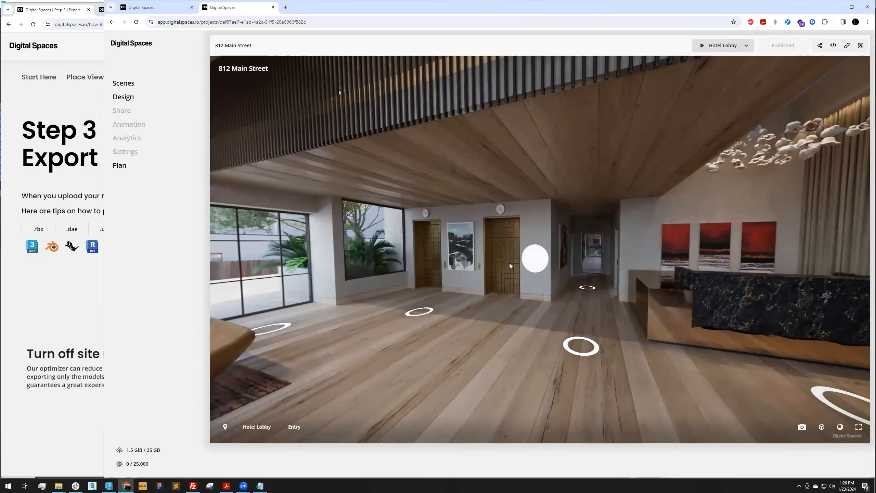
{"action": "left_click", "coordinate": [124, 83]}
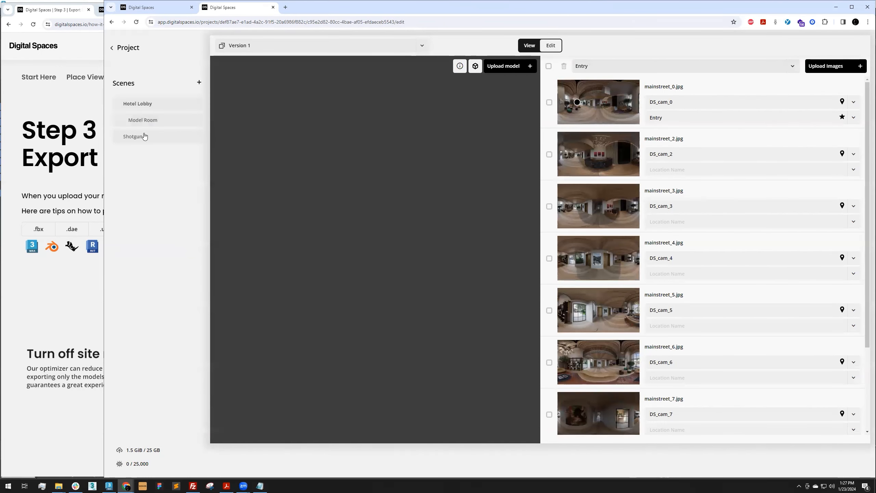
{"action": "left_click_drag", "start_coordinate": [338, 239], "coordinate": [413, 216]}
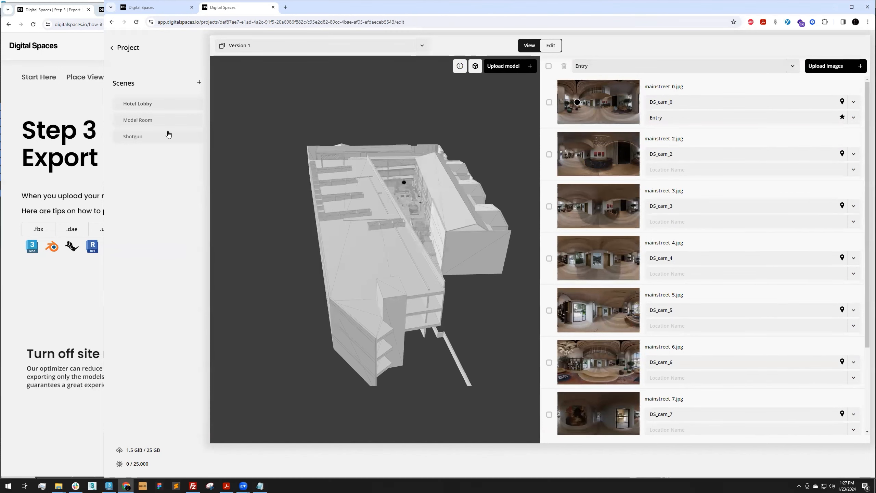
{"action": "left_click", "coordinate": [188, 120]}
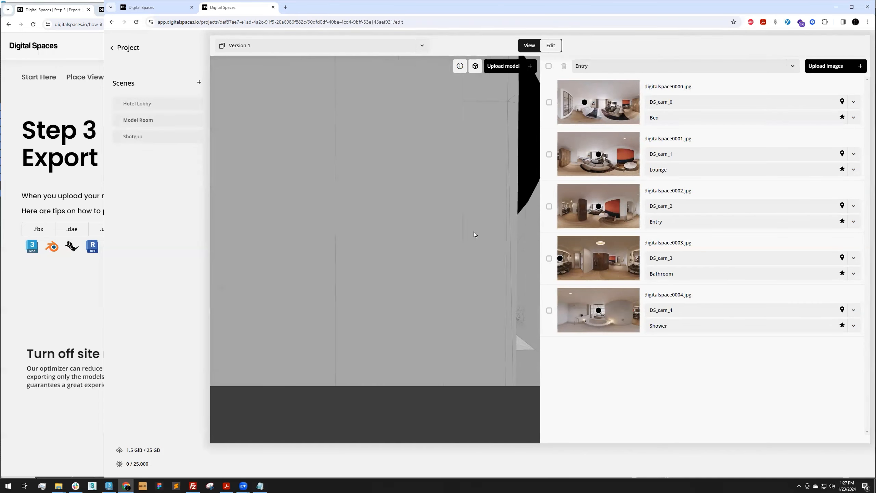
{"action": "left_click_drag", "start_coordinate": [287, 230], "coordinate": [400, 229]}
- Open the Shotgun scene and examine its model from several sides
{"action": "left_click", "coordinate": [170, 138]}
{"action": "left_click", "coordinate": [154, 137]}
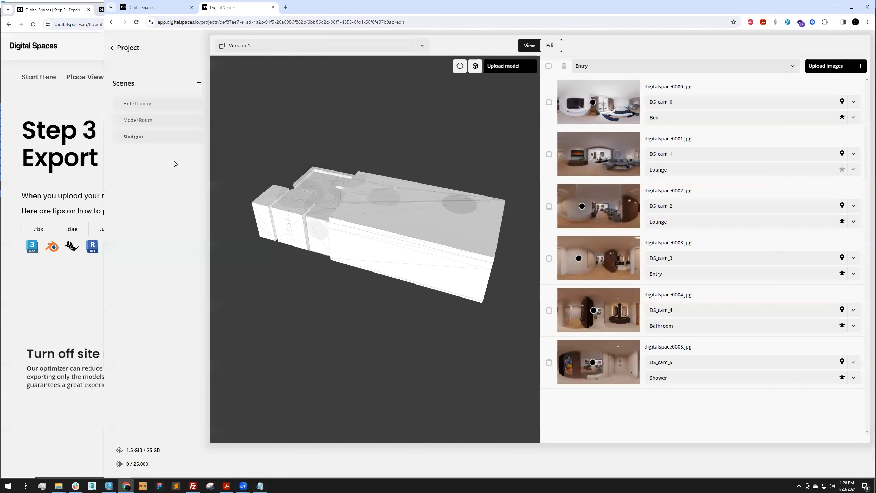
{"action": "left_click_drag", "start_coordinate": [349, 238], "coordinate": [400, 231]}
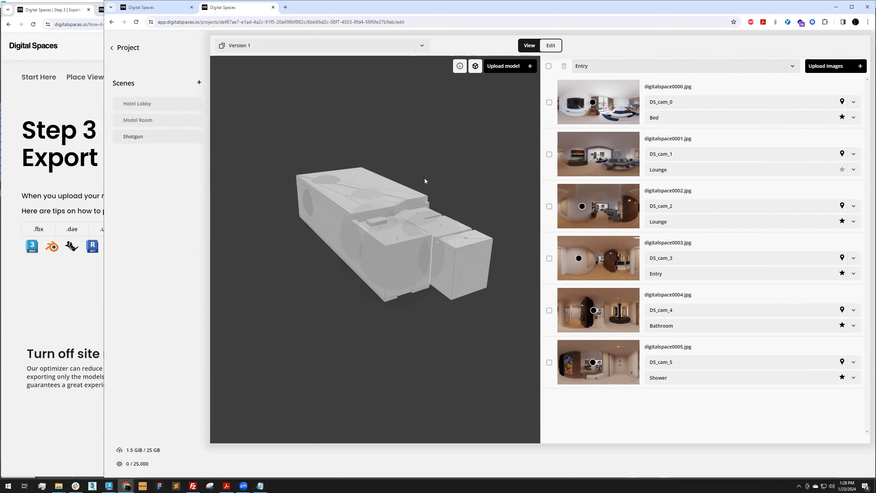
{"action": "left_click_drag", "start_coordinate": [352, 194], "coordinate": [395, 208]}
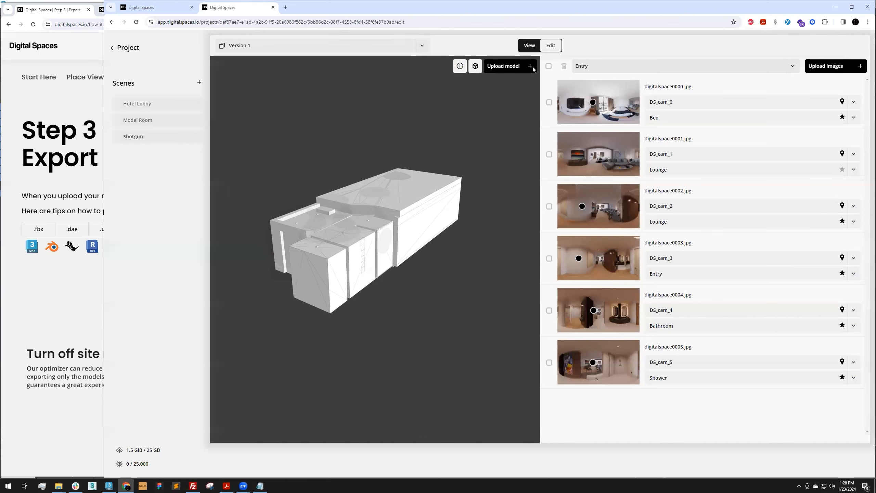
- Return to the project page and switch its tour to Model Room, Shotgun and back to Hotel Lobby
{"action": "left_click", "coordinate": [132, 48]}
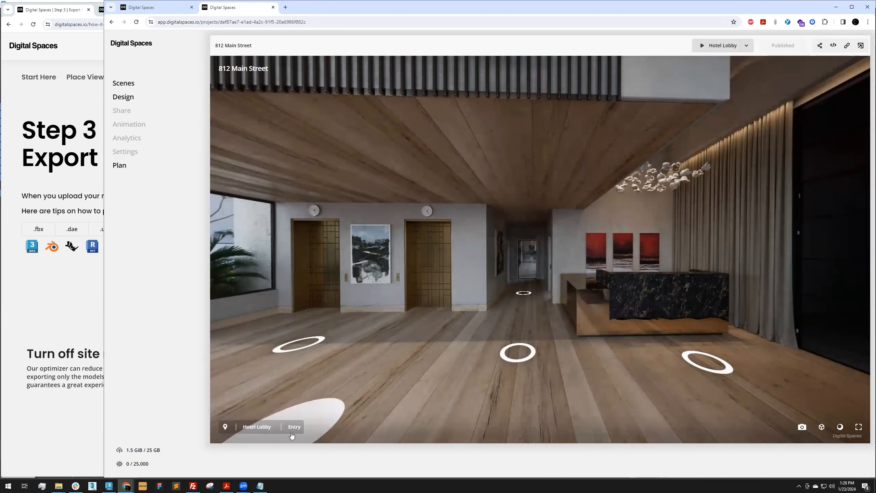
{"action": "left_click", "coordinate": [265, 427]}
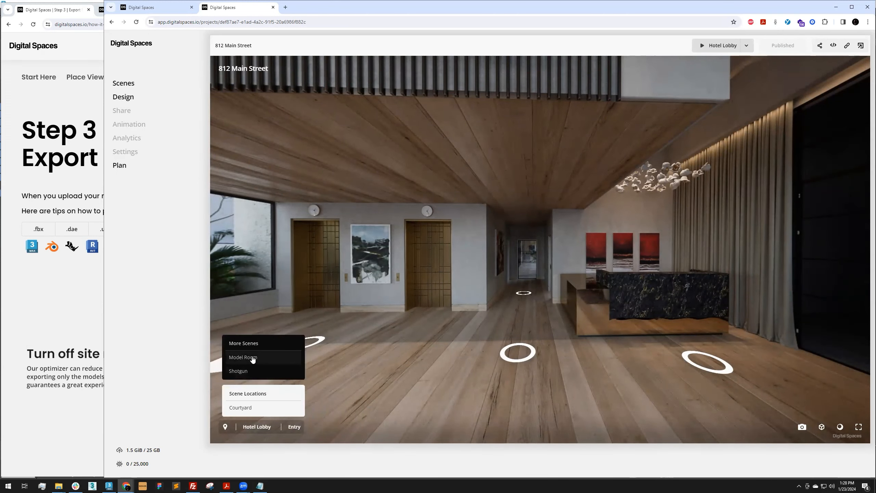
{"action": "left_click", "coordinate": [249, 357]}
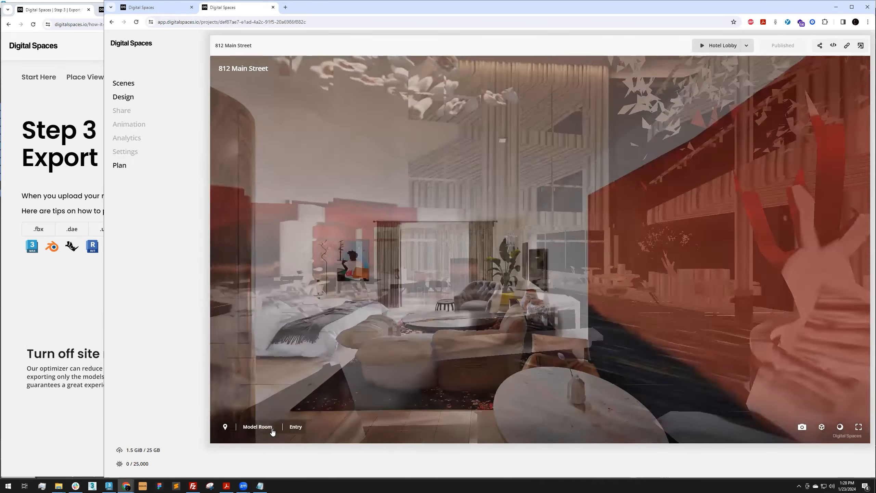
{"action": "left_click", "coordinate": [273, 427]}
{"action": "left_click", "coordinate": [251, 332]}
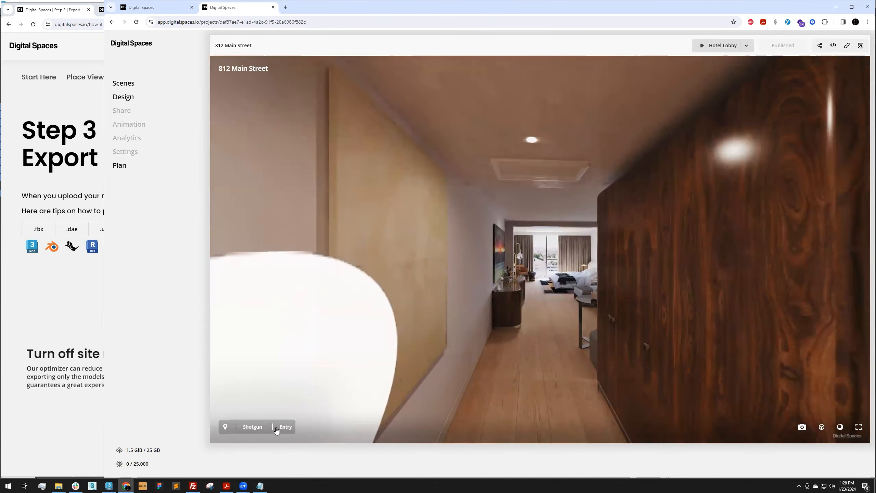
{"action": "left_click", "coordinate": [276, 426]}
{"action": "left_click", "coordinate": [242, 316]}
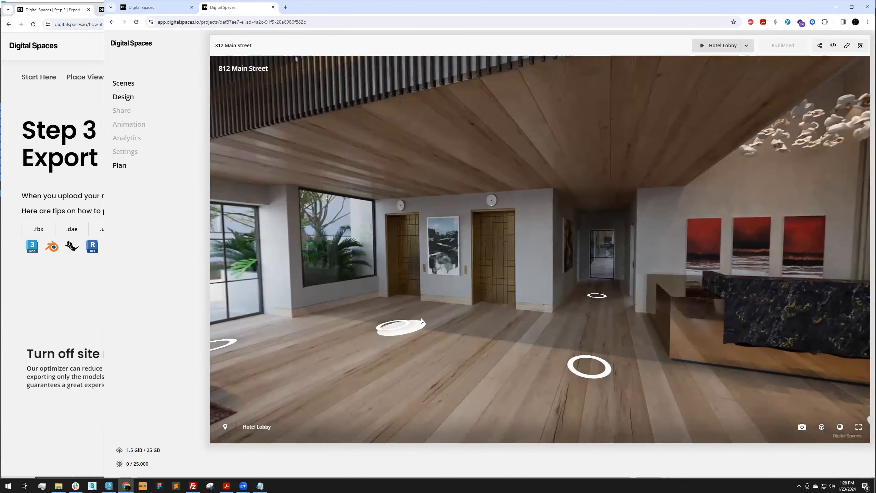
- Move to the lobby elevators in the tour, look around and list the other scenes and scene locations
{"action": "left_click", "coordinate": [558, 285]}
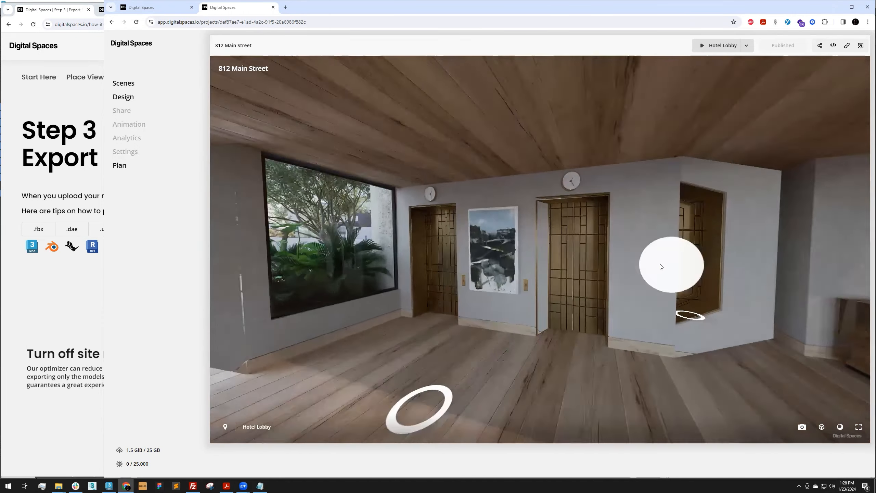
{"action": "left_click_drag", "start_coordinate": [659, 264], "coordinate": [559, 254]}
{"action": "mouse_move", "coordinate": [683, 250]}
{"action": "left_mouse_down"}
{"action": "mouse_move", "coordinate": [712, 258]}
{"action": "mouse_move", "coordinate": [550, 263]}
{"action": "left_mouse_up"}
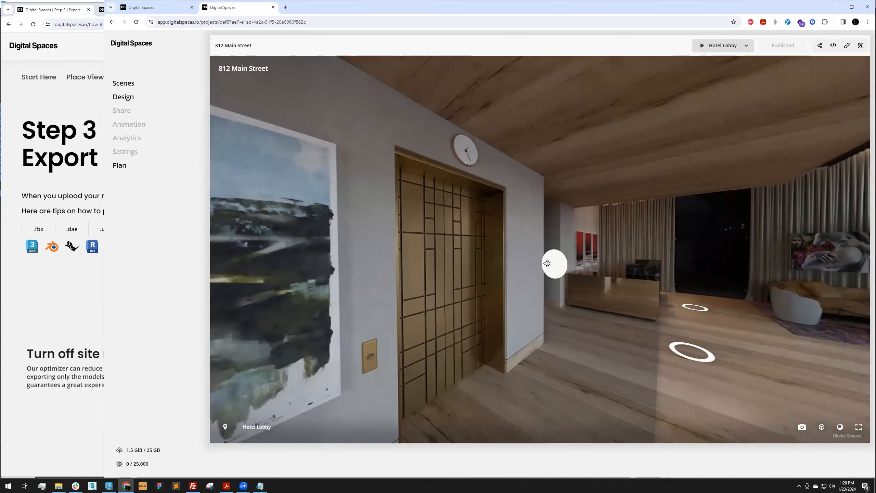
{"action": "left_click", "coordinate": [244, 428]}
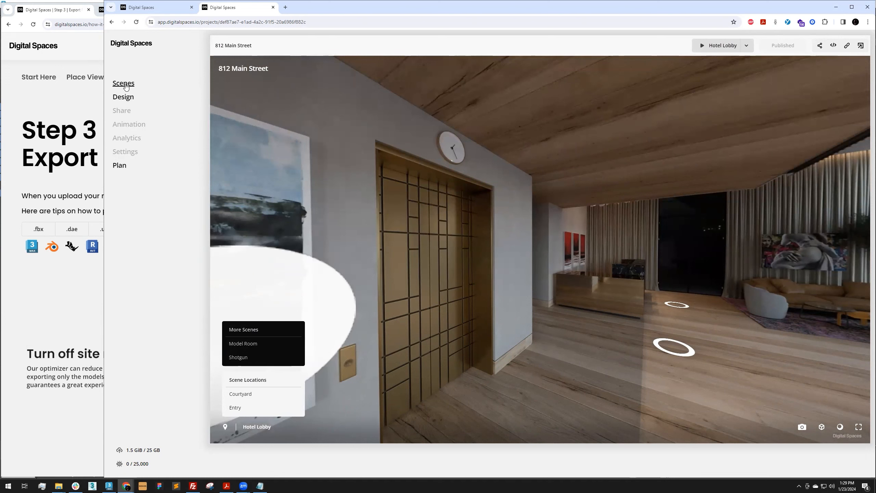
- Reopen the project's Scenes and preview the Shotgun scene as a tour
{"action": "left_click", "coordinate": [124, 84]}
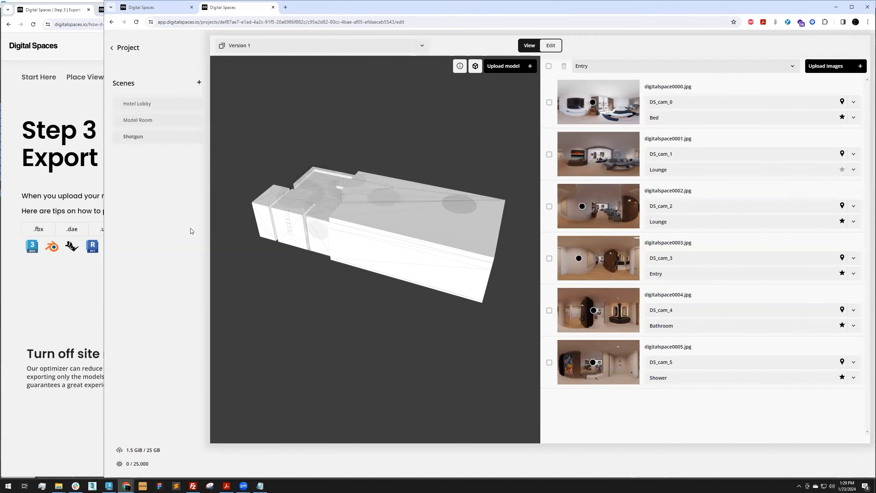
{"action": "left_click_drag", "start_coordinate": [442, 225], "coordinate": [341, 215]}
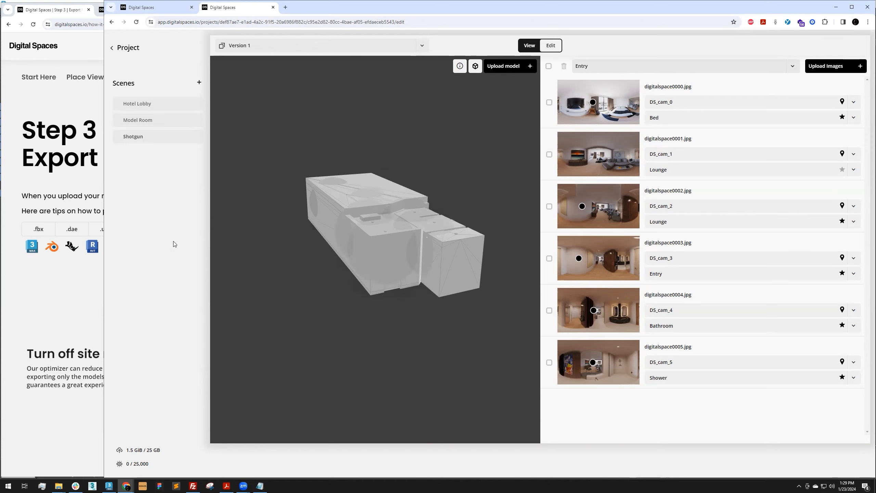
{"action": "left_click", "coordinate": [128, 49]}
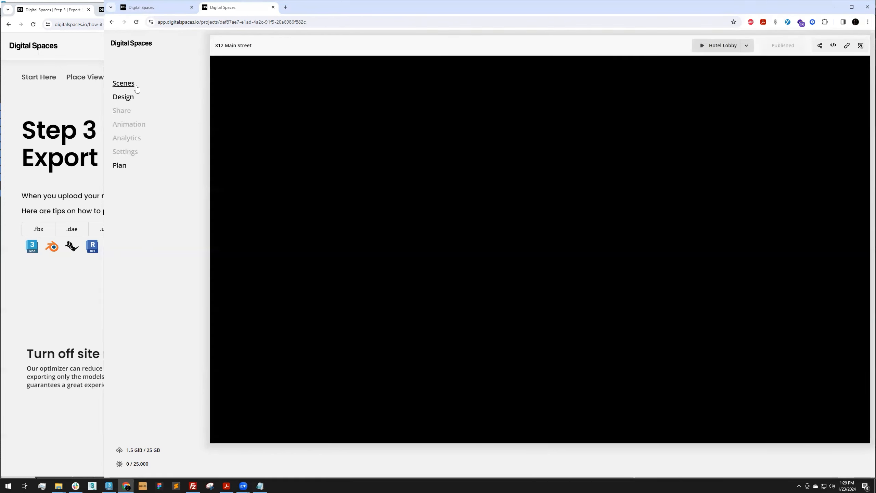
{"action": "left_click", "coordinate": [134, 86]}
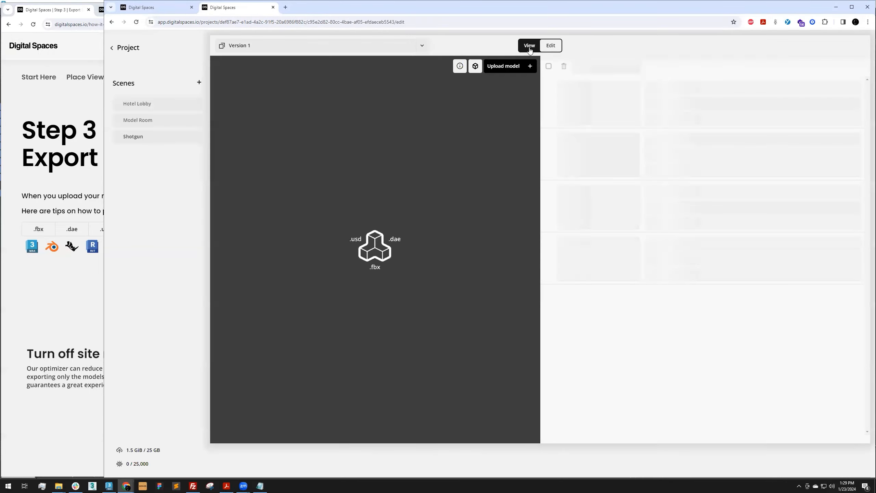
{"action": "left_click", "coordinate": [529, 48]}
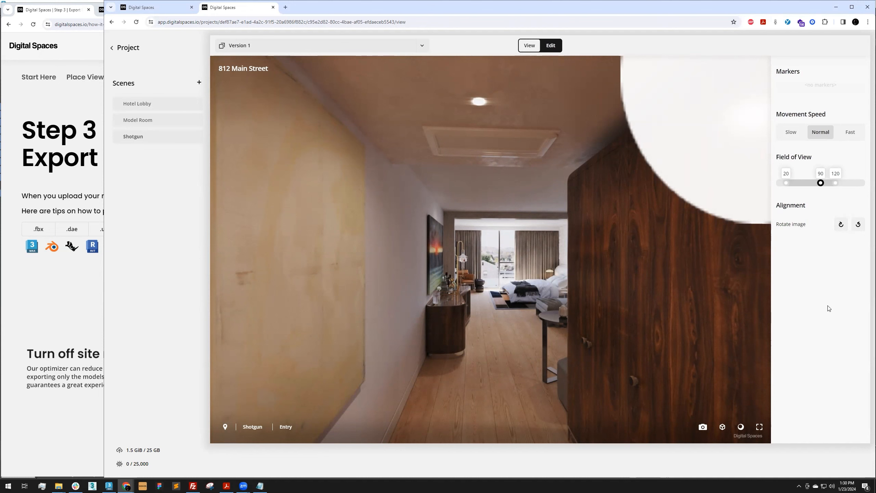
{"action": "scroll", "coordinate": [481, 322], "scroll_direction": "down", "scroll_amount": 3}
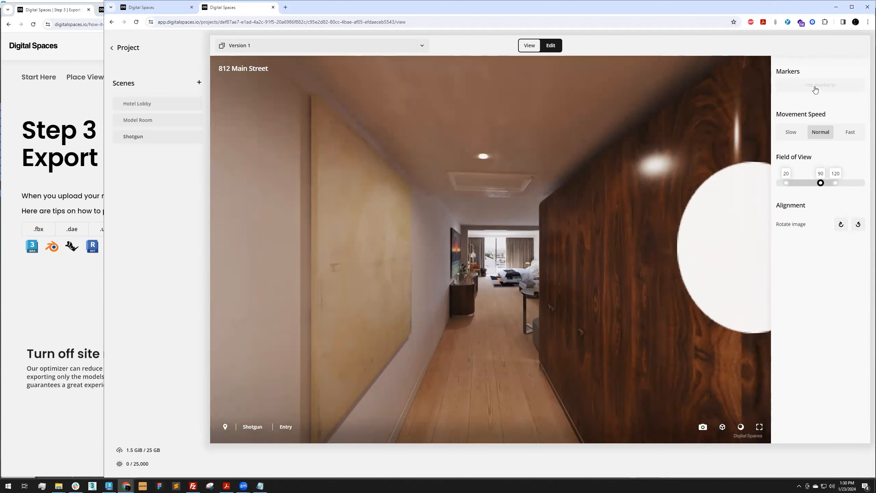
- Return the Shotgun scene to its editing view and examine the model's furnished interior and its exterior
{"action": "left_click", "coordinate": [551, 45]}
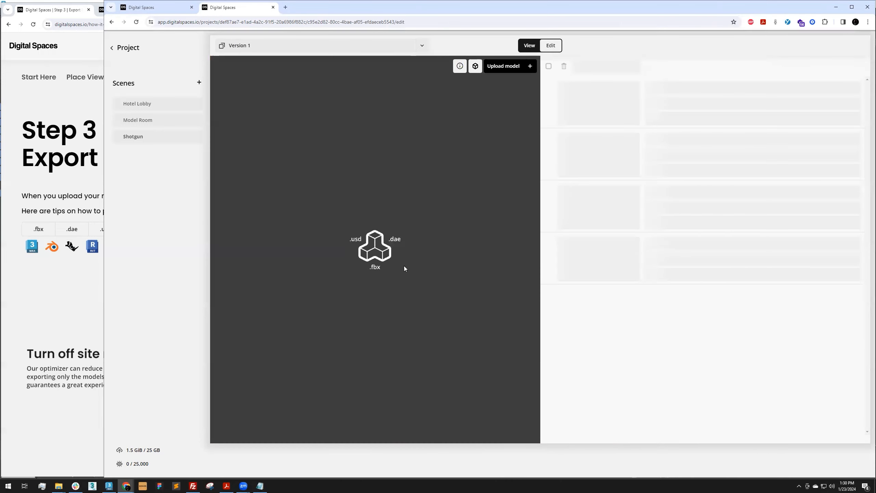
{"action": "left_click_drag", "start_coordinate": [341, 244], "coordinate": [349, 288]}
{"action": "scroll", "coordinate": [356, 242], "scroll_direction": "up", "scroll_amount": 5}
{"action": "scroll", "coordinate": [356, 243], "scroll_direction": "up", "scroll_amount": 3}
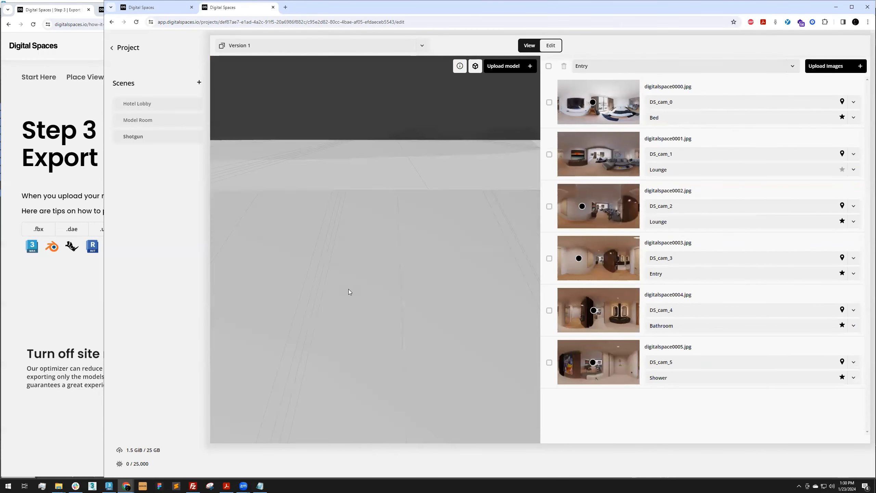
{"action": "scroll", "coordinate": [426, 233], "scroll_direction": "up", "scroll_amount": 5}
{"action": "left_click_drag", "start_coordinate": [426, 232], "coordinate": [337, 224]}
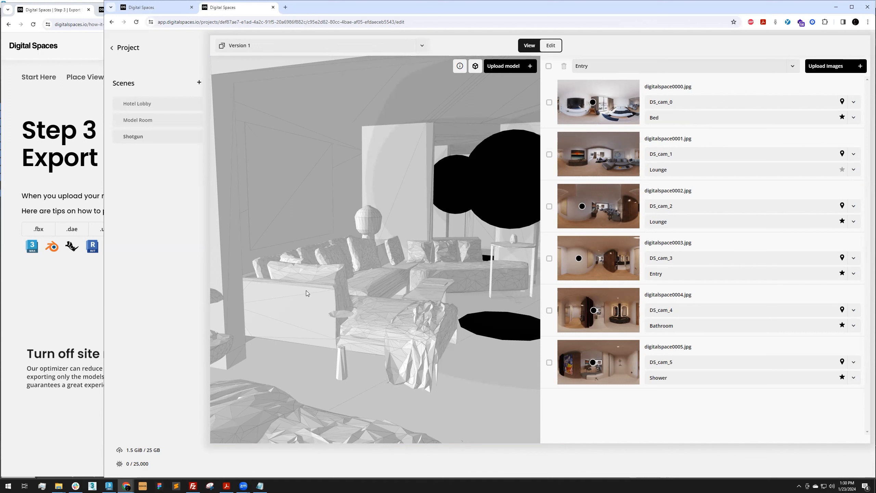
{"action": "scroll", "coordinate": [420, 266], "scroll_direction": "down", "scroll_amount": 8}
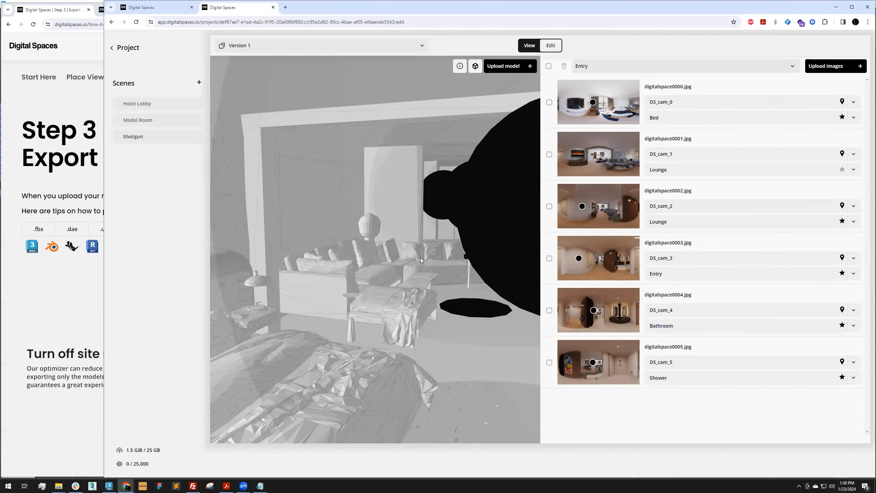
{"action": "left_click_drag", "start_coordinate": [482, 231], "coordinate": [350, 237]}
{"action": "scroll", "coordinate": [353, 233], "scroll_direction": "down", "scroll_amount": 5}
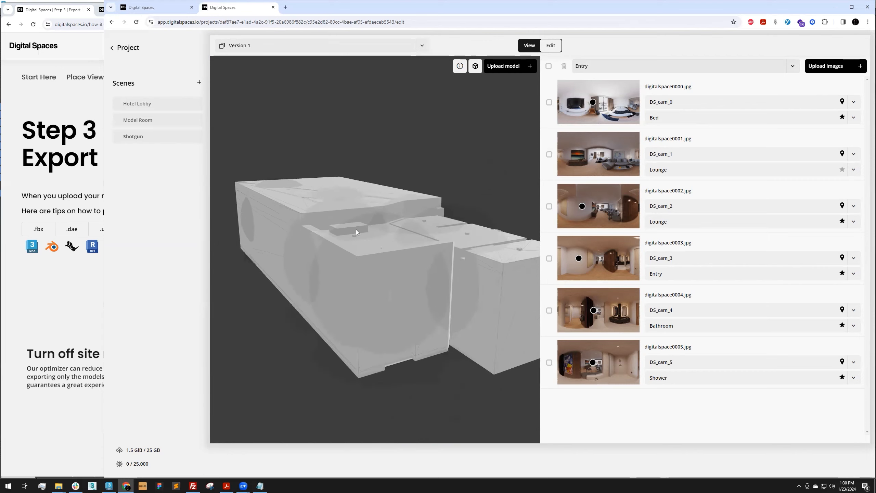
{"action": "left_click_drag", "start_coordinate": [385, 261], "coordinate": [383, 263]}
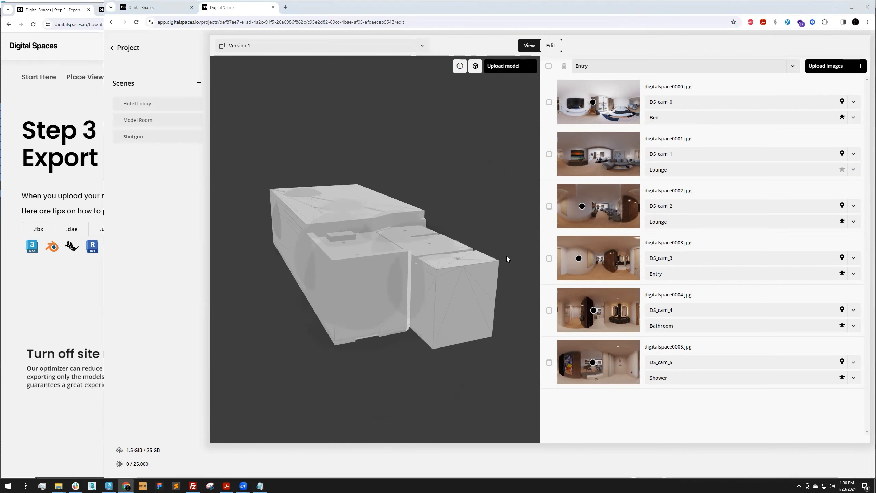
- Preview the Shotgun tour again, list its scene locations and return to the project page
{"action": "left_click", "coordinate": [530, 45]}
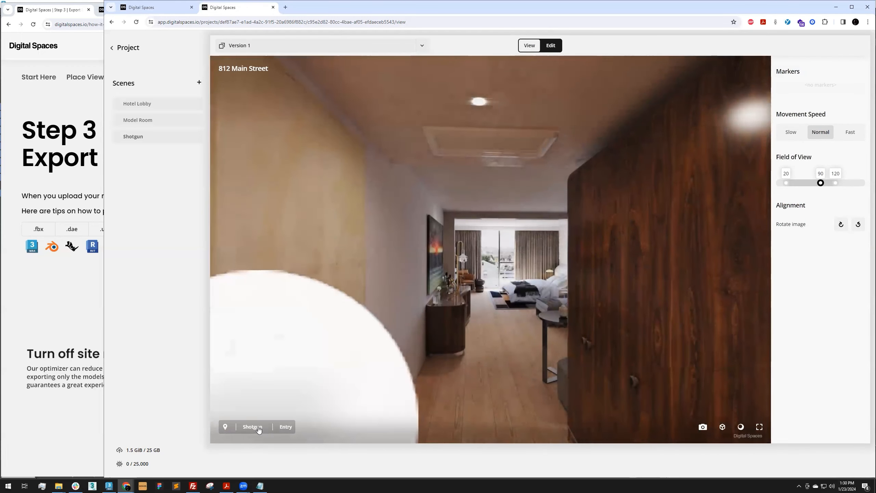
{"action": "left_click", "coordinate": [256, 428]}
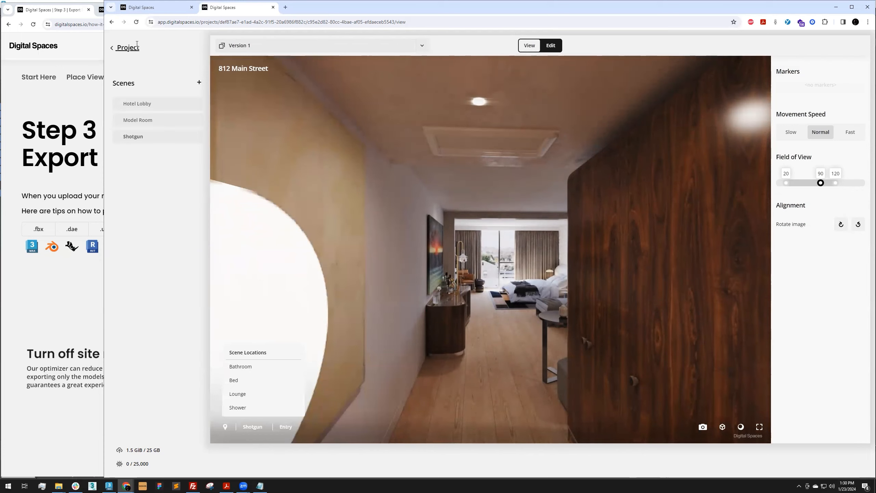
{"action": "left_click", "coordinate": [128, 48]}
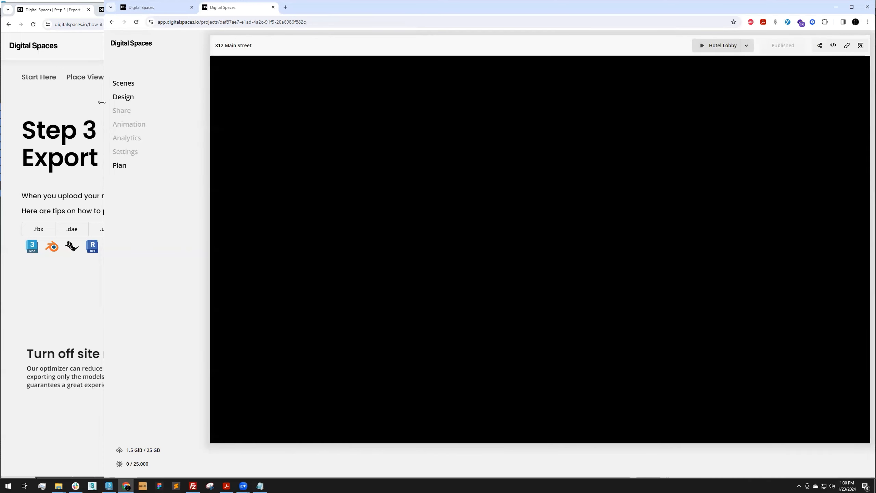
- Narrow the 812 Main Street window to fit beside the Export Model page and adjust the lobby tour's view
{"action": "left_click_drag", "start_coordinate": [101, 102], "coordinate": [421, 104]}
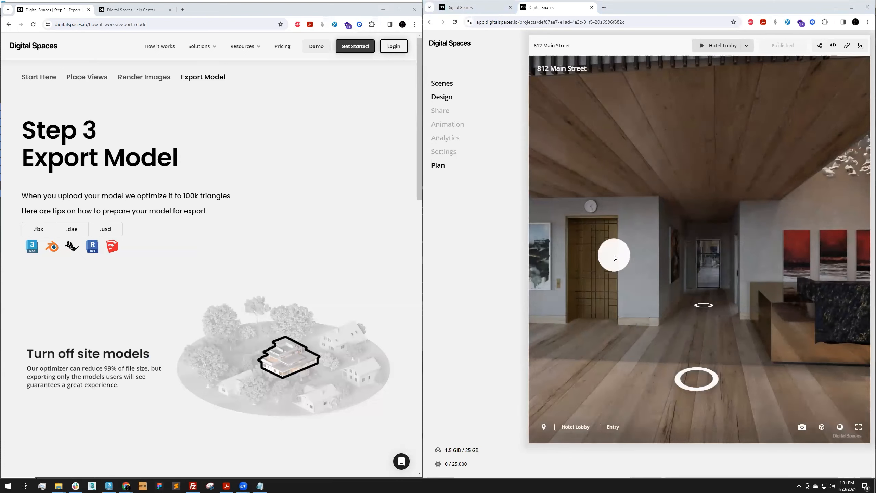
{"action": "scroll", "coordinate": [614, 255], "scroll_direction": "down", "scroll_amount": 5}
{"action": "left_click_drag", "start_coordinate": [761, 258], "coordinate": [741, 257]}
{"action": "left_click", "coordinate": [363, 262]}
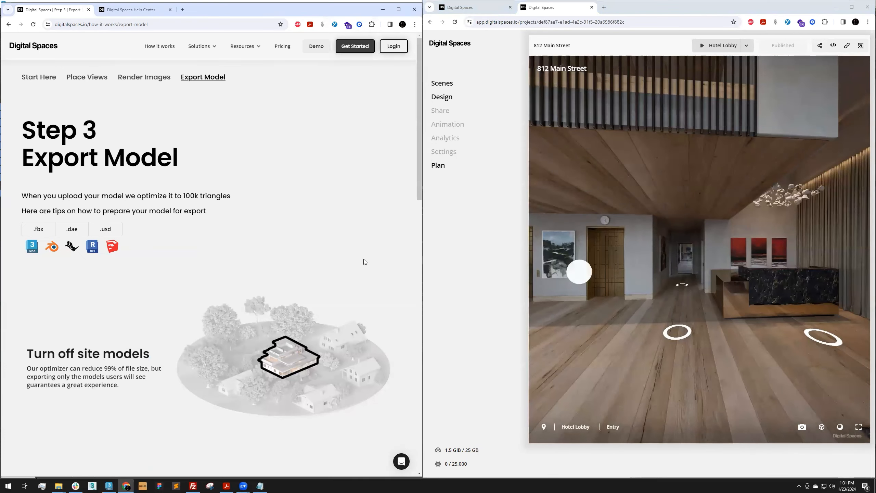
{"action": "left_click", "coordinate": [443, 253]}
{"action": "left_click", "coordinate": [335, 250]}
- Switch the website window to the Digital Spaces Help Center and highlight help.digitalspaces.io in its address
{"action": "left_click", "coordinate": [131, 10]}
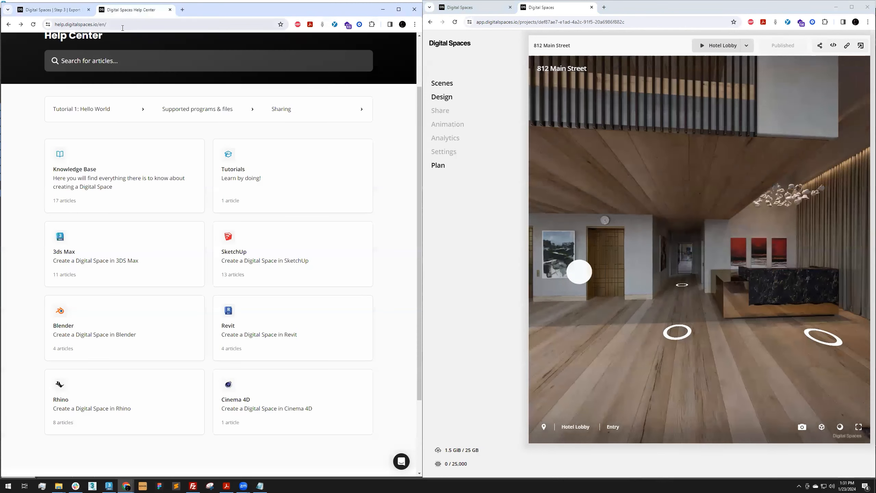
{"action": "left_click", "coordinate": [127, 27]}
{"action": "left_click", "coordinate": [90, 25]}
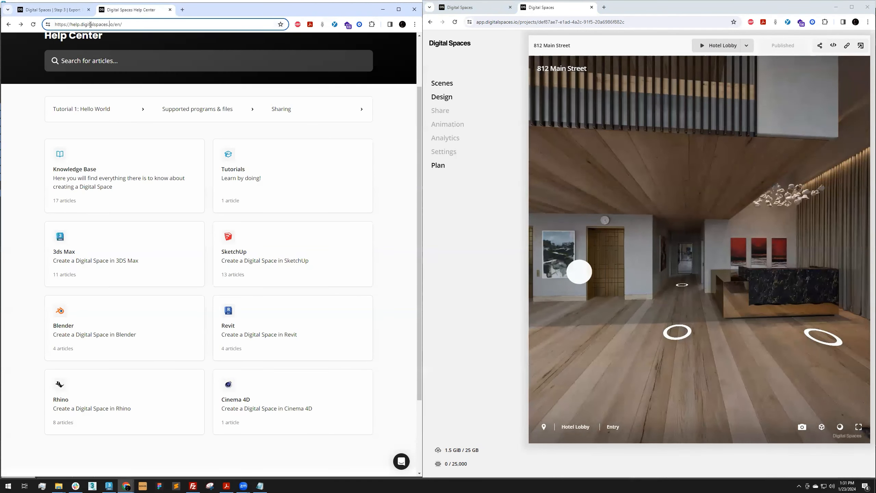
{"action": "left_click_drag", "start_coordinate": [71, 25], "coordinate": [112, 25]}
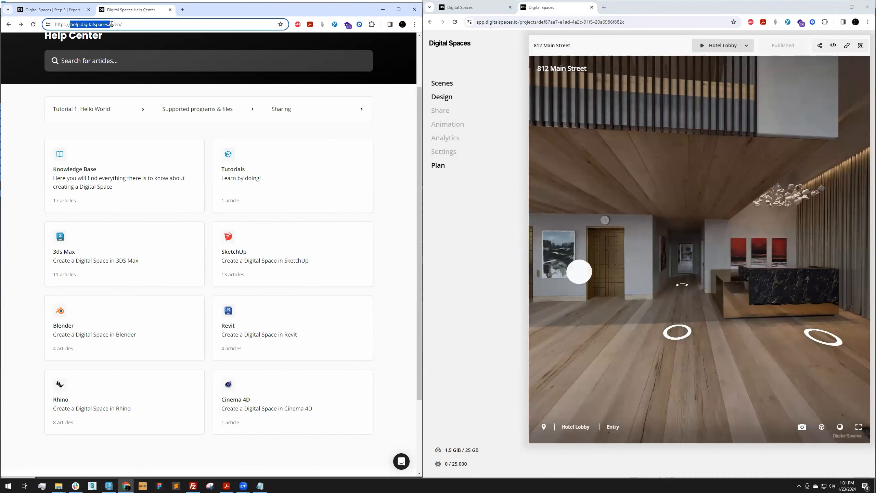
- Open the Documentation resource from the Digital Spaces website, close it and return to the original Help Center page
{"action": "left_click", "coordinate": [153, 24]}
{"action": "left_click", "coordinate": [55, 10]}
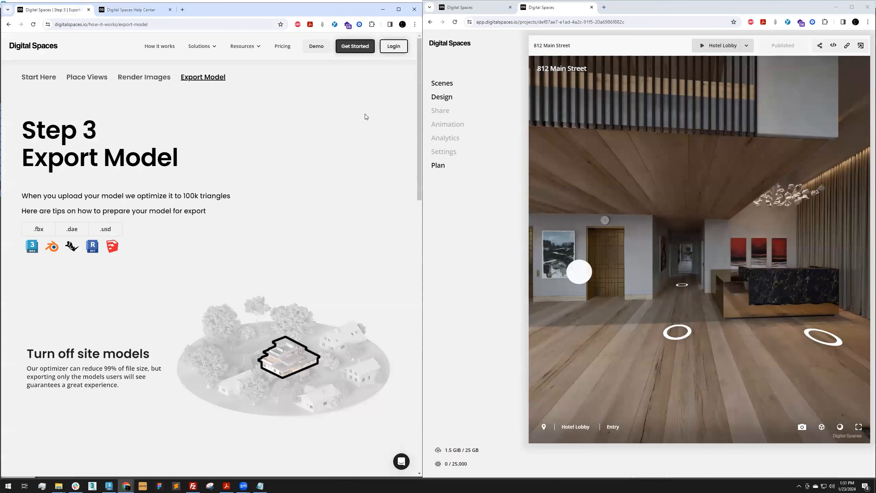
{"action": "mouse_move", "coordinate": [255, 45]}
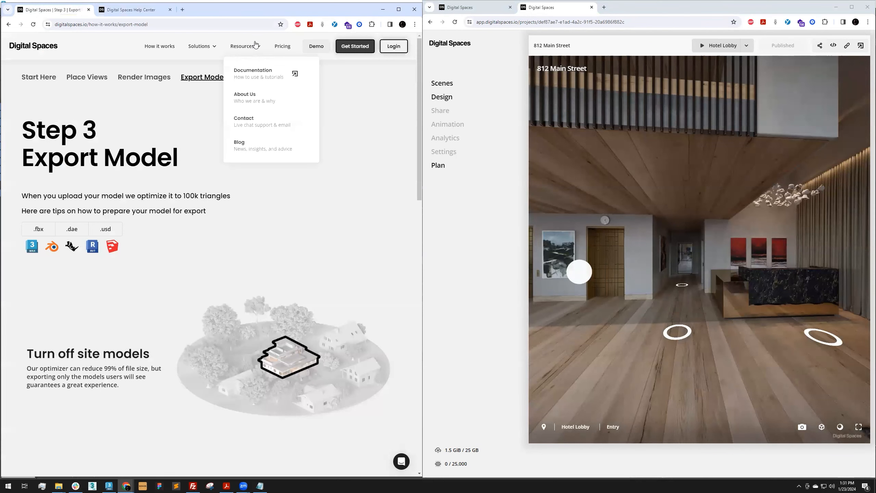
{"action": "left_click", "coordinate": [264, 78]}
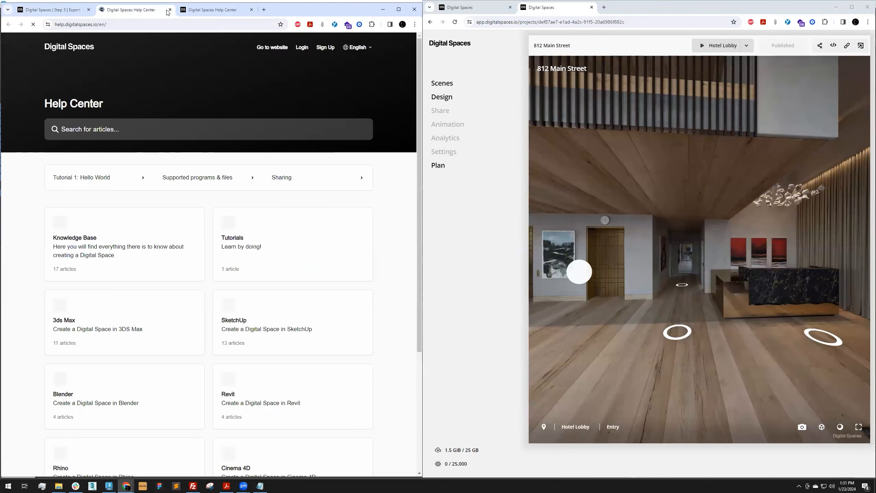
{"action": "left_click", "coordinate": [170, 10]}
{"action": "left_click", "coordinate": [142, 10]}
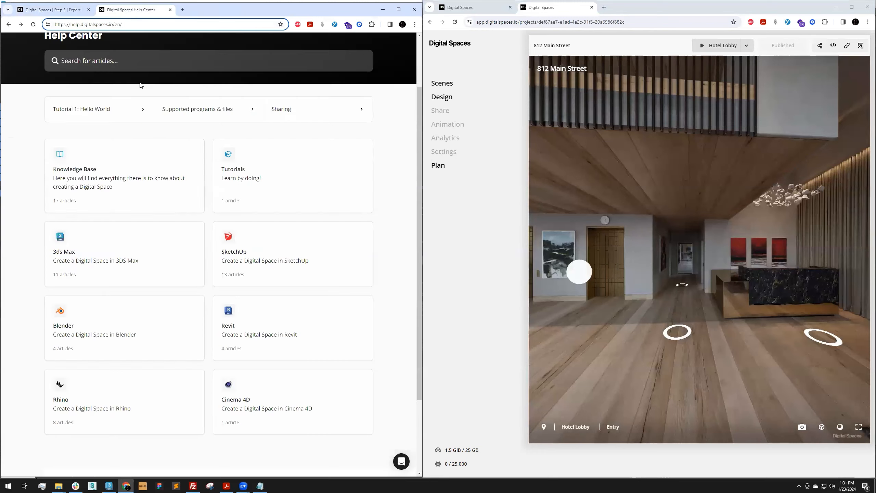
{"action": "left_click", "coordinate": [405, 200]}
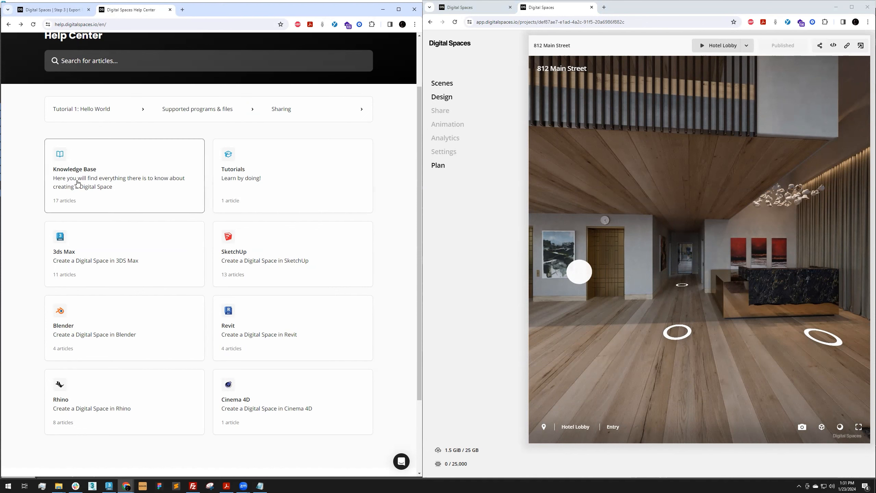
- Open the Knowledge Base collection, review its articles and briefly open and close the support chat
{"action": "left_click", "coordinate": [62, 176]}
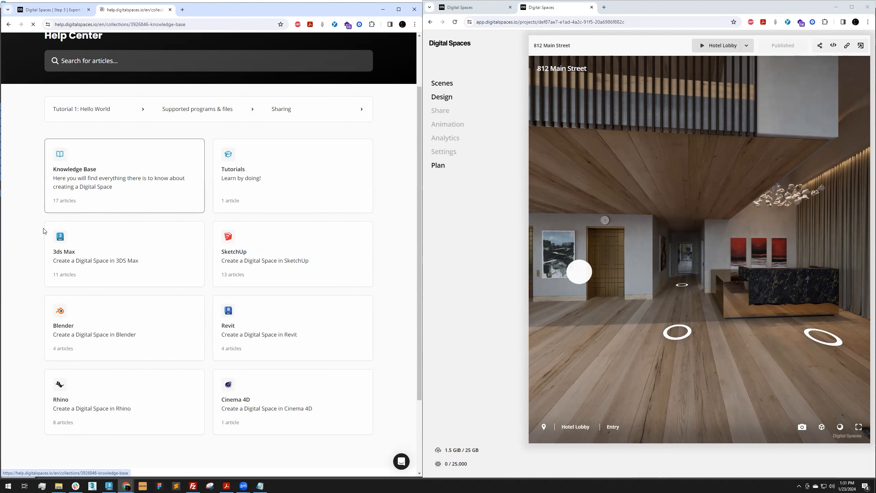
{"action": "scroll", "coordinate": [24, 244], "scroll_direction": "down", "scroll_amount": 3}
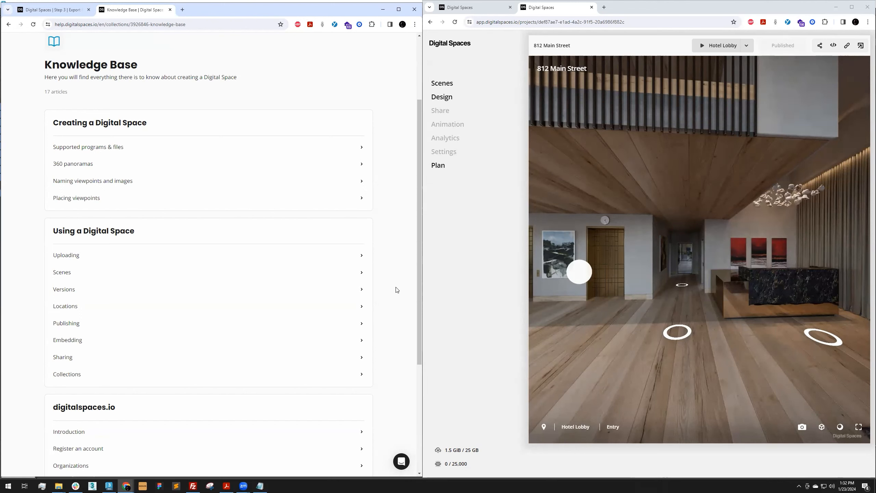
{"action": "left_click", "coordinate": [401, 461]}
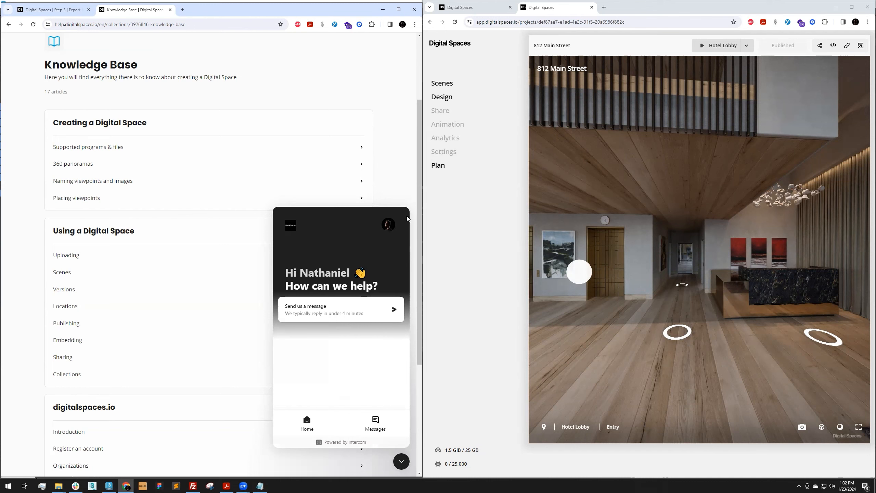
{"action": "left_click", "coordinate": [400, 459]}
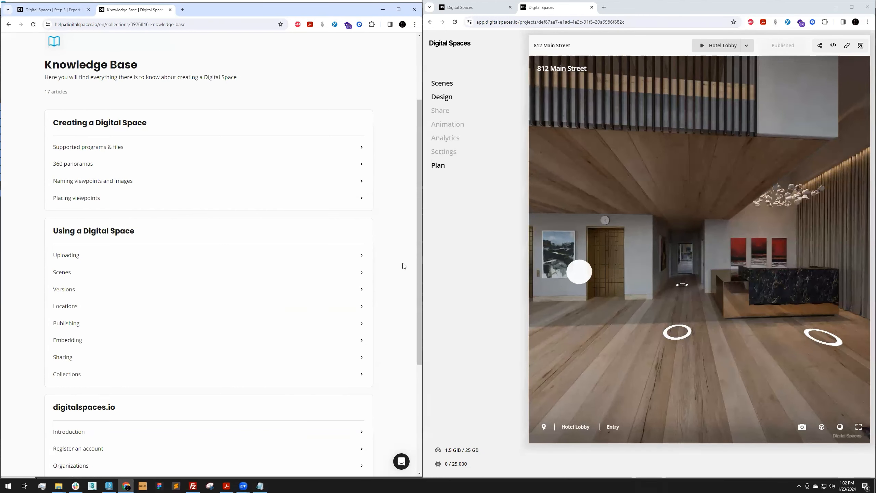
{"action": "scroll", "coordinate": [403, 266], "scroll_direction": "up", "scroll_amount": 3}
{"action": "scroll", "coordinate": [391, 302], "scroll_direction": "down", "scroll_amount": 2}
{"action": "scroll", "coordinate": [391, 302], "scroll_direction": "up", "scroll_amount": 2}
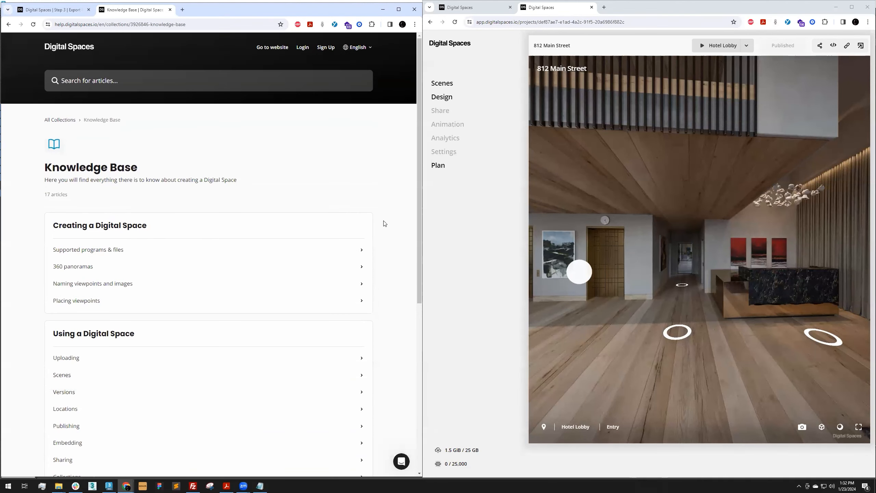
- Open the Help Center's 3ds Max collection and review its Corona, V-Ray and Advanced articles
{"action": "left_click", "coordinate": [9, 25]}
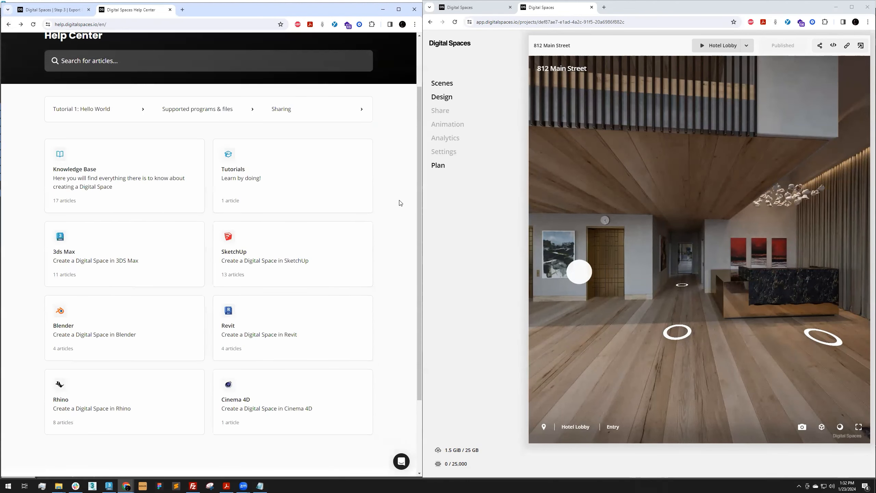
{"action": "left_click", "coordinate": [74, 252]}
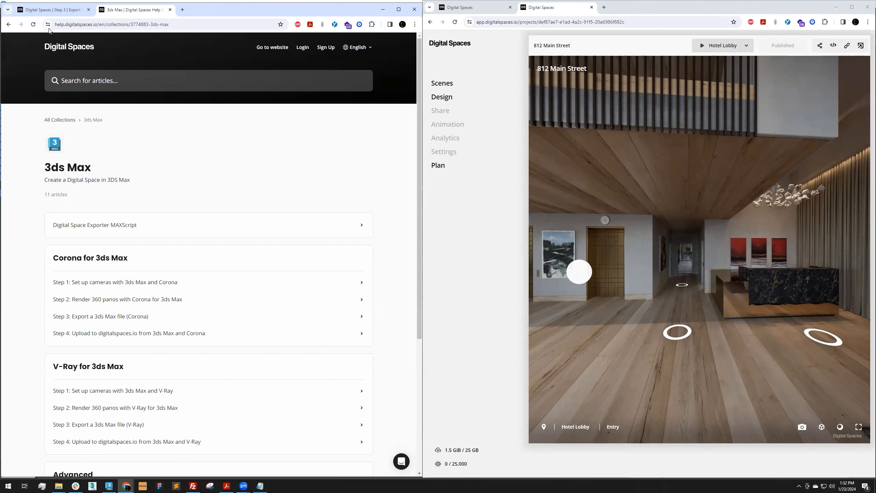
{"action": "left_click", "coordinate": [51, 9]}
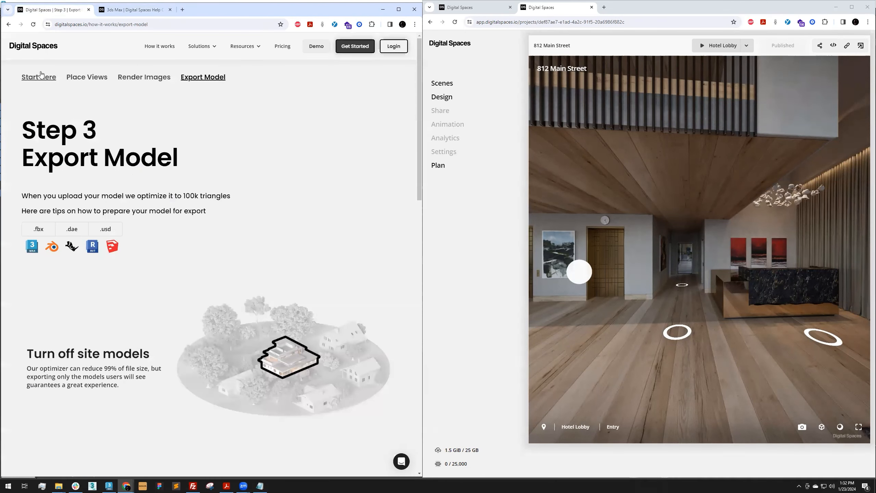
{"action": "left_click", "coordinate": [131, 9]}
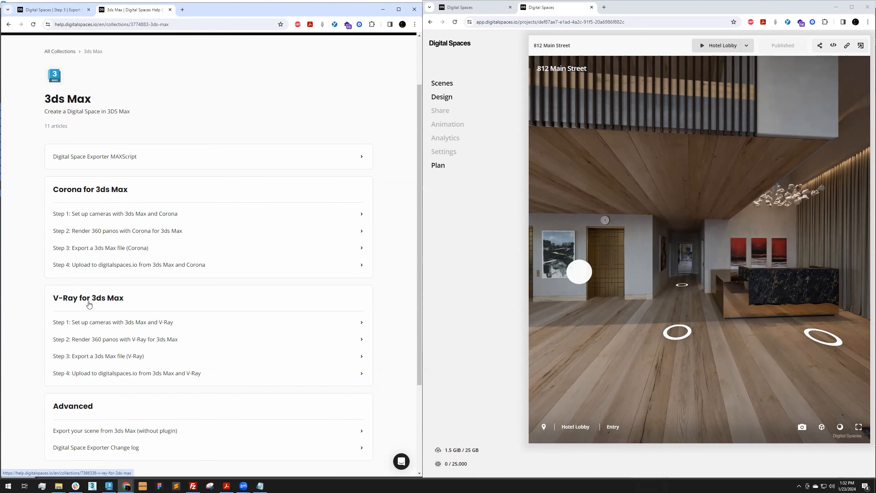
{"action": "scroll", "coordinate": [89, 304], "scroll_direction": "down", "scroll_amount": 1}
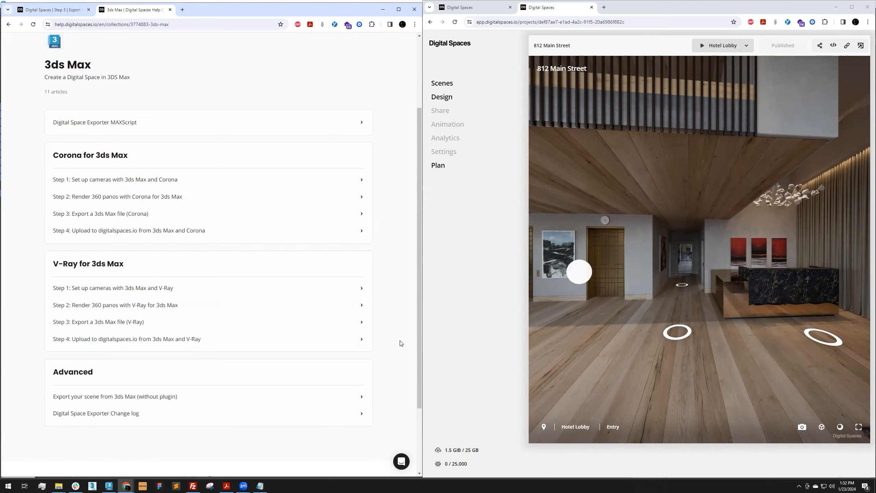
{"action": "scroll", "coordinate": [401, 343], "scroll_direction": "up", "scroll_amount": 2}
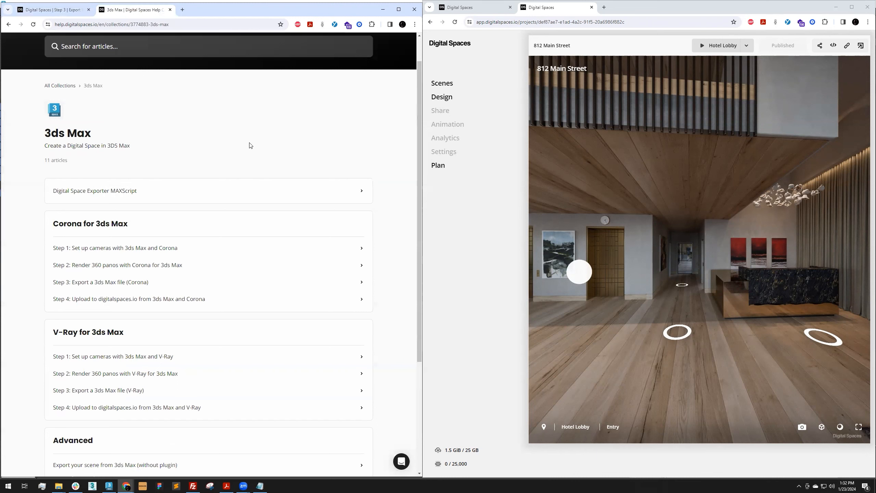
- Minimize the 812 Main Street window and place the Help Center window over 3ds Max, leaving the camera viewport uncovered
{"action": "left_click", "coordinate": [835, 7]}
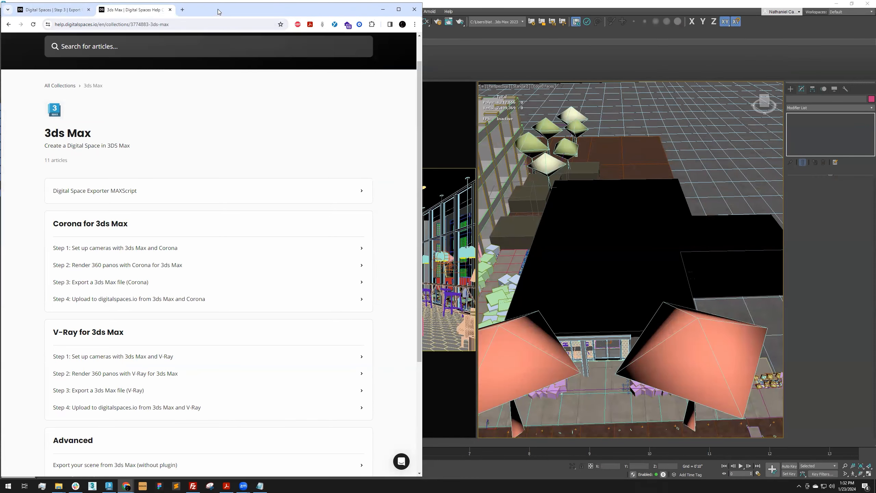
{"action": "left_click_drag", "start_coordinate": [218, 12], "coordinate": [485, 25]}
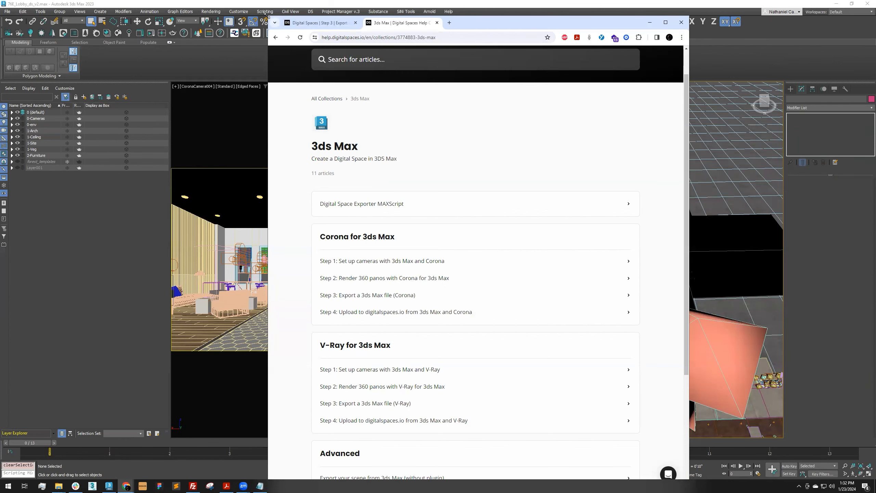
{"action": "left_click_drag", "start_coordinate": [530, 26], "coordinate": [728, 55]}
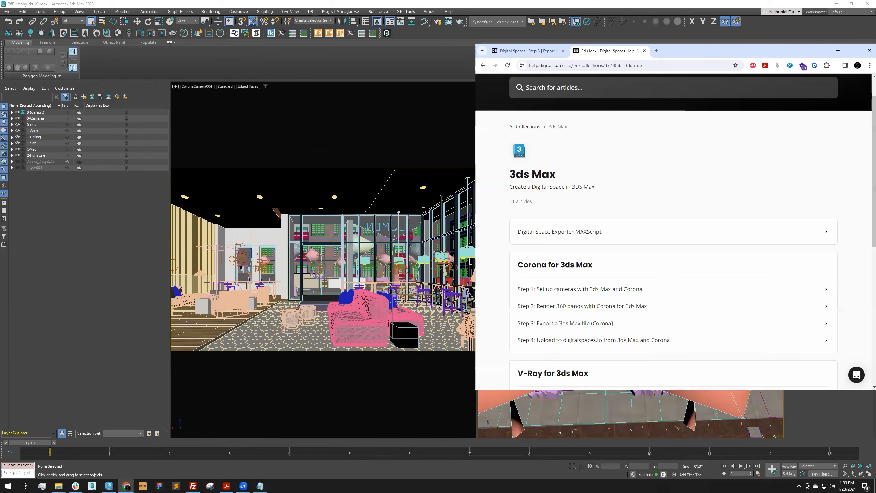
{"action": "left_click_drag", "start_coordinate": [818, 54], "coordinate": [815, 53]}
{"action": "left_click_drag", "start_coordinate": [869, 64], "coordinate": [862, 65]}
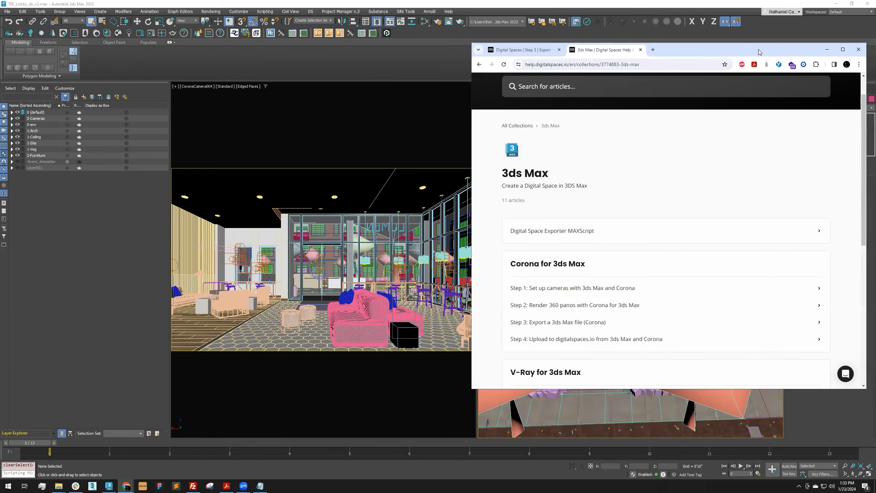
{"action": "left_click_drag", "start_coordinate": [762, 52], "coordinate": [770, 57]}
- Highlight the 3ds Max collection's title and description on the Help Center page, clearing the selection when done
{"action": "left_click_drag", "start_coordinate": [512, 178], "coordinate": [601, 194]}
{"action": "left_click", "coordinate": [604, 194]}
{"action": "left_click", "coordinate": [509, 177]}
{"action": "left_click", "coordinate": [601, 194]}
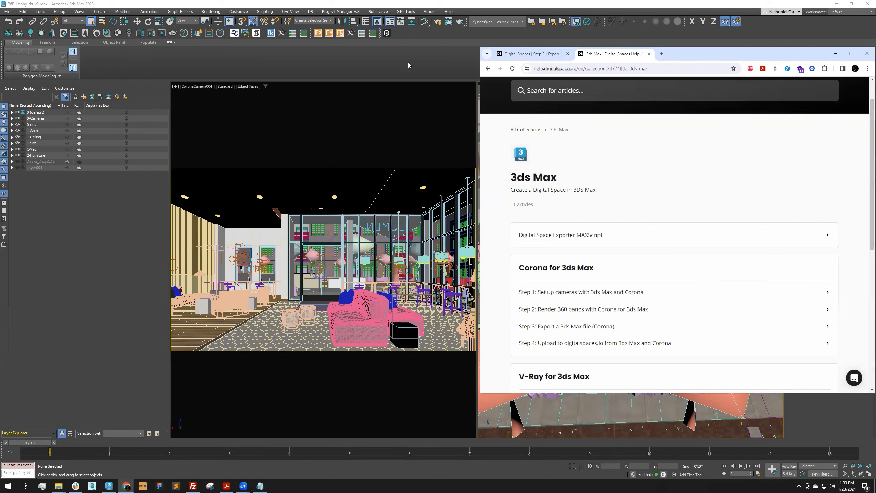
- Open the Digital Space Exporter MAXScript article and read the instructions for installing and running the script
{"action": "left_click", "coordinate": [610, 238]}
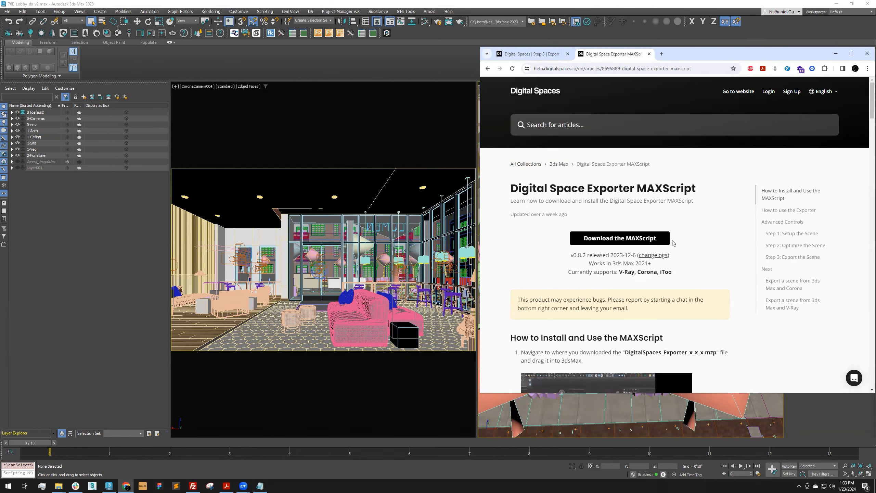
{"action": "scroll", "coordinate": [678, 245], "scroll_direction": "down", "scroll_amount": 2}
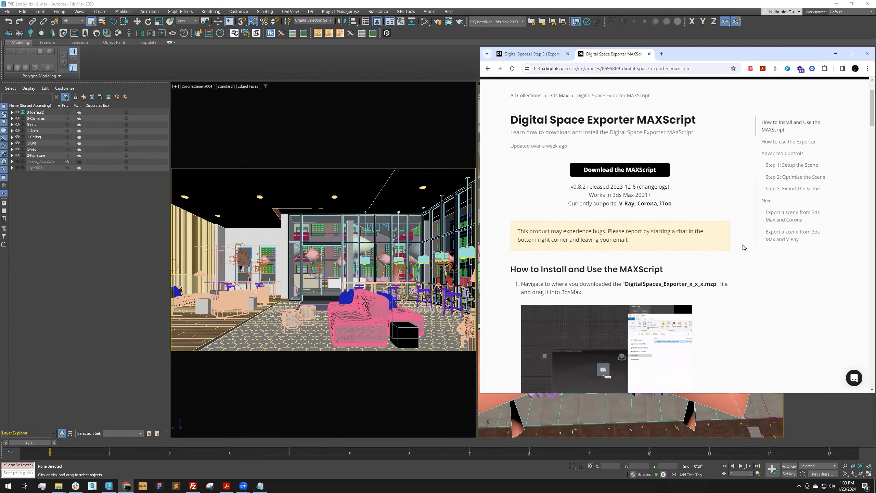
{"action": "scroll", "coordinate": [744, 244], "scroll_direction": "down", "scroll_amount": 2}
{"action": "scroll", "coordinate": [731, 241], "scroll_direction": "down", "scroll_amount": 5}
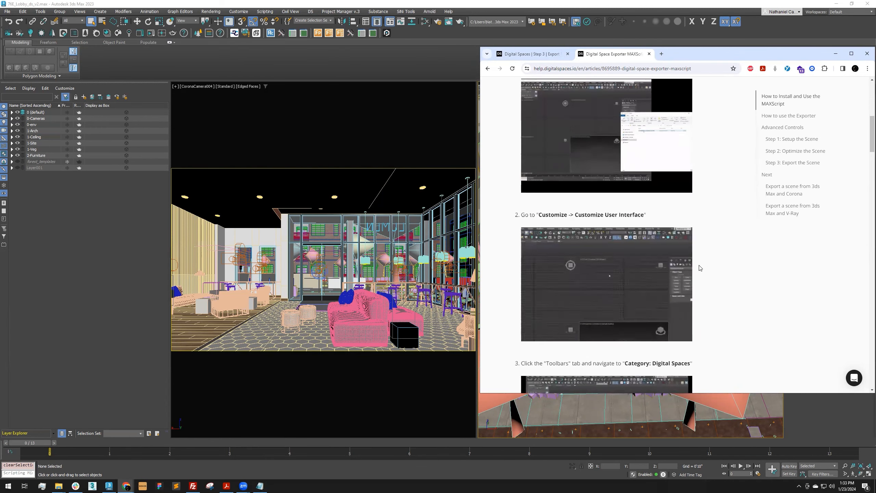
{"action": "scroll", "coordinate": [732, 243], "scroll_direction": "down", "scroll_amount": 7}
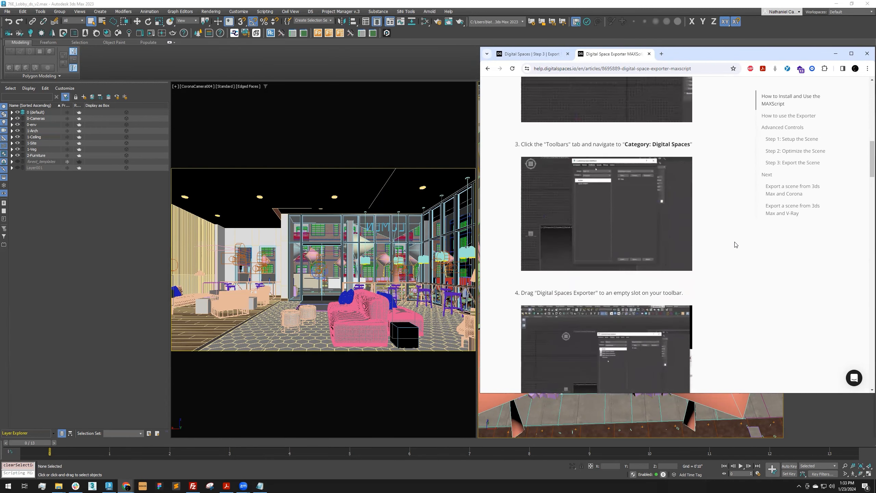
{"action": "scroll", "coordinate": [735, 242], "scroll_direction": "down", "scroll_amount": 2}
{"action": "scroll", "coordinate": [738, 239], "scroll_direction": "down", "scroll_amount": 2}
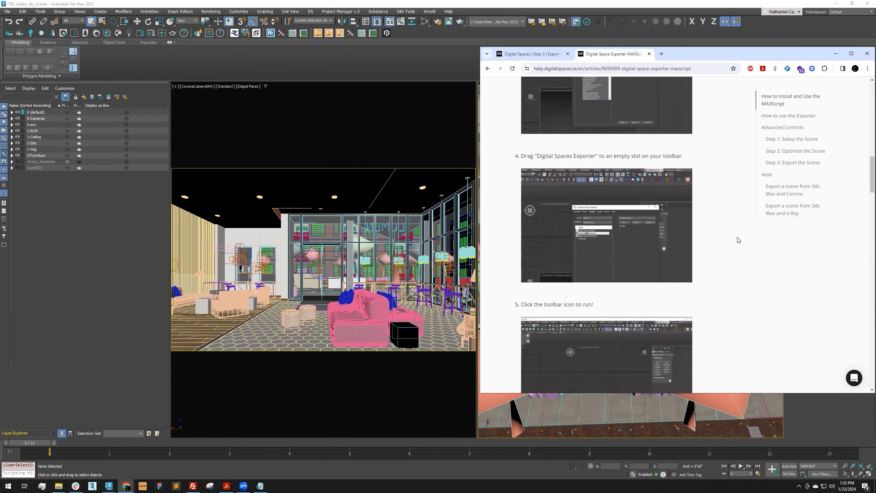
{"action": "scroll", "coordinate": [738, 239], "scroll_direction": "down", "scroll_amount": 3}
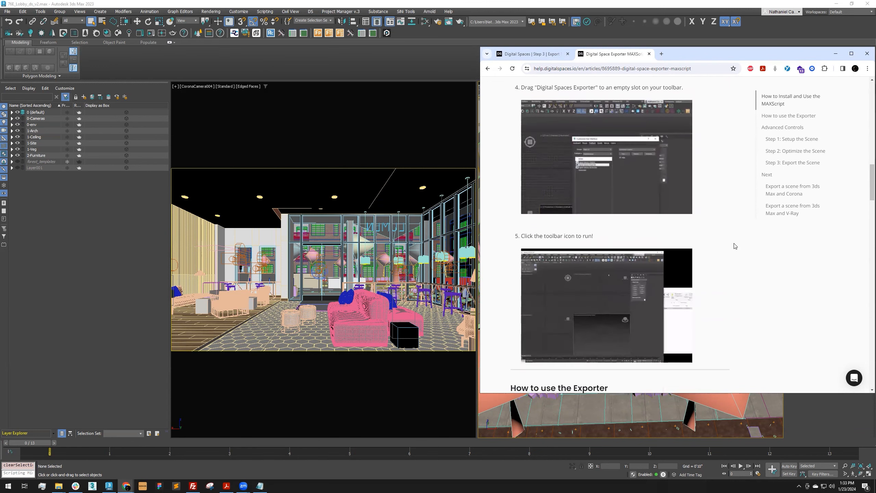
- Examine how to use the exporter, where its files are saved and how Advanced Controls set up the scene
{"action": "scroll", "coordinate": [738, 222], "scroll_direction": "down", "scroll_amount": 3}
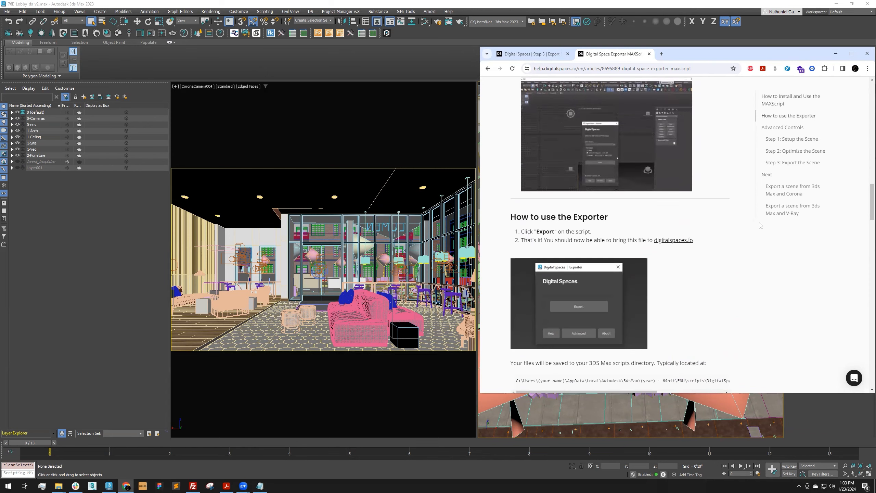
{"action": "scroll", "coordinate": [655, 276], "scroll_direction": "down", "scroll_amount": 2}
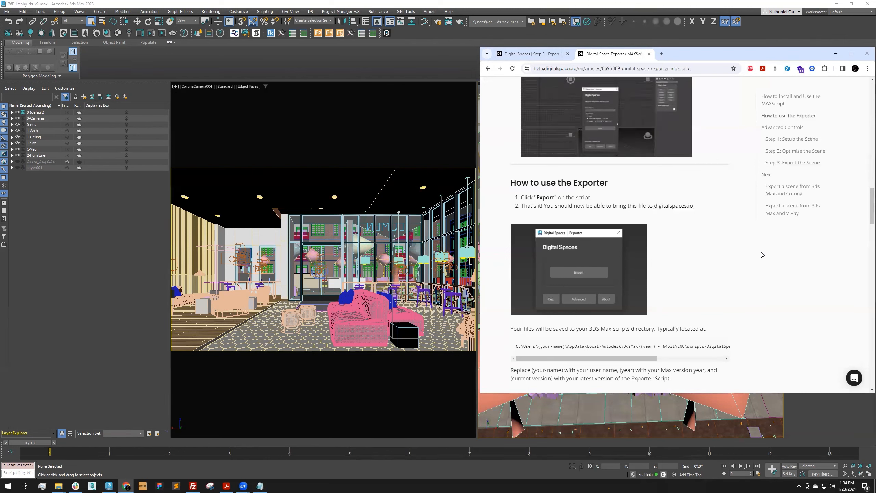
{"action": "scroll", "coordinate": [793, 262], "scroll_direction": "down", "scroll_amount": 2}
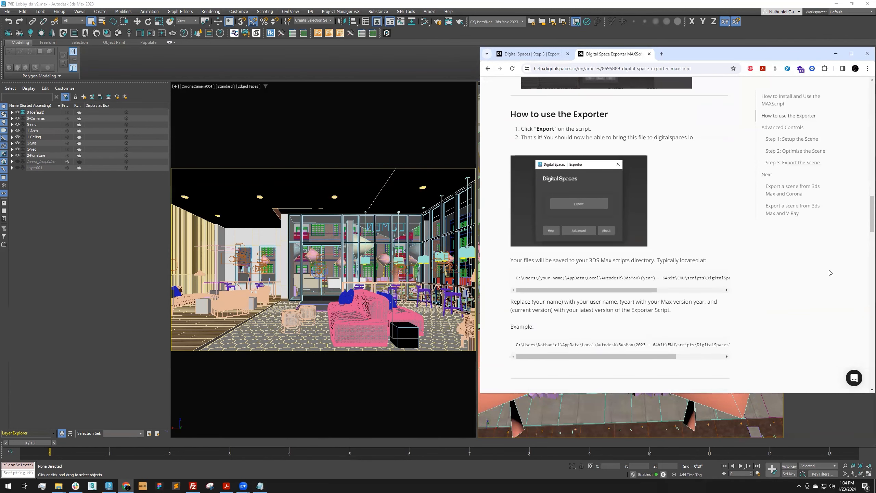
{"action": "scroll", "coordinate": [867, 229], "scroll_direction": "down", "scroll_amount": 1}
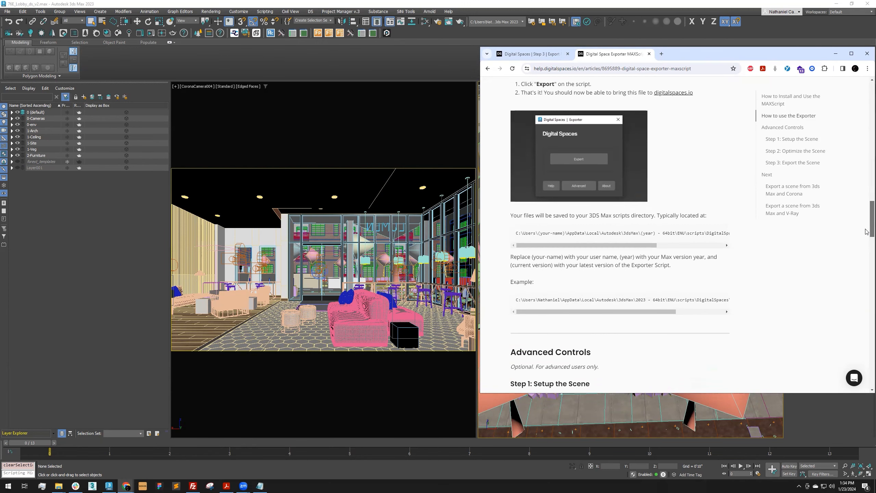
{"action": "scroll", "coordinate": [867, 231], "scroll_direction": "down", "scroll_amount": 1}
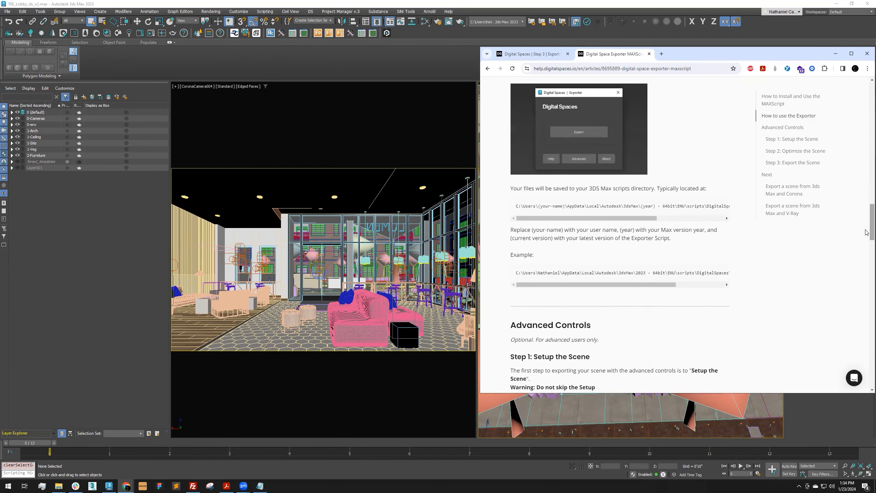
{"action": "scroll", "coordinate": [755, 258], "scroll_direction": "up", "scroll_amount": 2}
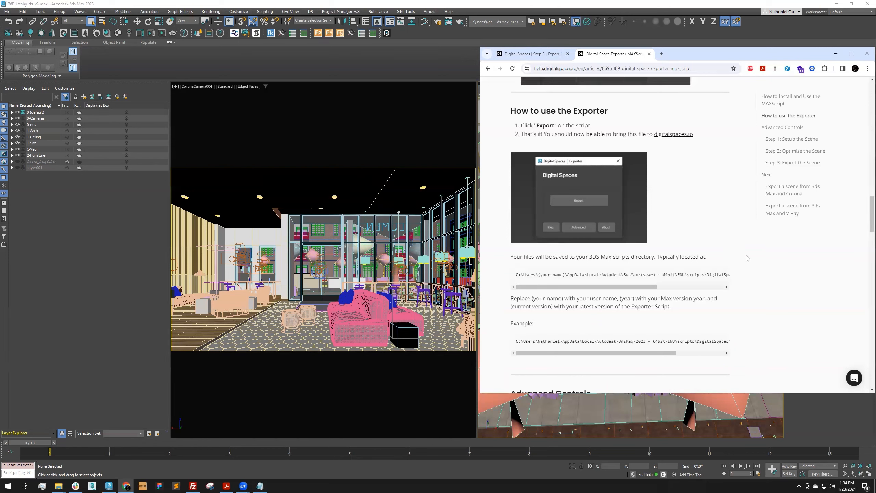
{"action": "scroll", "coordinate": [747, 258], "scroll_direction": "down", "scroll_amount": 2}
{"action": "scroll", "coordinate": [759, 273], "scroll_direction": "down", "scroll_amount": 1}
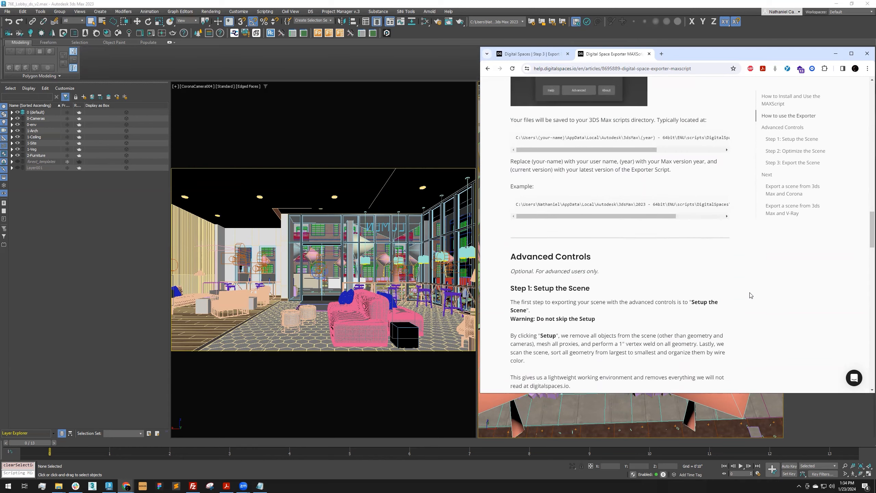
{"action": "scroll", "coordinate": [866, 241], "scroll_direction": "up", "scroll_amount": 2}
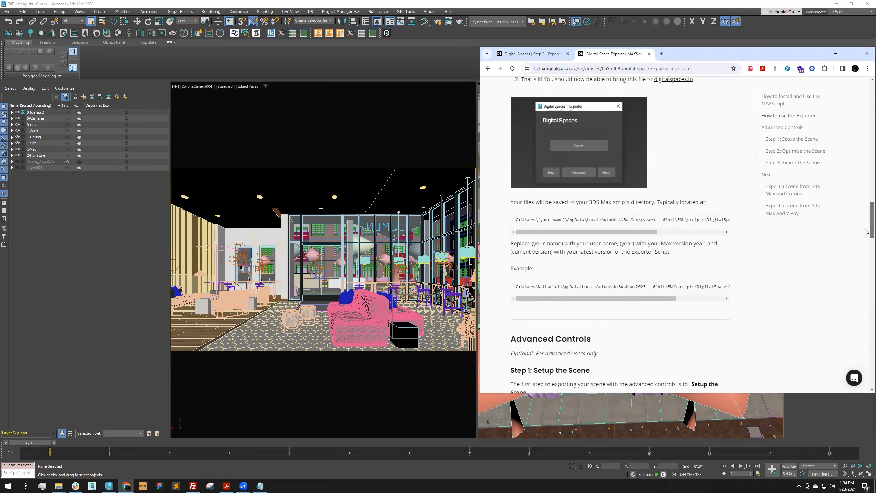
- Review the Advanced Controls section on setting up the scene and return to the beginning of the exporter article
{"action": "scroll", "coordinate": [866, 245], "scroll_direction": "down", "scroll_amount": 4}
{"action": "left_click_drag", "start_coordinate": [866, 247], "coordinate": [865, 249]}
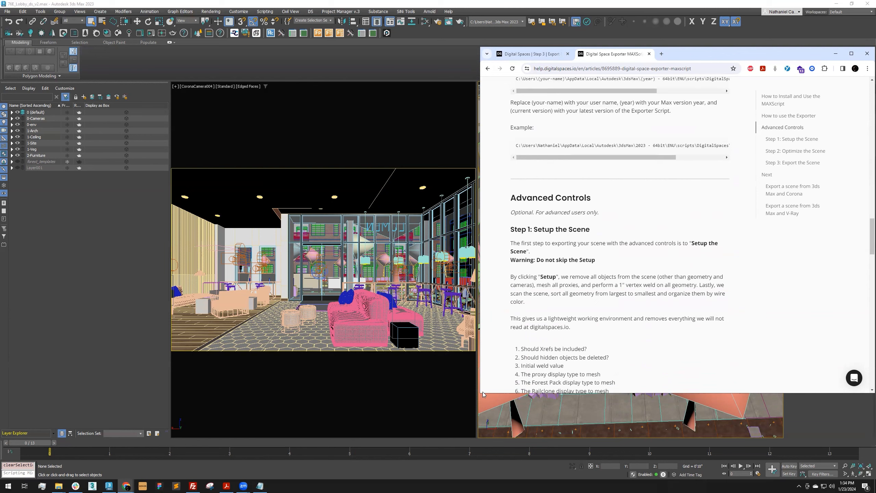
{"action": "scroll", "coordinate": [767, 274], "scroll_direction": "down", "scroll_amount": 5}
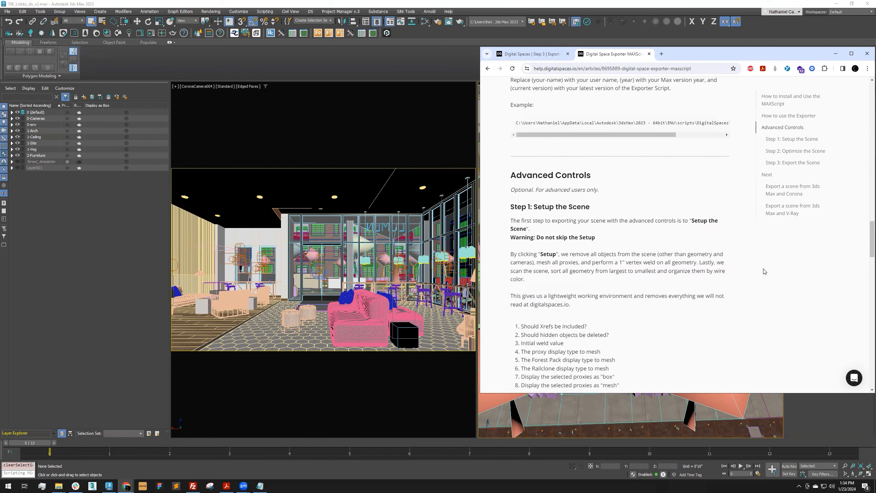
{"action": "scroll", "coordinate": [756, 254], "scroll_direction": "up", "scroll_amount": 5}
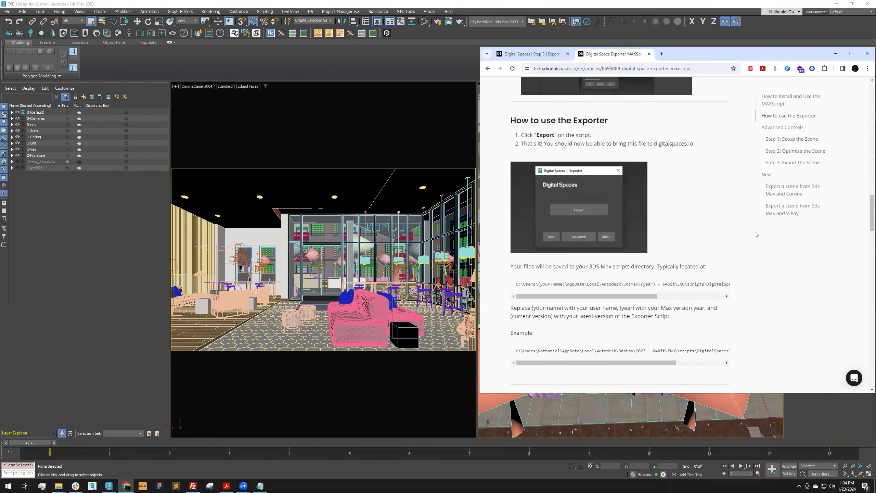
{"action": "scroll", "coordinate": [756, 249], "scroll_direction": "down", "scroll_amount": 10}
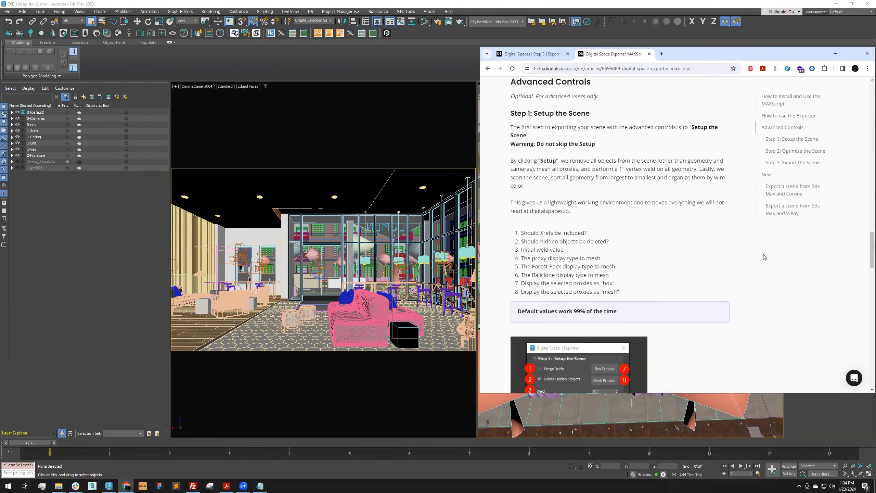
{"action": "left_click_drag", "start_coordinate": [866, 257], "coordinate": [866, 96]}
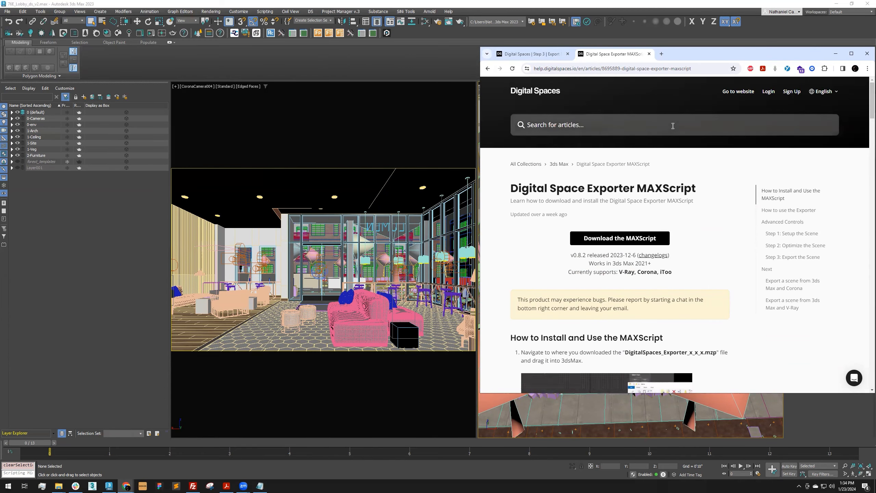
- Return to the 3ds Max collection and open the article on setting up cameras with 3ds Max and Corona
{"action": "left_click", "coordinate": [491, 71]}
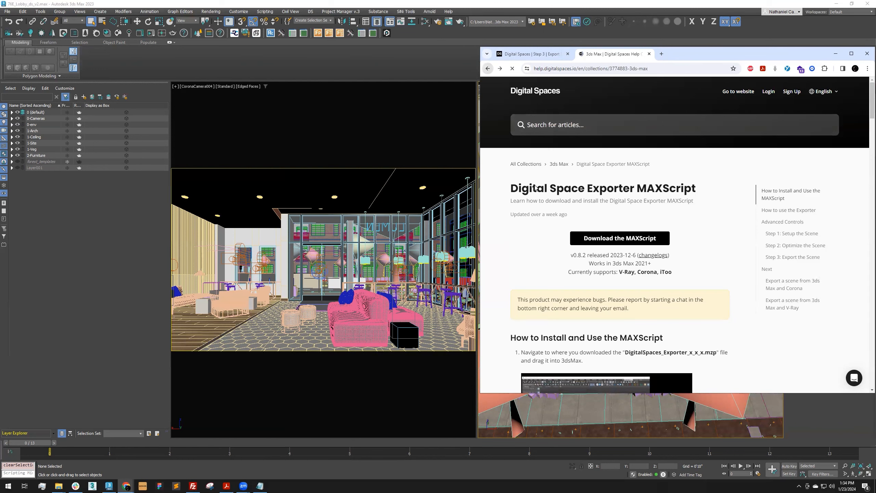
{"action": "scroll", "coordinate": [500, 262], "scroll_direction": "down", "scroll_amount": 2}
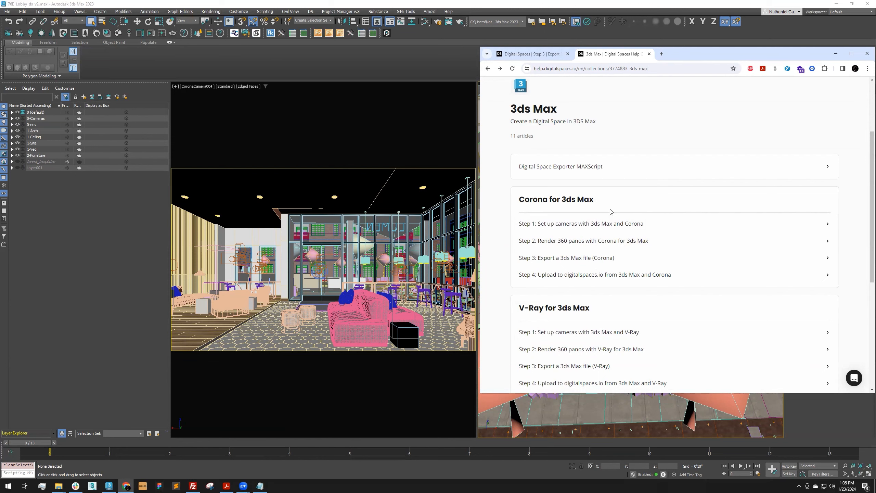
{"action": "left_click", "coordinate": [611, 224]}
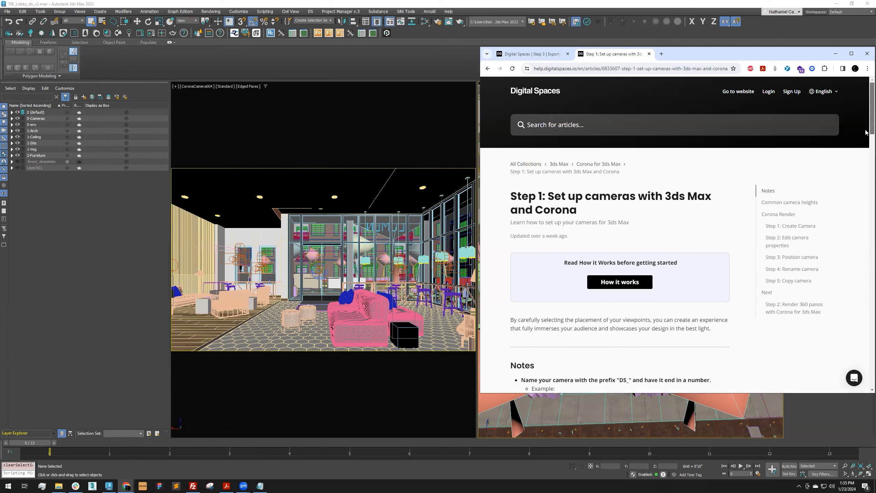
{"action": "scroll", "coordinate": [865, 132], "scroll_direction": "down", "scroll_amount": 3}
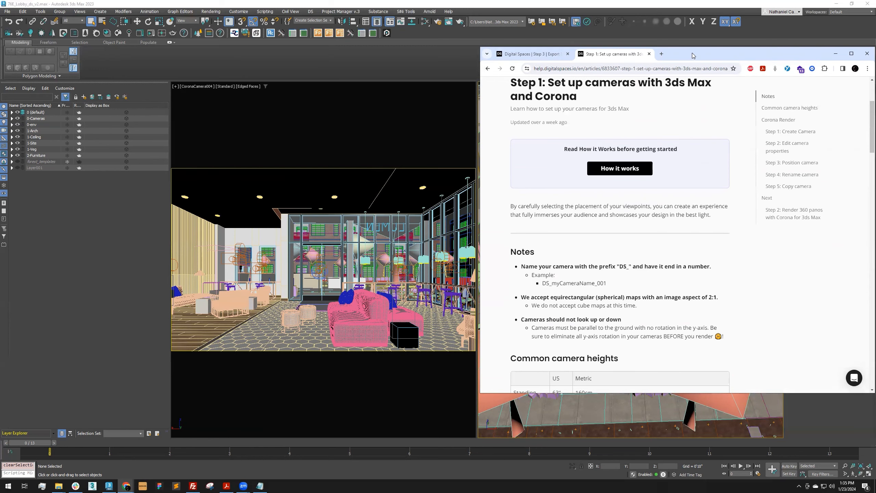
- Restore and resize the 3ds Max window and arrange it side by side with the narrowed Help Center window
{"action": "left_click_drag", "start_coordinate": [693, 55], "coordinate": [230, 56]}
{"action": "left_click", "coordinate": [267, 5]}
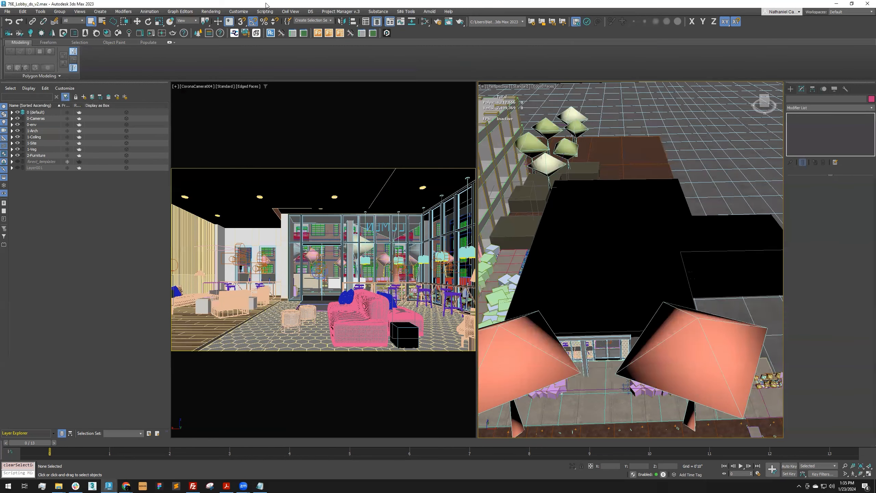
{"action": "double_click", "coordinate": [267, 5]}
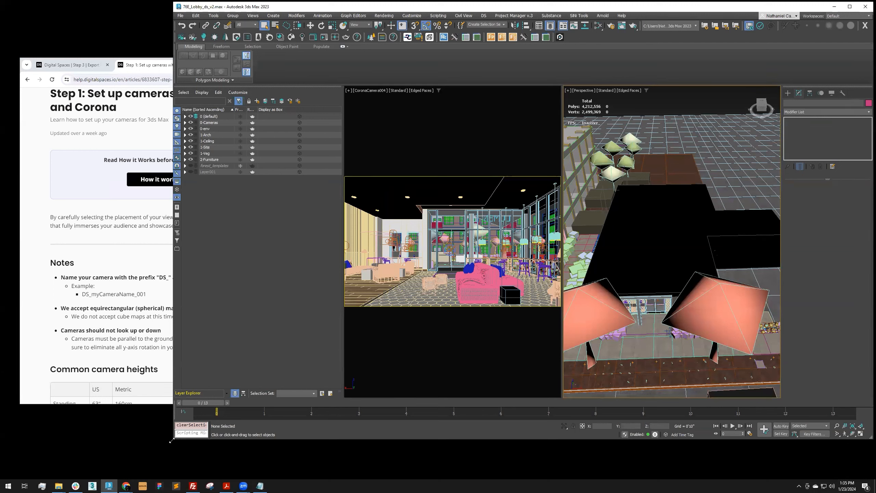
{"action": "left_click_drag", "start_coordinate": [172, 440], "coordinate": [264, 470]}
{"action": "left_click_drag", "start_coordinate": [222, 57], "coordinate": [202, 3]}
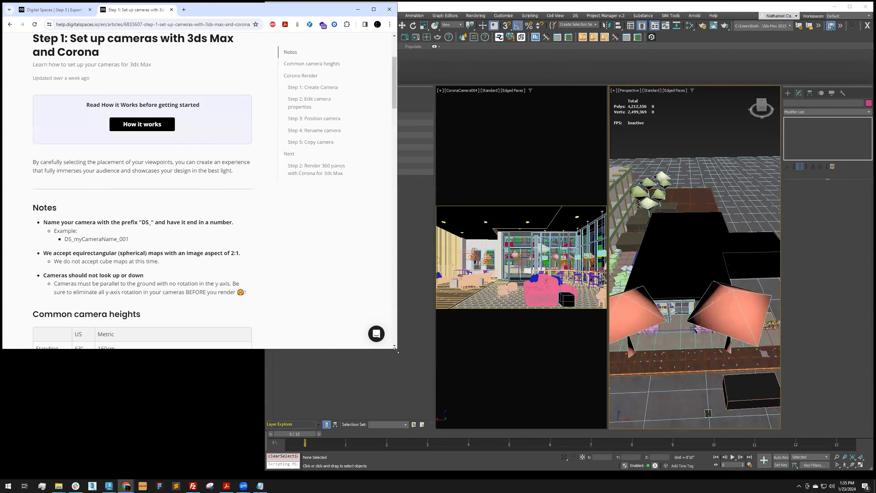
{"action": "left_click_drag", "start_coordinate": [396, 350], "coordinate": [261, 466]}
{"action": "scroll", "coordinate": [206, 249], "scroll_direction": "up", "scroll_amount": 3}
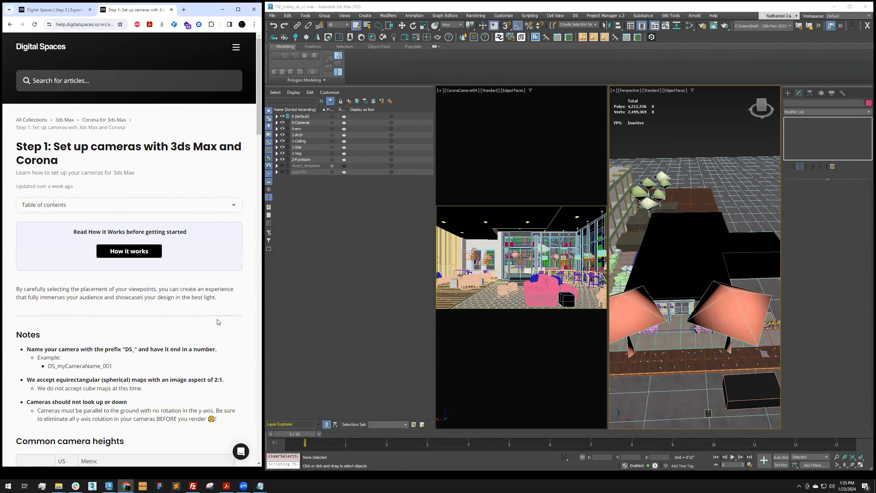
- Highlight the camera naming rule and the example DS_myCameraName_001 in the article's Notes, clearing the selection when done
{"action": "scroll", "coordinate": [216, 311], "scroll_direction": "down", "scroll_amount": 2}
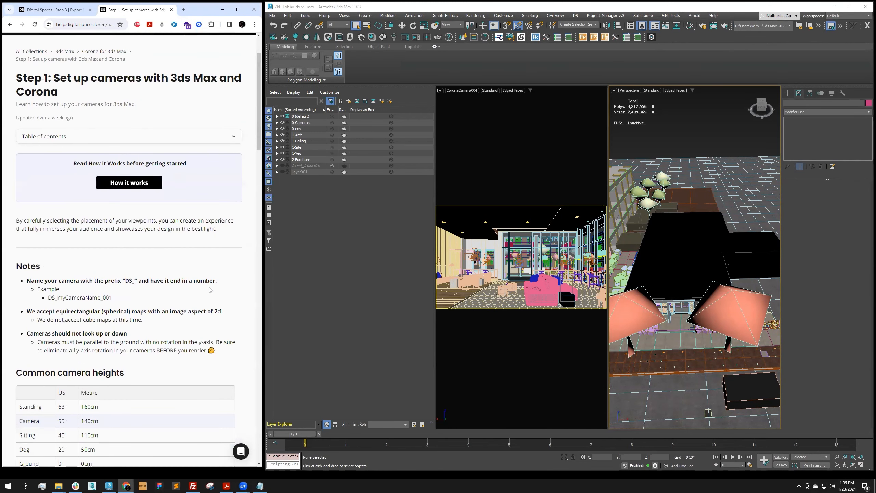
{"action": "scroll", "coordinate": [209, 284], "scroll_direction": "down", "scroll_amount": 1}
{"action": "left_click_drag", "start_coordinate": [55, 245], "coordinate": [193, 246]}
{"action": "left_click", "coordinate": [177, 254]}
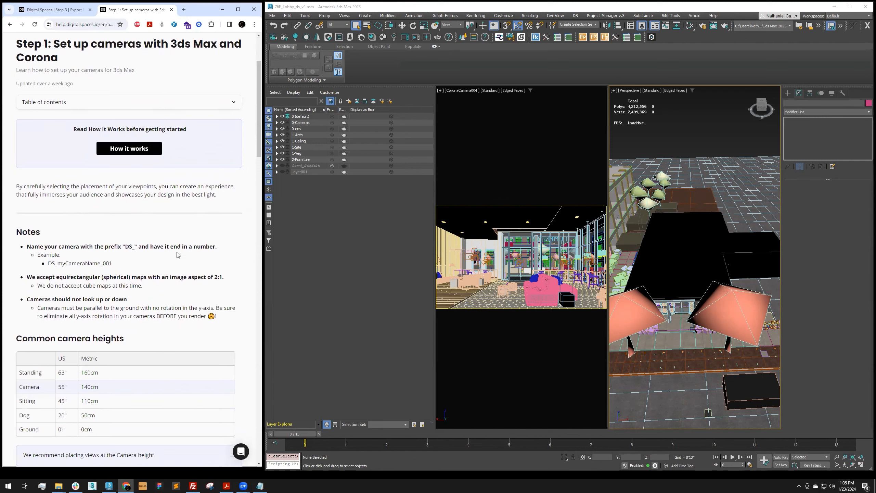
{"action": "left_click_drag", "start_coordinate": [47, 264], "coordinate": [55, 263]}
{"action": "left_click", "coordinate": [60, 263]}
{"action": "left_click_drag", "start_coordinate": [112, 262], "coordinate": [101, 263]}
{"action": "left_click", "coordinate": [128, 264]}
{"action": "left_click_drag", "start_coordinate": [48, 263], "coordinate": [54, 263]}
{"action": "left_click", "coordinate": [118, 263]}
{"action": "left_click_drag", "start_coordinate": [125, 263], "coordinate": [50, 262]}
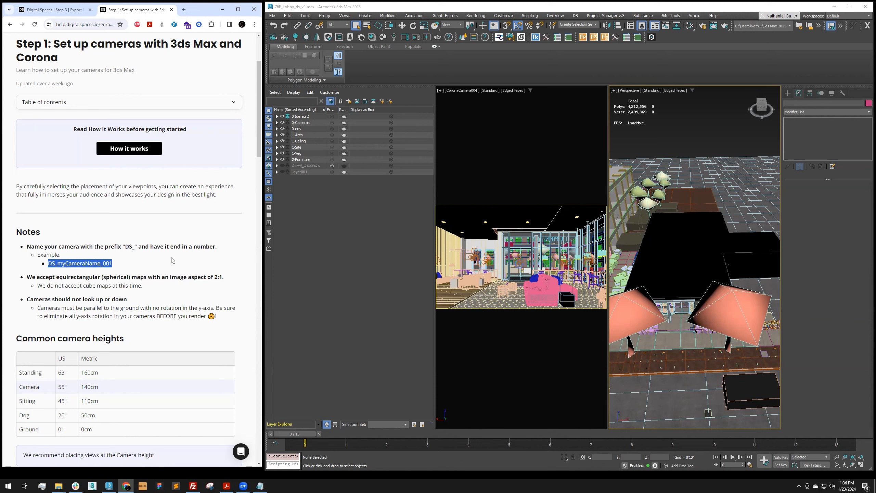
{"action": "left_click", "coordinate": [172, 260]}
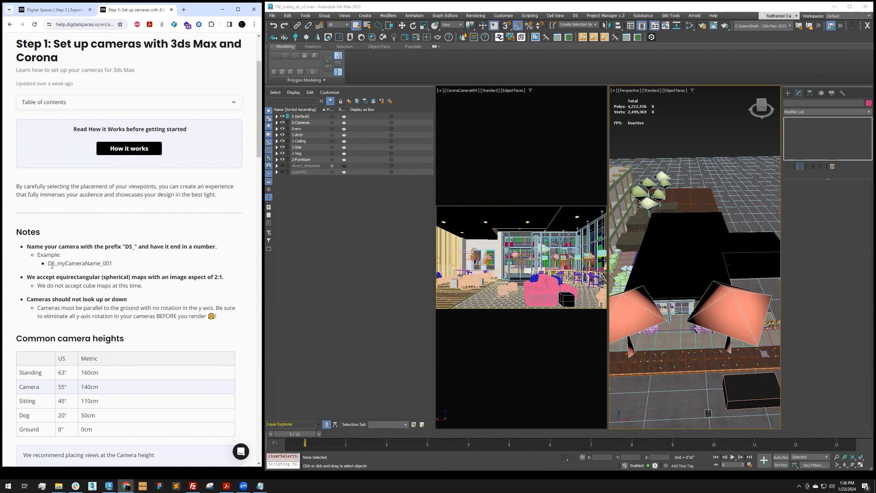
- Highlight the DS_ prefix, the full example camera name and its ending number in turn
{"action": "left_click_drag", "start_coordinate": [48, 263], "coordinate": [55, 264]}
{"action": "left_click", "coordinate": [96, 264]}
{"action": "left_click_drag", "start_coordinate": [122, 265], "coordinate": [47, 264]}
{"action": "left_click", "coordinate": [122, 264]}
{"action": "left_click_drag", "start_coordinate": [121, 265], "coordinate": [103, 264]}
{"action": "left_click", "coordinate": [118, 264]}
{"action": "left_click_drag", "start_coordinate": [113, 264], "coordinate": [109, 264]}
- Bring up the Digital Spaces project window, widen it to check the camera names assigned to the panoramas, and minimize it
{"action": "left_click", "coordinate": [126, 486]}
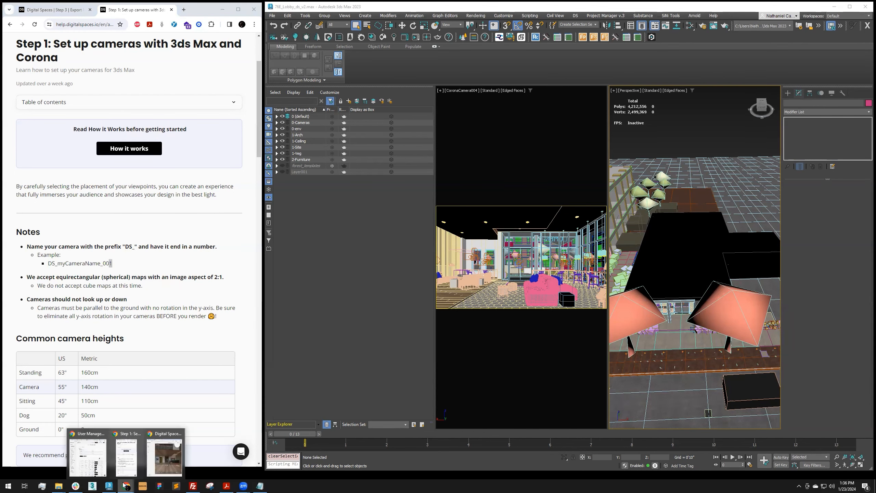
{"action": "left_click", "coordinate": [163, 465]}
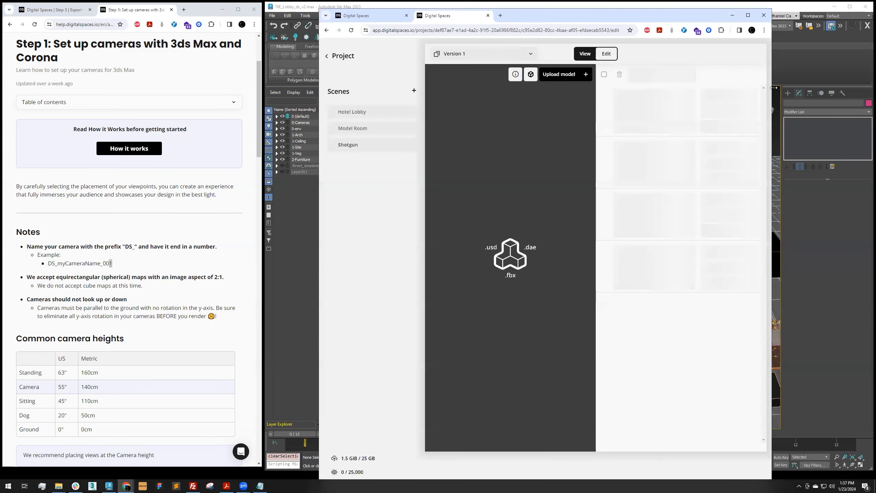
{"action": "left_click_drag", "start_coordinate": [774, 88], "coordinate": [857, 89]}
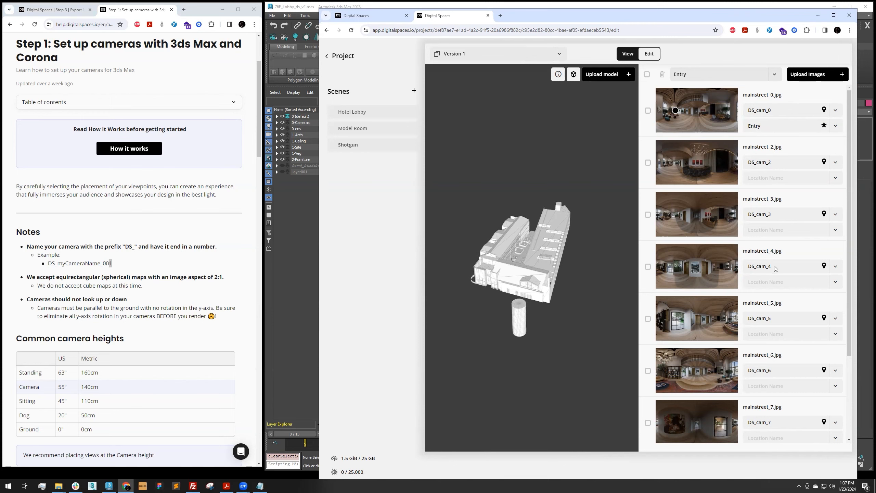
{"action": "left_click", "coordinate": [817, 15]}
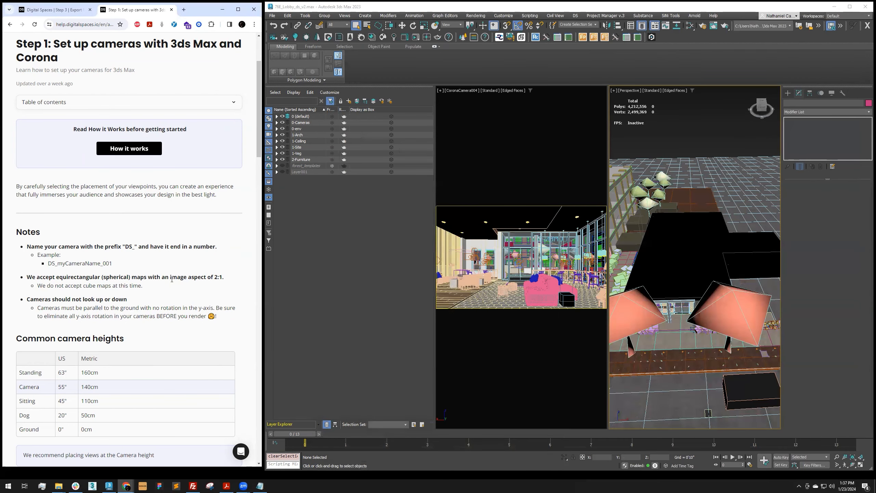
- Highlight the Camera row in the common camera heights table and read the Corona Render instructions for creating a camera
{"action": "scroll", "coordinate": [172, 279], "scroll_direction": "down", "scroll_amount": 2}
{"action": "scroll", "coordinate": [118, 287], "scroll_direction": "down", "scroll_amount": 2}
{"action": "mouse_move", "coordinate": [24, 248]}
{"action": "left_mouse_down"}
{"action": "mouse_move", "coordinate": [110, 249]}
{"action": "mouse_move", "coordinate": [31, 247]}
{"action": "left_mouse_up"}
{"action": "left_click", "coordinate": [111, 249]}
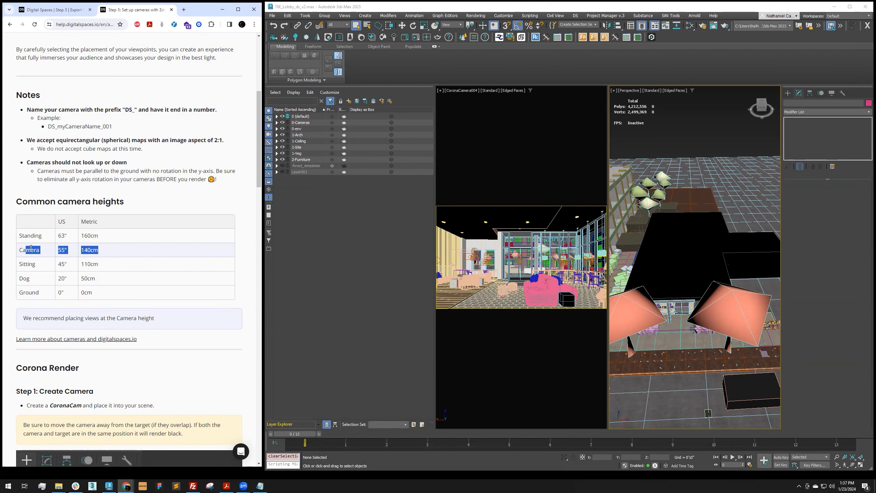
{"action": "left_click", "coordinate": [66, 236]}
{"action": "scroll", "coordinate": [188, 257], "scroll_direction": "down", "scroll_amount": 3}
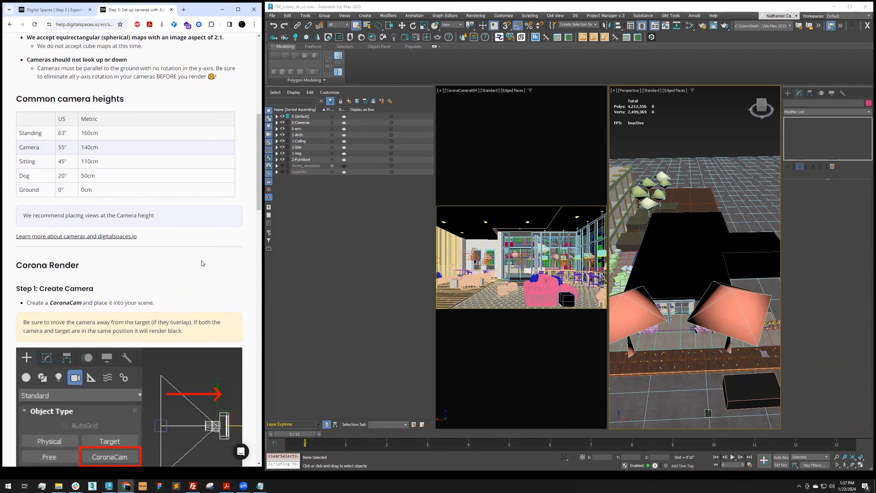
{"action": "scroll", "coordinate": [203, 262], "scroll_direction": "down", "scroll_amount": 3}
{"action": "scroll", "coordinate": [237, 252], "scroll_direction": "down", "scroll_amount": 1}
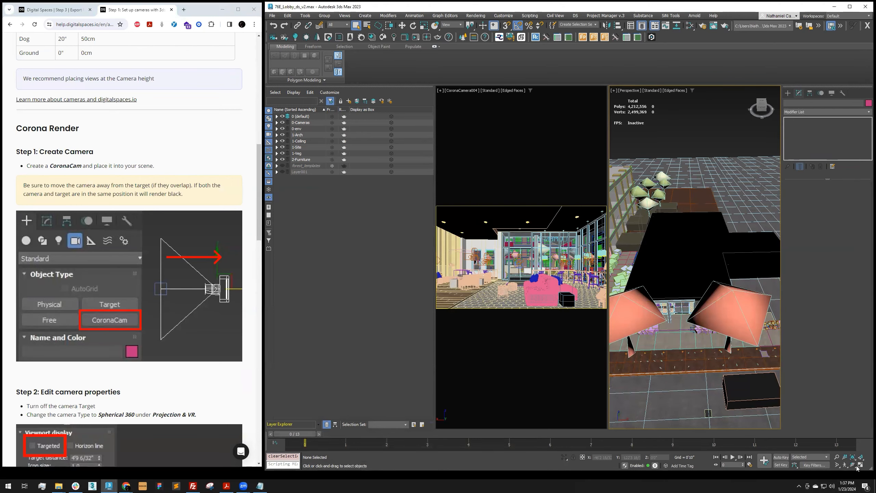
- In 3ds Max, maximize the Perspective viewport and create a targeted CoronaCam in front of the lobby building
{"action": "key", "text": "alt+w"}
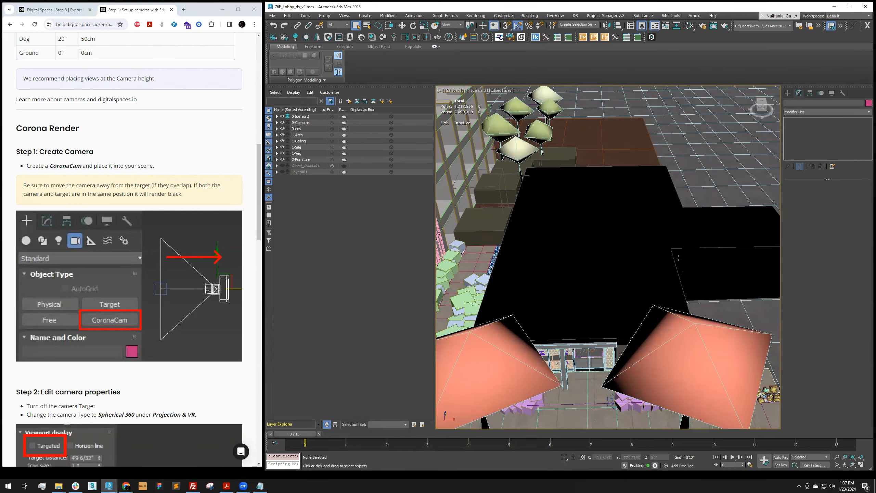
{"action": "scroll", "coordinate": [658, 214], "scroll_direction": "down", "scroll_amount": 4}
{"action": "middle_click_drag", "start_coordinate": [658, 214], "coordinate": [649, 221], "text": "alt"}
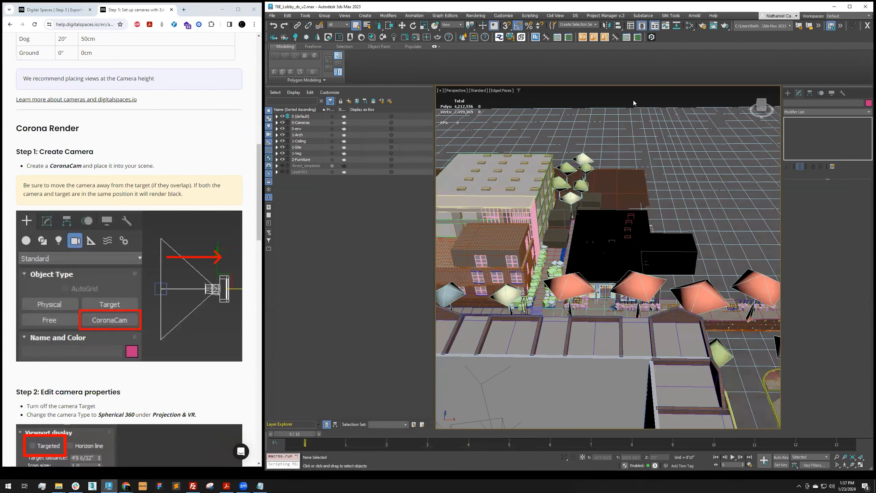
{"action": "left_click", "coordinate": [790, 95]}
{"action": "left_click", "coordinate": [815, 104]}
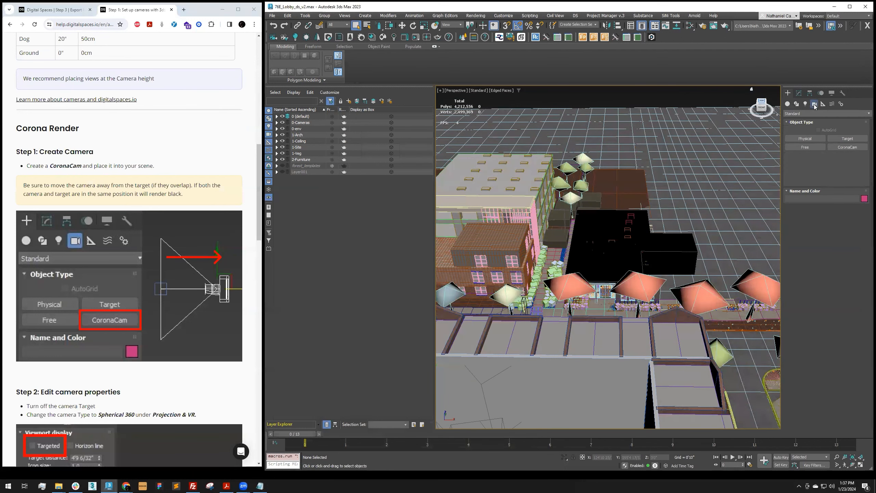
{"action": "left_click", "coordinate": [847, 147]}
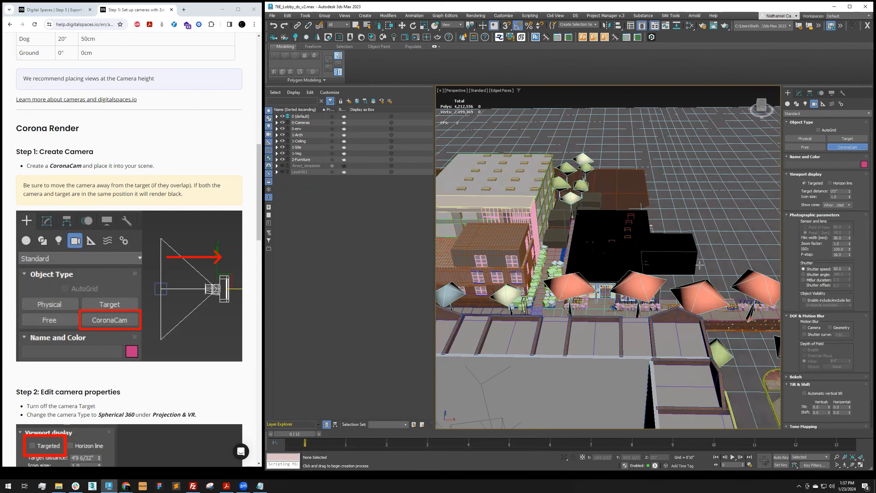
{"action": "scroll", "coordinate": [607, 311], "scroll_direction": "up", "scroll_amount": 4}
{"action": "scroll", "coordinate": [607, 311], "scroll_direction": "down", "scroll_amount": 3}
{"action": "left_click_drag", "start_coordinate": [617, 327], "coordinate": [631, 303]}
{"action": "key", "text": "q"}
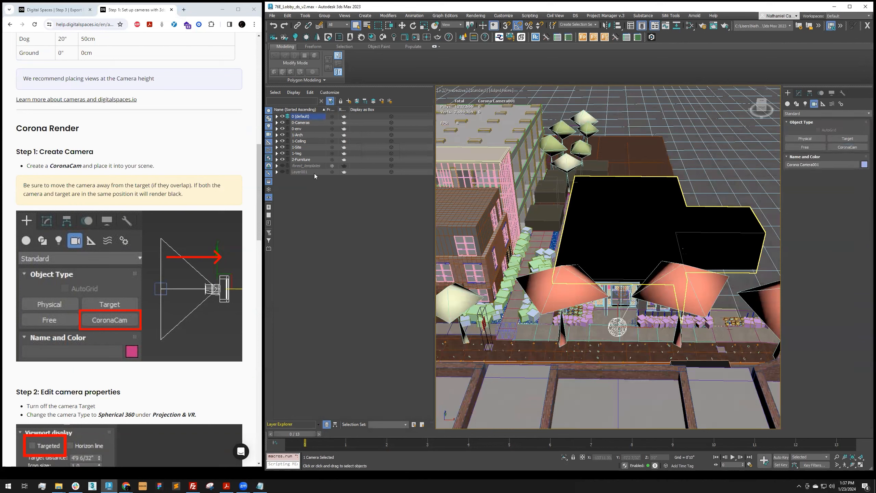
- Hide the 1-Ceiling, 0-env, 1-Site and 1-Veg layers to expose the lobby interior
{"action": "left_click", "coordinate": [282, 141]}
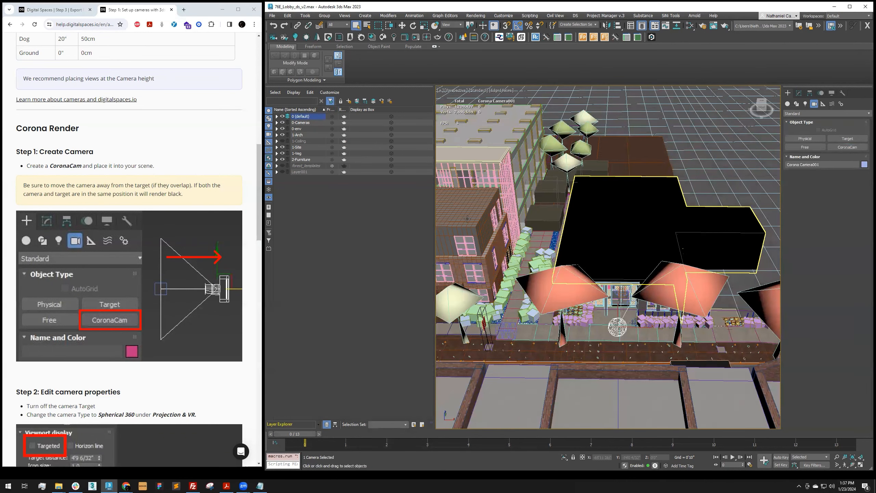
{"action": "left_click", "coordinate": [282, 129]}
{"action": "left_click", "coordinate": [282, 148]}
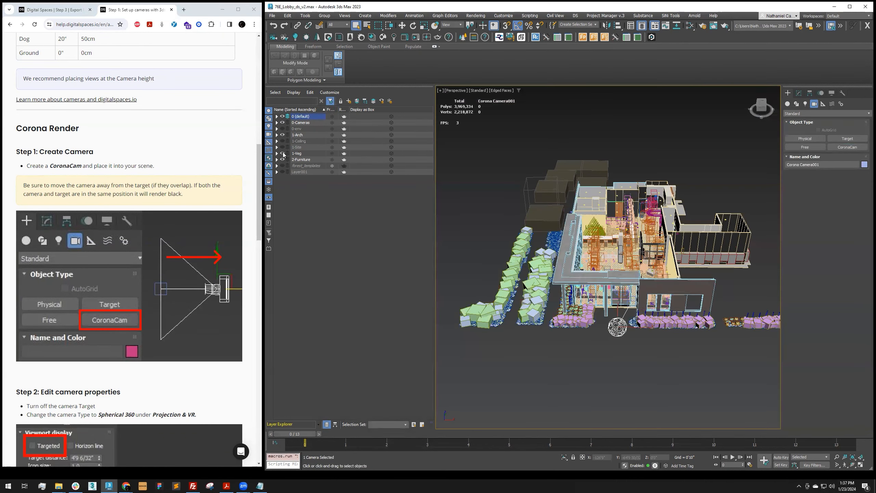
{"action": "left_click", "coordinate": [282, 154]}
{"action": "scroll", "coordinate": [638, 288], "scroll_direction": "up", "scroll_amount": 3}
{"action": "middle_click_drag", "start_coordinate": [637, 287], "coordinate": [661, 243], "text": "alt"}
- Set the new CoronaCam's projection type to Perspective in its Projection & VR settings and deselect the camera
{"action": "left_click", "coordinate": [799, 94]}
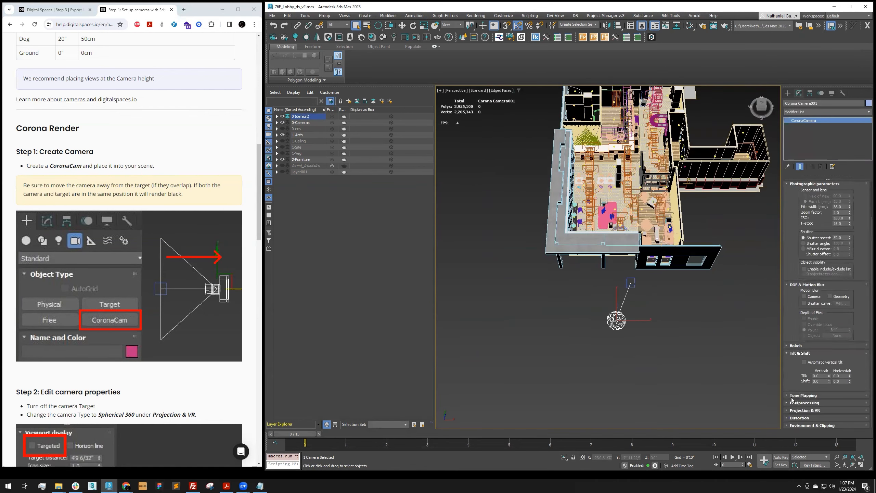
{"action": "left_click", "coordinate": [804, 411]}
{"action": "left_click", "coordinate": [834, 300]}
{"action": "left_click", "coordinate": [828, 307]}
{"action": "left_click", "coordinate": [832, 301]}
{"action": "left_click", "coordinate": [829, 311]}
{"action": "middle_click_drag", "start_coordinate": [674, 340], "coordinate": [670, 345]}
{"action": "key", "text": "q"}
{"action": "left_click", "coordinate": [636, 315]}
{"action": "scroll", "coordinate": [637, 314], "scroll_direction": "up", "scroll_amount": 4}
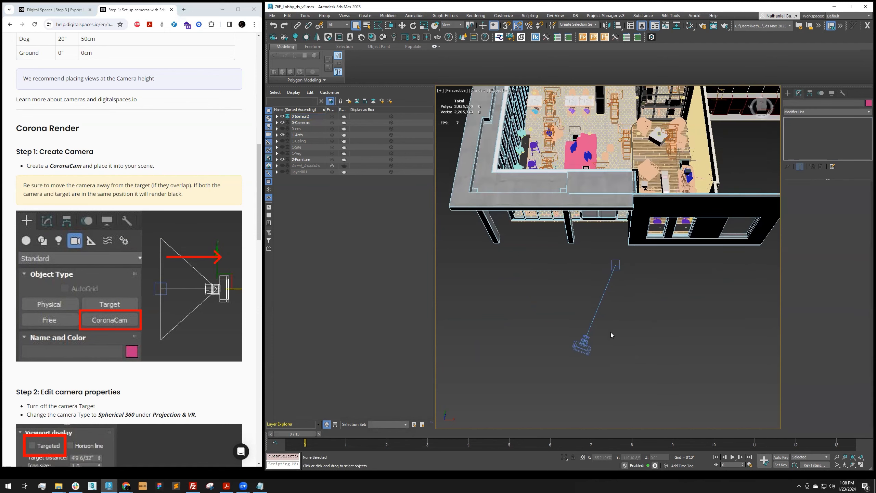
- Select the CoronaCam in front of the lobby and set its projection type to Spherical 360°
{"action": "left_click", "coordinate": [650, 292]}
{"action": "scroll", "coordinate": [651, 289], "scroll_direction": "down", "scroll_amount": 3}
{"action": "middle_click_drag", "start_coordinate": [651, 287], "coordinate": [645, 264], "text": "alt"}
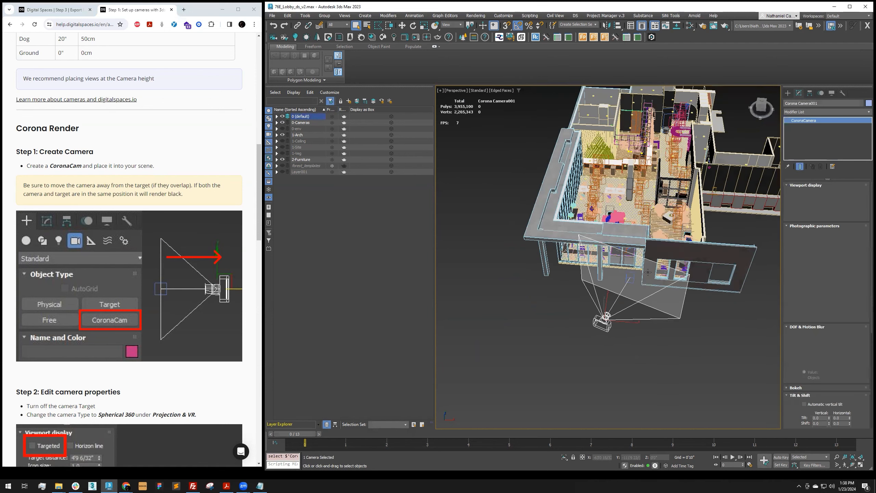
{"action": "scroll", "coordinate": [795, 348], "scroll_direction": "down", "scroll_amount": 5}
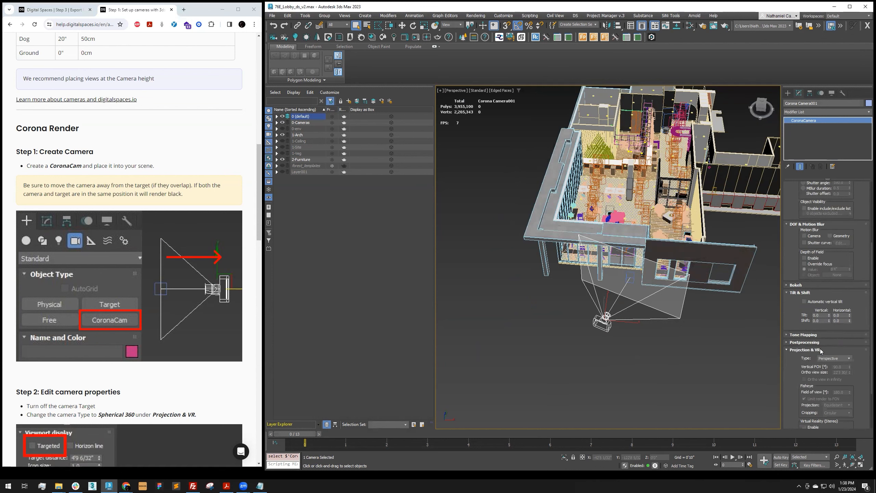
{"action": "left_click", "coordinate": [836, 359]}
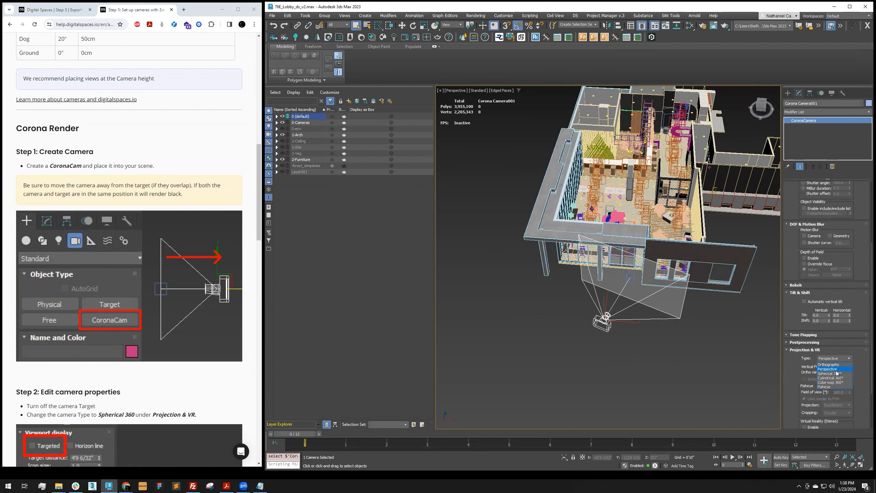
{"action": "left_click", "coordinate": [841, 374]}
{"action": "middle_click_drag", "start_coordinate": [642, 285], "coordinate": [617, 298]}
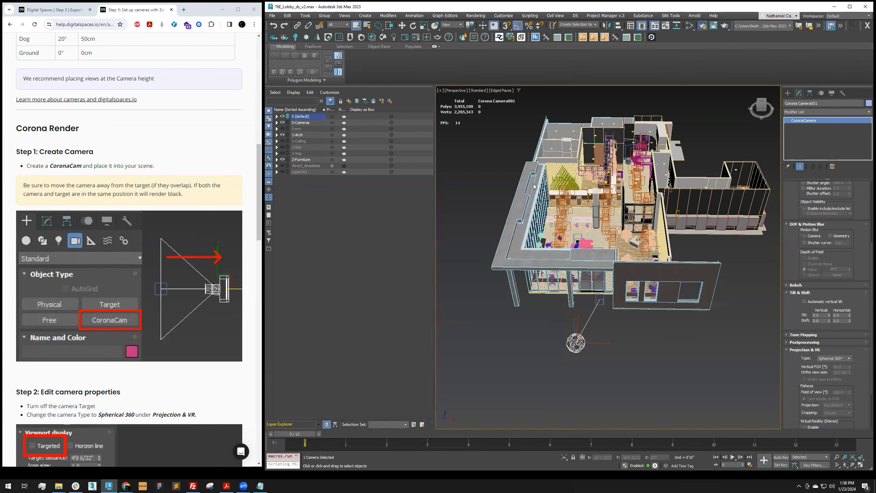
- Open the Render Setup window and show Corona's Scene settings
{"action": "key", "text": "F10"}
{"action": "left_click_drag", "start_coordinate": [539, 115], "coordinate": [584, 82]}
{"action": "left_click", "coordinate": [558, 133]}
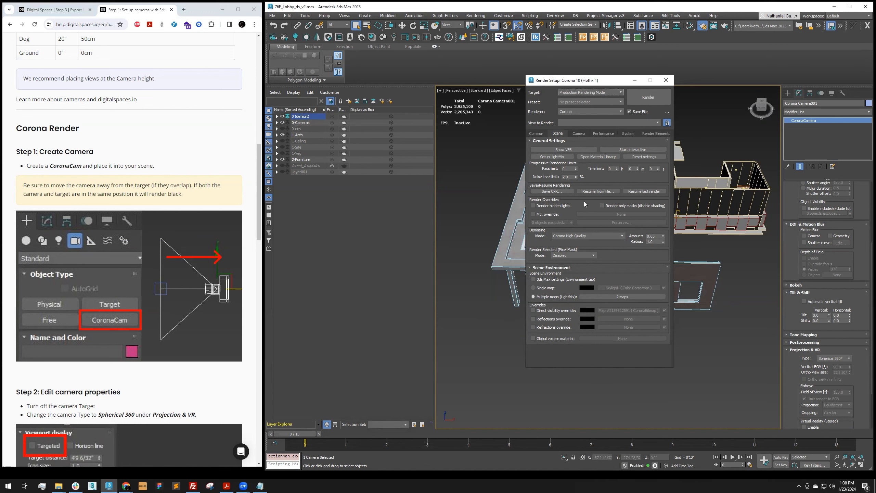
- Examine the V-Ray camera setup article in the Help Center and return to the list of 3ds Max articles
{"action": "left_click", "coordinate": [129, 146]}
{"action": "scroll", "coordinate": [130, 146], "scroll_direction": "up", "scroll_amount": 2}
{"action": "left_click", "coordinate": [10, 24]}
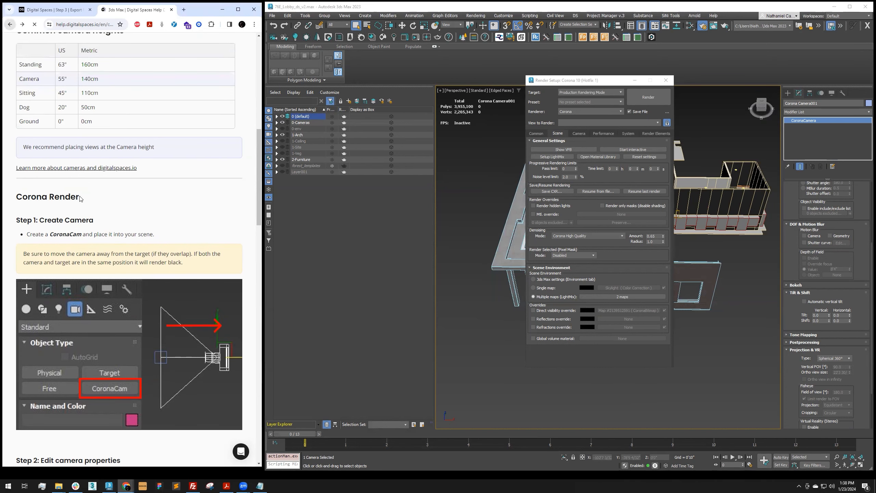
{"action": "left_click", "coordinate": [193, 295]}
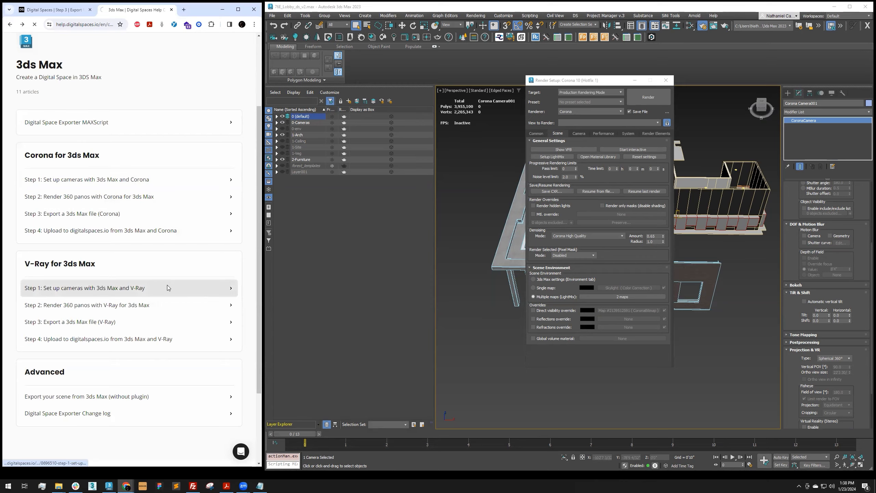
{"action": "scroll", "coordinate": [222, 258], "scroll_direction": "down", "scroll_amount": 15}
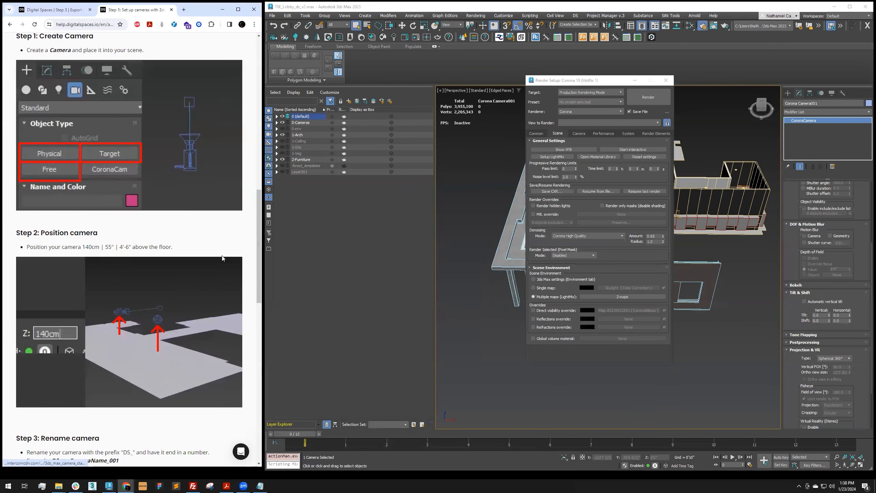
{"action": "scroll", "coordinate": [222, 258], "scroll_direction": "down", "scroll_amount": 15}
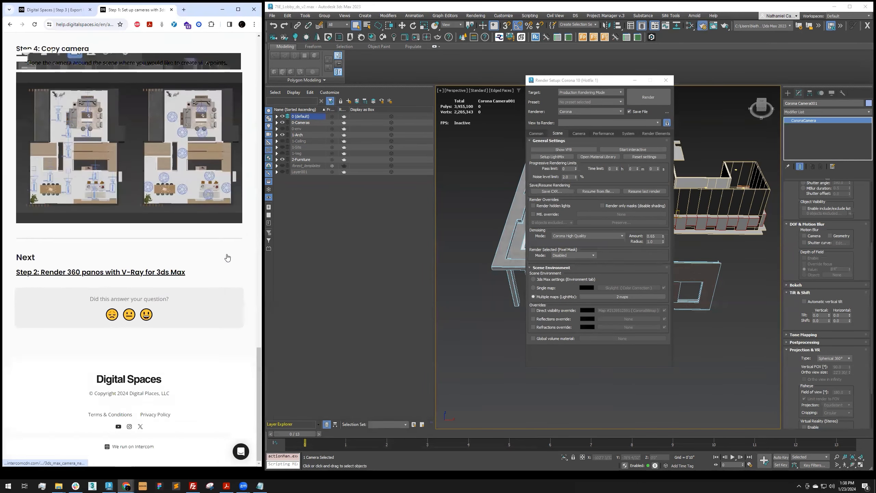
{"action": "scroll", "coordinate": [228, 257], "scroll_direction": "up", "scroll_amount": 15}
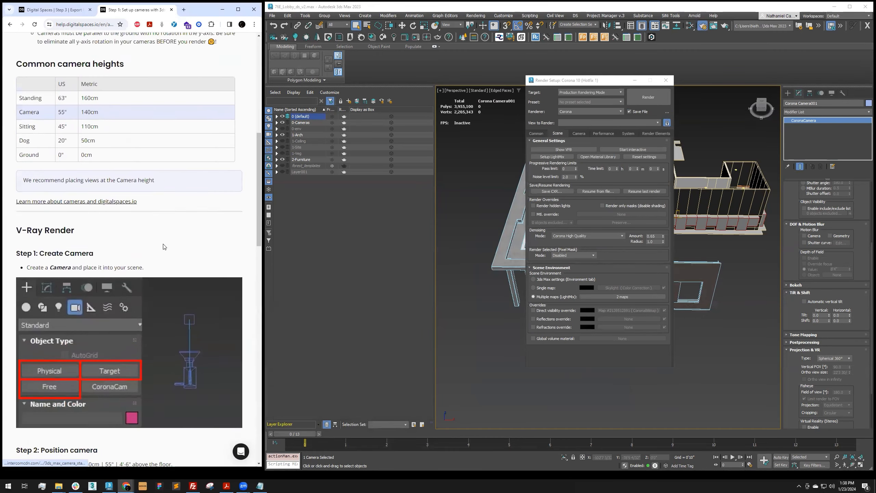
{"action": "scroll", "coordinate": [165, 246], "scroll_direction": "up", "scroll_amount": 2}
{"action": "left_click", "coordinate": [9, 25]}
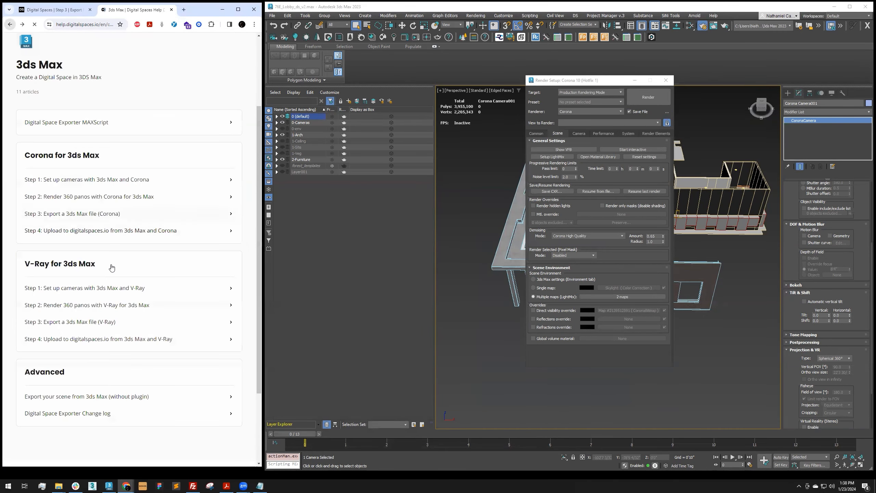
- Open the Corona camera setup article and read Step 2 on editing the camera properties
{"action": "left_click", "coordinate": [97, 177]}
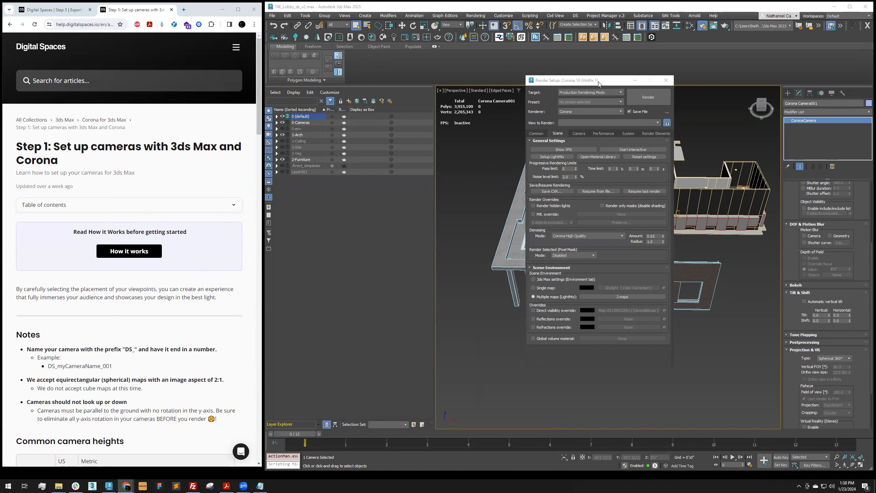
{"action": "left_click_drag", "start_coordinate": [597, 82], "coordinate": [597, 88]}
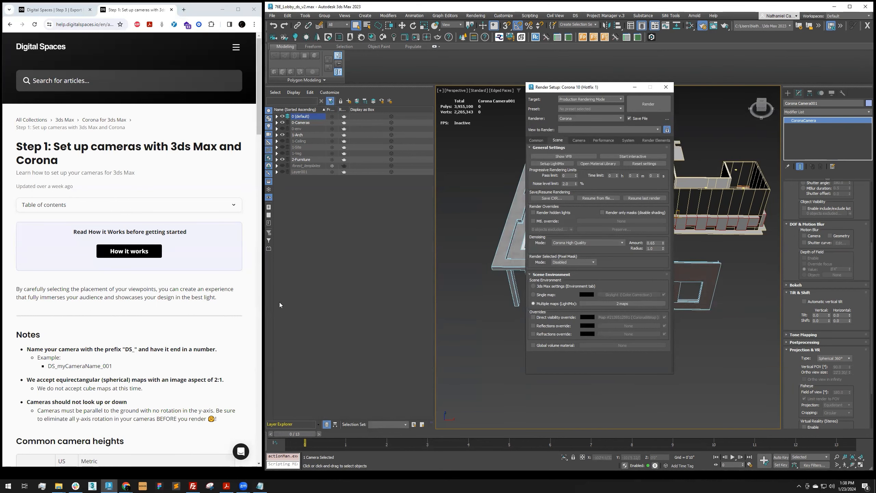
{"action": "scroll", "coordinate": [172, 325], "scroll_direction": "down", "scroll_amount": 10}
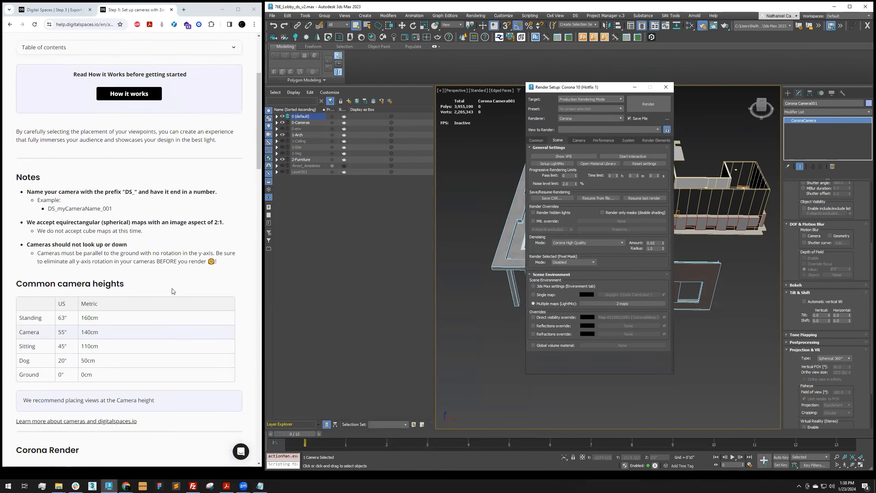
{"action": "scroll", "coordinate": [170, 283], "scroll_direction": "down", "scroll_amount": 8}
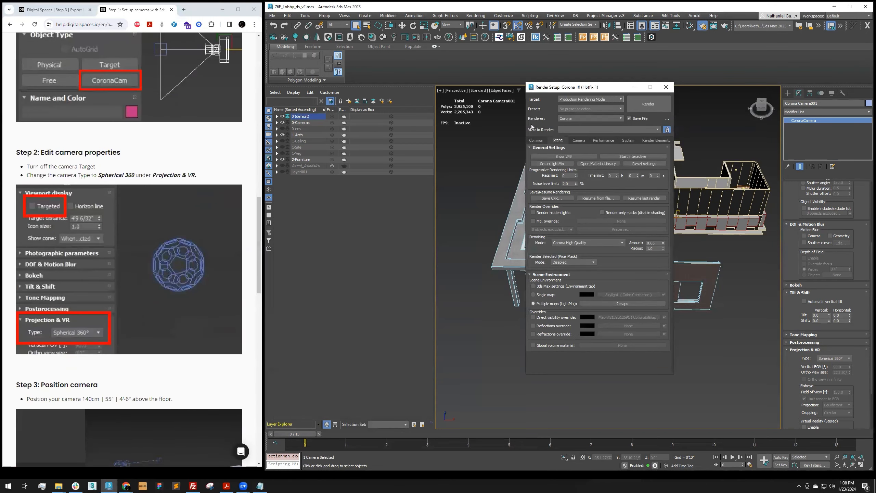
- Turn off the CoronaCam's Targeted option and move the camera inside the lobby near the entrance
{"action": "left_click_drag", "start_coordinate": [608, 89], "coordinate": [450, 143]}
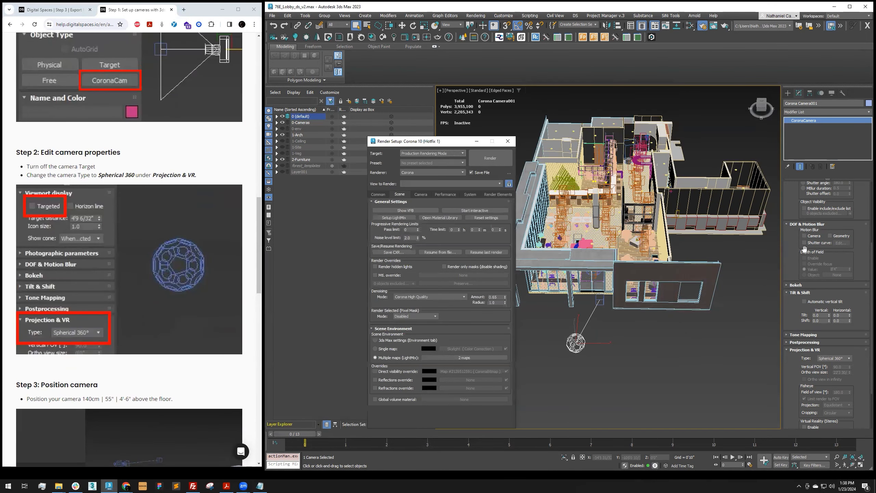
{"action": "scroll", "coordinate": [804, 249], "scroll_direction": "up", "scroll_amount": 5}
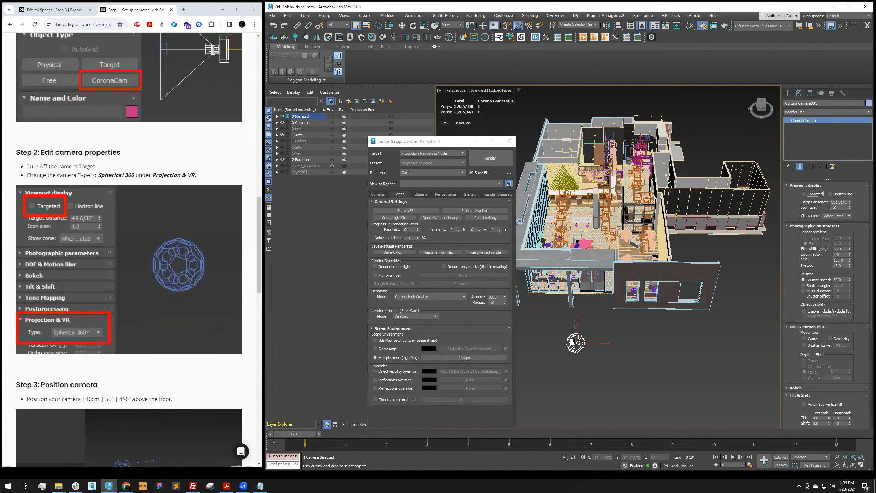
{"action": "middle_click_drag", "start_coordinate": [572, 341], "coordinate": [611, 333]}
{"action": "key", "text": "w"}
{"action": "middle_click_drag", "start_coordinate": [661, 309], "coordinate": [648, 331], "text": "alt"}
{"action": "left_click_drag", "start_coordinate": [631, 303], "coordinate": [651, 161]}
- Check the guide's recommended Camera height and place the Corona camera at floor level beside the entrance mat
{"action": "scroll", "coordinate": [232, 235], "scroll_direction": "up", "scroll_amount": 3}
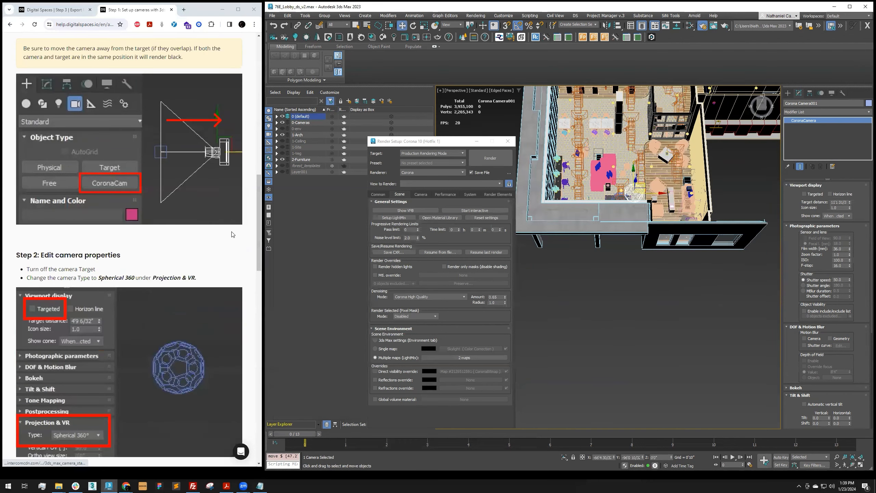
{"action": "scroll", "coordinate": [50, 137], "scroll_direction": "up", "scroll_amount": 8}
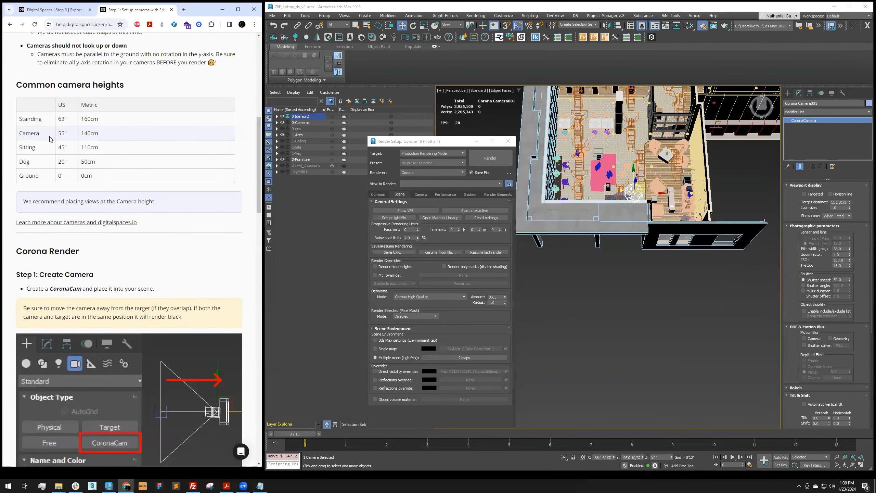
{"action": "scroll", "coordinate": [610, 205], "scroll_direction": "up", "scroll_amount": 8}
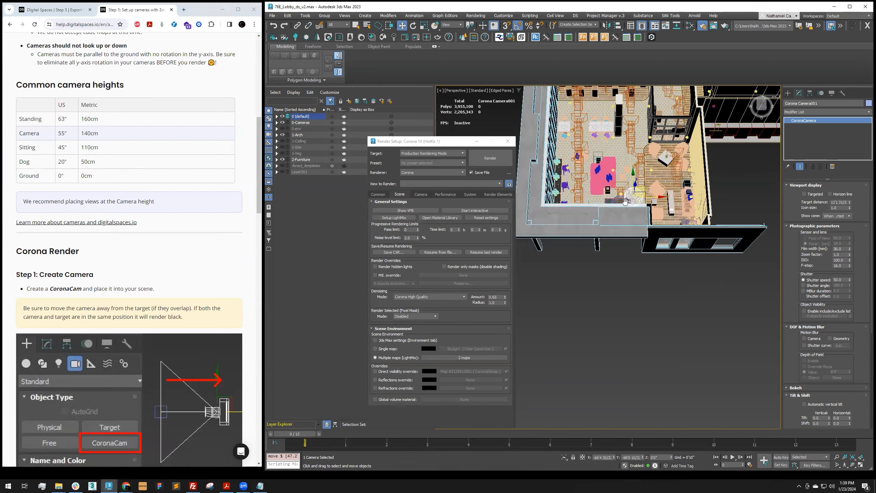
{"action": "middle_click_drag", "start_coordinate": [716, 204], "coordinate": [688, 307], "text": "alt"}
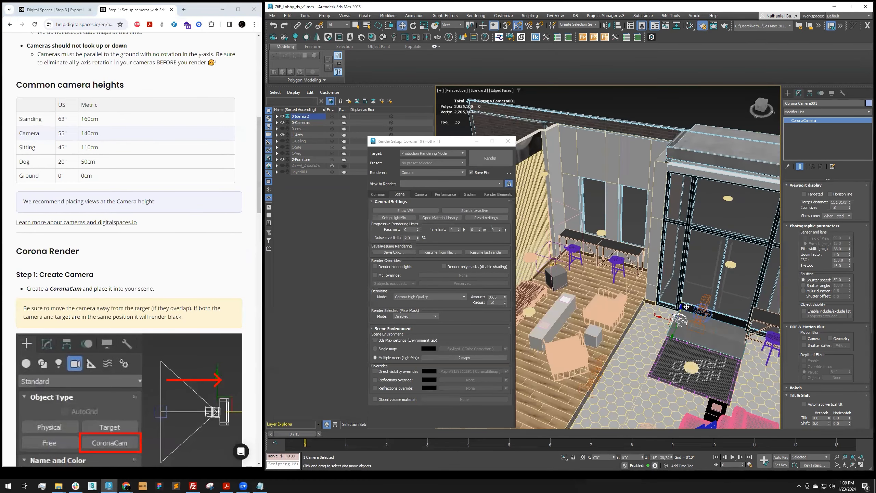
{"action": "scroll", "coordinate": [688, 309], "scroll_direction": "up", "scroll_amount": 6}
{"action": "middle_click_drag", "start_coordinate": [687, 307], "coordinate": [683, 287], "text": "alt"}
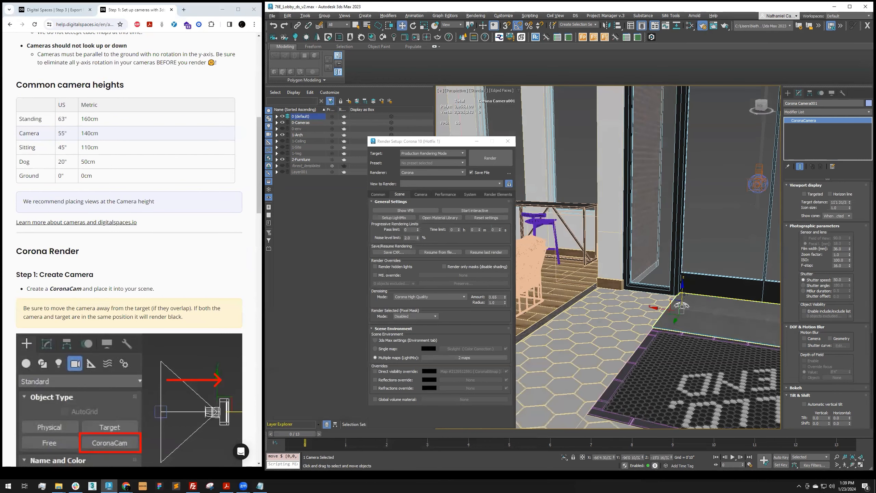
{"action": "left_click", "coordinate": [683, 286]}
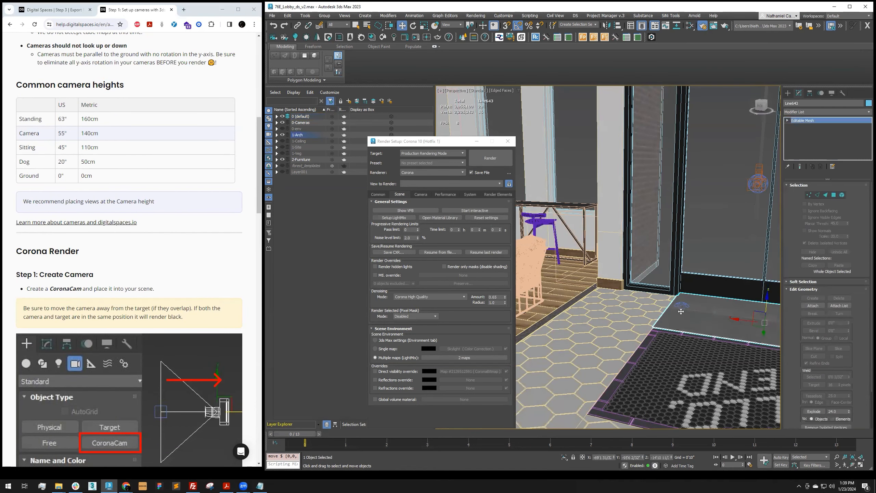
{"action": "middle_click_drag", "start_coordinate": [709, 296], "coordinate": [705, 302]}
{"action": "left_click", "coordinate": [678, 314]}
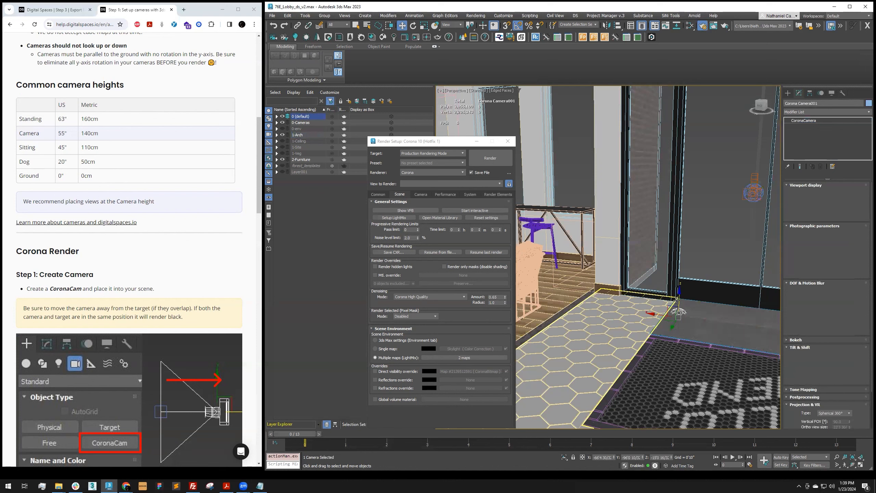
{"action": "left_click_drag", "start_coordinate": [678, 301], "coordinate": [678, 296]}
{"action": "middle_click_drag", "start_coordinate": [680, 315], "coordinate": [677, 301]}
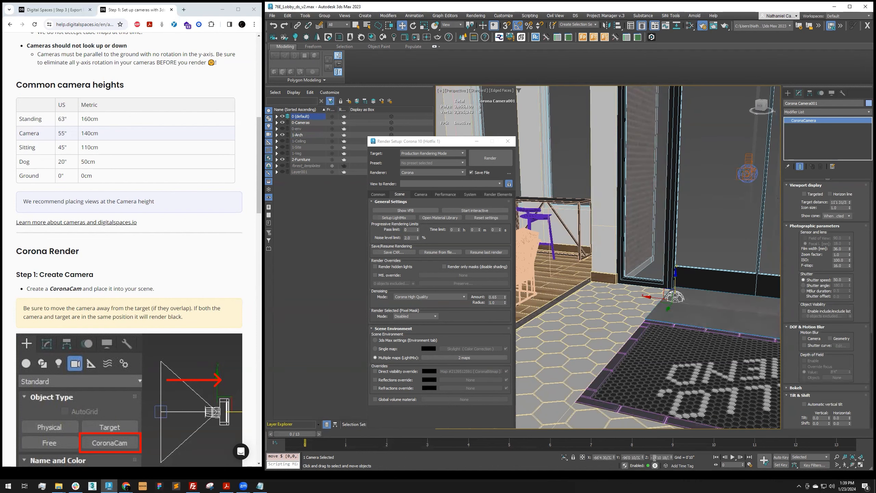
- Raise the Corona camera 55" above the floor with a relative Z offset
{"action": "middle_click_drag", "start_coordinate": [673, 312], "coordinate": [688, 295], "text": "alt"}
{"action": "scroll", "coordinate": [689, 295], "scroll_direction": "down", "scroll_amount": 3}
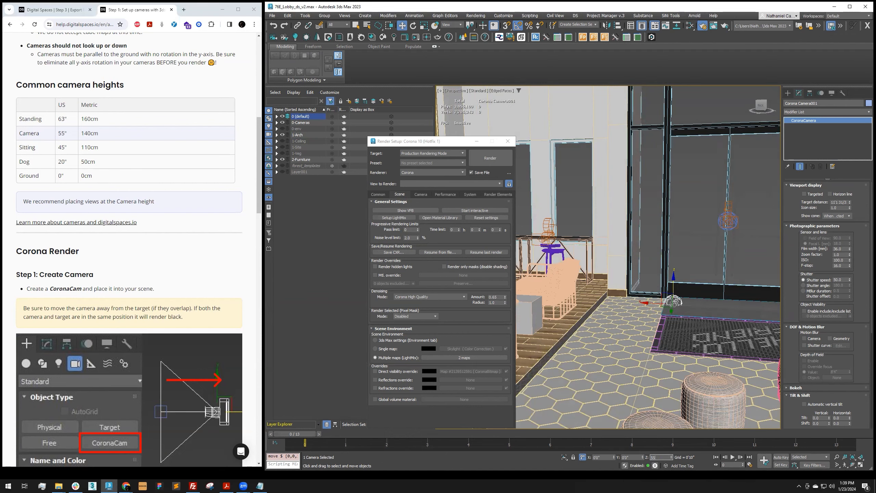
{"action": "key", "text": "Return"}
{"action": "middle_click_drag", "start_coordinate": [728, 230], "coordinate": [662, 223], "text": "alt"}
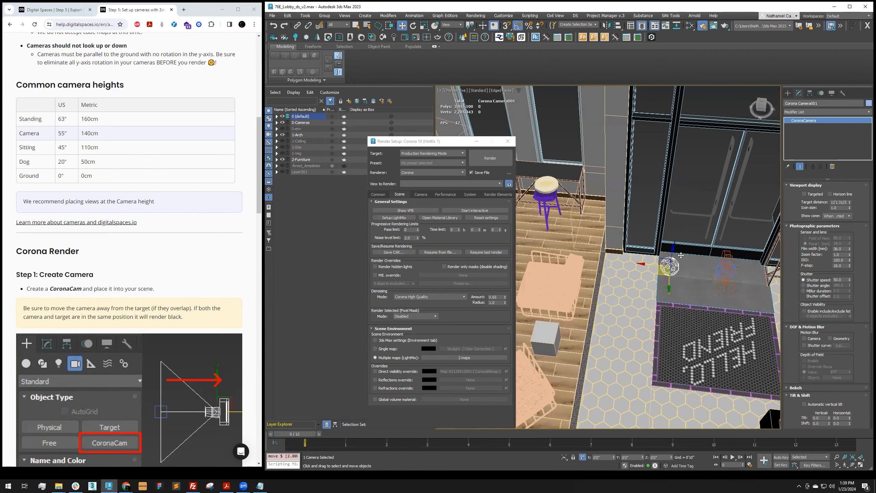
- Switch the viewport to the Top view and move the Render Setup window clear of the lobby plan
{"action": "key", "text": "t"}
{"action": "scroll", "coordinate": [655, 257], "scroll_direction": "down", "scroll_amount": 5}
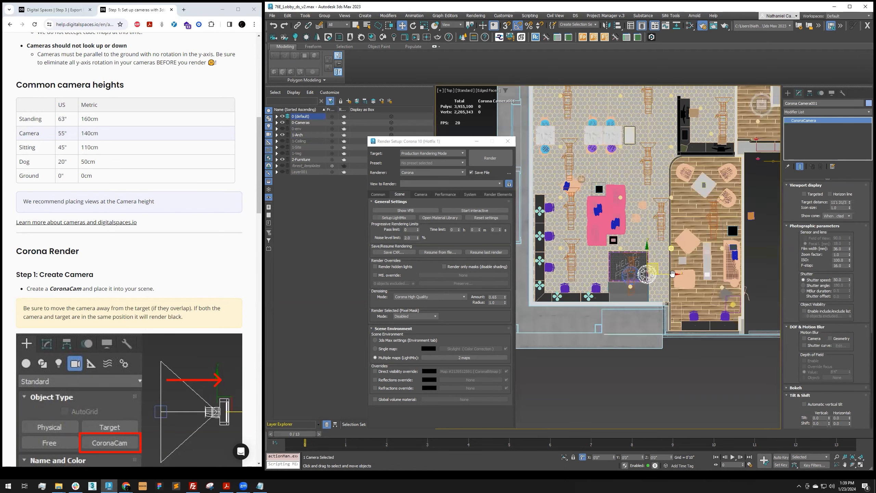
{"action": "left_click_drag", "start_coordinate": [441, 139], "coordinate": [165, 169]}
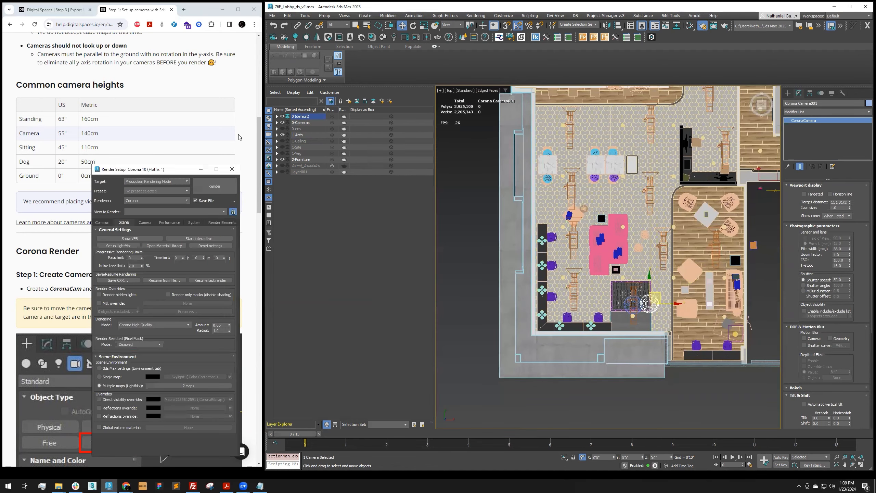
- Expand the 0 (default) layer and rename the new Corona camera to DS_demo_001
{"action": "left_click", "coordinate": [276, 116]}
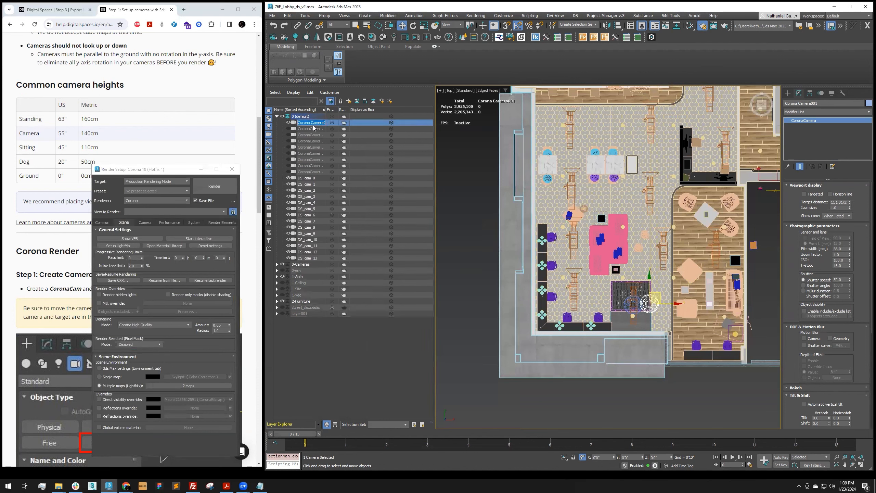
{"action": "left_click_drag", "start_coordinate": [820, 104], "coordinate": [790, 104]}
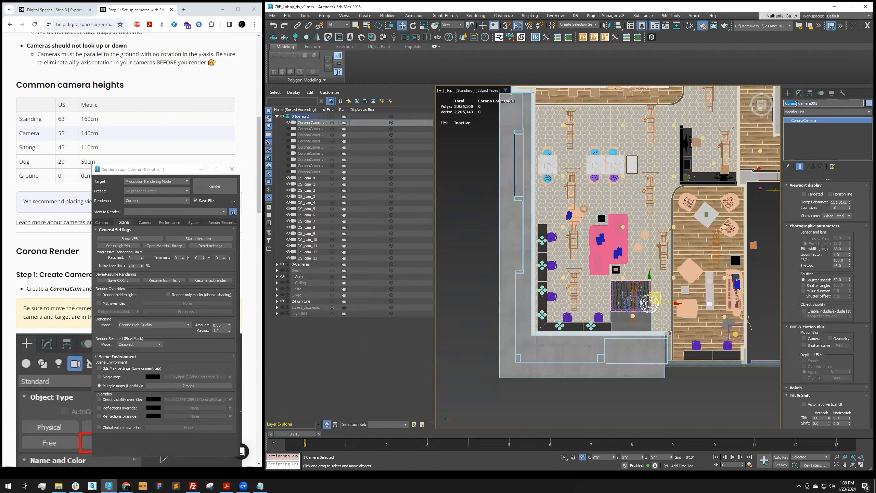
{"action": "type", "text": "DS_demo_"}
{"action": "key", "text": "Return"}
- Hide the existing cameras DS_cam_0 to DS_cam_13 and check the contents of the 0-Cameras layer
{"action": "middle_click_drag", "start_coordinate": [659, 281], "coordinate": [631, 293]}
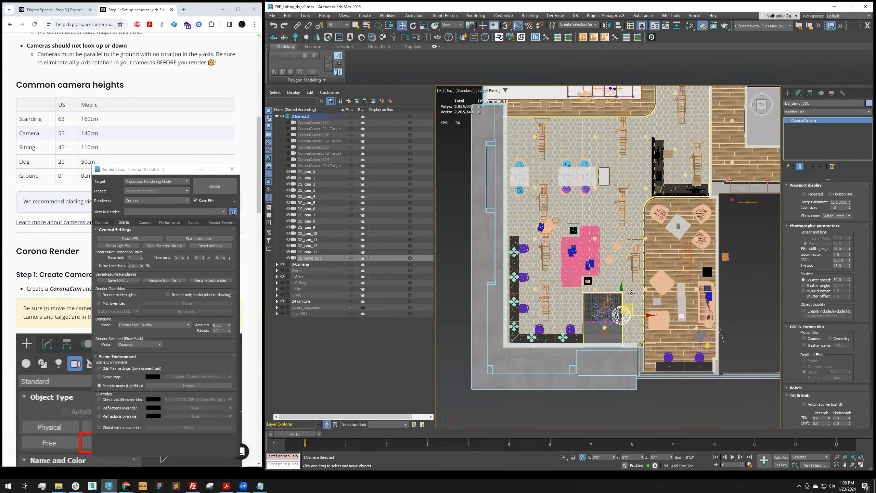
{"action": "left_click_drag", "start_coordinate": [289, 172], "coordinate": [289, 235]}
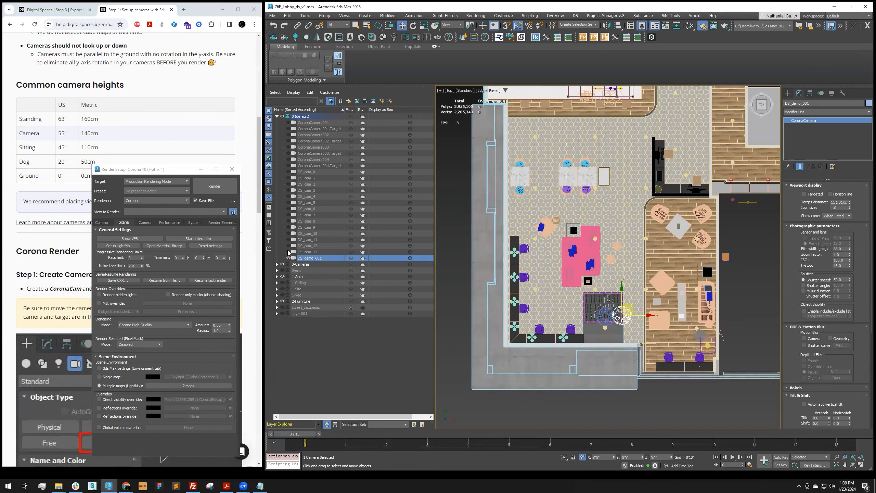
{"action": "left_click", "coordinate": [277, 265]}
{"action": "left_click", "coordinate": [277, 264]}
- Move the DS_demo_001 camera onto the middle of the entrance mat and deselect it
{"action": "middle_click_drag", "start_coordinate": [638, 312], "coordinate": [631, 314]}
{"action": "left_click_drag", "start_coordinate": [625, 308], "coordinate": [620, 302]}
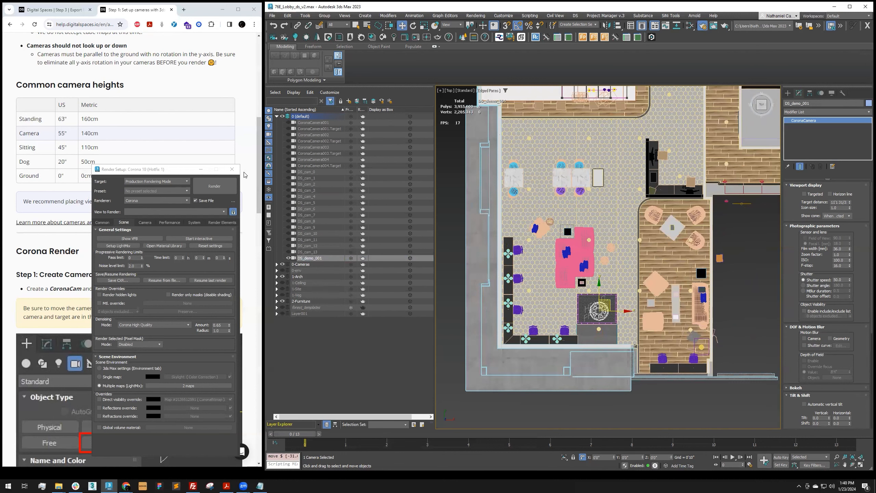
{"action": "left_click_drag", "start_coordinate": [182, 174], "coordinate": [176, 258]}
{"action": "left_click", "coordinate": [630, 258]}
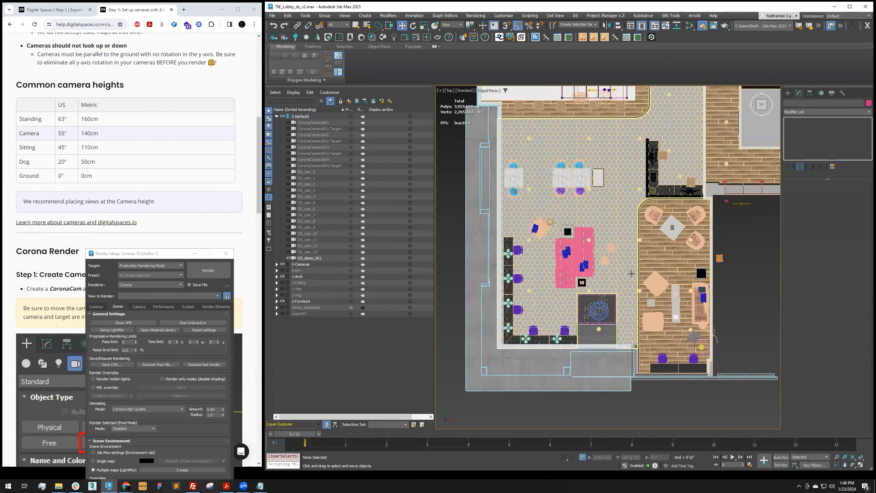
- Clone the DS_demo_001 camera as a copy and move the copy onto the floor between the entrance mat and the purple chairs
{"action": "mouse_move", "coordinate": [627, 244]}
{"action": "middle_mouse_down"}
{"action": "mouse_move", "coordinate": [615, 254]}
{"action": "mouse_move", "coordinate": [623, 245]}
{"action": "mouse_move", "coordinate": [625, 253]}
{"action": "middle_mouse_up"}
{"action": "left_click", "coordinate": [594, 316]}
{"action": "key", "text": "q"}
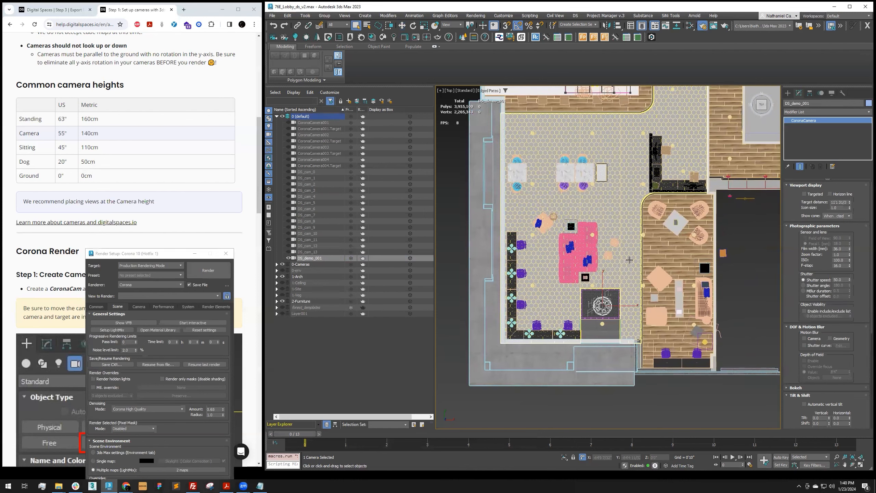
{"action": "key", "text": "ctrl+v"}
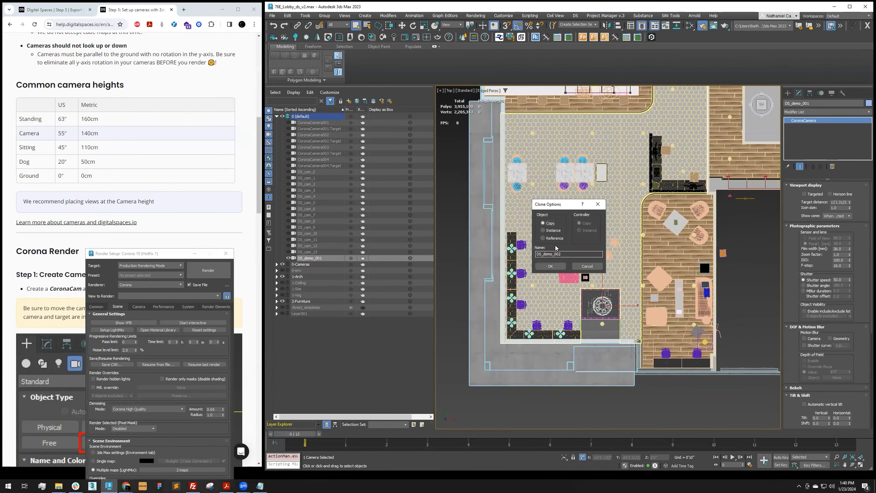
{"action": "left_click", "coordinate": [556, 268]}
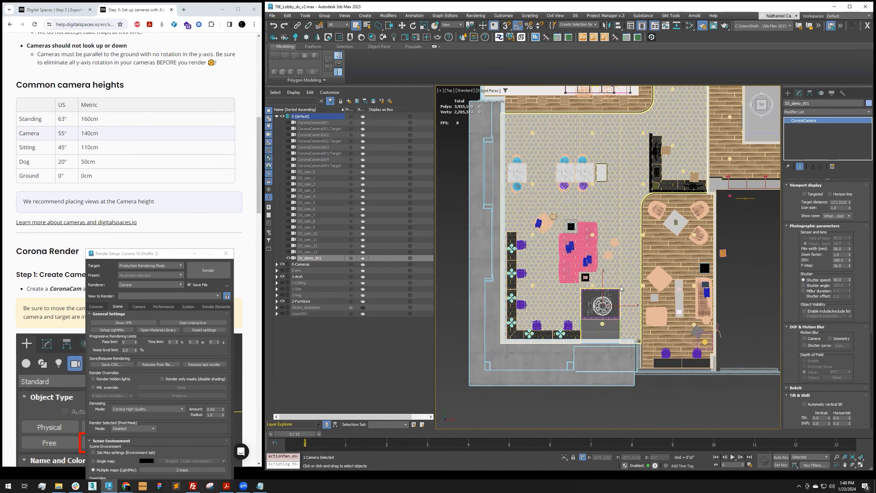
{"action": "scroll", "coordinate": [597, 297], "scroll_direction": "up", "scroll_amount": 3}
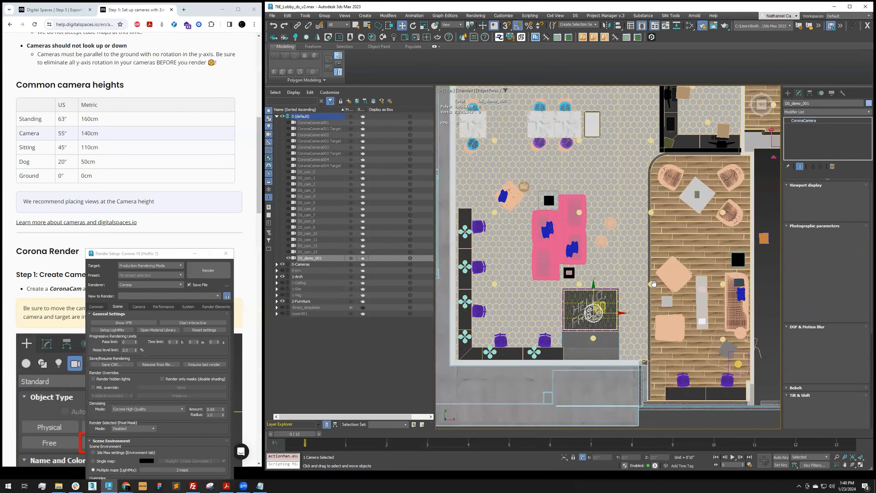
{"action": "key", "text": "w"}
{"action": "left_click_drag", "start_coordinate": [614, 313], "coordinate": [517, 302]}
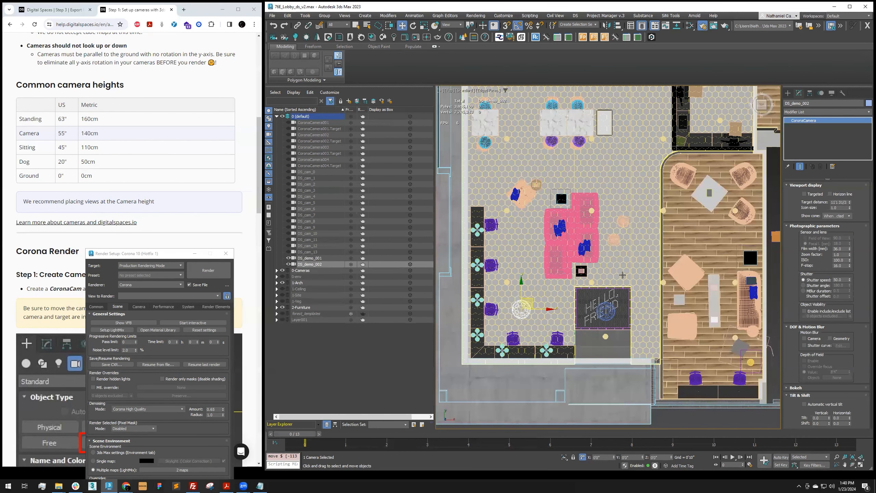
- Clone the DS_demo_002 camera as a copy and move the copy onto the walkway beside the round stools near the pink sofa
{"action": "middle_click_drag", "start_coordinate": [622, 275], "coordinate": [624, 262]}
{"action": "key", "text": "ctrl+v"}
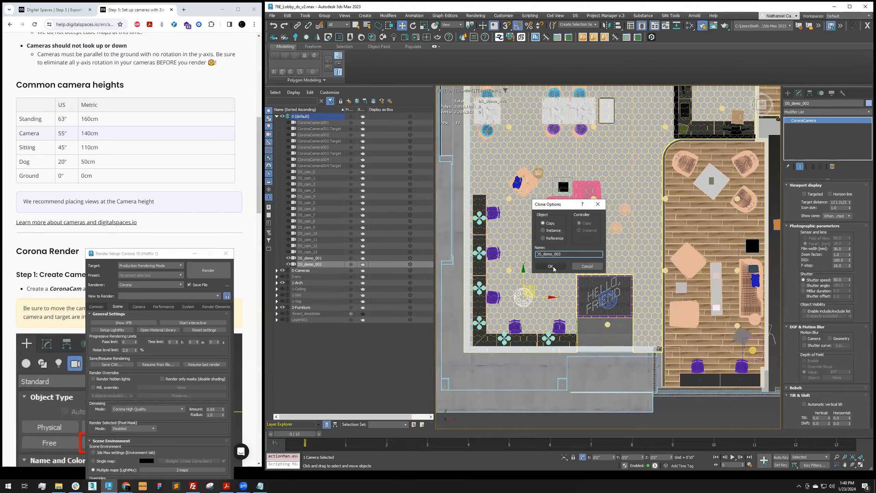
{"action": "left_click", "coordinate": [551, 266]}
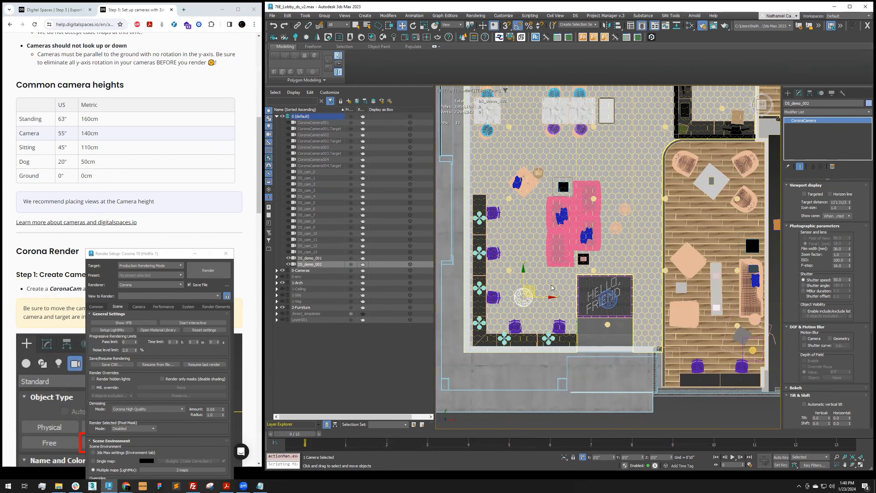
{"action": "scroll", "coordinate": [551, 287], "scroll_direction": "down", "scroll_amount": 2}
{"action": "mouse_move", "coordinate": [532, 288]}
{"action": "left_mouse_down"}
{"action": "mouse_move", "coordinate": [593, 274]}
{"action": "mouse_move", "coordinate": [621, 238]}
{"action": "left_mouse_up"}
- Clone the DS_demo_003 camera
{"action": "key", "text": "ctrl+v"}
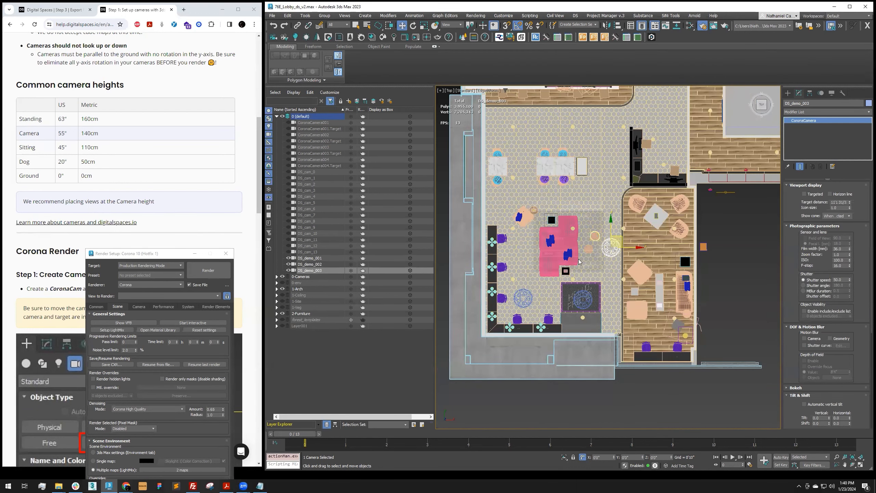
- Copy camera DS_demo_003 to the tiled floor just outside the upper corner of the wood-floored lounge
{"action": "key", "text": "Escape"}
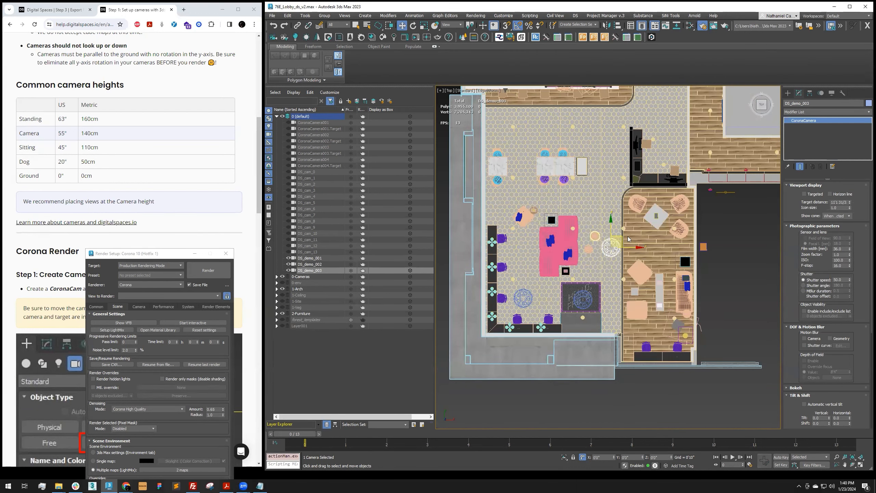
{"action": "left_click_drag", "start_coordinate": [621, 238], "coordinate": [611, 181]}
{"action": "key", "text": "ctrl+v"}
{"action": "left_click", "coordinate": [555, 265]}
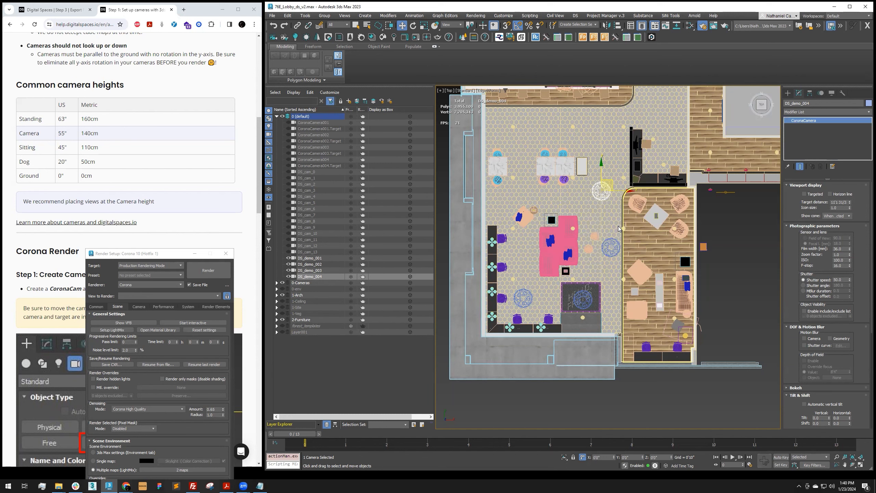
- Copy the camera DS_demo_004 up to the open floor between the bar counter and the black shelving
{"action": "middle_click_drag", "start_coordinate": [607, 225], "coordinate": [612, 250]}
{"action": "left_click_drag", "start_coordinate": [617, 203], "coordinate": [619, 144]}
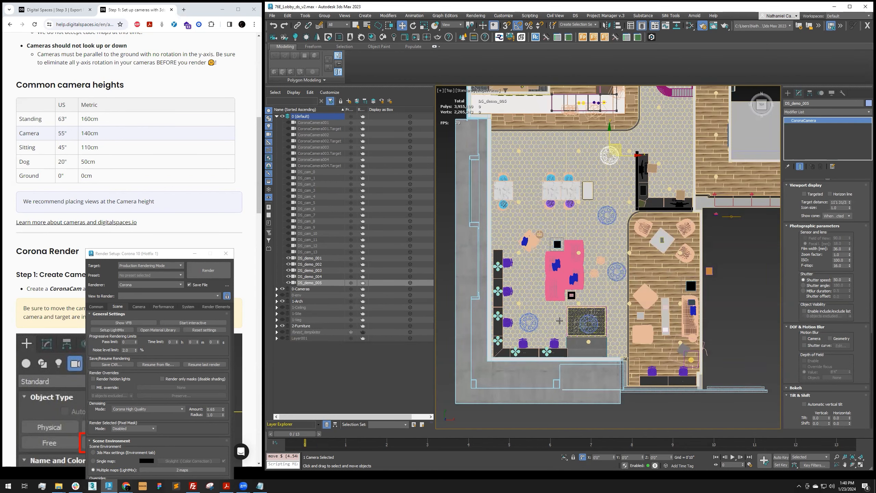
{"action": "middle_click_drag", "start_coordinate": [619, 171], "coordinate": [624, 172]}
{"action": "key", "text": "ctrl+v"}
{"action": "left_click", "coordinate": [550, 266]}
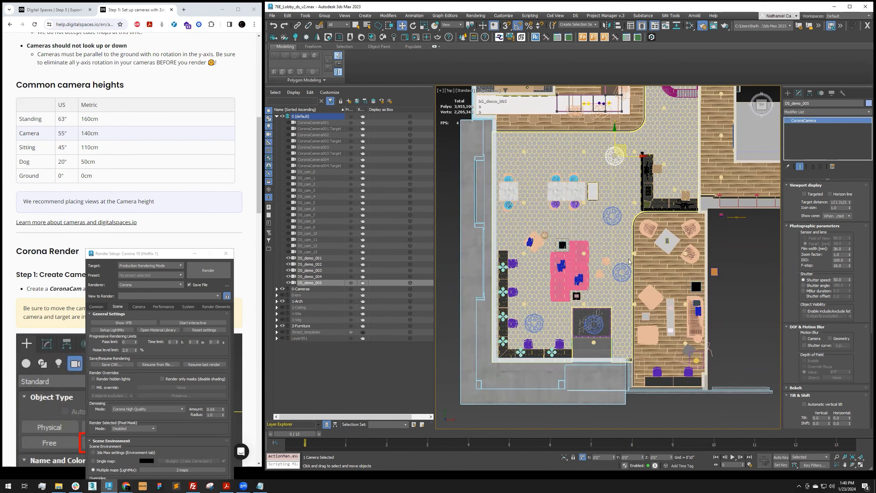
- Copy camera DS_demo_005 into the corridor and position it just below the curved magenta bench
{"action": "scroll", "coordinate": [626, 147], "scroll_direction": "down", "scroll_amount": 3}
{"action": "middle_click_drag", "start_coordinate": [626, 148], "coordinate": [619, 227]}
{"action": "left_click_drag", "start_coordinate": [619, 227], "coordinate": [696, 189]}
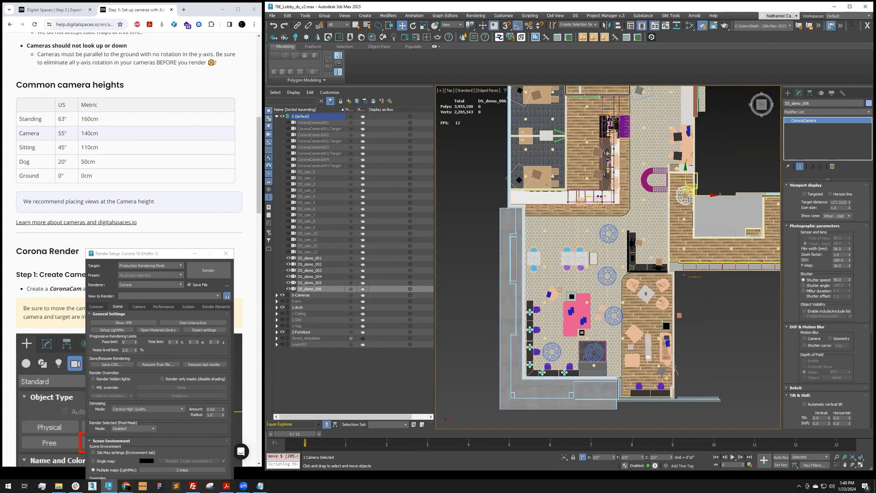
{"action": "middle_click_drag", "start_coordinate": [679, 206], "coordinate": [688, 200]}
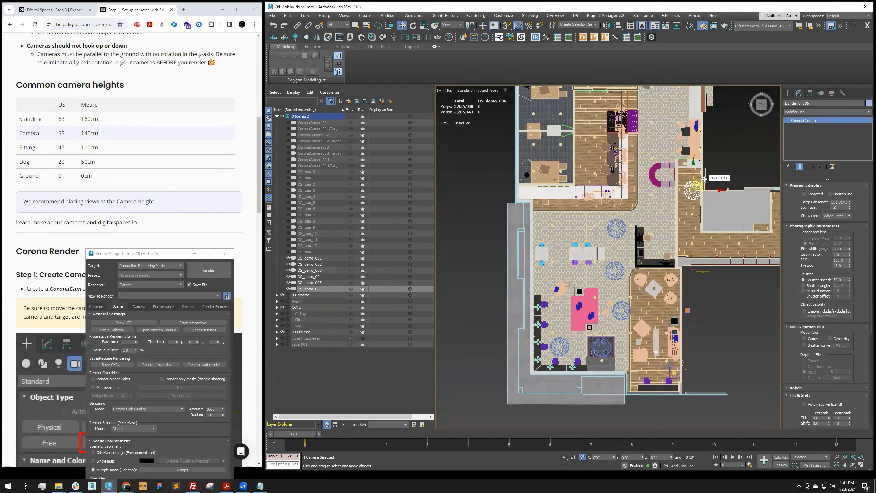
{"action": "left_click_drag", "start_coordinate": [704, 179], "coordinate": [672, 203]}
- Move camera DS_demo_005 slightly closer to the bar counter
{"action": "scroll", "coordinate": [623, 227], "scroll_direction": "up", "scroll_amount": 3}
{"action": "middle_click_drag", "start_coordinate": [623, 227], "coordinate": [591, 258], "text": "alt"}
{"action": "left_click", "coordinate": [612, 253]}
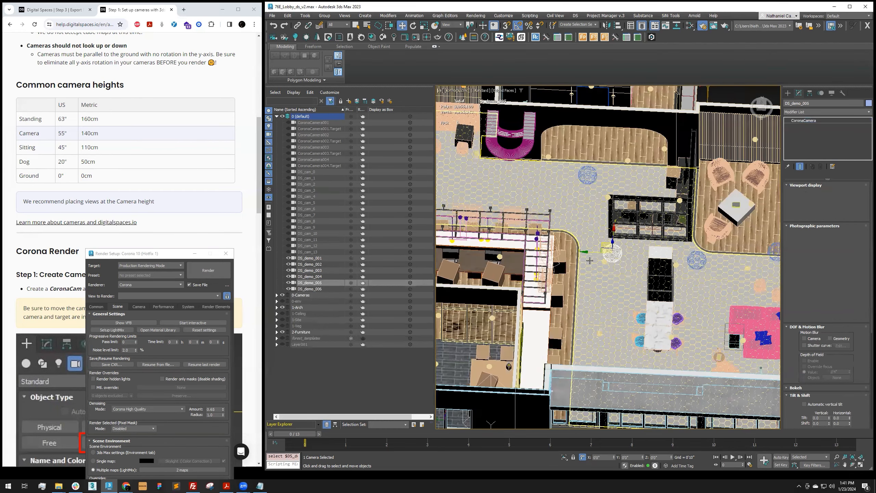
{"action": "left_click_drag", "start_coordinate": [589, 252], "coordinate": [568, 252]}
{"action": "middle_click_drag", "start_coordinate": [568, 252], "coordinate": [589, 239], "text": "alt"}
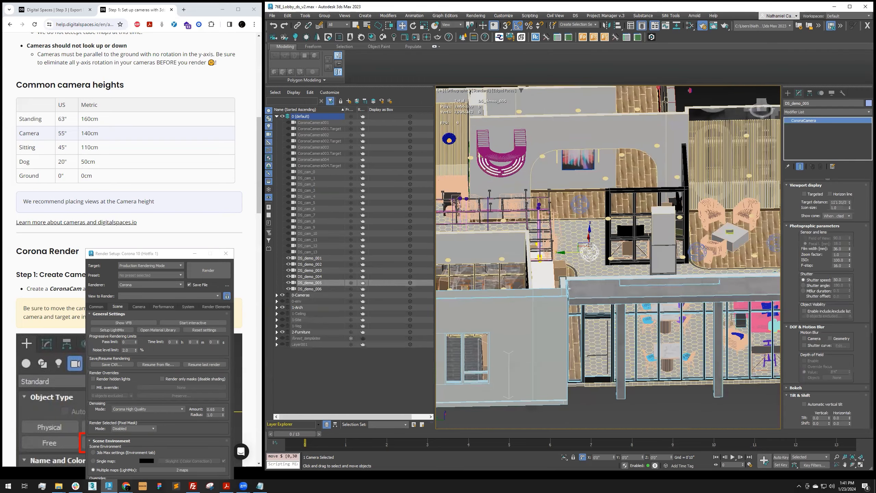
- In the top view, clone the corridor camera DS_demo_006 as a copy inside the curved magenta bench
{"action": "middle_click_drag", "start_coordinate": [587, 193], "coordinate": [636, 144], "text": "alt"}
{"action": "key", "text": "t"}
{"action": "left_click", "coordinate": [666, 278]}
{"action": "left_click_drag", "start_coordinate": [666, 257], "coordinate": [666, 180], "text": "shift"}
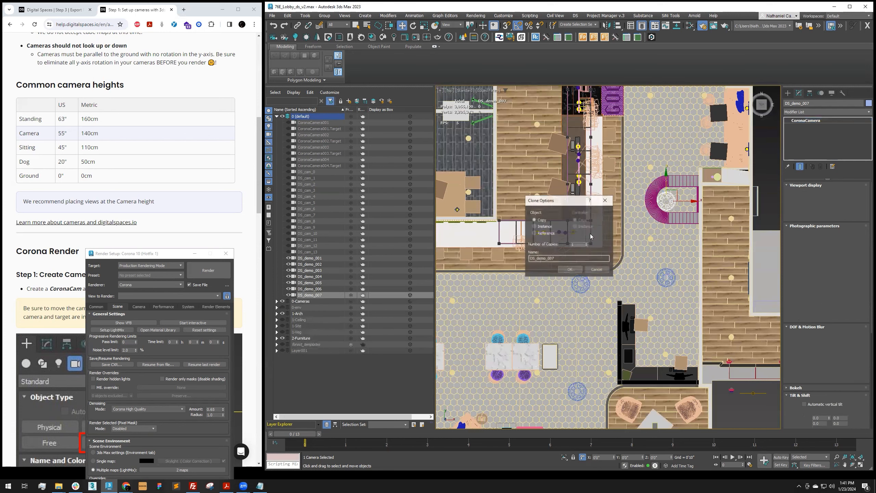
{"action": "left_click", "coordinate": [566, 271]}
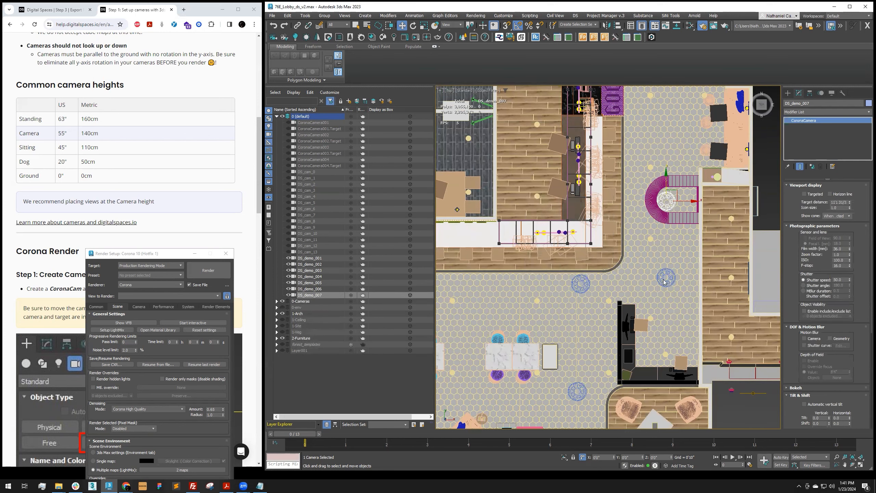
- Clone camera DS_demo_004 as a copy near the gap between the two dining tables
{"action": "scroll", "coordinate": [664, 282], "scroll_direction": "down", "scroll_amount": 5}
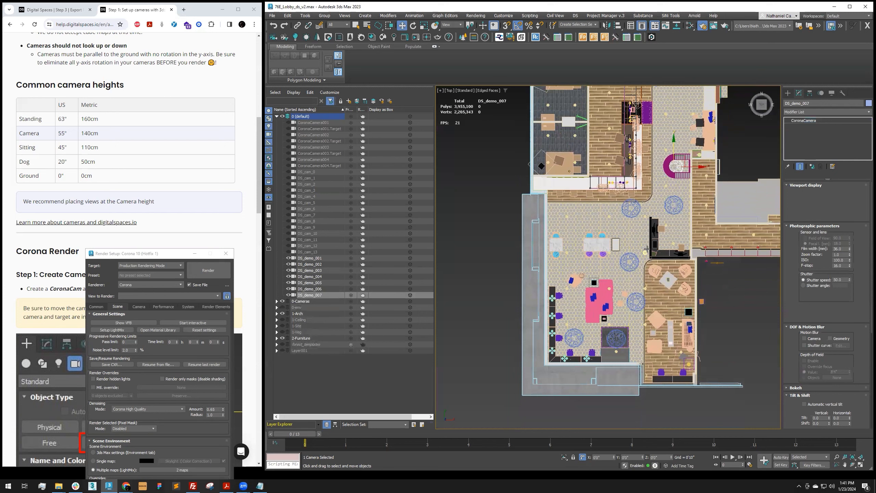
{"action": "left_click", "coordinate": [631, 260]}
{"action": "scroll", "coordinate": [636, 260], "scroll_direction": "up", "scroll_amount": 2}
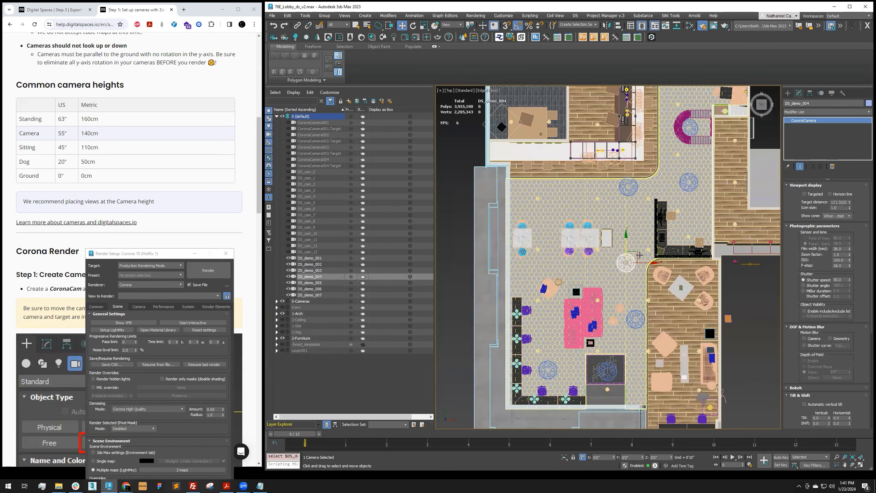
{"action": "left_click_drag", "start_coordinate": [571, 254], "coordinate": [554, 246], "text": "shift"}
{"action": "left_click", "coordinate": [574, 265]}
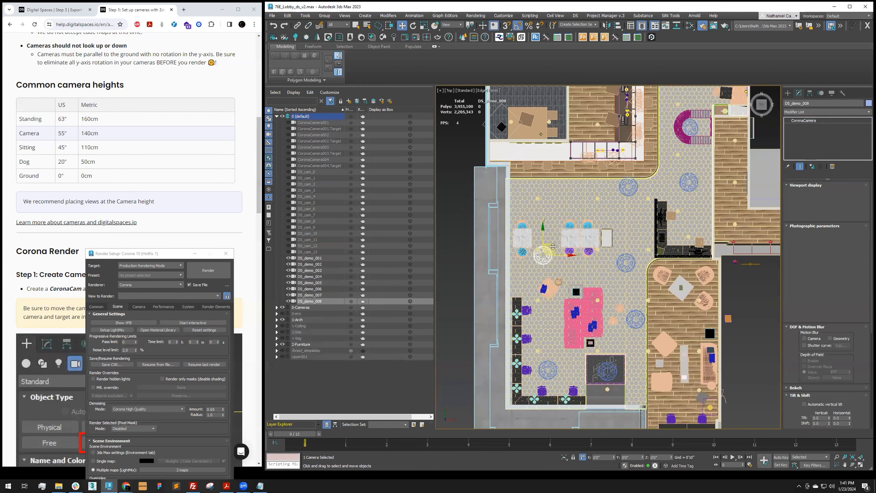
- Clone two more camera copies, one beside the window side of the pink sofa and one on the open floor above the dining tables
{"action": "left_click_drag", "start_coordinate": [543, 254], "coordinate": [546, 315], "text": "shift"}
{"action": "left_click", "coordinate": [570, 269]}
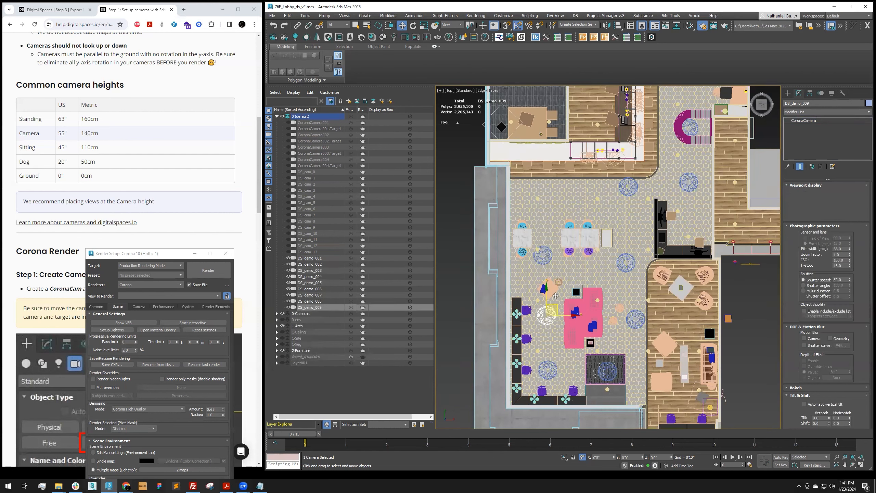
{"action": "left_click_drag", "start_coordinate": [553, 193], "coordinate": [553, 191], "text": "shift"}
{"action": "left_click", "coordinate": [569, 270]}
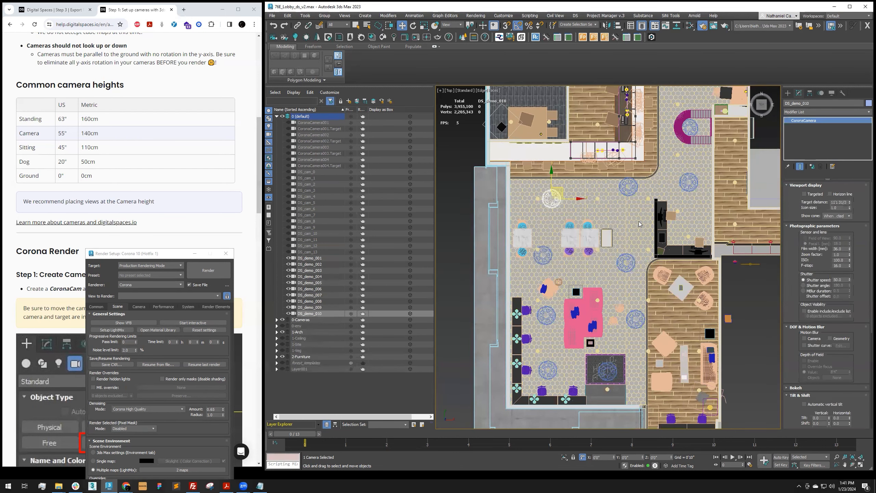
- Examine the placement of all the demo cameras across the lobby in a perspective view, with nothing selected
{"action": "key", "text": "q"}
{"action": "mouse_move", "coordinate": [639, 213]}
{"action": "middle_mouse_down"}
{"action": "mouse_move", "coordinate": [617, 229]}
{"action": "mouse_move", "coordinate": [628, 204]}
{"action": "middle_mouse_up"}
{"action": "scroll", "coordinate": [619, 229], "scroll_direction": "down", "scroll_amount": 3}
{"action": "scroll", "coordinate": [629, 204], "scroll_direction": "up", "scroll_amount": 5}
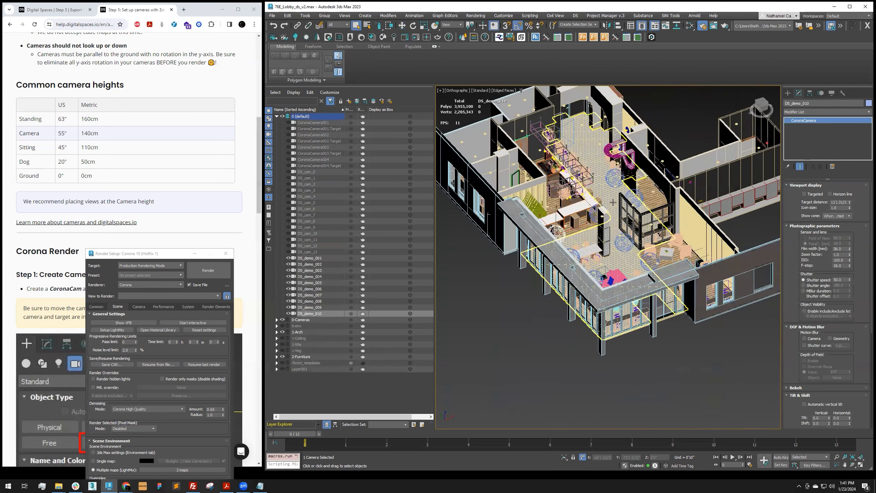
{"action": "key", "text": "p"}
{"action": "key", "text": "z"}
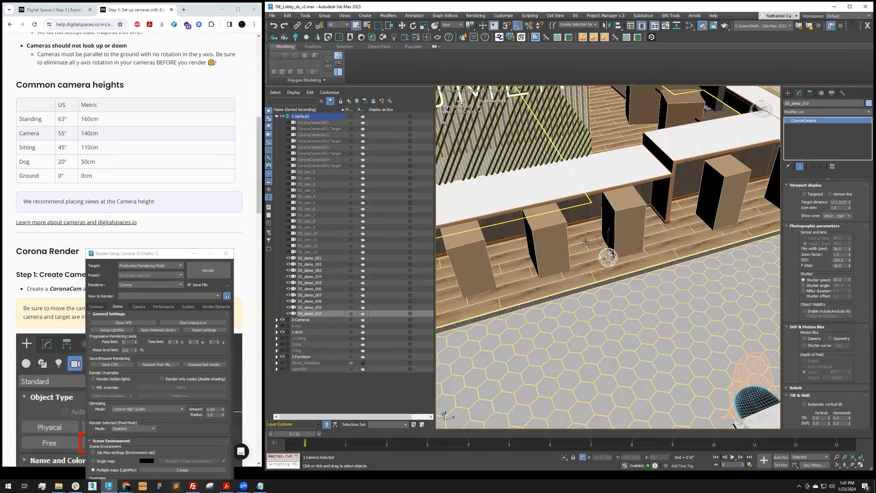
{"action": "scroll", "coordinate": [609, 249], "scroll_direction": "down", "scroll_amount": 5}
{"action": "scroll", "coordinate": [615, 252], "scroll_direction": "up", "scroll_amount": 2}
{"action": "scroll", "coordinate": [615, 251], "scroll_direction": "down", "scroll_amount": 5}
{"action": "middle_click_drag", "start_coordinate": [674, 243], "coordinate": [573, 237], "text": "alt"}
{"action": "left_click", "coordinate": [572, 238]}
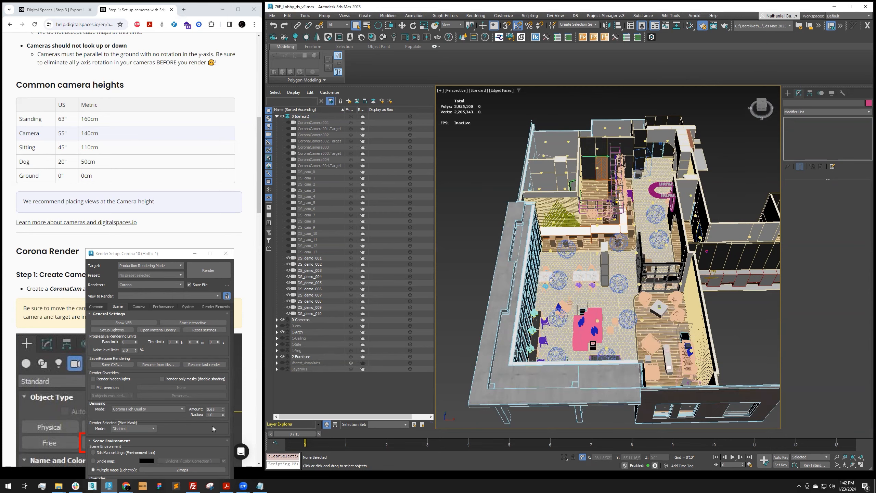
- Switch to the Digital Spaces project page and examine the Shotgun scene's model preview and its model and image upload options
{"action": "mouse_move", "coordinate": [126, 486]}
{"action": "left_click", "coordinate": [178, 460]}
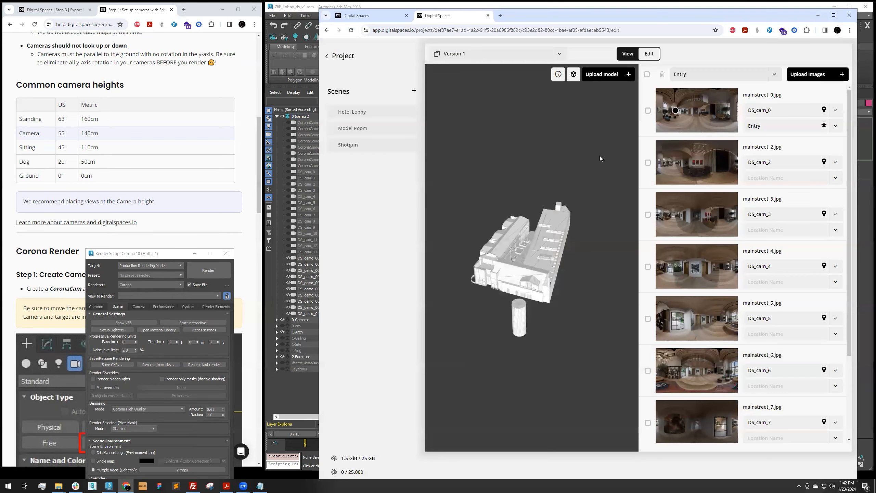
{"action": "scroll", "coordinate": [578, 247], "scroll_direction": "down", "scroll_amount": 2}
{"action": "left_click_drag", "start_coordinate": [578, 247], "coordinate": [554, 244]}
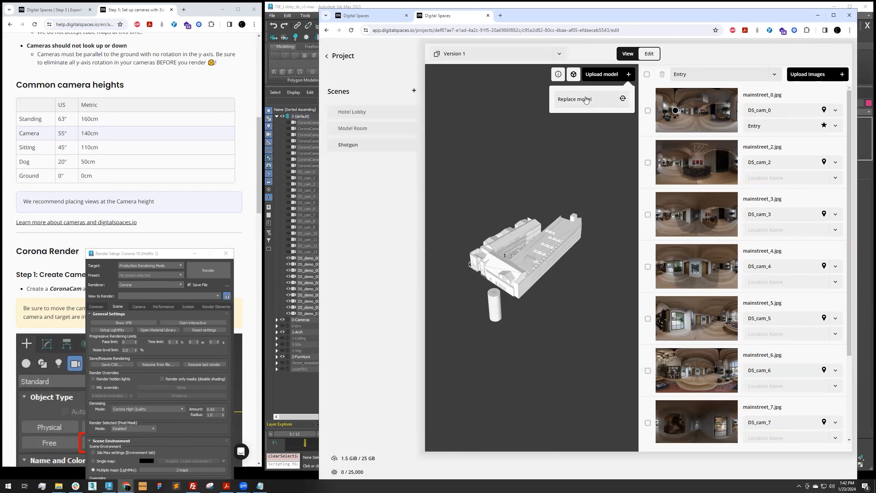
{"action": "left_click", "coordinate": [840, 74]}
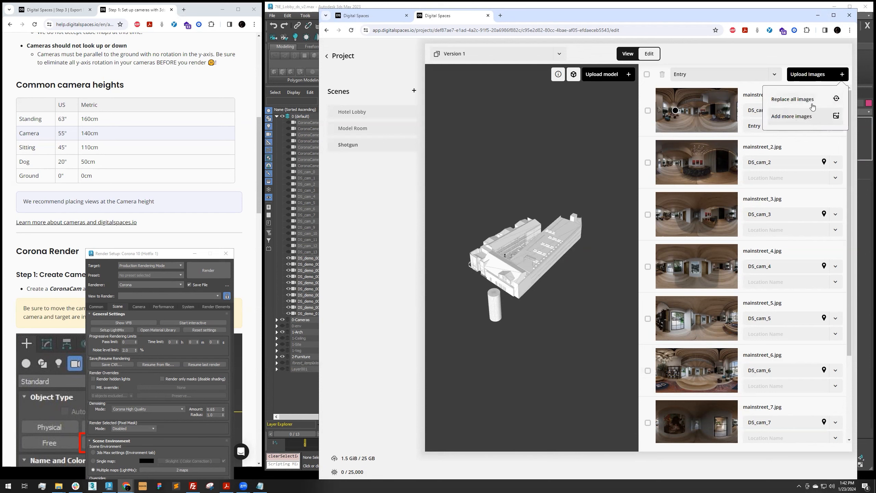
{"action": "scroll", "coordinate": [615, 232], "scroll_direction": "down", "scroll_amount": 3}
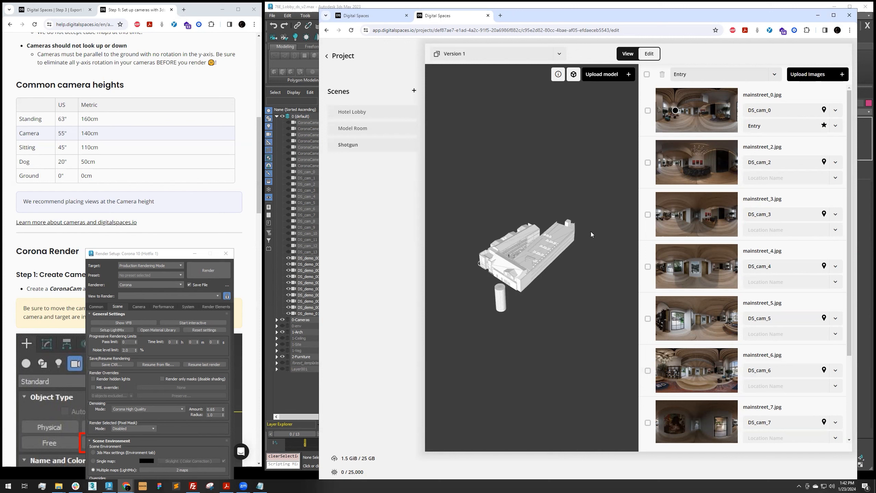
{"action": "left_click", "coordinate": [817, 16]}
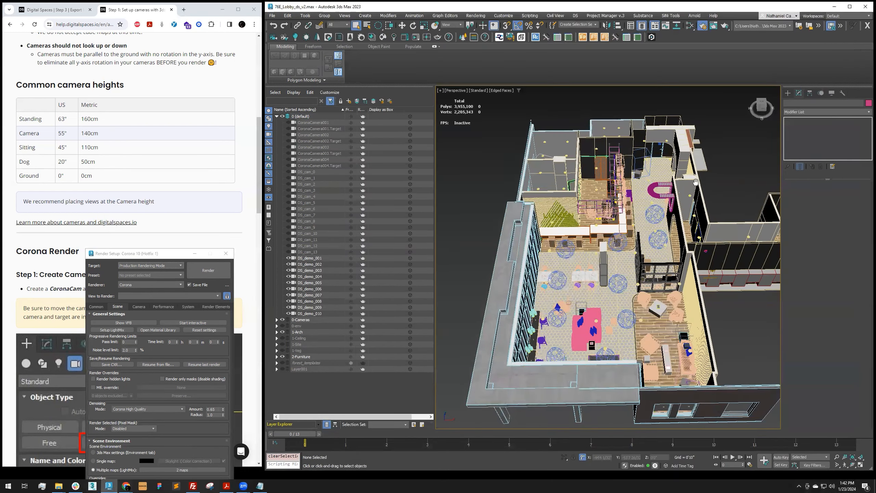
- Move the Render Setup window off the camera illustration in the help article
{"action": "middle_click_drag", "start_coordinate": [626, 245], "coordinate": [606, 250], "text": "alt"}
{"action": "left_click", "coordinate": [165, 257]}
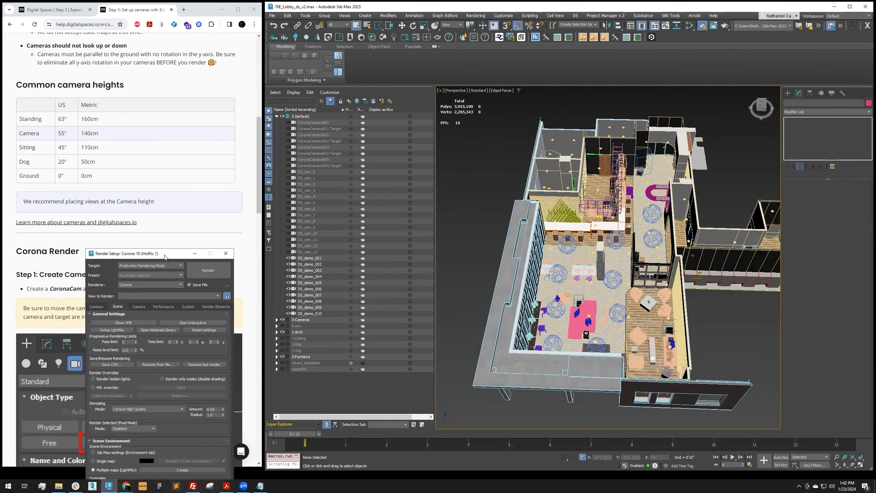
{"action": "left_click_drag", "start_coordinate": [165, 257], "coordinate": [293, 148]}
- Examine the camera spacing around the corridor, bar counter, dining tables and pink sofa from several angles
{"action": "scroll", "coordinate": [620, 244], "scroll_direction": "up", "scroll_amount": 3}
{"action": "middle_click_drag", "start_coordinate": [620, 244], "coordinate": [490, 233], "text": "alt"}
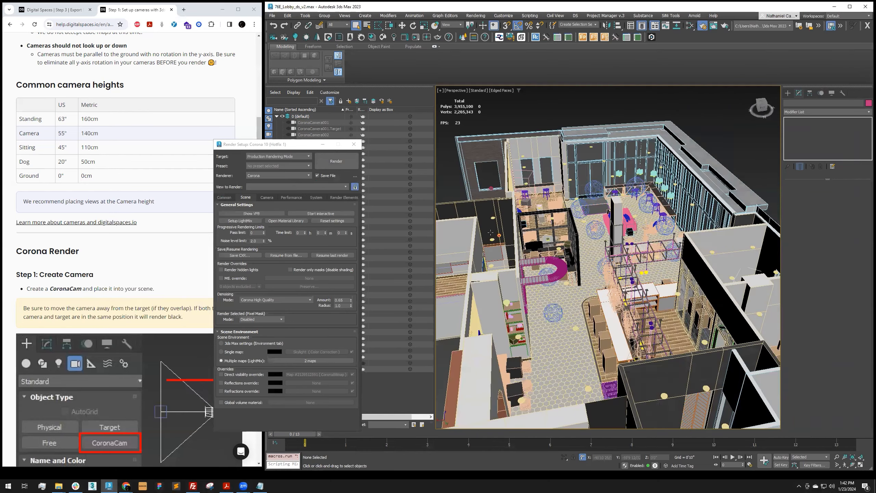
{"action": "scroll", "coordinate": [545, 260], "scroll_direction": "up", "scroll_amount": 4}
{"action": "middle_click_drag", "start_coordinate": [552, 262], "coordinate": [562, 210], "text": "alt"}
{"action": "middle_click_drag", "start_coordinate": [638, 255], "coordinate": [727, 289]}
{"action": "scroll", "coordinate": [624, 245], "scroll_direction": "up", "scroll_amount": 2}
{"action": "scroll", "coordinate": [727, 288], "scroll_direction": "down", "scroll_amount": 6}
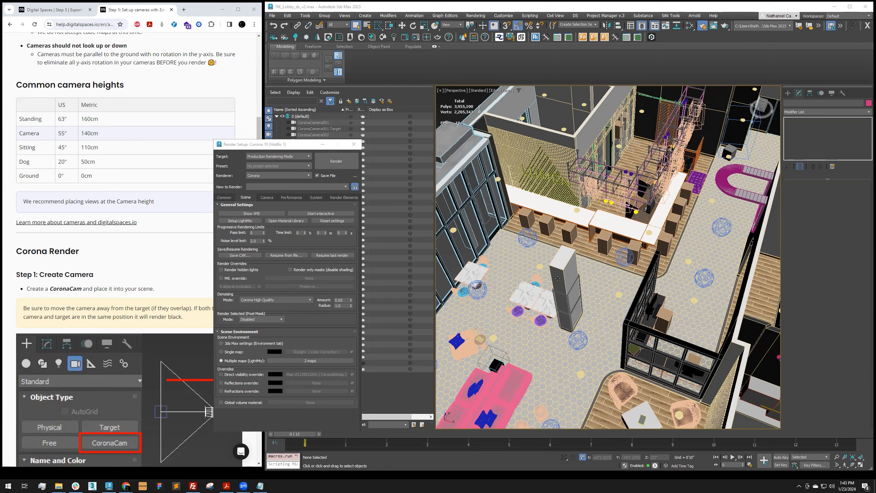
{"action": "scroll", "coordinate": [557, 279], "scroll_direction": "down", "scroll_amount": 10}
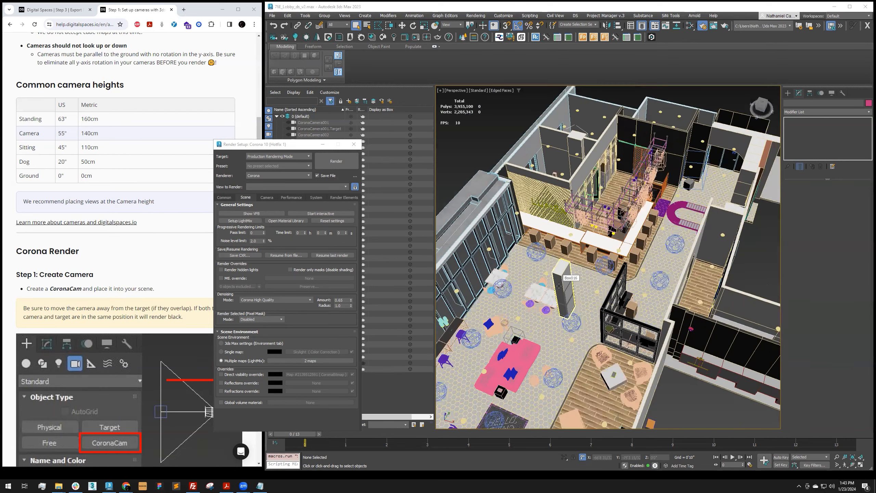
{"action": "middle_click_drag", "start_coordinate": [585, 265], "coordinate": [606, 279], "text": "alt"}
{"action": "key", "text": "q"}
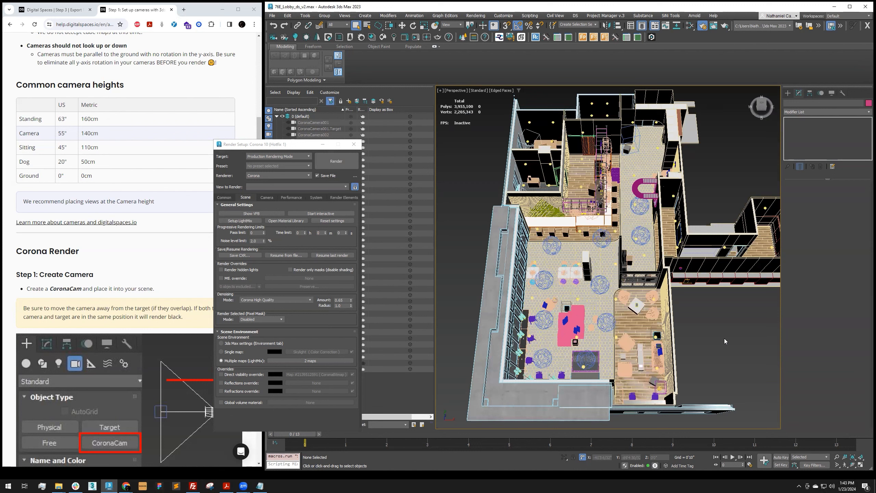
- Select camera DS_demo_003 beside the pink sofa and rotate it horizontally about its vertical axis
{"action": "left_click", "coordinate": [642, 315]}
{"action": "key", "text": "e"}
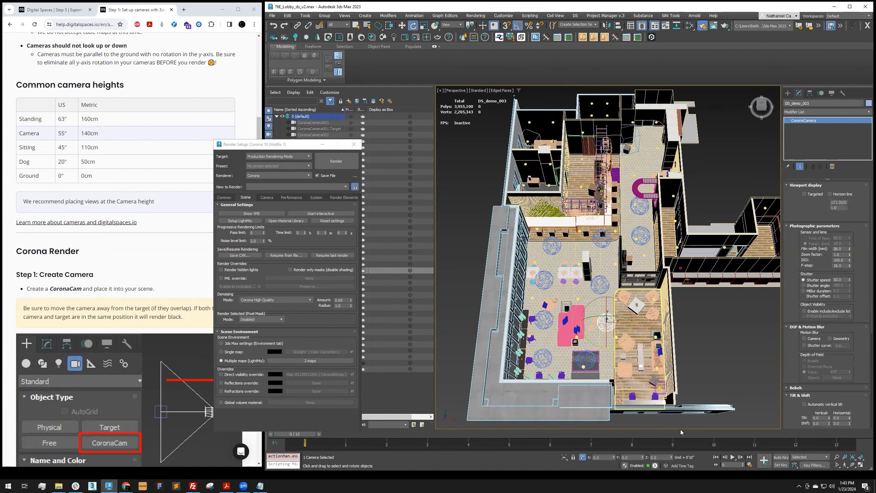
{"action": "left_click", "coordinate": [583, 457]}
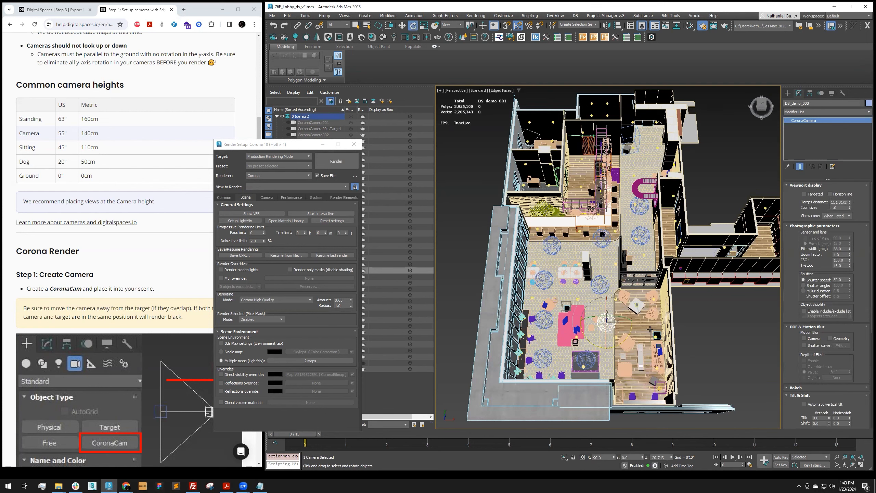
{"action": "left_click_drag", "start_coordinate": [619, 343], "coordinate": [662, 343]}
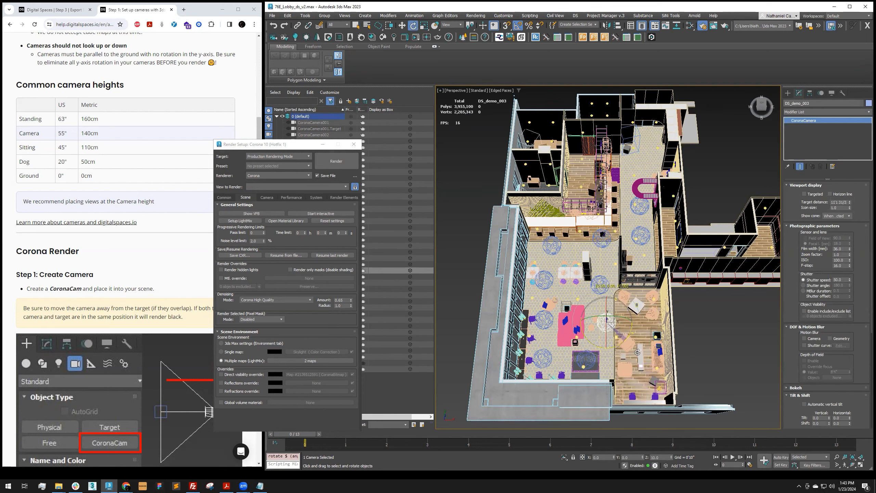
- Show the DS_demo_003 camera view beside the perspective view and turn the camera horizontally toward the pink sofa and window wall
{"action": "left_click", "coordinate": [862, 465]}
{"action": "scroll", "coordinate": [702, 290], "scroll_direction": "up", "scroll_amount": 8}
{"action": "left_click_drag", "start_coordinate": [688, 304], "coordinate": [721, 296]}
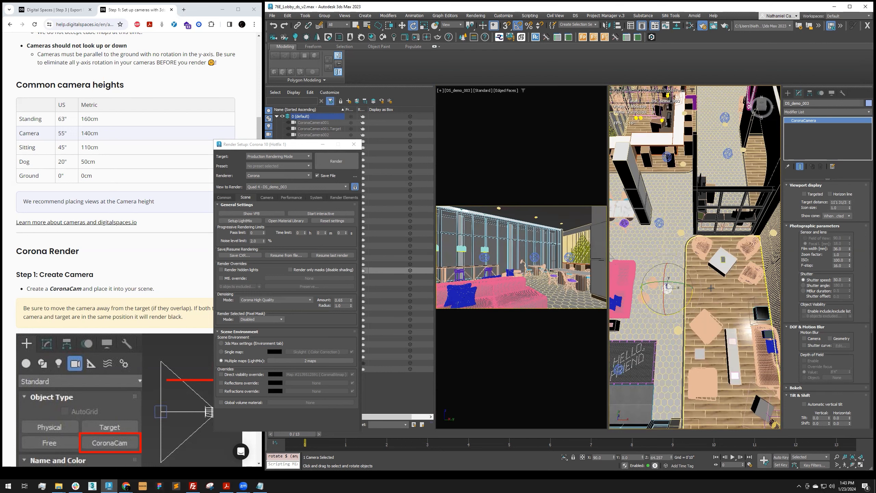
- Try tilting camera DS_demo_003 off level, and undo that rotation
{"action": "scroll", "coordinate": [658, 288], "scroll_direction": "up", "scroll_amount": 5}
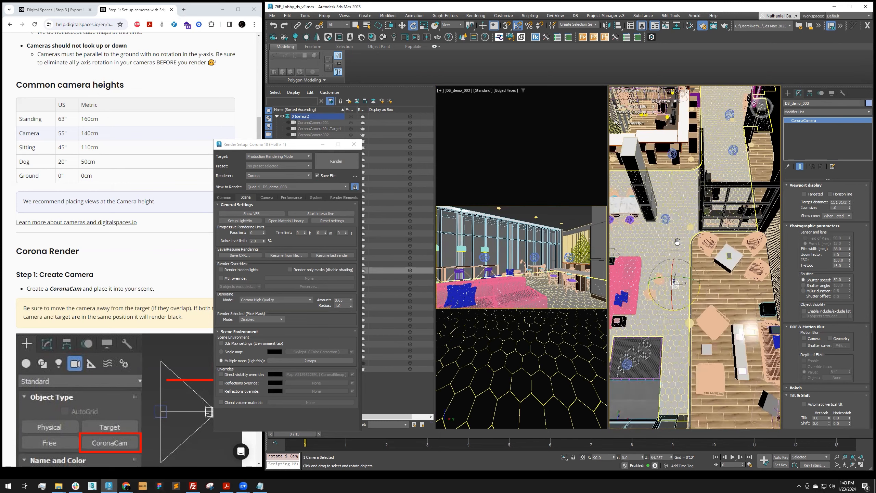
{"action": "middle_click_drag", "start_coordinate": [659, 289], "coordinate": [704, 258], "text": "alt"}
{"action": "mouse_move", "coordinate": [706, 274]}
{"action": "left_mouse_down"}
{"action": "mouse_move", "coordinate": [702, 260]}
{"action": "mouse_move", "coordinate": [712, 282]}
{"action": "mouse_move", "coordinate": [711, 260]}
{"action": "left_mouse_up"}
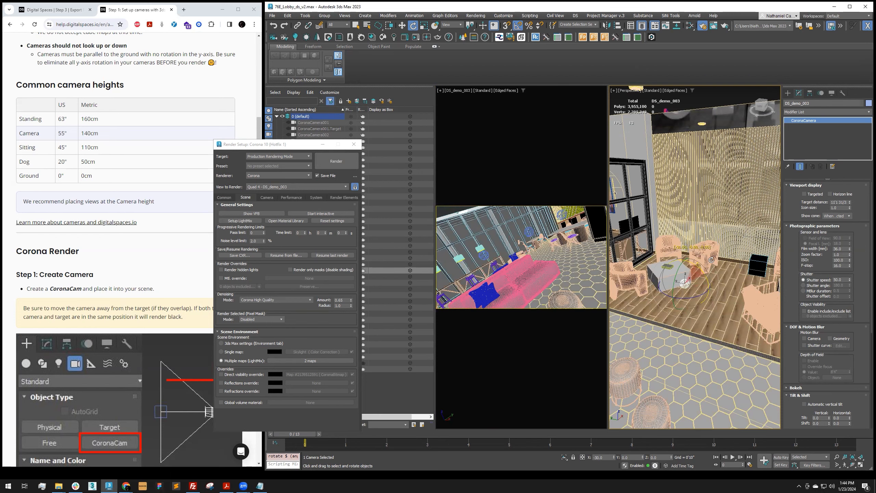
{"action": "key", "text": "ctrl+z"}
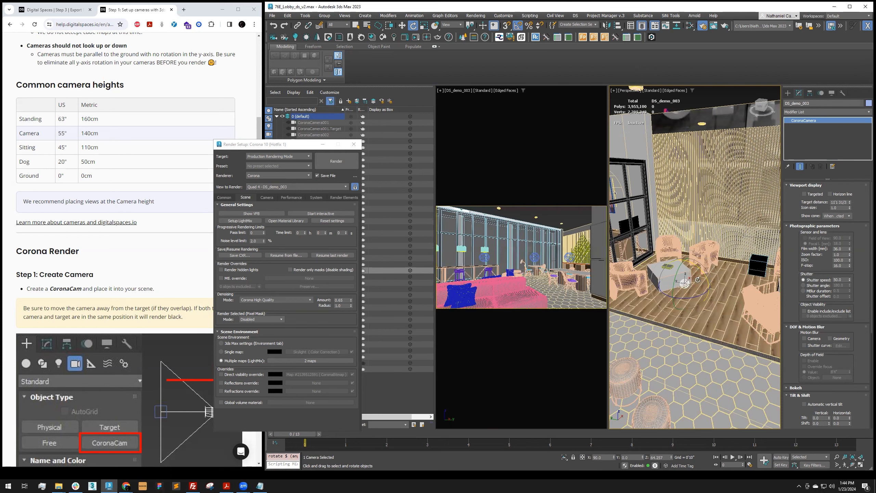
- Rotate camera DS_demo_003 about its vertical axis so its view takes in the pink sofa and the corner of the window wall
{"action": "left_click_drag", "start_coordinate": [672, 281], "coordinate": [709, 290]}
{"action": "key", "text": "ctrl+z"}
{"action": "scroll", "coordinate": [709, 290], "scroll_direction": "down", "scroll_amount": 5}
{"action": "middle_click_drag", "start_coordinate": [708, 290], "coordinate": [698, 300], "text": "alt"}
{"action": "mouse_move", "coordinate": [699, 300]}
{"action": "left_mouse_down"}
{"action": "mouse_move", "coordinate": [722, 278]}
{"action": "mouse_move", "coordinate": [695, 287]}
{"action": "mouse_move", "coordinate": [713, 287]}
{"action": "mouse_move", "coordinate": [714, 299]}
{"action": "left_mouse_up"}
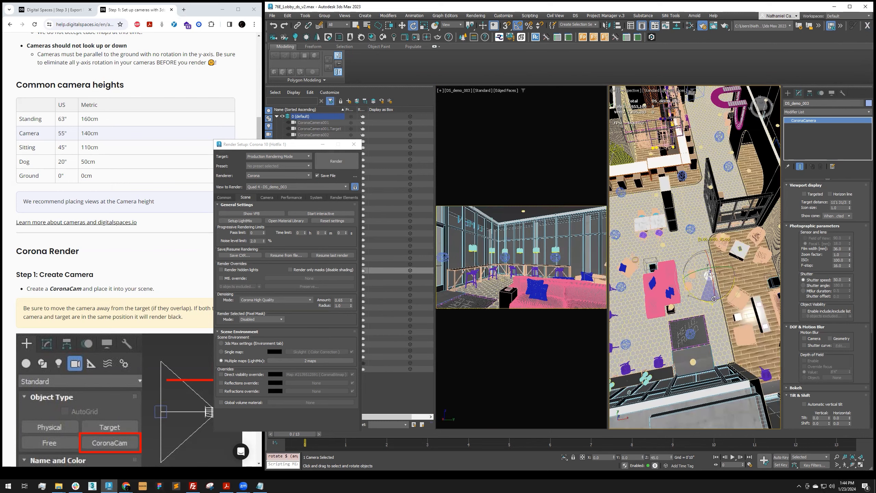
{"action": "left_click_drag", "start_coordinate": [714, 299], "coordinate": [714, 298]}
{"action": "key", "text": "q"}
{"action": "mouse_move", "coordinate": [706, 281]}
{"action": "middle_mouse_down", "text": "alt"}
{"action": "mouse_move", "coordinate": [697, 266]}
{"action": "mouse_move", "coordinate": [694, 276]}
{"action": "middle_mouse_up", "text": "alt"}
{"action": "scroll", "coordinate": [698, 266], "scroll_direction": "down", "scroll_amount": 3}
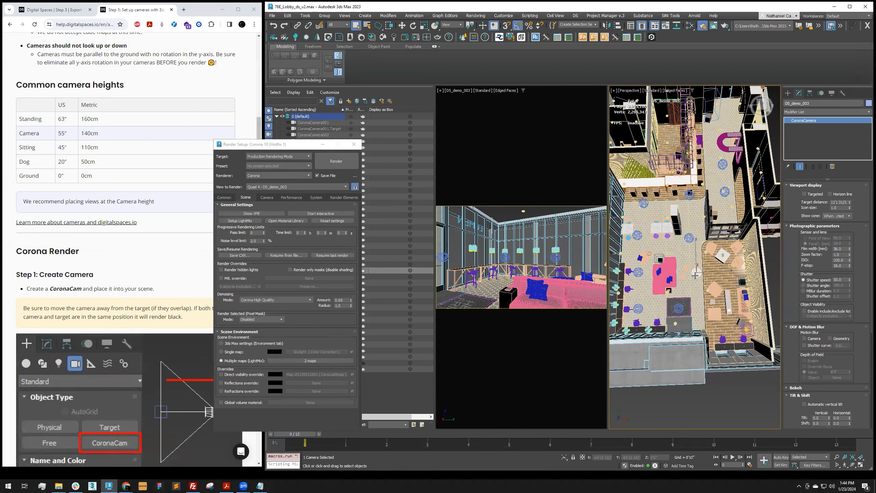
{"action": "middle_click_drag", "start_coordinate": [705, 279], "coordinate": [708, 277], "text": "alt"}
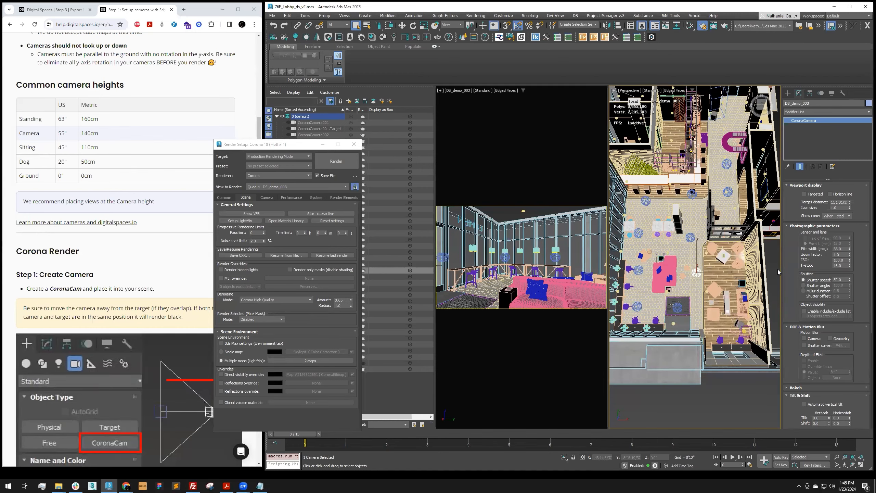
- Turn camera DS_demo_003 horizontally to face the pink sofa and window wall straight on, and clear the selection
{"action": "scroll", "coordinate": [700, 276], "scroll_direction": "up", "scroll_amount": 2}
{"action": "key", "text": "e"}
{"action": "mouse_move", "coordinate": [704, 302]}
{"action": "left_mouse_down"}
{"action": "mouse_move", "coordinate": [708, 268]}
{"action": "mouse_move", "coordinate": [704, 301]}
{"action": "left_mouse_up"}
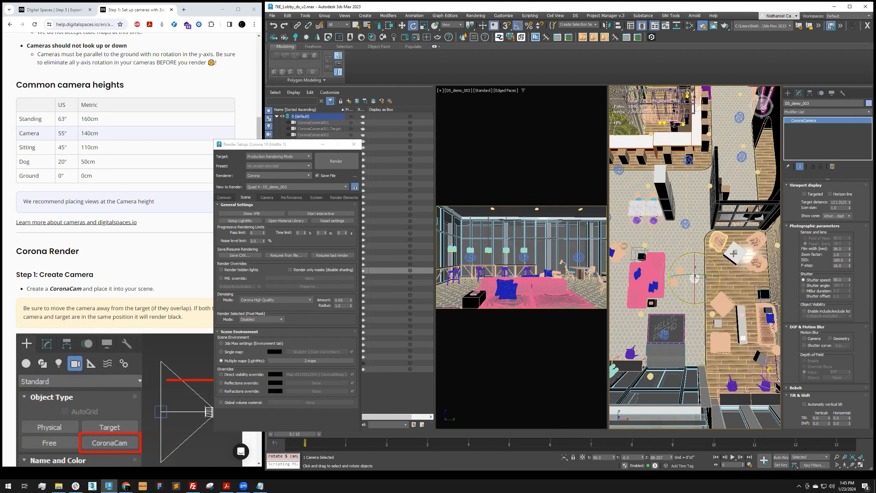
{"action": "scroll", "coordinate": [716, 260], "scroll_direction": "down", "scroll_amount": 4}
{"action": "scroll", "coordinate": [738, 266], "scroll_direction": "up", "scroll_amount": 2}
{"action": "key", "text": "q"}
{"action": "left_click", "coordinate": [711, 244]}
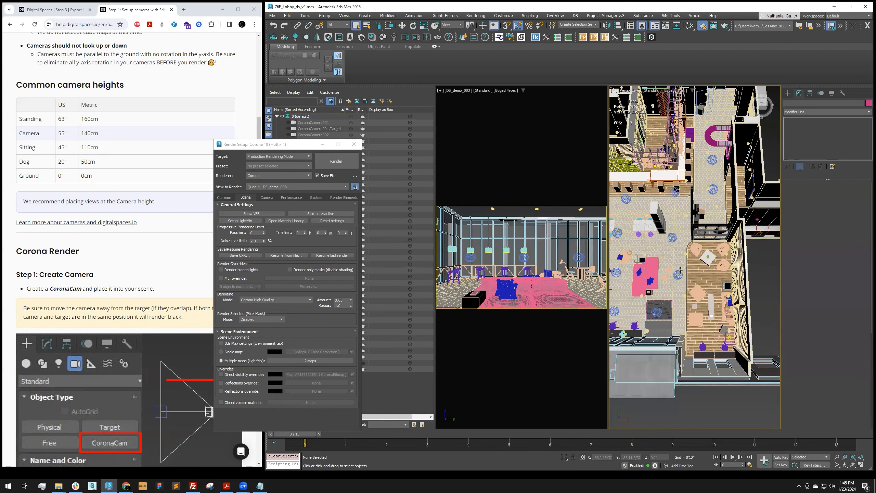
- Review the camera notes on the help page and move the Render Setup window away from the camera list and viewports
{"action": "scroll", "coordinate": [697, 262], "scroll_direction": "down", "scroll_amount": 3}
{"action": "scroll", "coordinate": [697, 261], "scroll_direction": "down", "scroll_amount": 1}
{"action": "scroll", "coordinate": [694, 268], "scroll_direction": "up", "scroll_amount": 4}
{"action": "middle_click_drag", "start_coordinate": [696, 268], "coordinate": [707, 250]}
{"action": "key", "text": "q"}
{"action": "left_click_drag", "start_coordinate": [281, 150], "coordinate": [407, 269]}
{"action": "scroll", "coordinate": [223, 301], "scroll_direction": "down", "scroll_amount": 4}
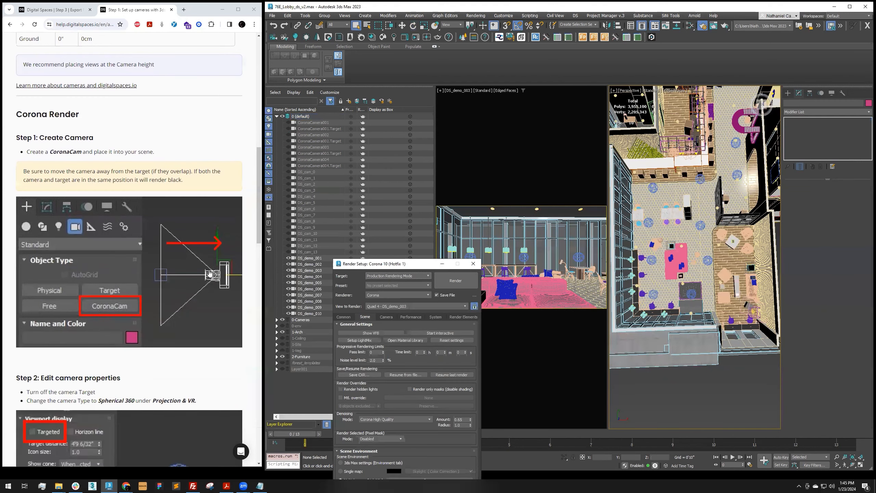
{"action": "scroll", "coordinate": [223, 300], "scroll_direction": "up", "scroll_amount": 7}
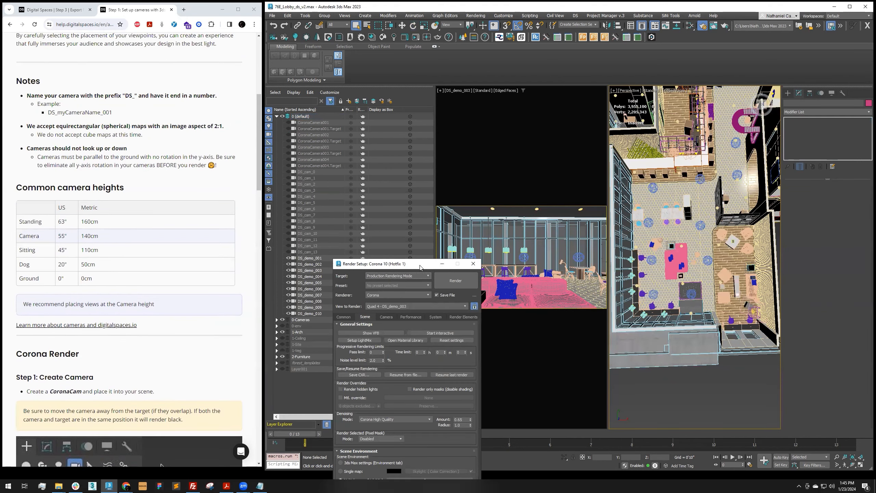
{"action": "left_click_drag", "start_coordinate": [420, 267], "coordinate": [517, 112]}
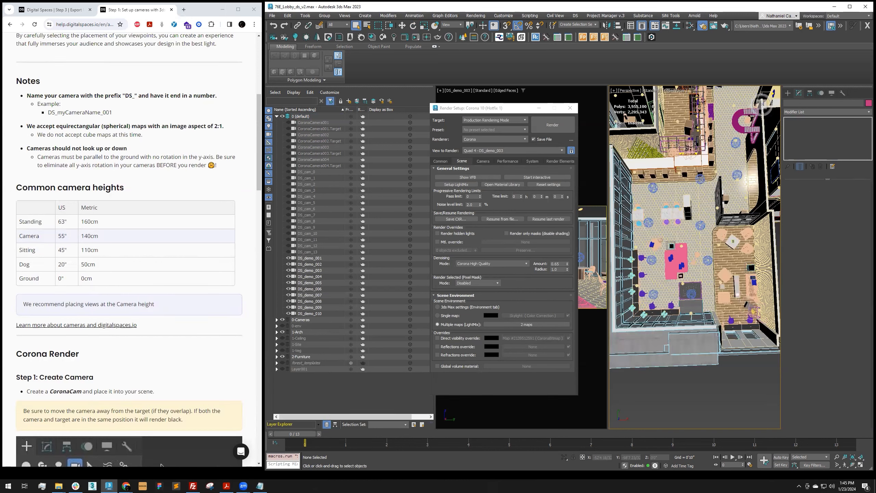
{"action": "left_click_drag", "start_coordinate": [504, 108], "coordinate": [186, 154]}
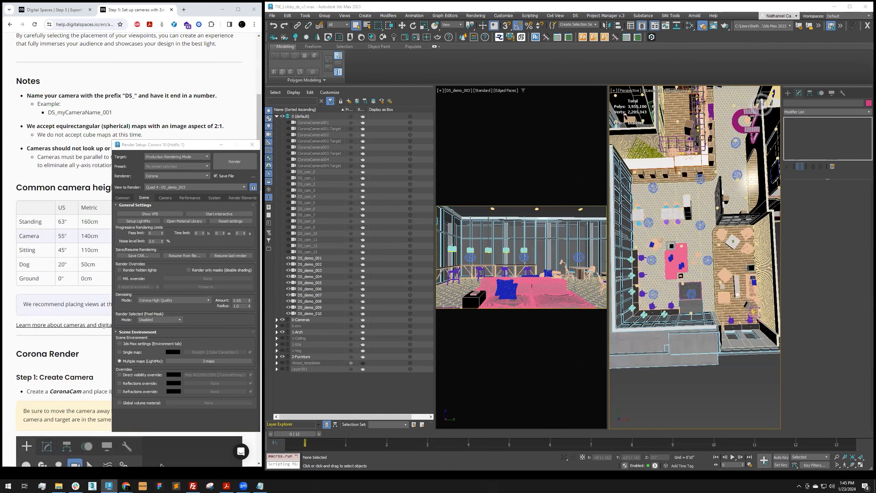
- Check which camera stands on the dark entrance mat near the pink sofa, and clear the selection
{"action": "left_click", "coordinate": [660, 402]}
{"action": "middle_click_drag", "start_coordinate": [745, 295], "coordinate": [719, 289]}
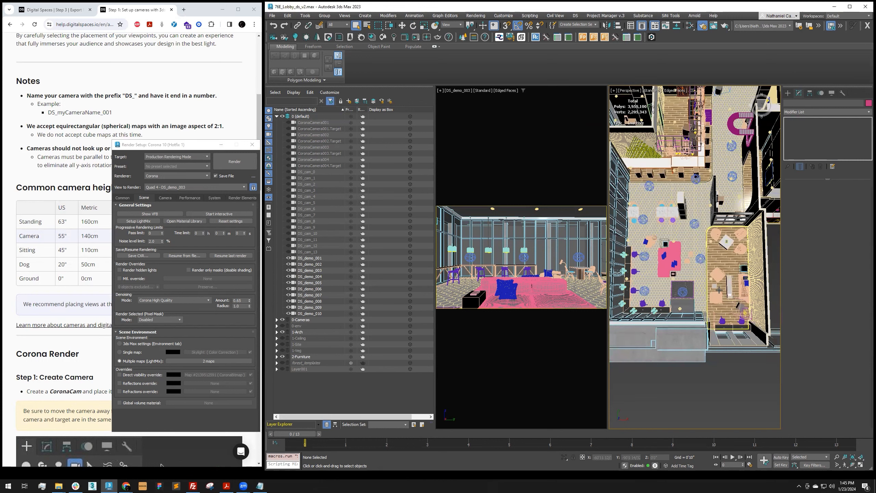
{"action": "left_click", "coordinate": [683, 290]}
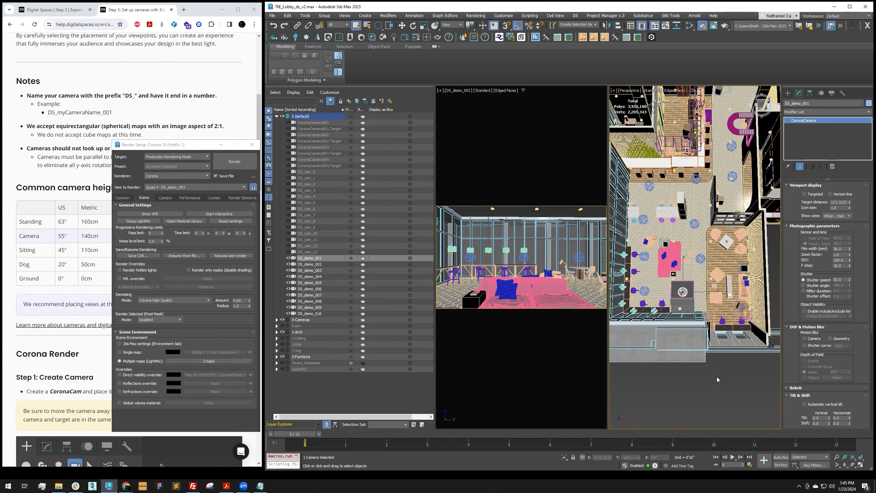
{"action": "left_click", "coordinate": [717, 376]}
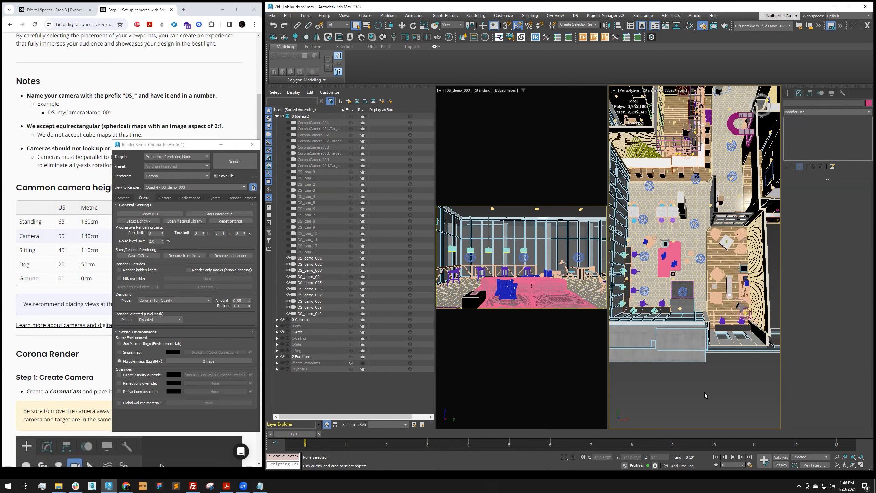
- Switch to the Digital Spaces browser window and place it over the 3D scene
{"action": "mouse_move", "coordinate": [126, 485]}
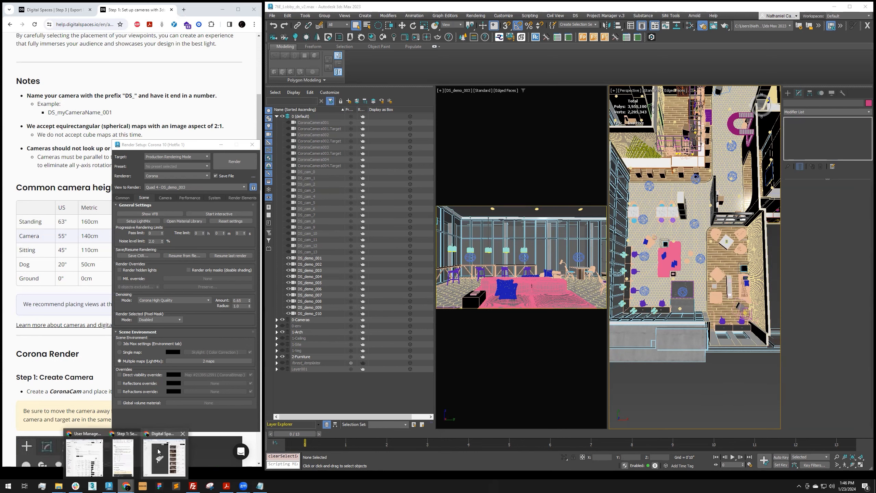
{"action": "left_click", "coordinate": [164, 454]}
{"action": "left_click_drag", "start_coordinate": [320, 13], "coordinate": [175, 73]}
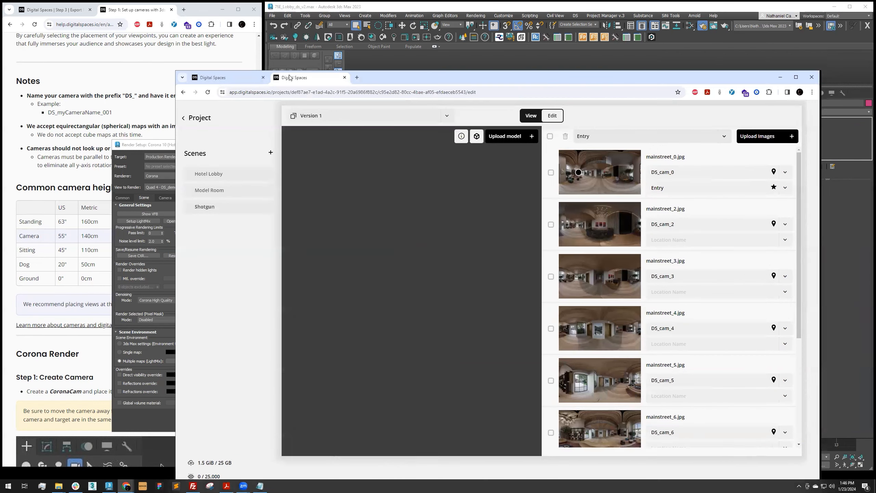
{"action": "left_click_drag", "start_coordinate": [436, 76], "coordinate": [473, 35]}
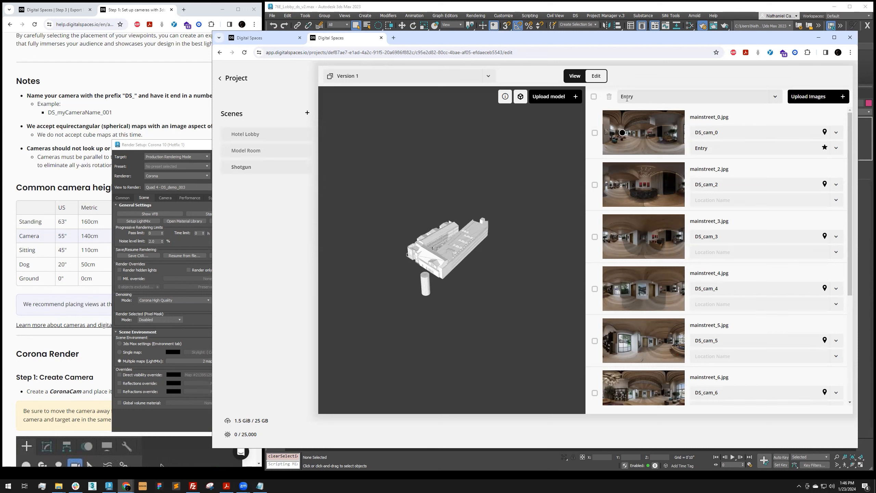
- Examine the starting location choices and the uploaded panoramas of the Shotgun scene
{"action": "left_click", "coordinate": [779, 99]}
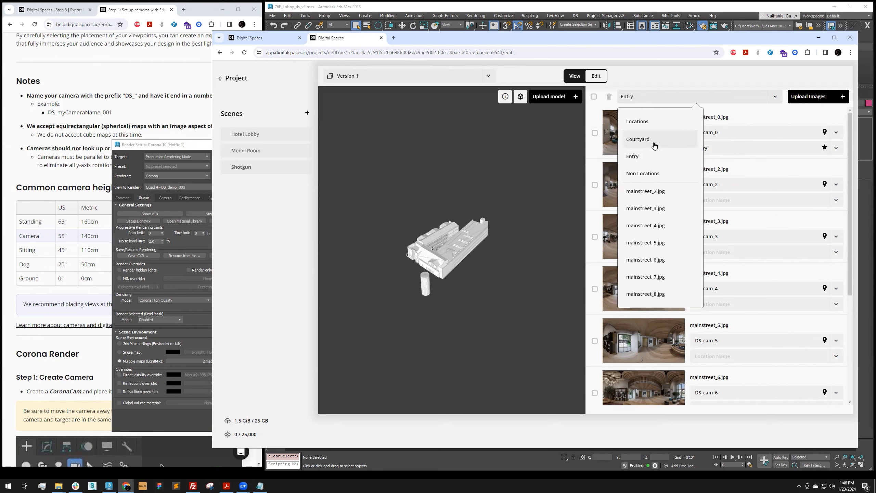
{"action": "left_click", "coordinate": [768, 117]}
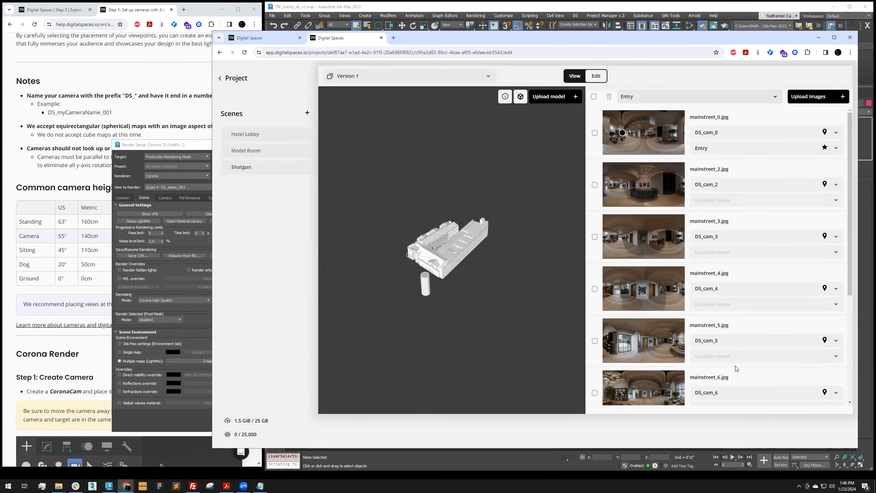
{"action": "scroll", "coordinate": [751, 321], "scroll_direction": "down", "scroll_amount": 3}
{"action": "scroll", "coordinate": [752, 320], "scroll_direction": "up", "scroll_amount": 3}
- View the scene locations offered in the shared 135 Palisades tour, and return to the project editor
{"action": "left_click", "coordinate": [266, 39]}
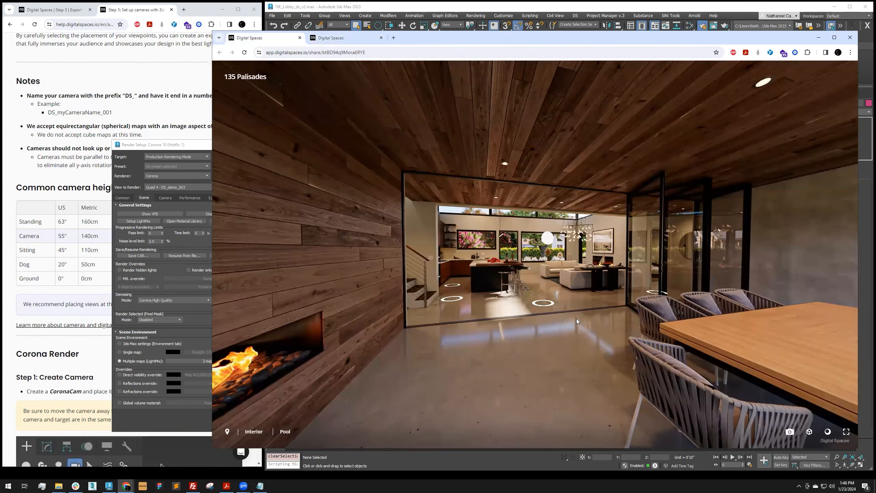
{"action": "left_click", "coordinate": [254, 432]}
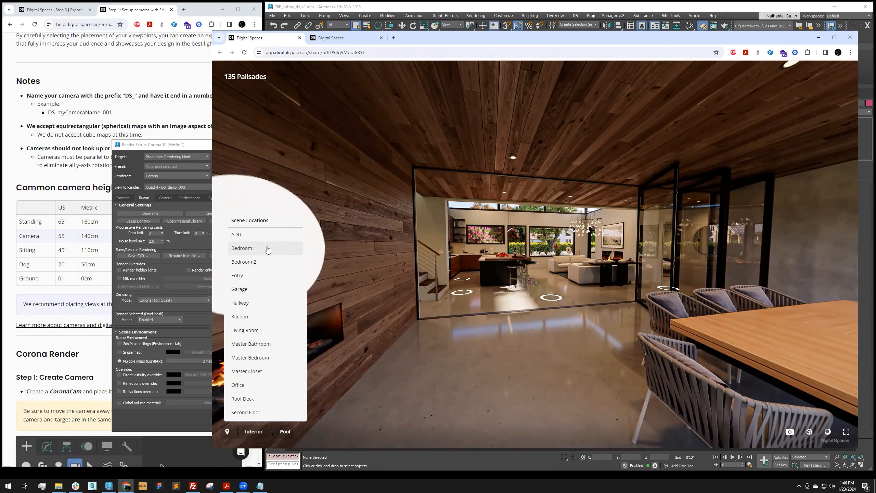
{"action": "left_click", "coordinate": [331, 38]}
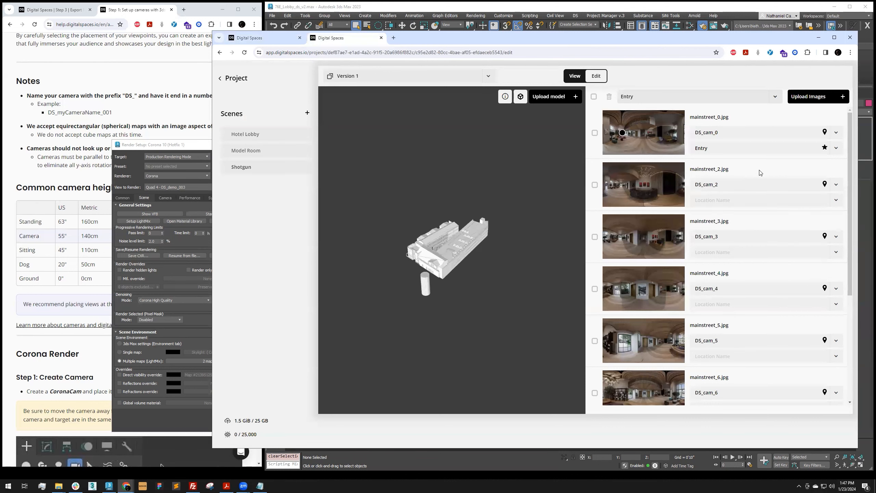
- Go back to the overview of all projects and open the 135 Palisades project for editing
{"action": "left_click", "coordinate": [238, 78]}
{"action": "left_click", "coordinate": [242, 77]}
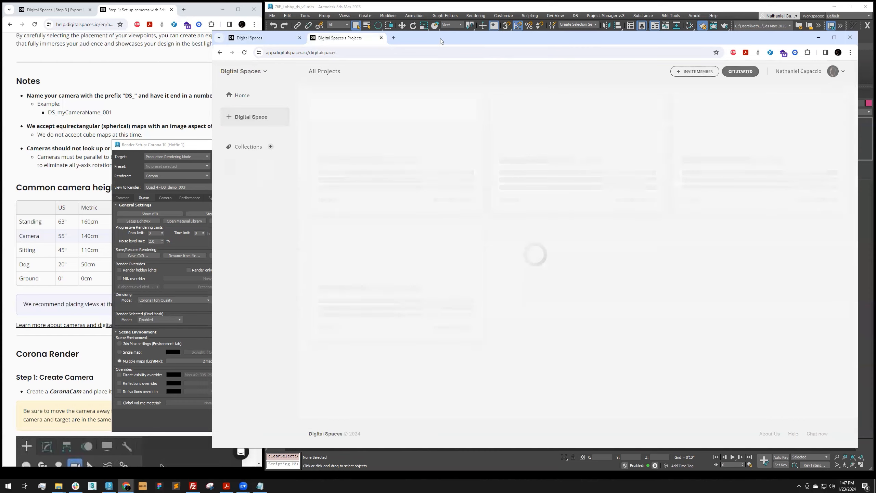
{"action": "left_click_drag", "start_coordinate": [440, 38], "coordinate": [444, 36]}
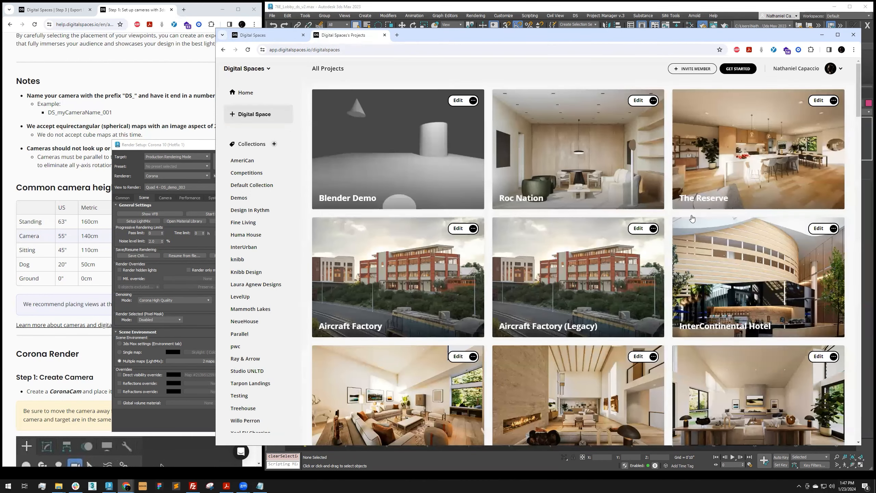
{"action": "scroll", "coordinate": [670, 215], "scroll_direction": "down", "scroll_amount": 5}
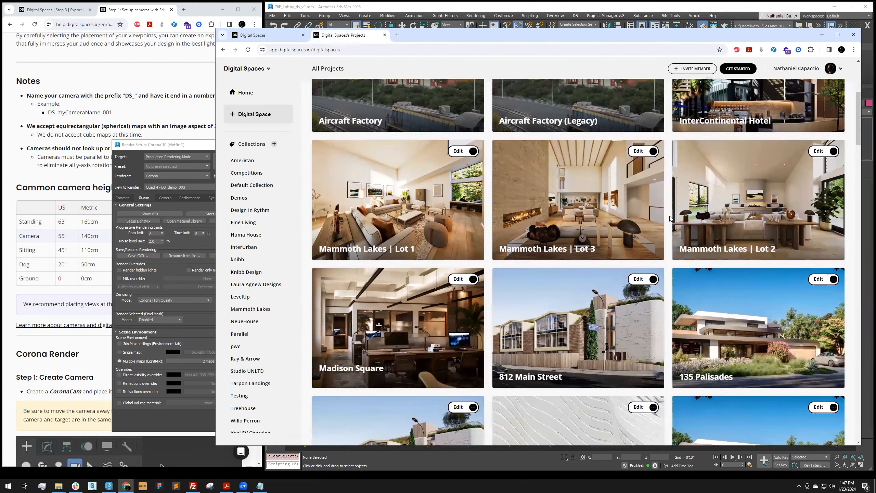
{"action": "left_click", "coordinate": [820, 280]}
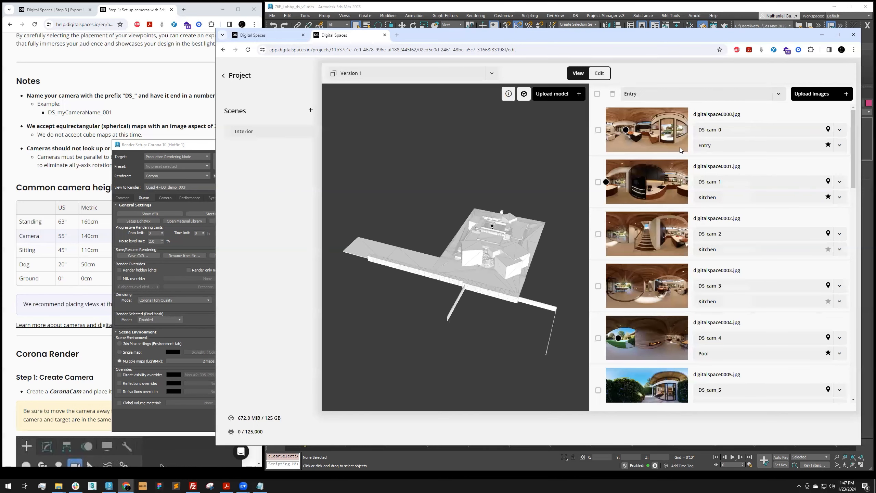
- Jump to the Kitchen location in the shared 135 Palisades tour, and return to the scene editor
{"action": "left_click", "coordinate": [266, 35]}
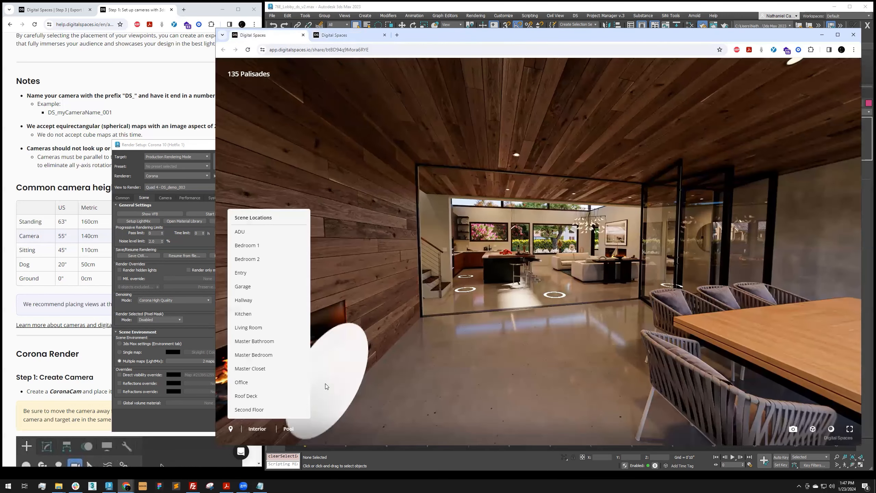
{"action": "left_click", "coordinate": [260, 314]}
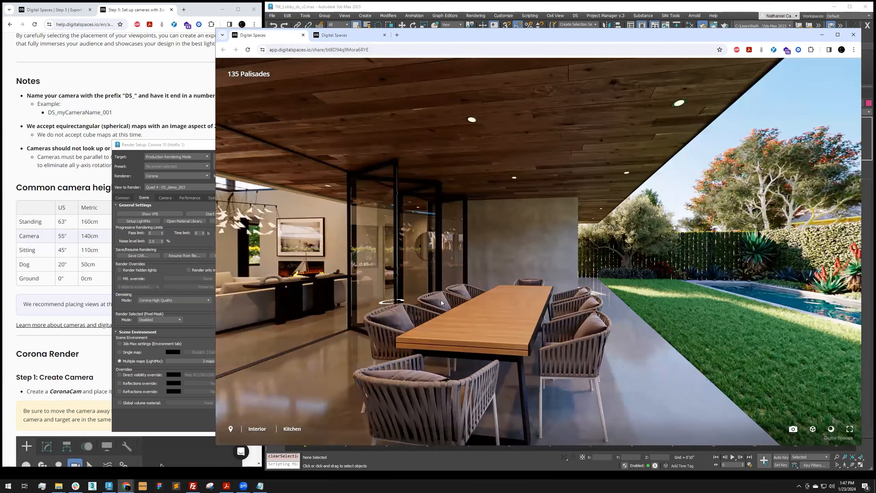
{"action": "left_click", "coordinate": [336, 35]}
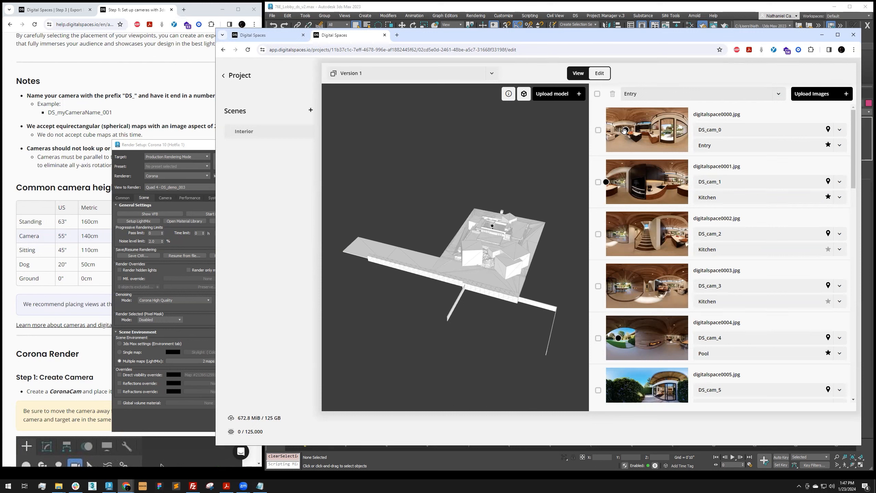
- Adjust the starting-view markers on the DS_cam_0 and DS_cam_1 panoramas and check the list of starting locations
{"action": "mouse_move", "coordinate": [625, 130]}
{"action": "left_mouse_down"}
{"action": "mouse_move", "coordinate": [663, 131]}
{"action": "mouse_move", "coordinate": [629, 132]}
{"action": "mouse_move", "coordinate": [647, 132]}
{"action": "left_mouse_up"}
{"action": "left_click_drag", "start_coordinate": [629, 134], "coordinate": [624, 134]}
{"action": "left_click_drag", "start_coordinate": [606, 181], "coordinate": [646, 182]}
{"action": "left_click_drag", "start_coordinate": [647, 182], "coordinate": [609, 181]}
{"action": "left_click_drag", "start_coordinate": [627, 129], "coordinate": [623, 129]}
{"action": "left_click", "coordinate": [779, 95]}
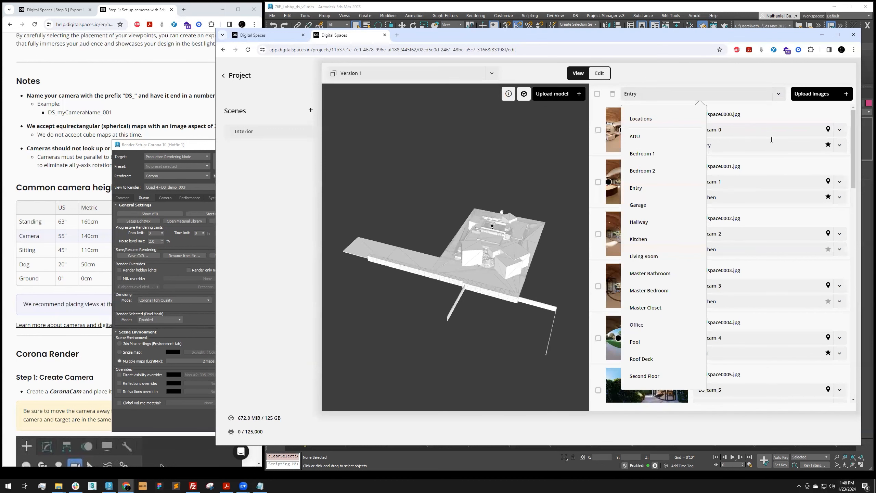
{"action": "left_click", "coordinate": [768, 116]}
- Move the starting-view marker on the DS_cam_0 panorama to the middle of the image, previewing the Interior scene before and after
{"action": "left_click", "coordinate": [577, 73]}
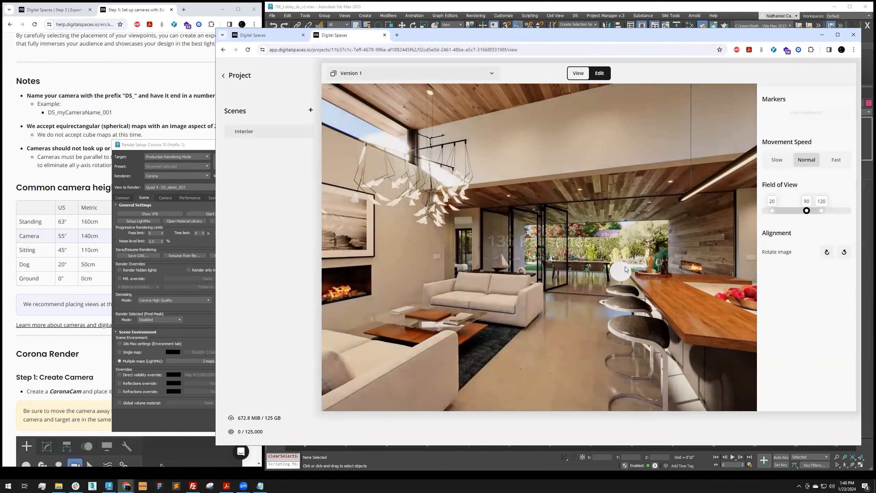
{"action": "left_click", "coordinate": [601, 74]}
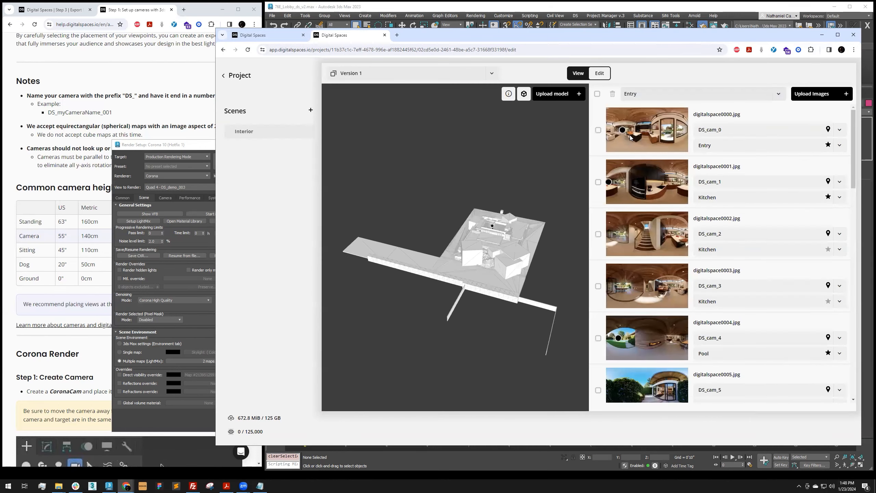
{"action": "left_click_drag", "start_coordinate": [622, 129], "coordinate": [649, 129]}
{"action": "left_click", "coordinate": [578, 73]}
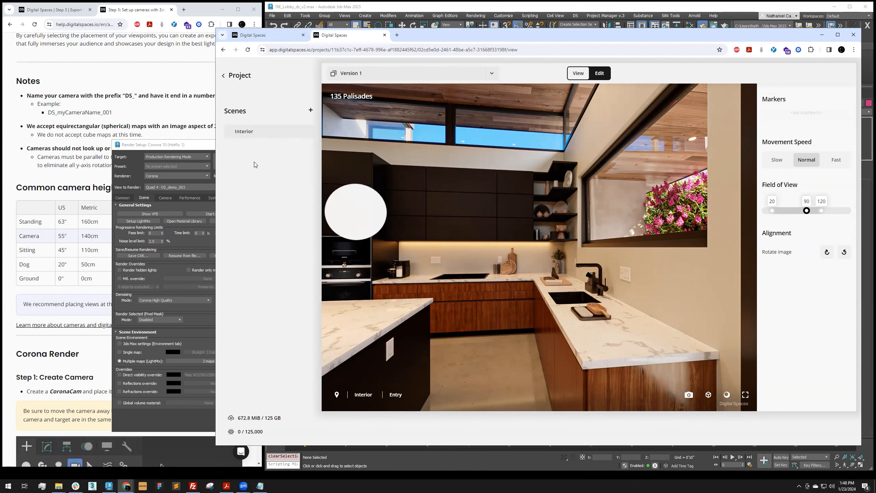
- Open the 135 Palisades project page and look at which scenes can be chosen as its starting scene
{"action": "left_click", "coordinate": [245, 79]}
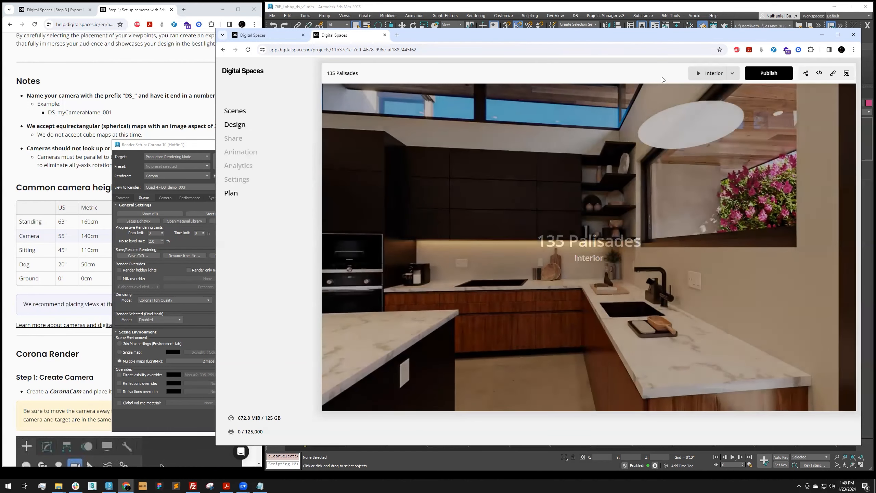
{"action": "left_click", "coordinate": [732, 73]}
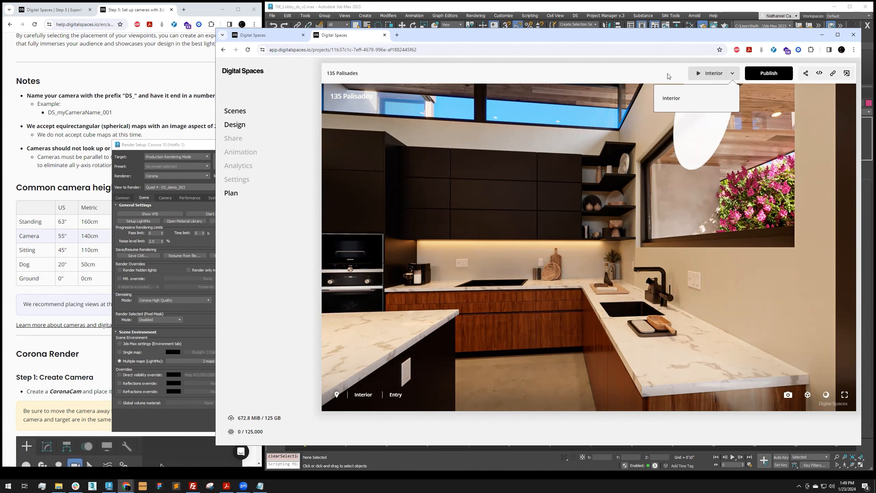
{"action": "left_click", "coordinate": [668, 76]}
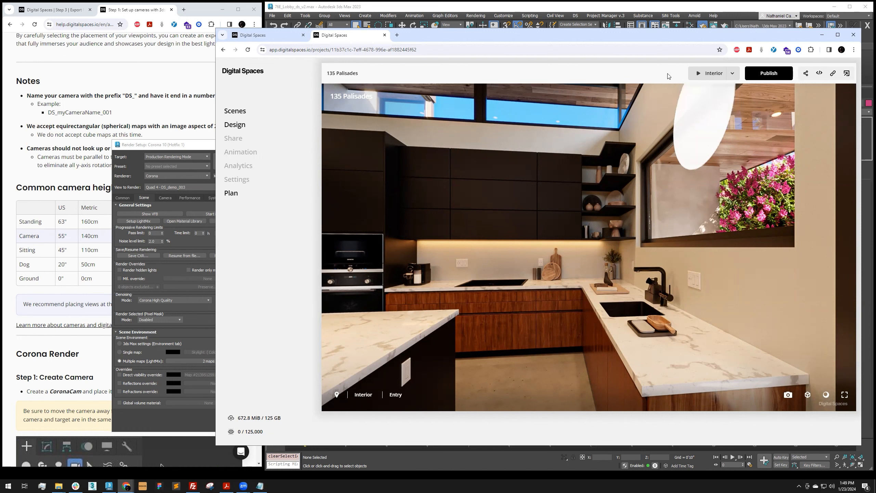
{"action": "left_click", "coordinate": [715, 70]}
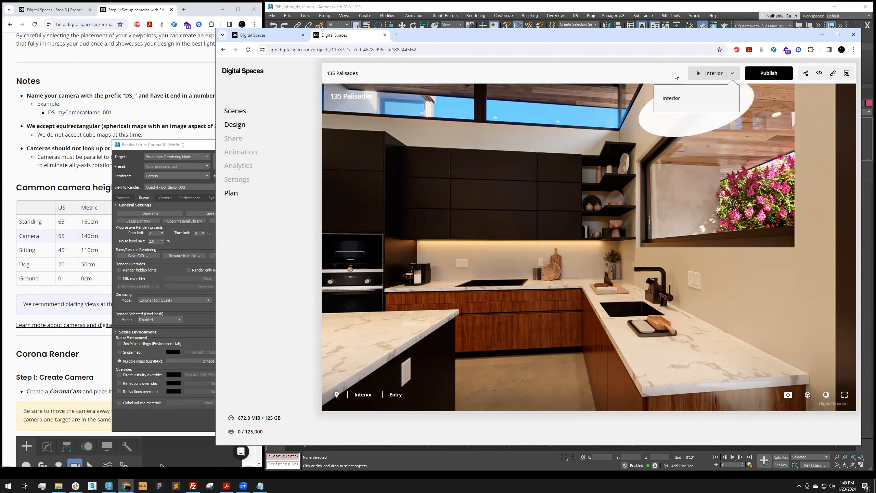
- Select Interior as the starting scene, preview the Master Closet location in the shared tour, and return to the scene editor
{"action": "left_click", "coordinate": [695, 101]}
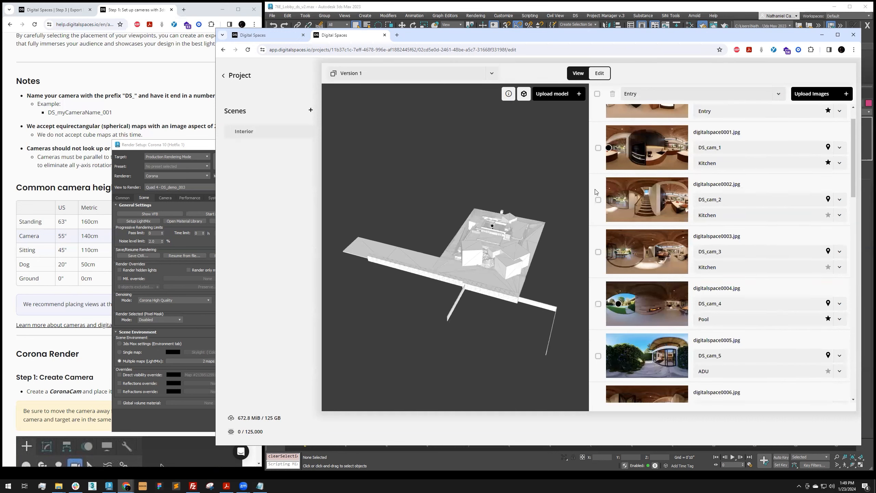
{"action": "left_click", "coordinate": [266, 35]}
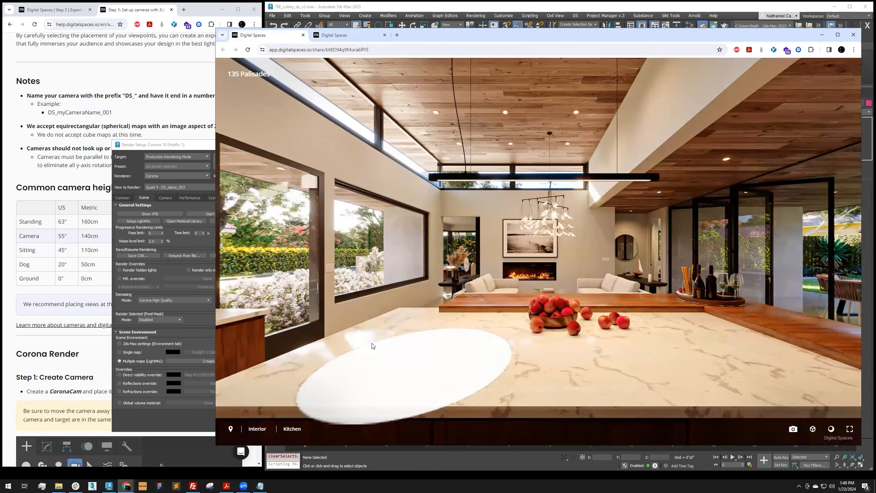
{"action": "left_click", "coordinate": [274, 433]}
{"action": "left_click", "coordinate": [259, 357]}
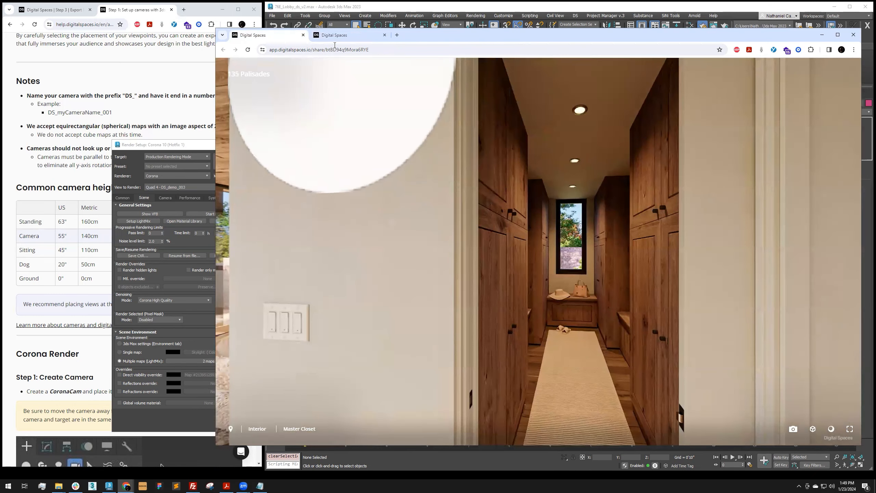
{"action": "left_click", "coordinate": [349, 35]}
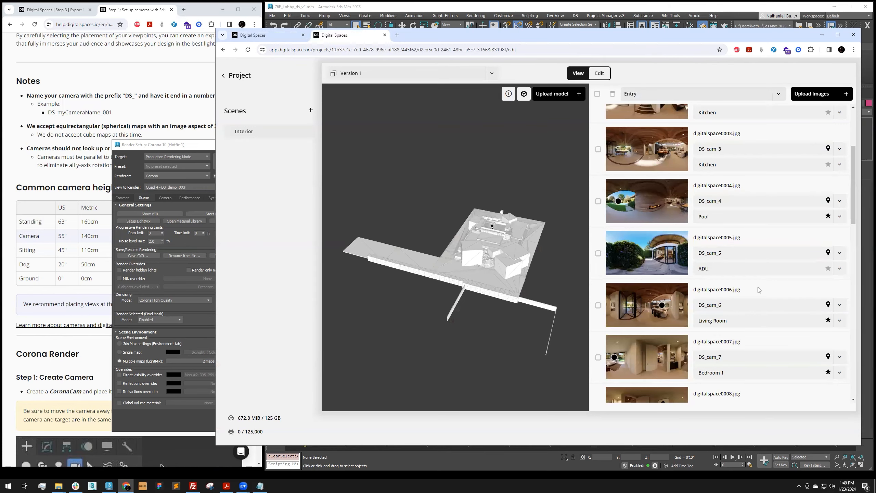
- Minimize the Digital Spaces browser and Render Setup windows, and open the help article "Step 2: Render 360 panos with Corona for 3ds Max"
{"action": "left_click", "coordinate": [821, 36]}
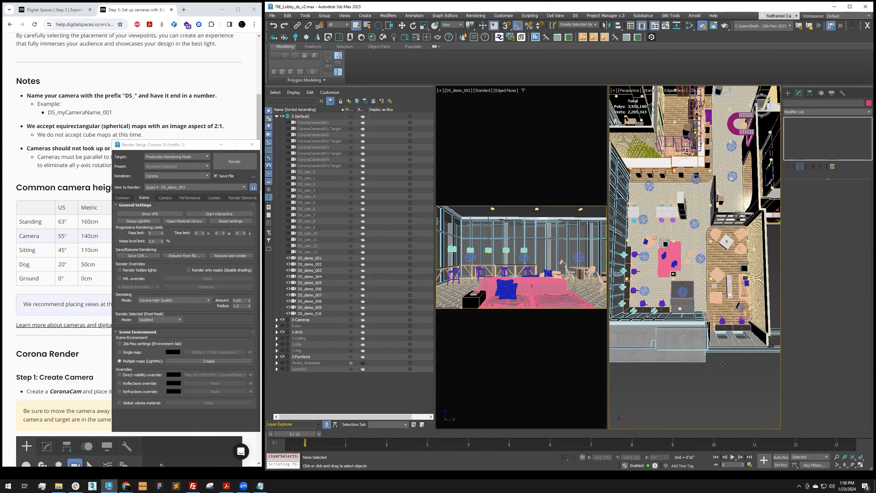
{"action": "left_click", "coordinate": [221, 145]}
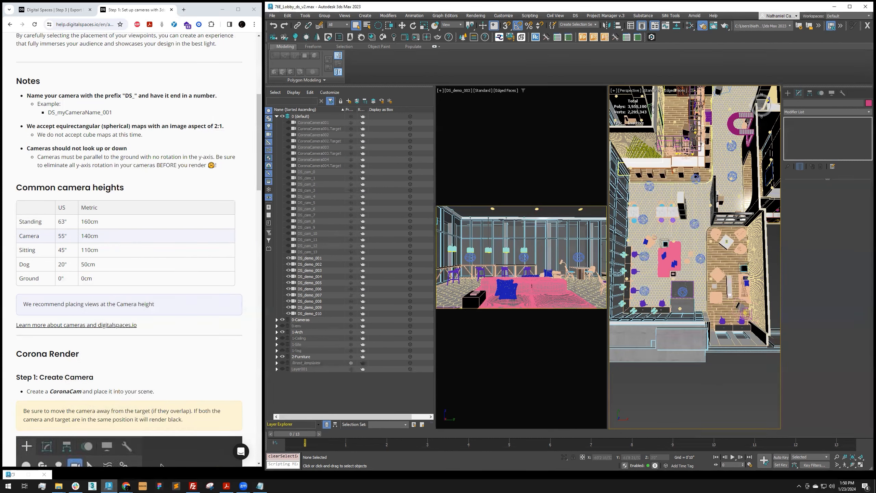
{"action": "scroll", "coordinate": [107, 290], "scroll_direction": "down", "scroll_amount": 4}
{"action": "scroll", "coordinate": [105, 292], "scroll_direction": "down", "scroll_amount": 20}
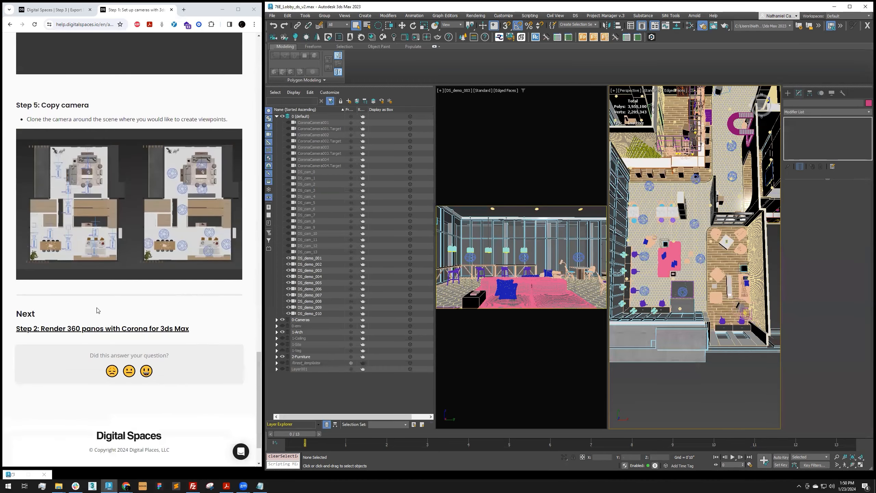
{"action": "left_click", "coordinate": [80, 276]}
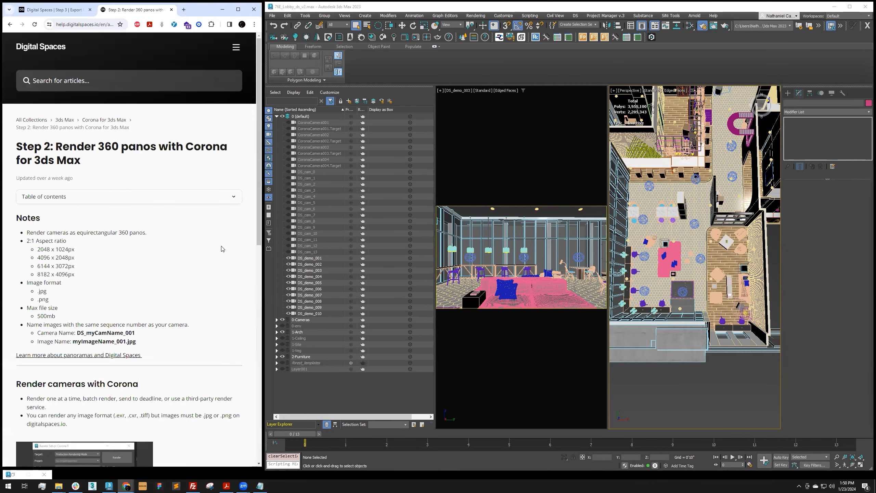
- Restore the Render Setup window and give the render a Custom output size with an image aspect of 2
{"action": "left_click", "coordinate": [705, 382]}
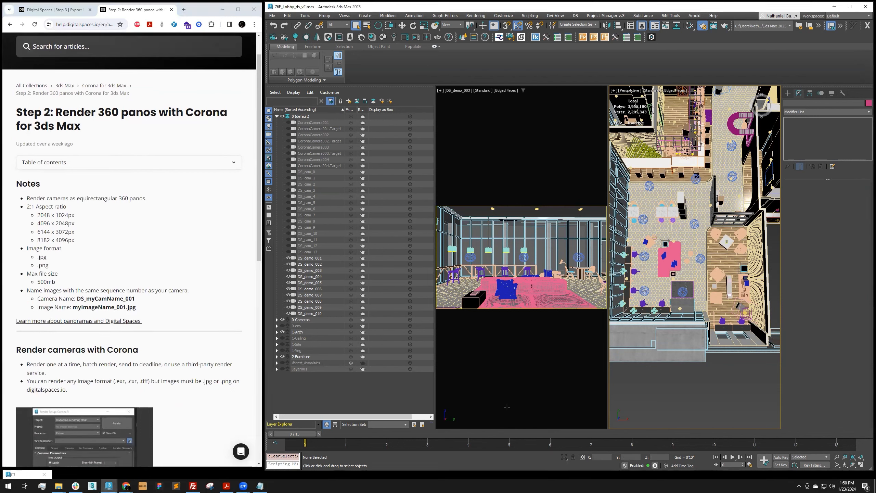
{"action": "left_click", "coordinate": [29, 474]}
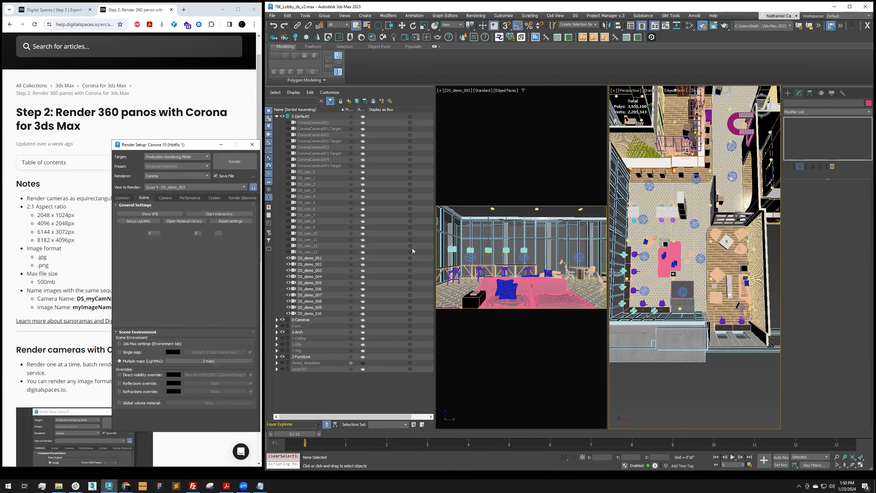
{"action": "left_click_drag", "start_coordinate": [186, 148], "coordinate": [572, 100]}
{"action": "left_click", "coordinate": [496, 156]}
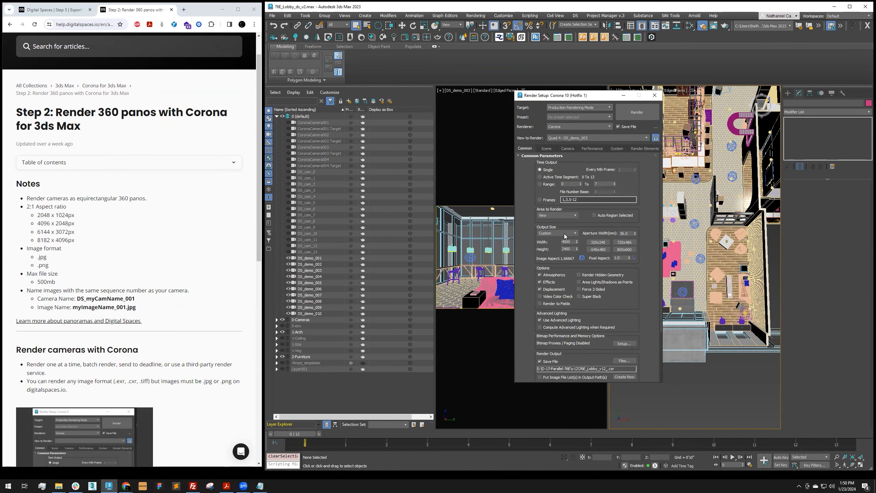
{"action": "left_click", "coordinate": [562, 234]}
{"action": "left_click", "coordinate": [544, 239]}
{"action": "left_click_drag", "start_coordinate": [576, 258], "coordinate": [553, 259]}
{"action": "type", "text": "2"}
{"action": "key", "text": "Return"}
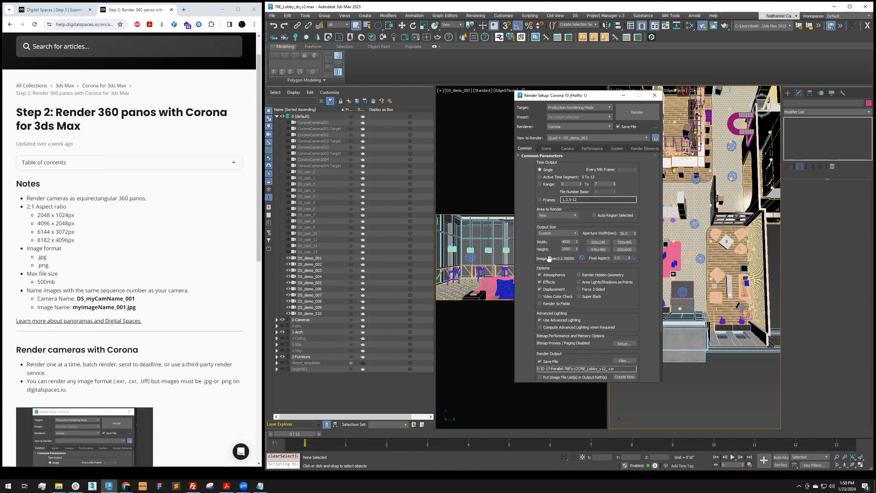
- Try output widths of 4096, 2048 and 6144 pixels at the 2:1 image aspect
{"action": "double_click", "coordinate": [572, 241]}
{"action": "type", "text": "40"}
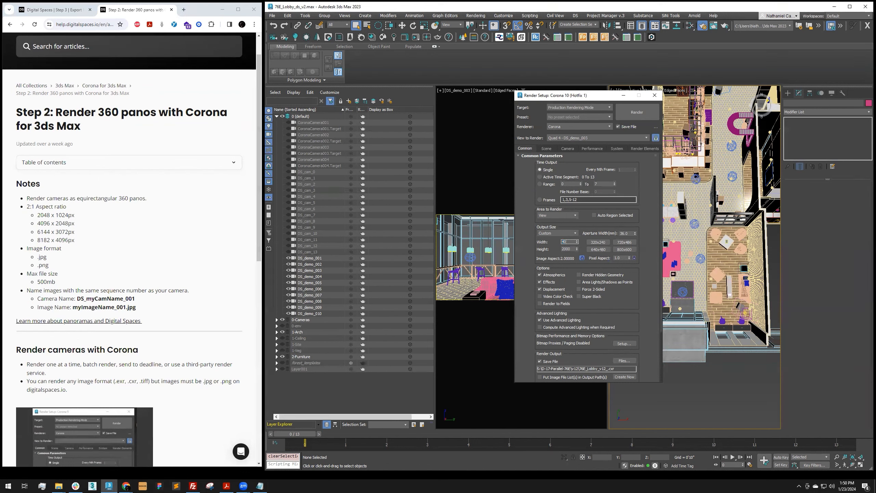
{"action": "type", "text": "96"}
{"action": "key", "text": "Return"}
{"action": "type", "text": "2048"}
{"action": "key", "text": "Return"}
{"action": "double_click", "coordinate": [563, 243]}
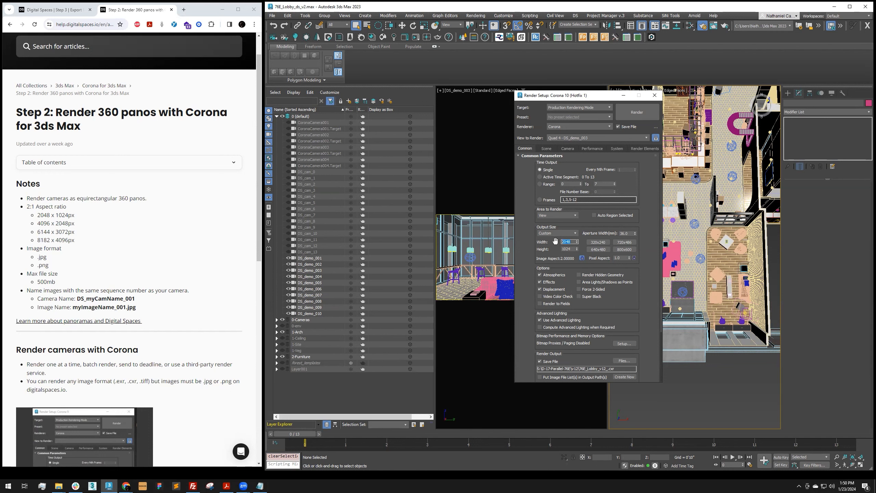
{"action": "left_click", "coordinate": [572, 241]}
{"action": "type", "text": "000"}
{"action": "key", "text": "Return"}
{"action": "type", "text": "6144"}
- Check the 8182 x 4096px size listed in the article, and set the render output to 4096 x 2048 pixels
{"action": "left_click_drag", "start_coordinate": [38, 239], "coordinate": [51, 239]}
{"action": "left_click", "coordinate": [50, 238]}
{"action": "left_click", "coordinate": [39, 238]}
{"action": "left_click", "coordinate": [50, 240]}
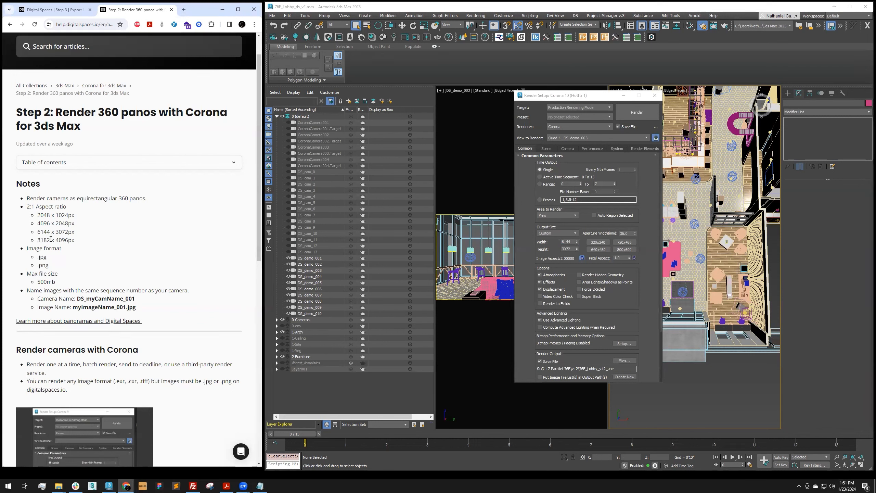
{"action": "left_click_drag", "start_coordinate": [55, 240], "coordinate": [68, 241]}
{"action": "left_click", "coordinate": [69, 240]}
{"action": "double_click", "coordinate": [571, 241]}
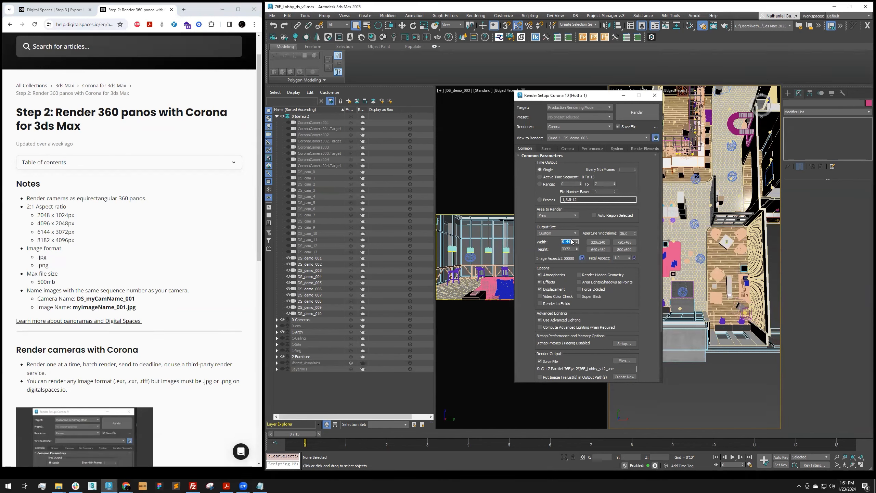
{"action": "left_click", "coordinate": [568, 242]}
{"action": "double_click", "coordinate": [569, 242]}
{"action": "left_click_drag", "start_coordinate": [576, 96], "coordinate": [555, 95]}
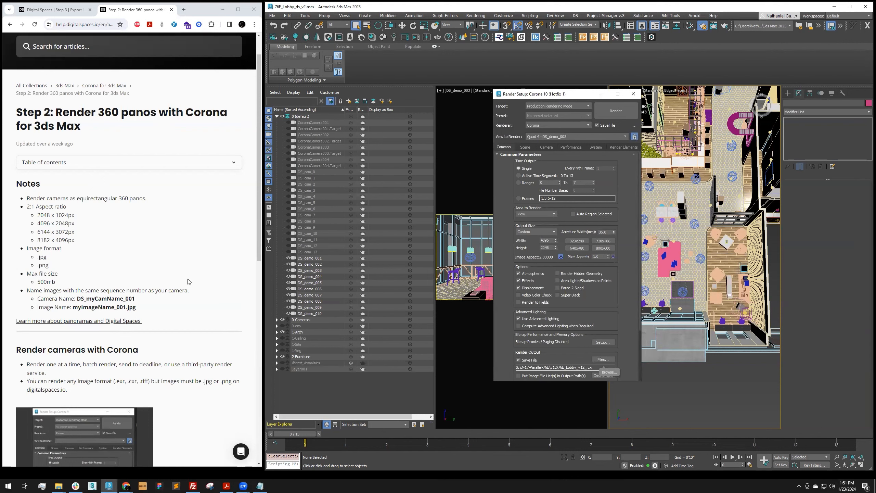
- Select the DS_demo_001 camera, move Render Setup aside, and look through the available rendering commands
{"action": "left_click", "coordinate": [329, 257]}
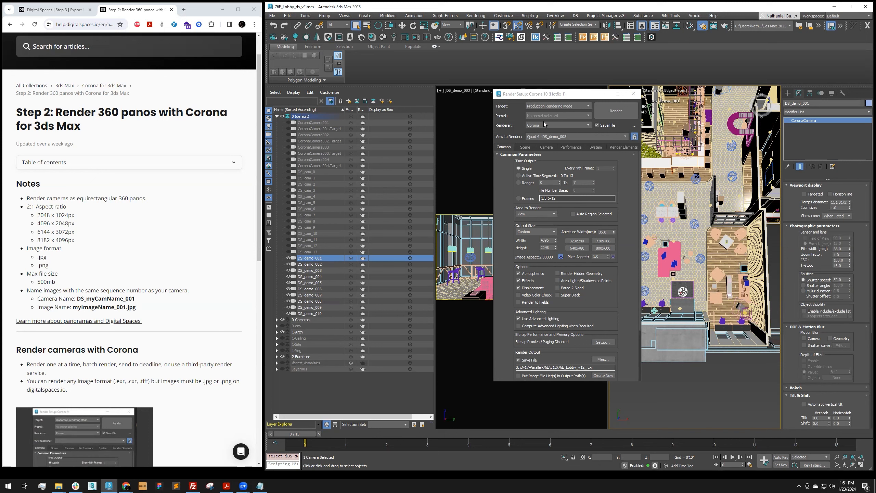
{"action": "left_click_drag", "start_coordinate": [563, 94], "coordinate": [558, 97]}
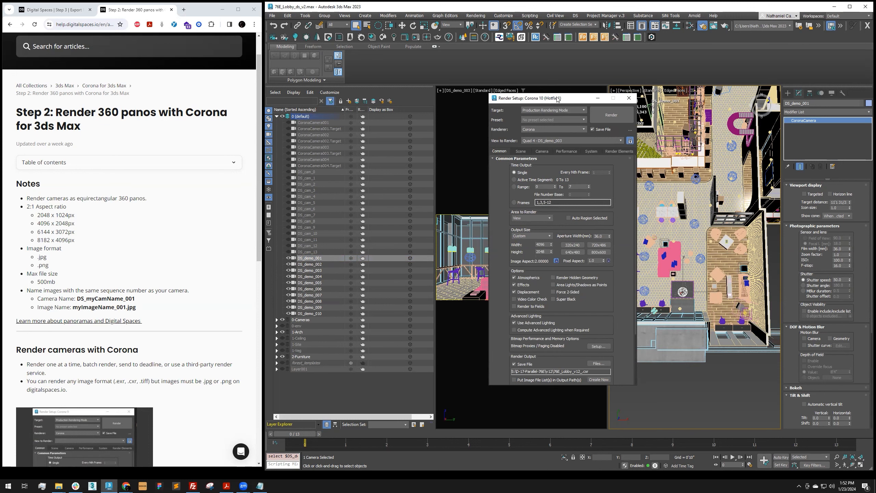
{"action": "left_click_drag", "start_coordinate": [557, 98], "coordinate": [593, 71]}
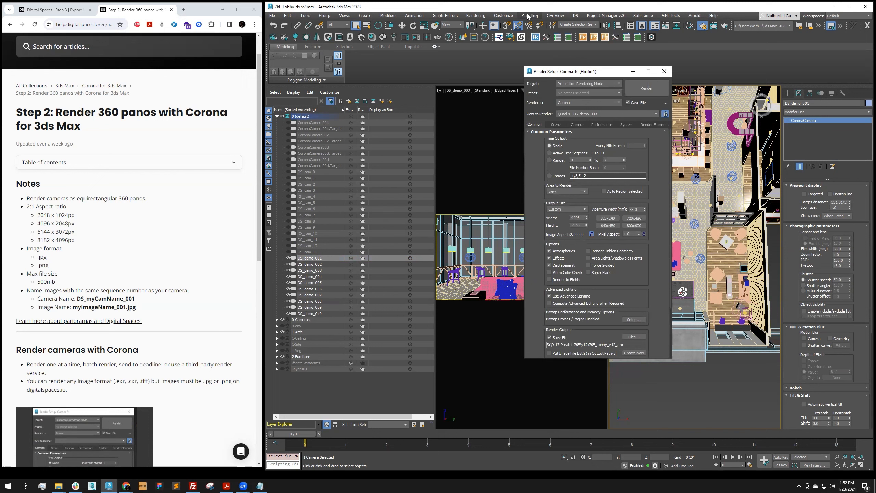
{"action": "left_click", "coordinate": [476, 16]}
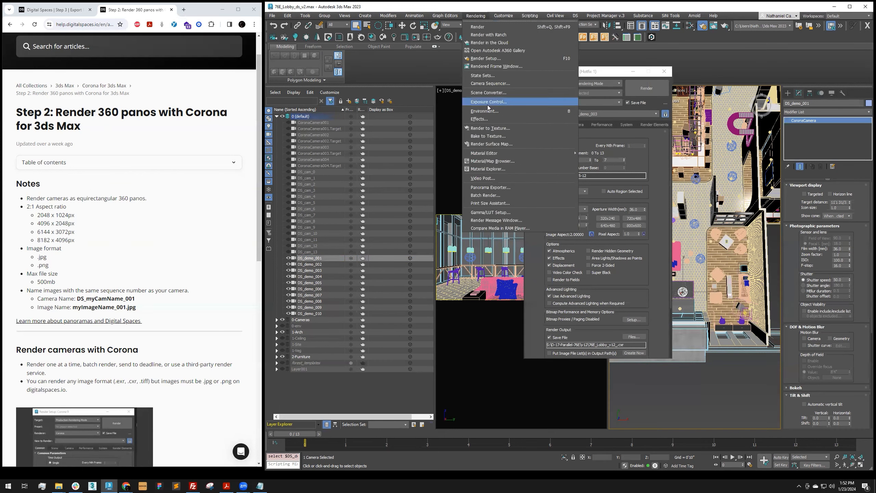
{"action": "left_click", "coordinate": [531, 8]}
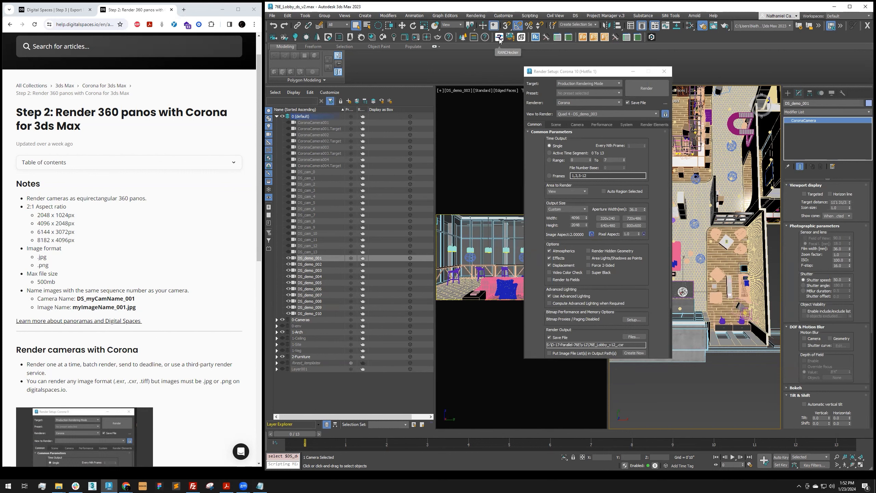
- Highlight the cameras DS_demo_001 through DS_demo_010 in the scene list and clear the selection
{"action": "left_click", "coordinate": [310, 313]}
{"action": "left_click", "coordinate": [309, 258], "text": "shift"}
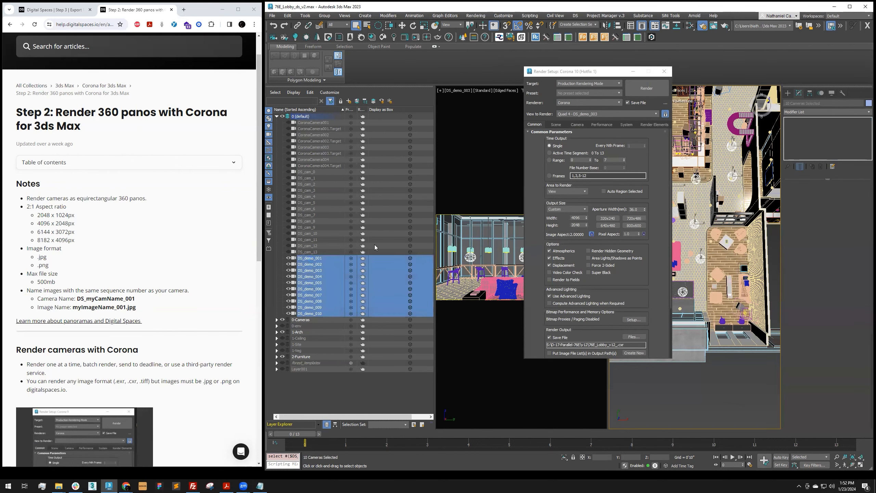
{"action": "left_click", "coordinate": [335, 382]}
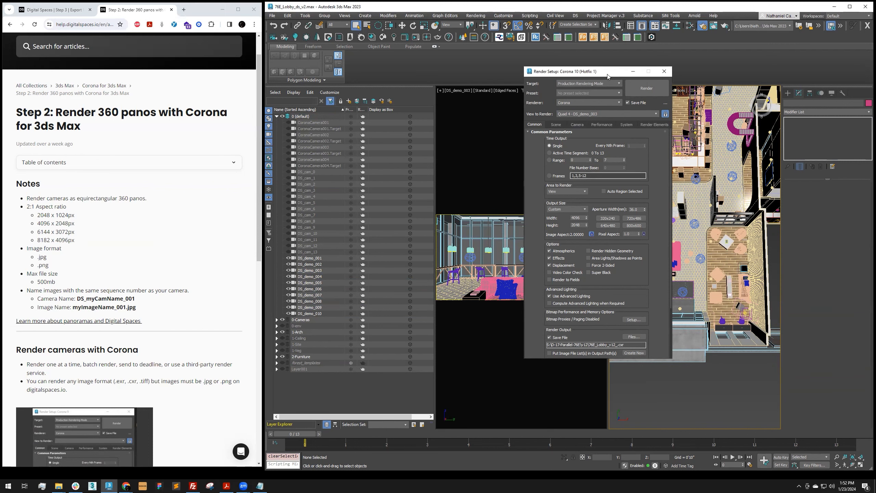
- View the Digital Spaces Exporter beside Render Setup, postponing its update, and close the exporter
{"action": "left_click_drag", "start_coordinate": [608, 76], "coordinate": [705, 112]}
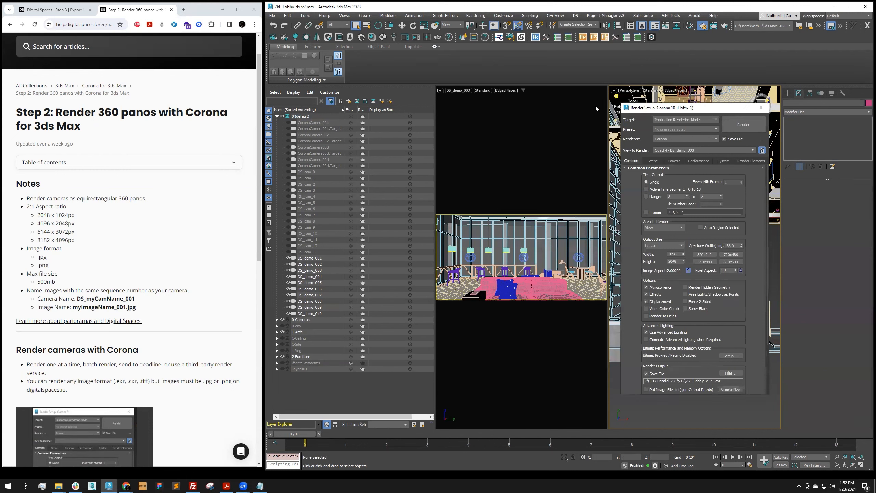
{"action": "left_click", "coordinate": [521, 37]}
{"action": "left_click", "coordinate": [569, 268]}
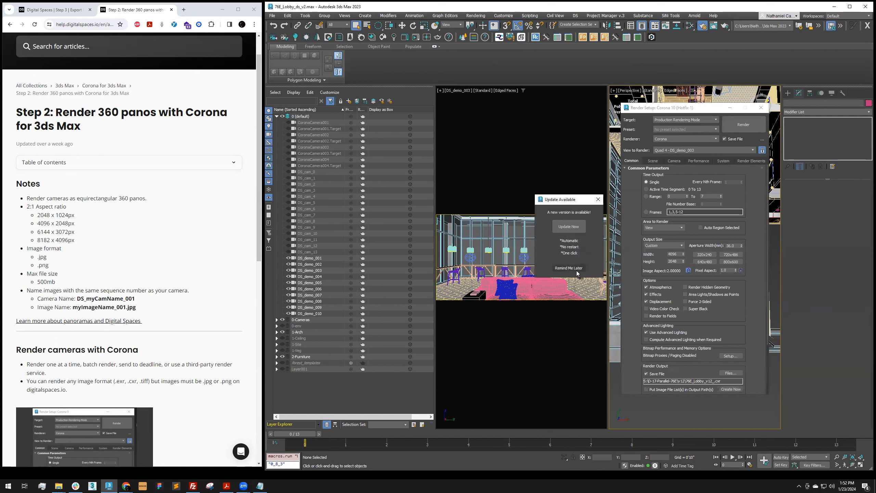
{"action": "left_click_drag", "start_coordinate": [573, 197], "coordinate": [551, 195]}
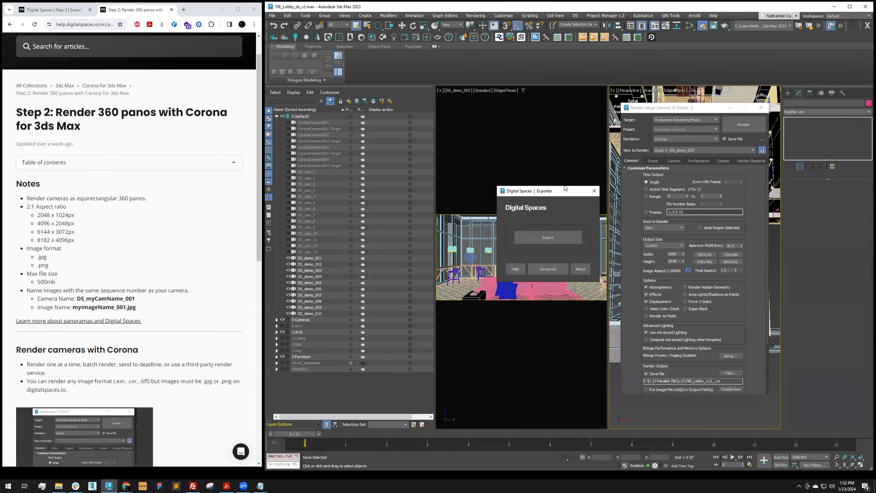
{"action": "left_click_drag", "start_coordinate": [568, 191], "coordinate": [566, 175]}
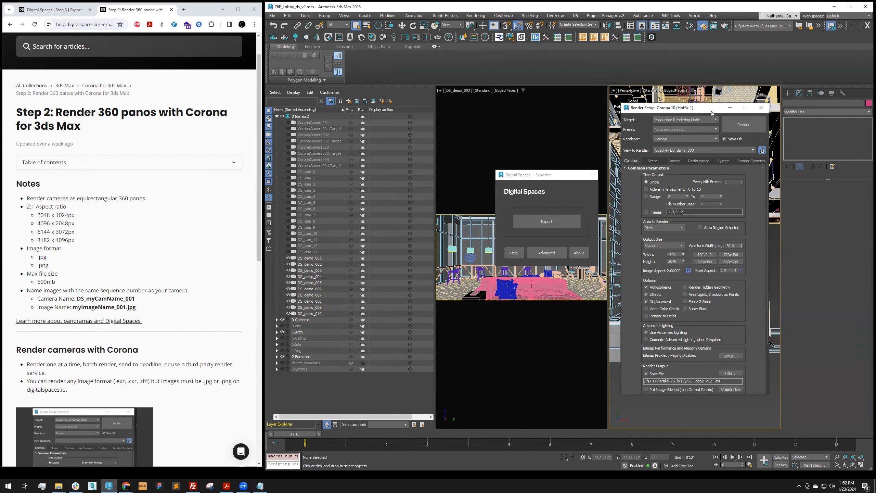
{"action": "left_click_drag", "start_coordinate": [704, 107], "coordinate": [696, 142]}
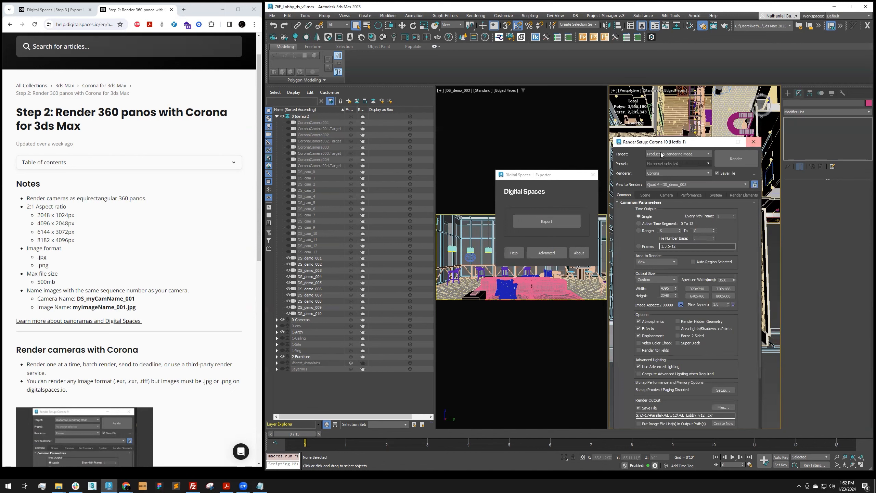
{"action": "left_click_drag", "start_coordinate": [666, 130], "coordinate": [666, 124]}
{"action": "left_click_drag", "start_coordinate": [574, 177], "coordinate": [568, 178]}
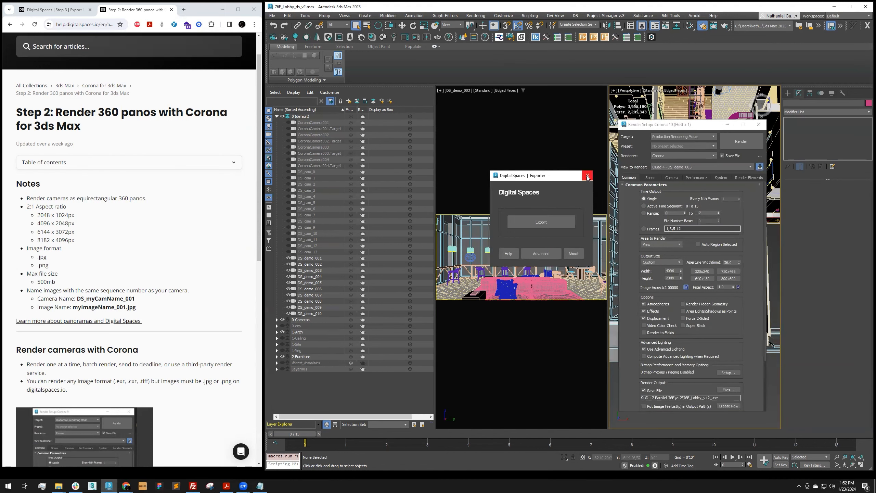
{"action": "left_click", "coordinate": [588, 176]}
{"action": "left_click_drag", "start_coordinate": [751, 284], "coordinate": [753, 285]}
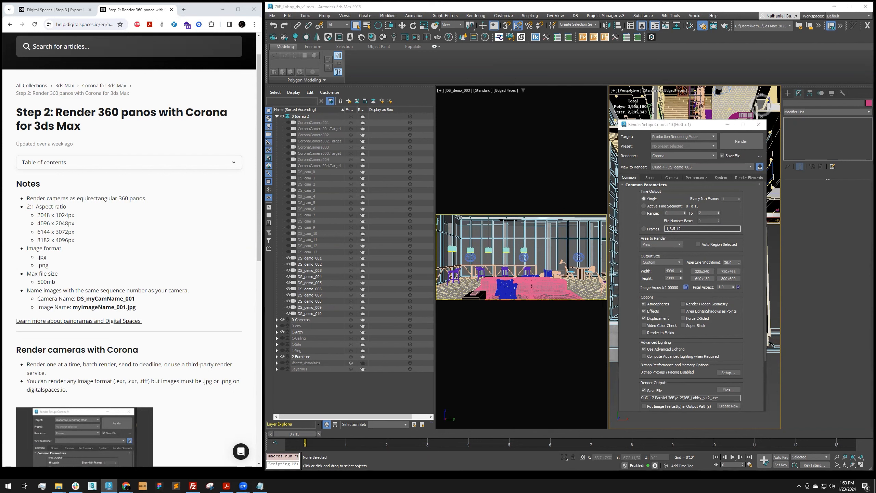
- Select the cameras DS_demo_001 through DS_demo_010 and open Rename Objects for them
{"action": "left_click", "coordinate": [322, 258]}
{"action": "left_click", "coordinate": [318, 314], "text": "shift"}
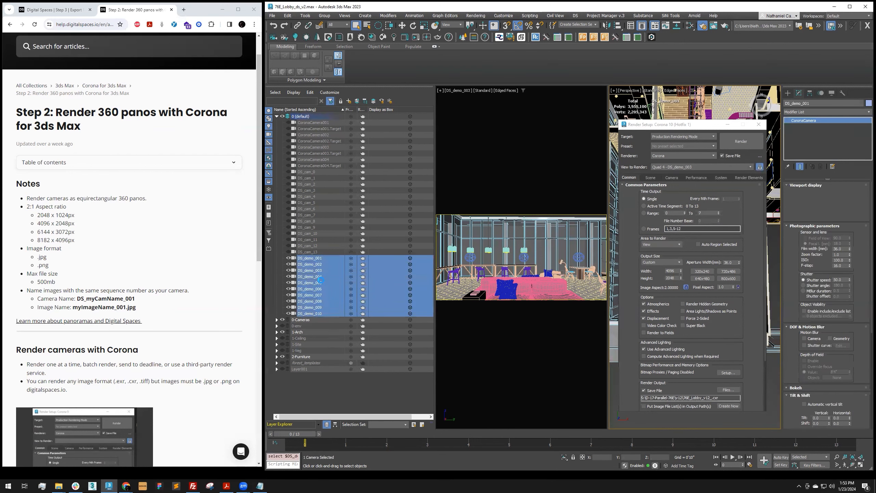
{"action": "right_click", "coordinate": [321, 274]}
{"action": "left_click", "coordinate": [333, 302]}
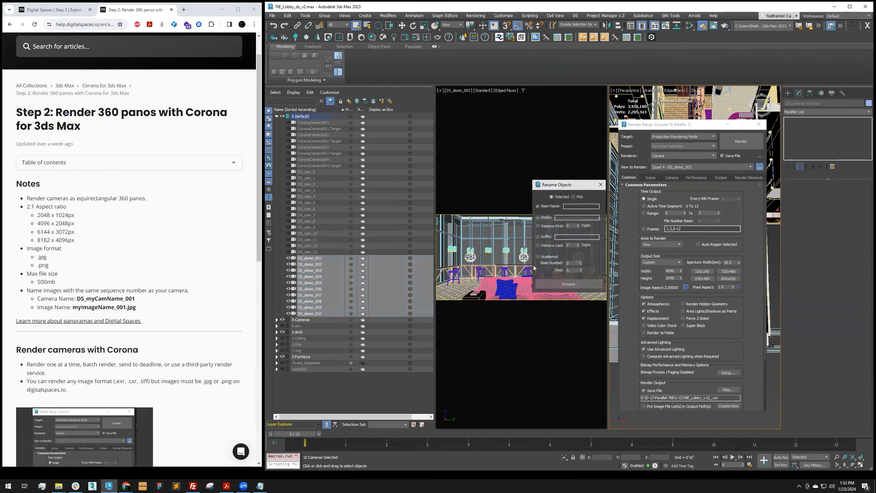
- Fill in Rename Objects with the prefix DS_ and numbering for the selected cameras, and close it without renaming
{"action": "left_click", "coordinate": [537, 217]}
{"action": "left_click", "coordinate": [538, 206]}
{"action": "left_click", "coordinate": [573, 217]}
{"action": "type", "text": "DS_"}
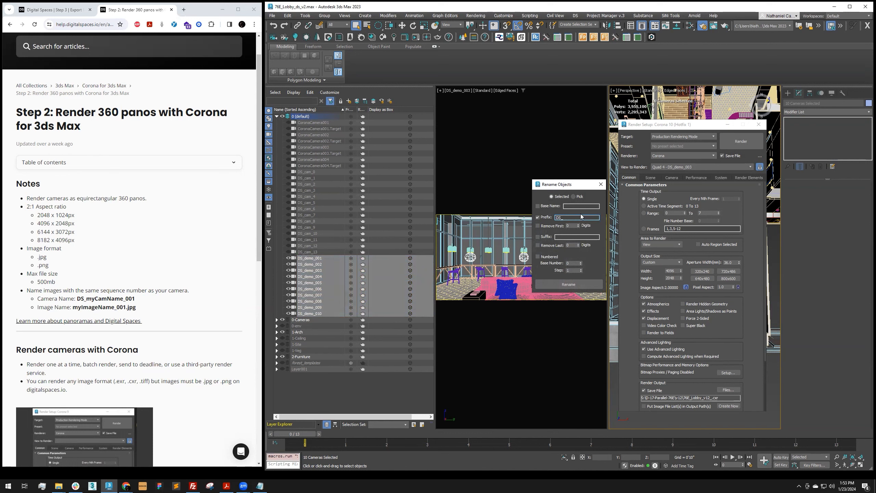
{"action": "left_click", "coordinate": [546, 256]}
{"action": "left_click_drag", "start_coordinate": [570, 184], "coordinate": [510, 169]}
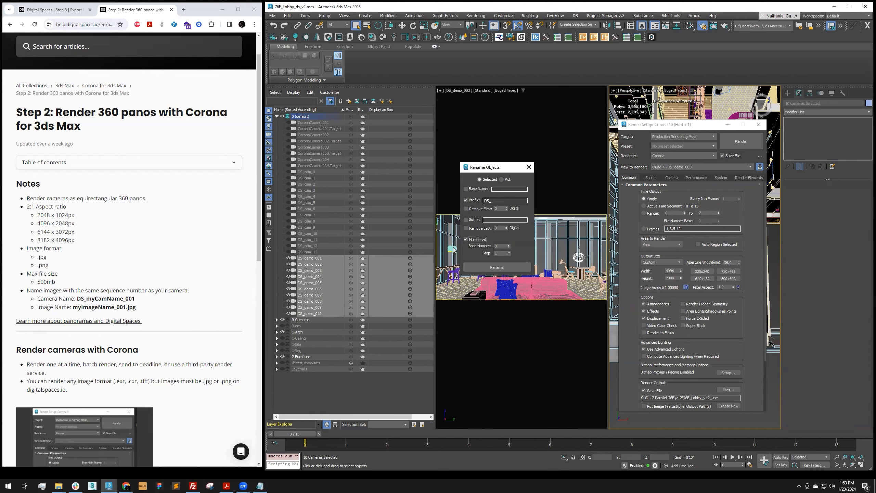
{"action": "left_click", "coordinate": [529, 168]}
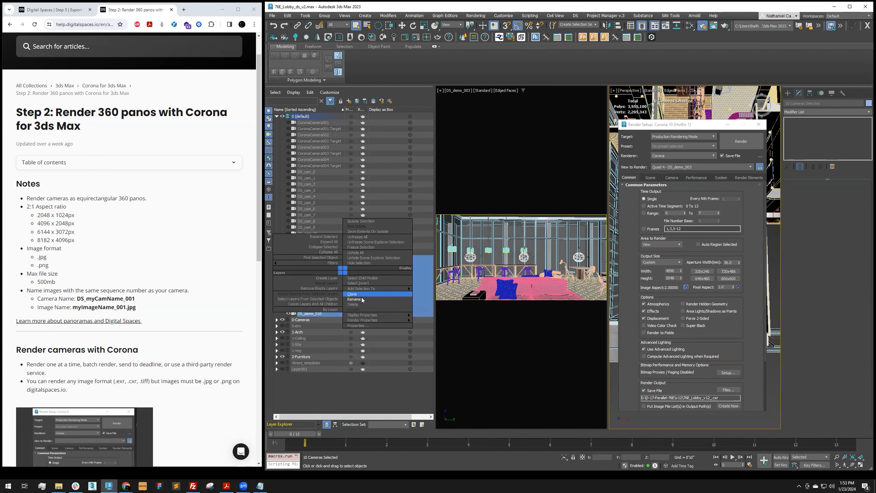
- Reopen Rename Objects to go over the prefix and numbering options, close it without renaming, and clear the camera selection
{"action": "left_click_drag", "start_coordinate": [563, 187], "coordinate": [507, 161]}
{"action": "left_click", "coordinate": [488, 234]}
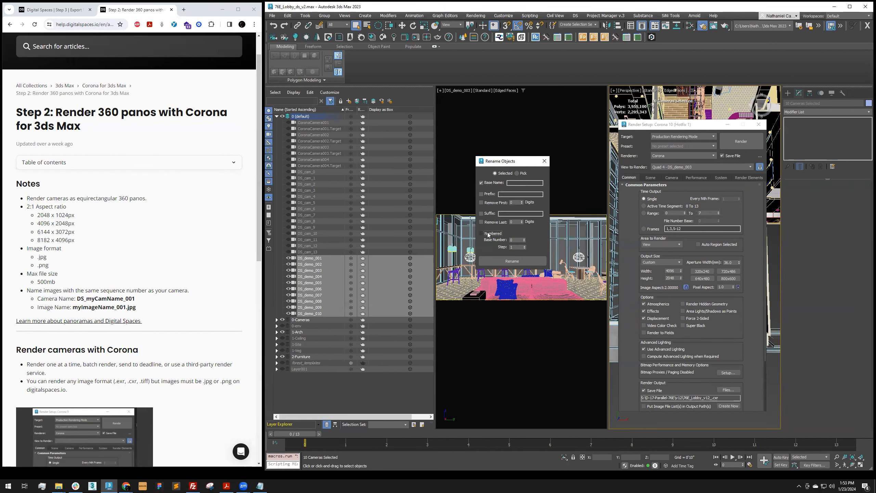
{"action": "left_click", "coordinate": [481, 194]}
{"action": "left_click", "coordinate": [512, 194]}
{"action": "left_click", "coordinate": [488, 234]}
{"action": "left_click", "coordinate": [544, 162]}
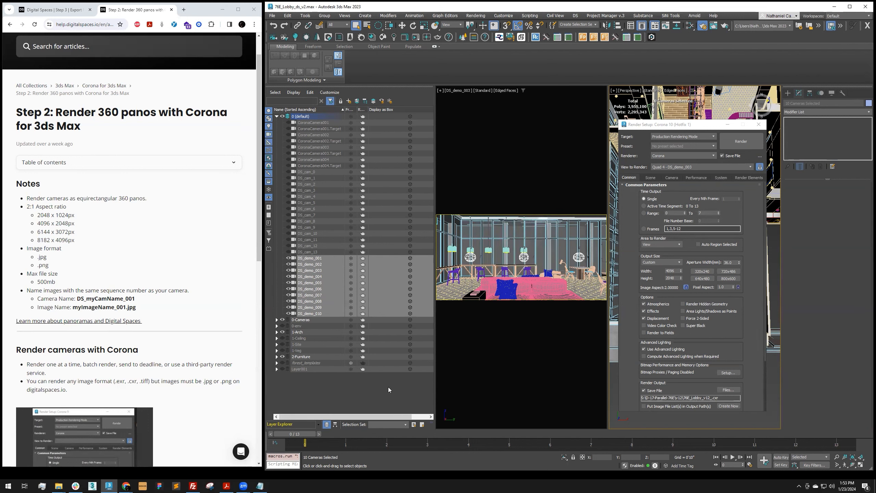
{"action": "left_click", "coordinate": [358, 389]}
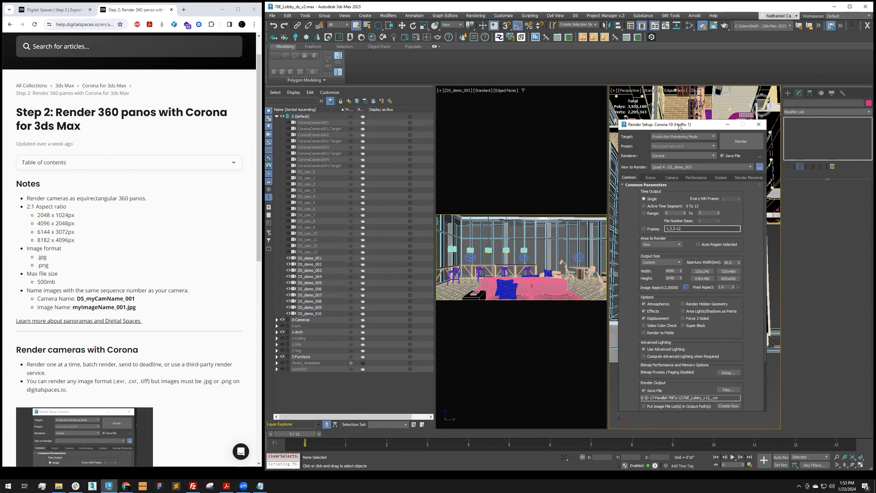
{"action": "left_click_drag", "start_coordinate": [678, 127], "coordinate": [675, 127]}
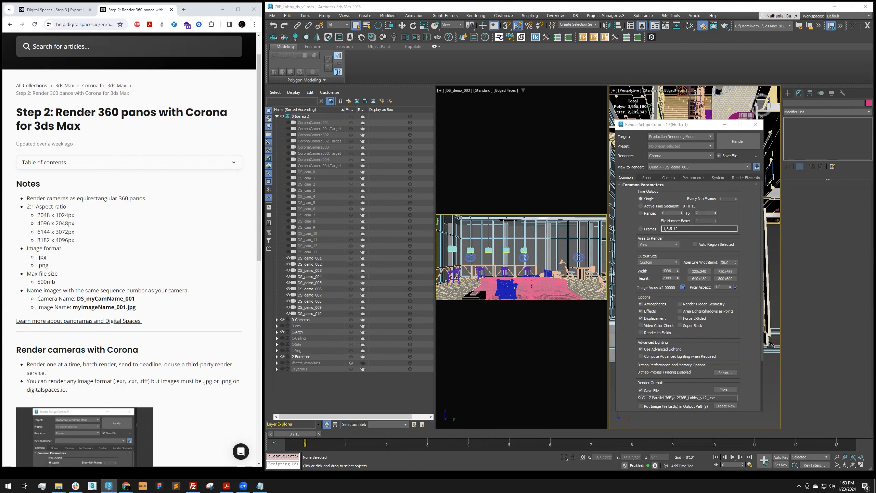
- Highlight the camera sets DS_demo_001 to DS_demo_010 and DS_cam_0 to DS_cam_13 in turn, and clear the selection
{"action": "left_click", "coordinate": [320, 296]}
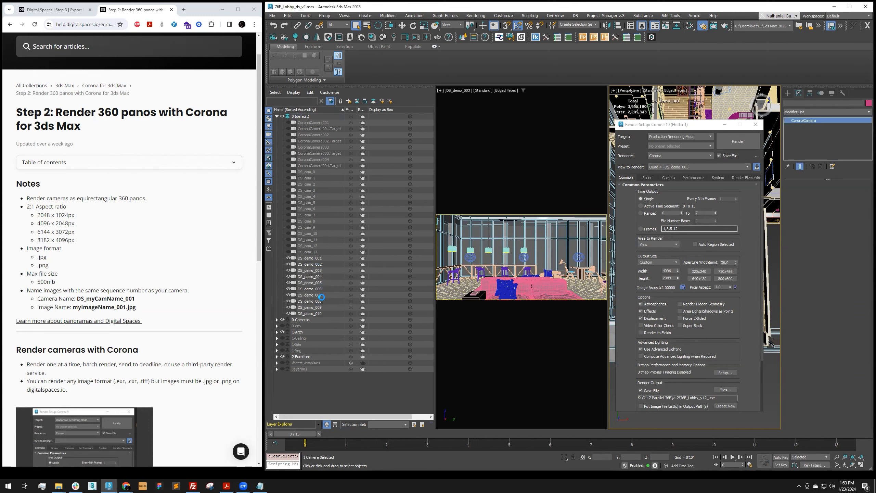
{"action": "left_click", "coordinate": [321, 313], "text": "shift"}
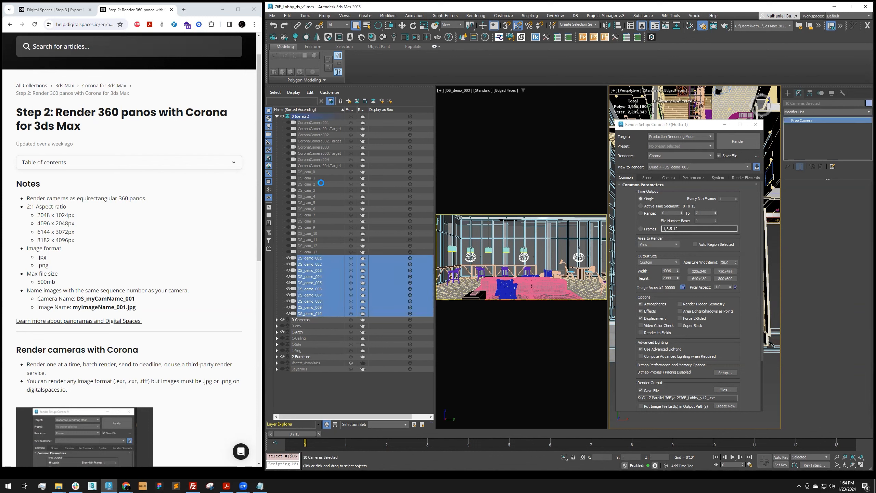
{"action": "left_click", "coordinate": [317, 251]}
{"action": "left_click", "coordinate": [314, 173], "text": "shift"}
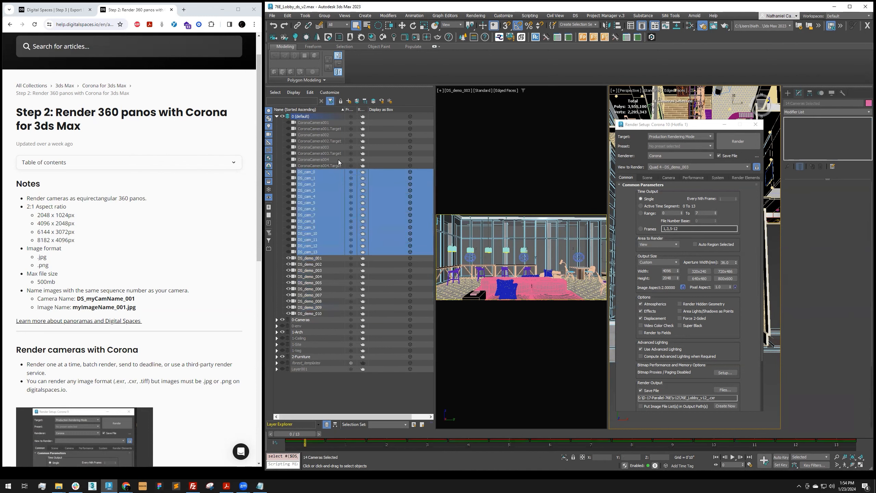
{"action": "left_click", "coordinate": [328, 388]}
{"action": "left_click", "coordinate": [321, 313]}
{"action": "left_click", "coordinate": [321, 257], "text": "shift"}
{"action": "left_click", "coordinate": [320, 252]}
{"action": "left_click", "coordinate": [318, 172], "text": "shift"}
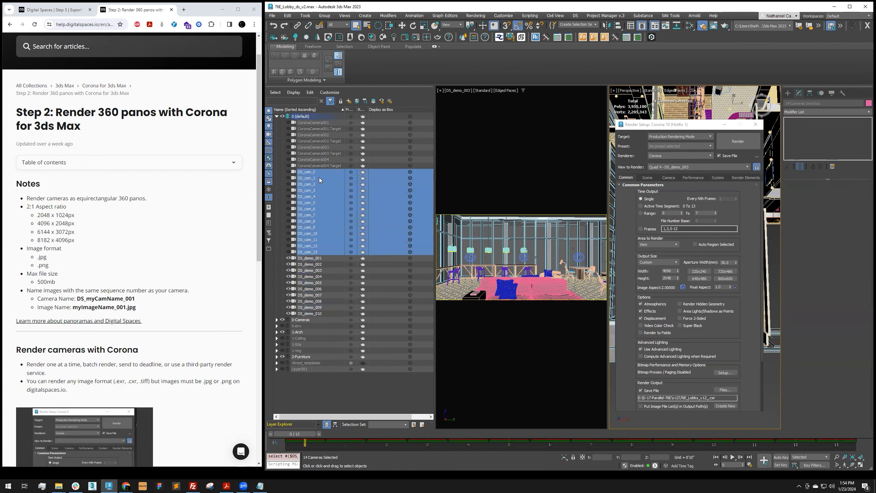
{"action": "left_click", "coordinate": [325, 395]}
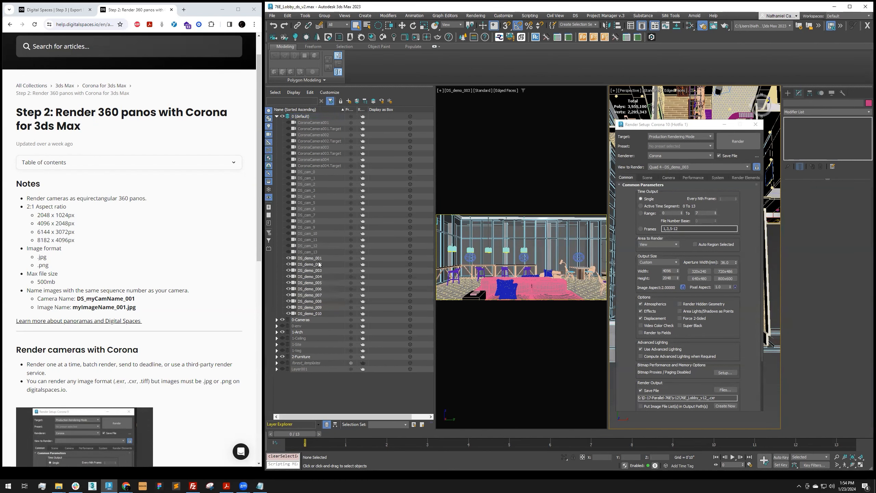
- Open the Digital Spaces Exporter and close Render Setup, keeping only the exporter over the viewports
{"action": "left_click", "coordinate": [526, 40]}
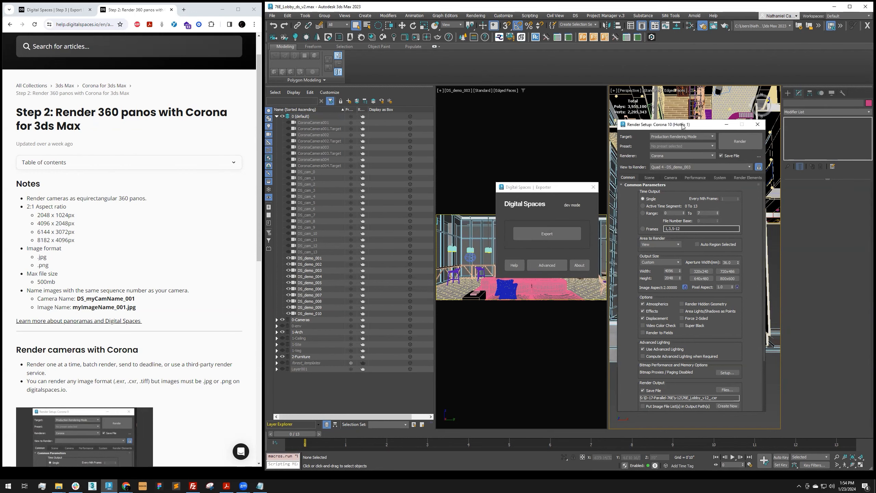
{"action": "left_click_drag", "start_coordinate": [665, 128], "coordinate": [722, 129]}
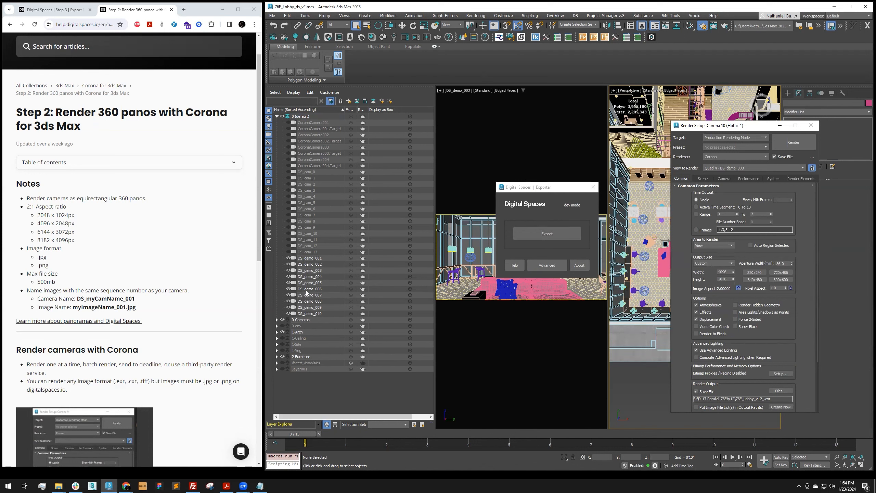
{"action": "left_click_drag", "start_coordinate": [555, 190], "coordinate": [555, 194]}
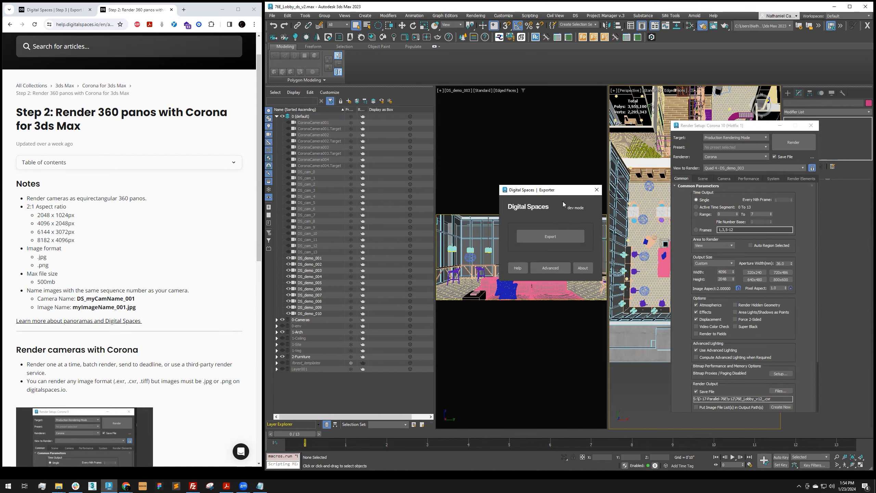
{"action": "left_click_drag", "start_coordinate": [563, 192], "coordinate": [557, 186]}
{"action": "left_click_drag", "start_coordinate": [747, 128], "coordinate": [697, 146]}
{"action": "left_click", "coordinate": [761, 142]}
{"action": "left_click_drag", "start_coordinate": [536, 189], "coordinate": [531, 170]}
- Switch to Chrome and read the installation instructions in the Digital Space Exporter MAXScript help article
{"action": "left_click", "coordinate": [127, 484]}
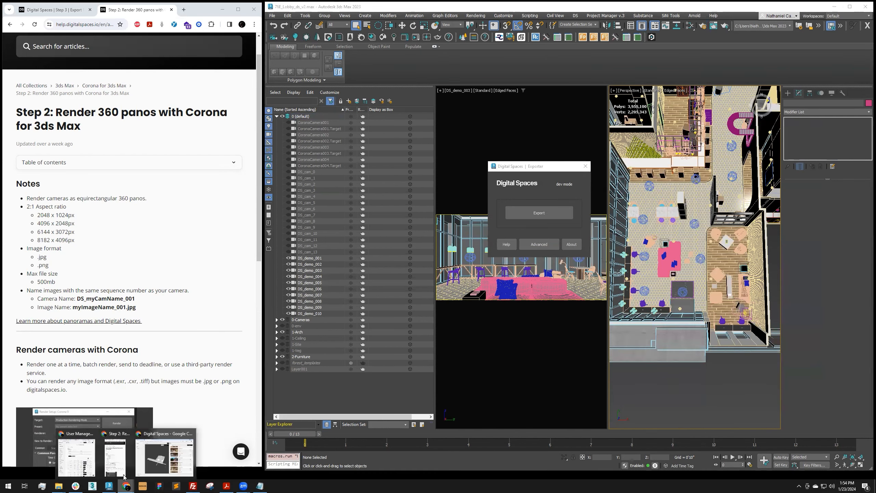
{"action": "left_click", "coordinate": [9, 25]}
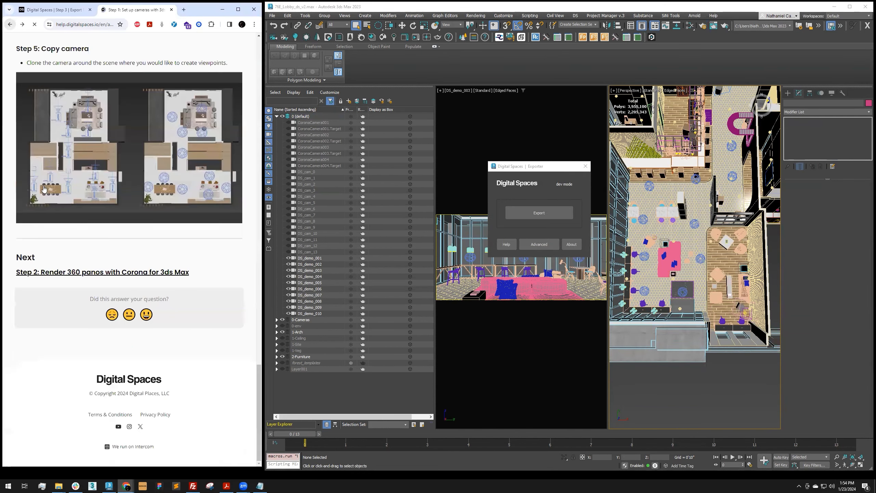
{"action": "scroll", "coordinate": [10, 42], "scroll_direction": "up", "scroll_amount": 5}
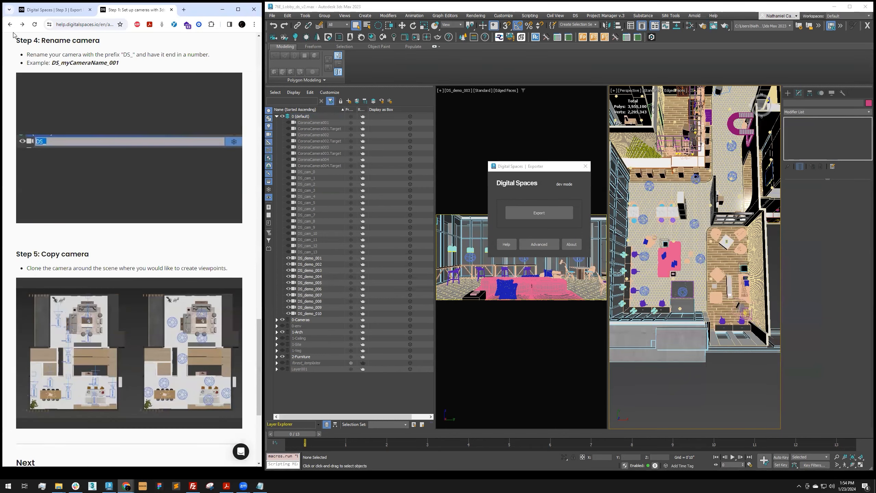
{"action": "left_click", "coordinate": [9, 25]}
{"action": "scroll", "coordinate": [85, 225], "scroll_direction": "up", "scroll_amount": 3}
{"action": "left_click", "coordinate": [84, 224]}
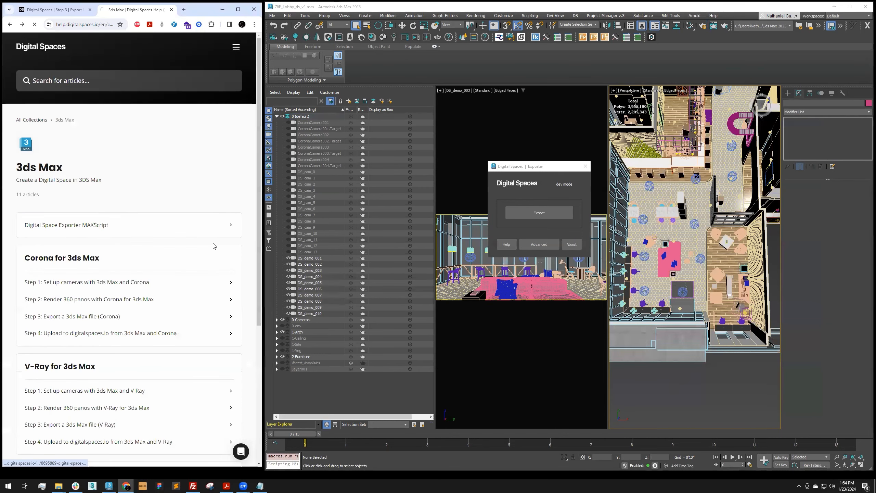
{"action": "scroll", "coordinate": [216, 245], "scroll_direction": "down", "scroll_amount": 5}
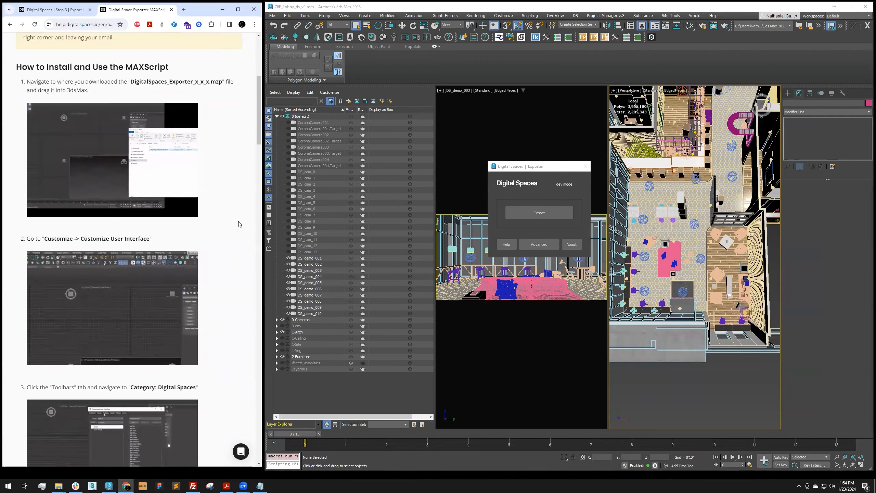
{"action": "scroll", "coordinate": [233, 217], "scroll_direction": "down", "scroll_amount": 4}
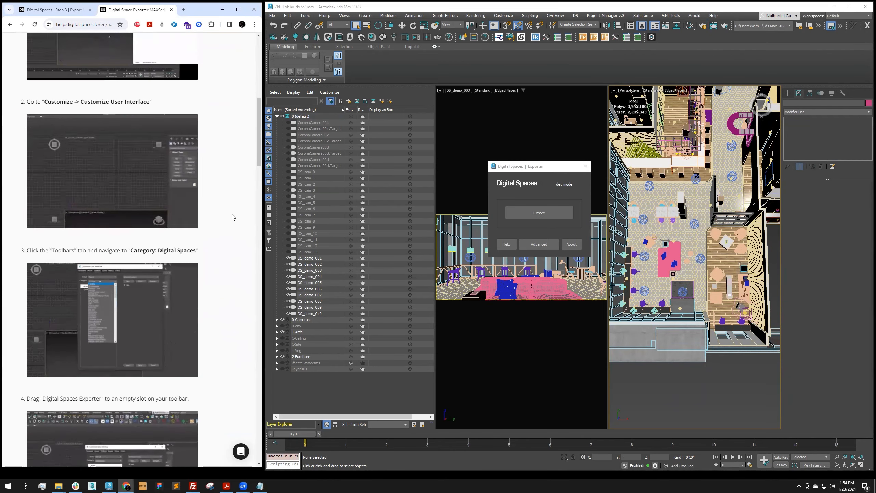
{"action": "scroll", "coordinate": [181, 181], "scroll_direction": "down", "scroll_amount": 2}
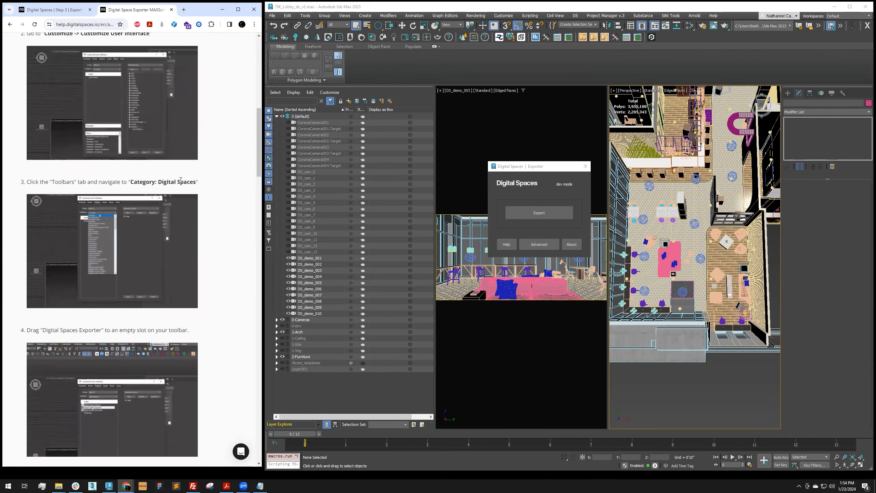
- Open the help article "Step 3: Export a 3ds Max file (Corona)" and read its export preparation and exporter instructions
{"action": "left_click", "coordinate": [9, 24]}
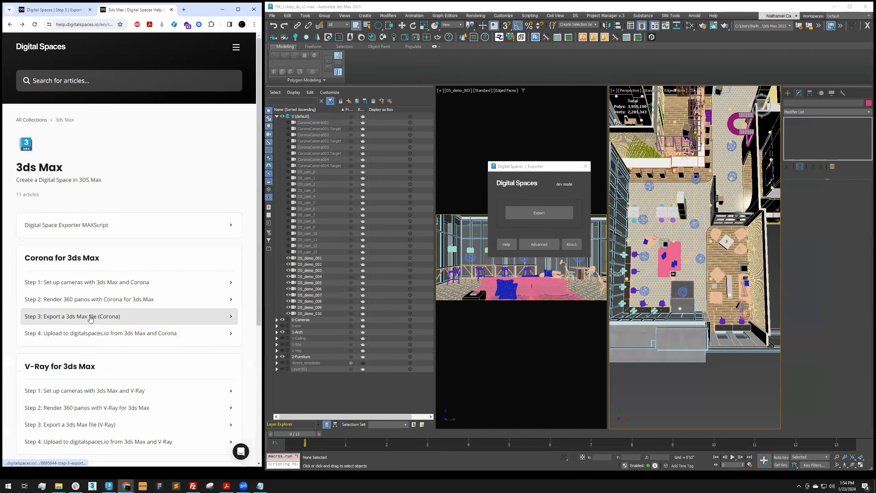
{"action": "left_click", "coordinate": [231, 316]}
{"action": "scroll", "coordinate": [239, 247], "scroll_direction": "down", "scroll_amount": 4}
{"action": "left_click_drag", "start_coordinate": [239, 212], "coordinate": [239, 207]}
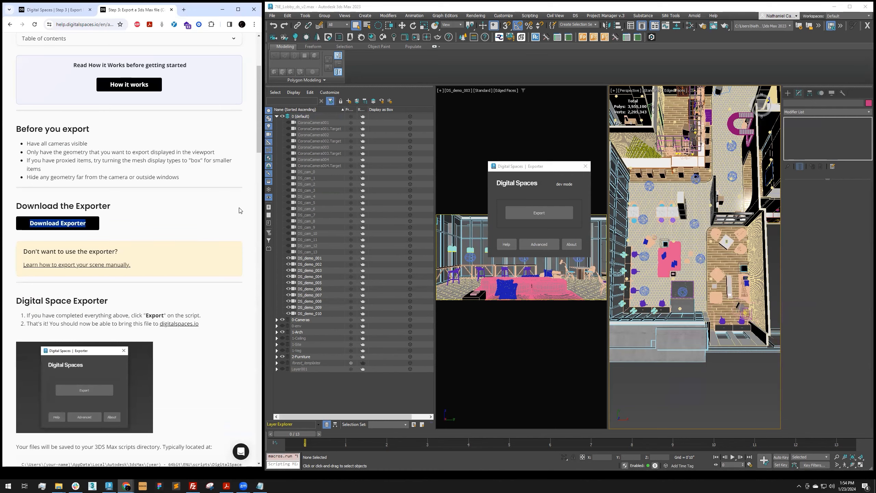
{"action": "scroll", "coordinate": [238, 224], "scroll_direction": "down", "scroll_amount": 3}
{"action": "left_click", "coordinate": [238, 252]}
{"action": "left_click_drag", "start_coordinate": [56, 211], "coordinate": [187, 213]}
{"action": "left_click", "coordinate": [216, 215]}
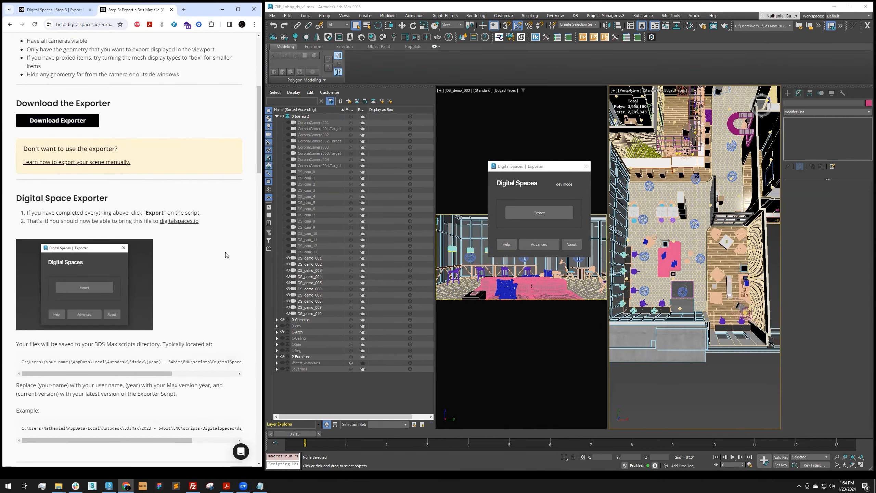
- Switch to 3ds Max, maximize the Perspective viewport, and frame the whole building from an angled outside view
{"action": "left_click_drag", "start_coordinate": [523, 166], "coordinate": [612, 182]}
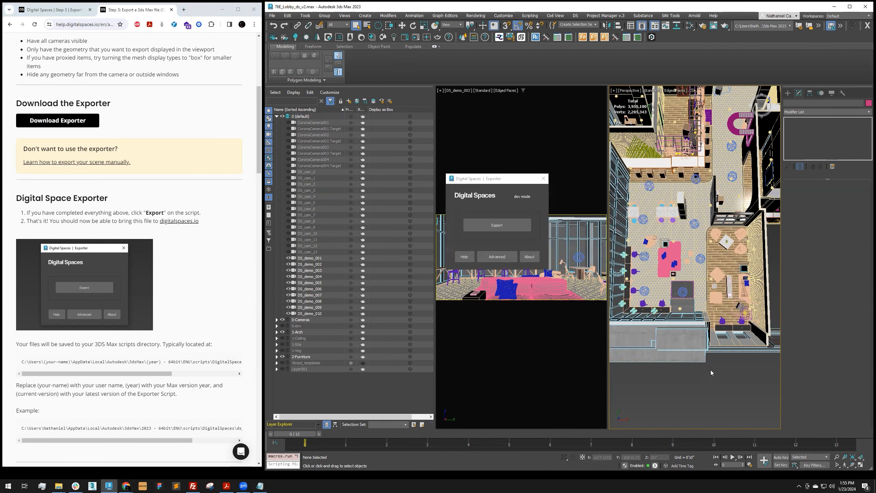
{"action": "scroll", "coordinate": [710, 370], "scroll_direction": "down", "scroll_amount": 4}
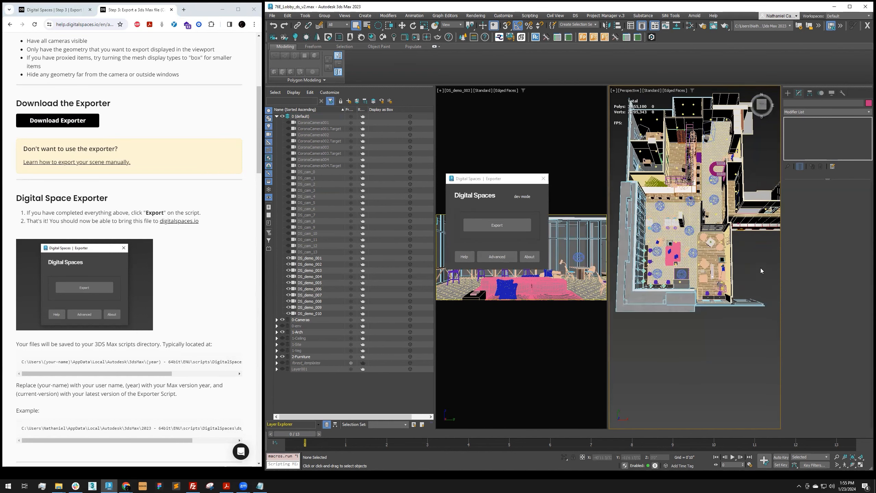
{"action": "left_click", "coordinate": [861, 464]}
{"action": "scroll", "coordinate": [639, 261], "scroll_direction": "down", "scroll_amount": 5}
{"action": "middle_click_drag", "start_coordinate": [639, 261], "coordinate": [645, 211], "text": "alt"}
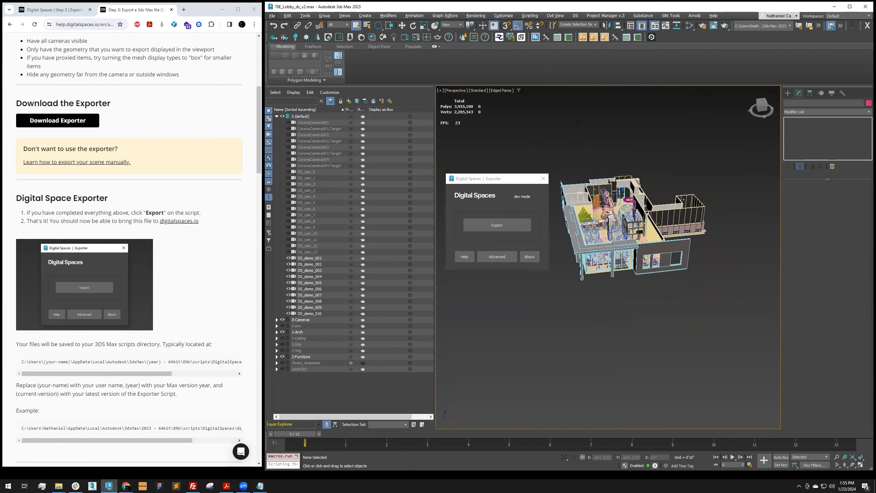
{"action": "scroll", "coordinate": [627, 208], "scroll_direction": "up", "scroll_amount": 2}
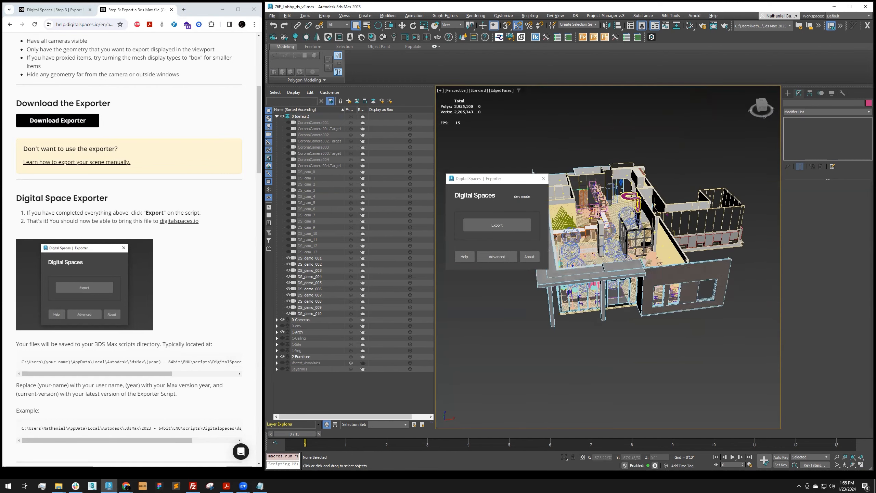
- Unhide the 1-Ceiling, 0-env, 1-Site and 1-Veg layers and inspect the building with its surroundings
{"action": "left_click", "coordinate": [282, 338]}
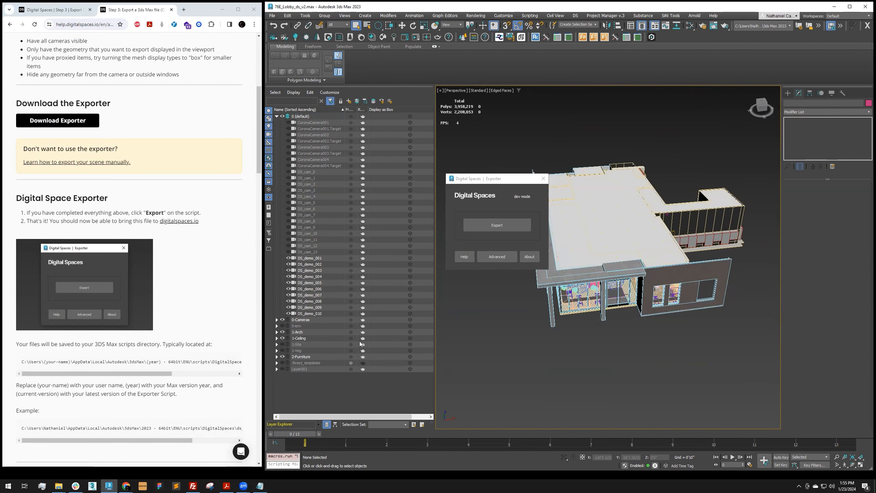
{"action": "left_click", "coordinate": [282, 326]}
{"action": "left_click", "coordinate": [282, 350]}
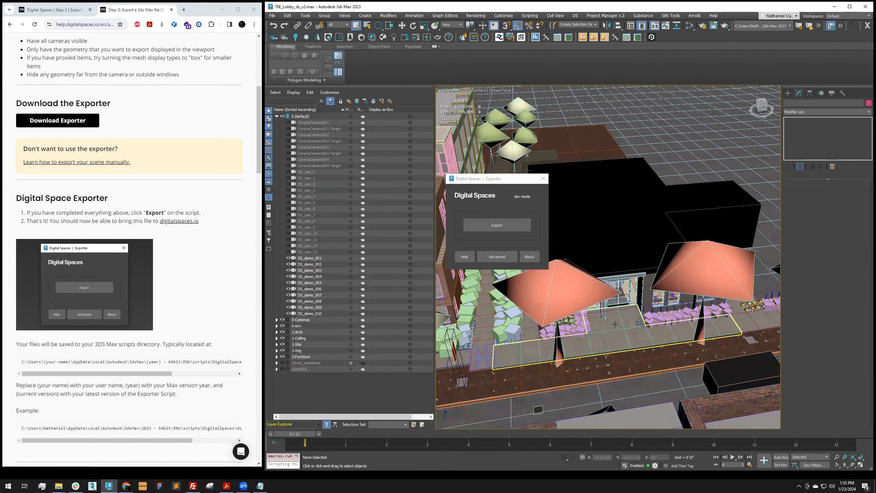
{"action": "scroll", "coordinate": [602, 295], "scroll_direction": "down", "scroll_amount": 4}
{"action": "scroll", "coordinate": [602, 296], "scroll_direction": "up", "scroll_amount": 5}
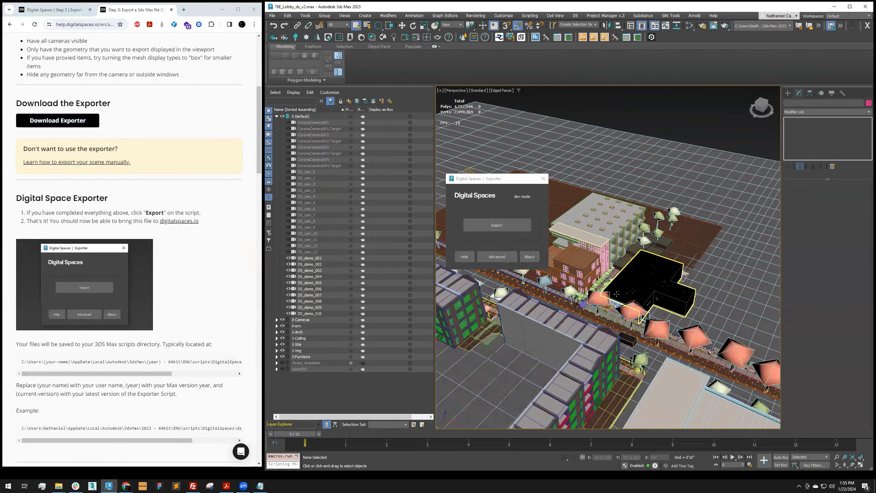
{"action": "middle_click_drag", "start_coordinate": [677, 276], "coordinate": [672, 278]}
- Move the Digital Spaces Exporter clear of the Perspective viewport and view the surrounding site
{"action": "left_click", "coordinate": [507, 180]}
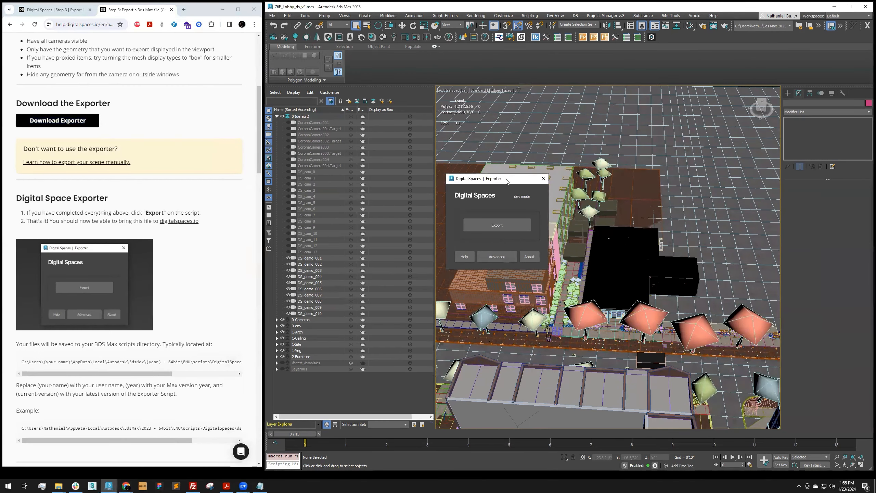
{"action": "left_click_drag", "start_coordinate": [506, 180], "coordinate": [838, 213]}
{"action": "scroll", "coordinate": [624, 131], "scroll_direction": "down", "scroll_amount": 3}
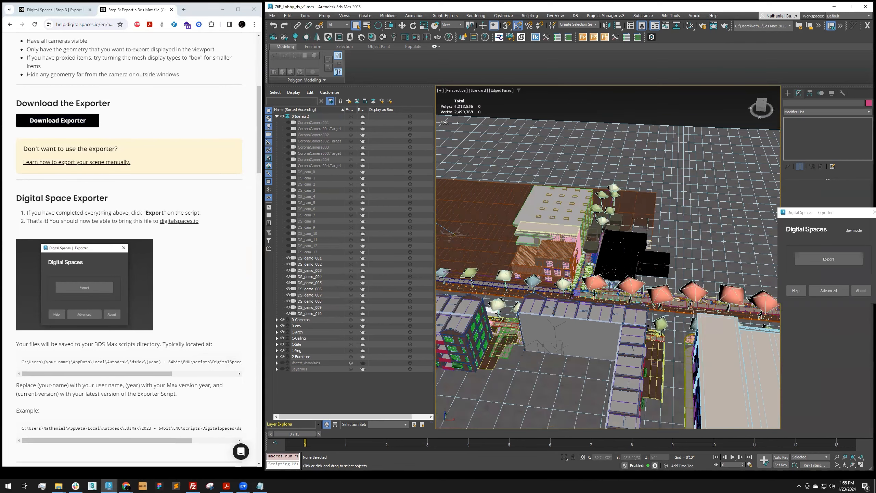
{"action": "middle_click_drag", "start_coordinate": [624, 119], "coordinate": [615, 110], "text": "alt"}
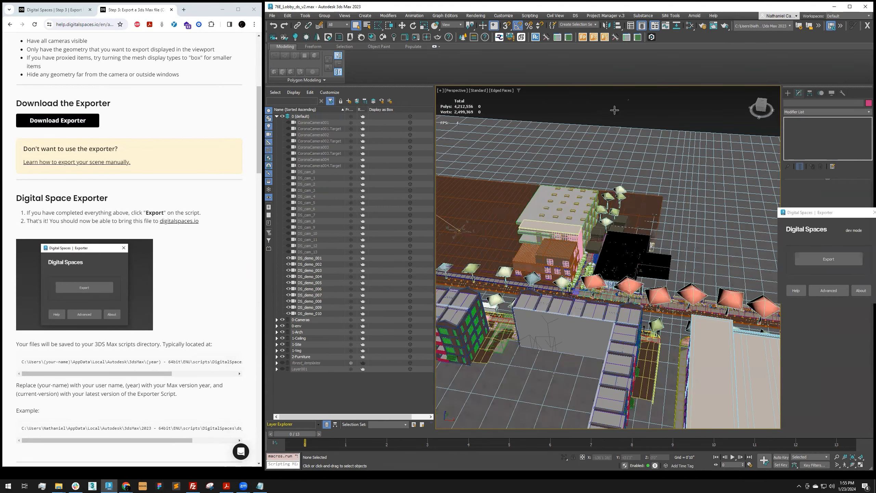
- Hide the 1-Site, 1-Veg and 0-env layers and inspect the remaining building from outside
{"action": "left_click", "coordinate": [282, 344]}
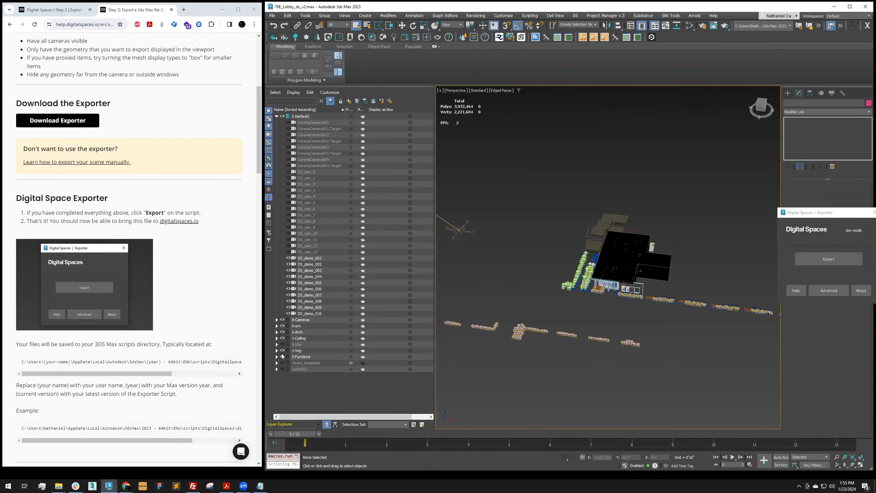
{"action": "left_click", "coordinate": [282, 351]}
{"action": "middle_click_drag", "start_coordinate": [650, 330], "coordinate": [569, 295], "text": "alt"}
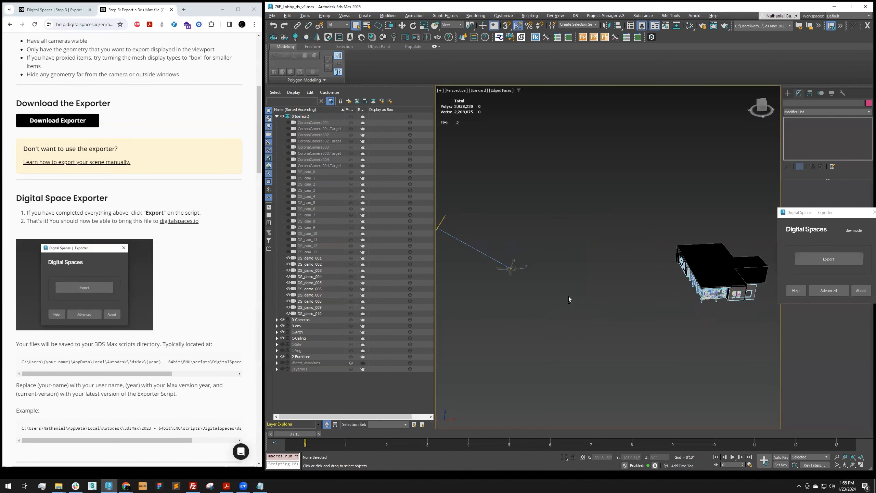
{"action": "left_click", "coordinate": [282, 326]}
{"action": "key", "text": "q"}
{"action": "key", "text": "z"}
{"action": "middle_click_drag", "start_coordinate": [639, 321], "coordinate": [619, 281], "text": "alt"}
{"action": "scroll", "coordinate": [583, 259], "scroll_direction": "up", "scroll_amount": 3}
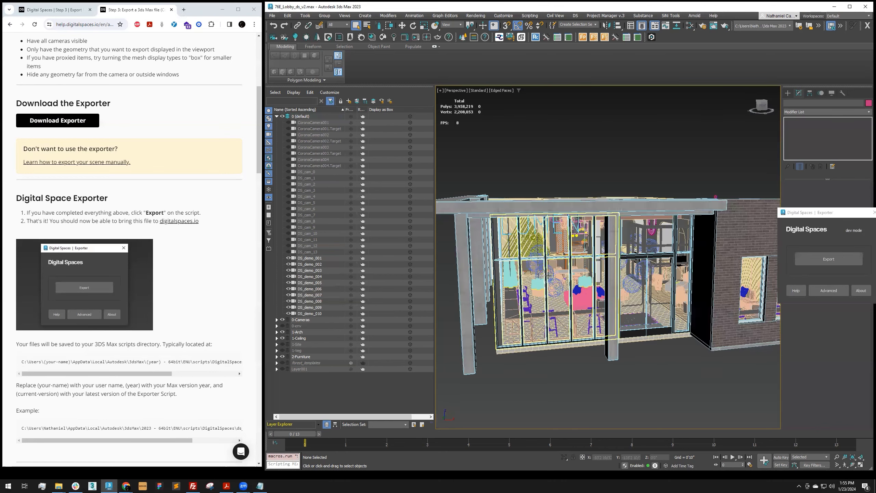
{"action": "middle_click_drag", "start_coordinate": [582, 259], "coordinate": [636, 270], "text": "alt"}
{"action": "scroll", "coordinate": [638, 270], "scroll_direction": "down", "scroll_amount": 2}
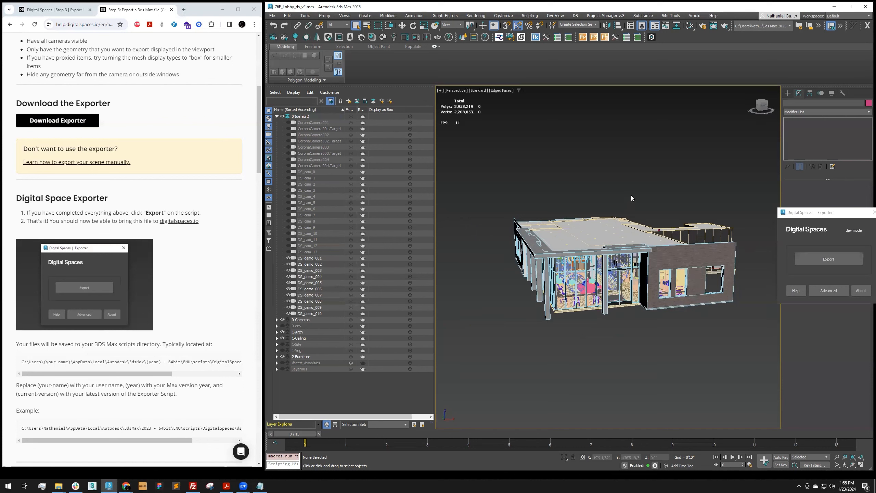
- Delete the ten cameras DS_demo_001 to DS_demo_010 from the default layer
{"action": "left_click", "coordinate": [313, 259]}
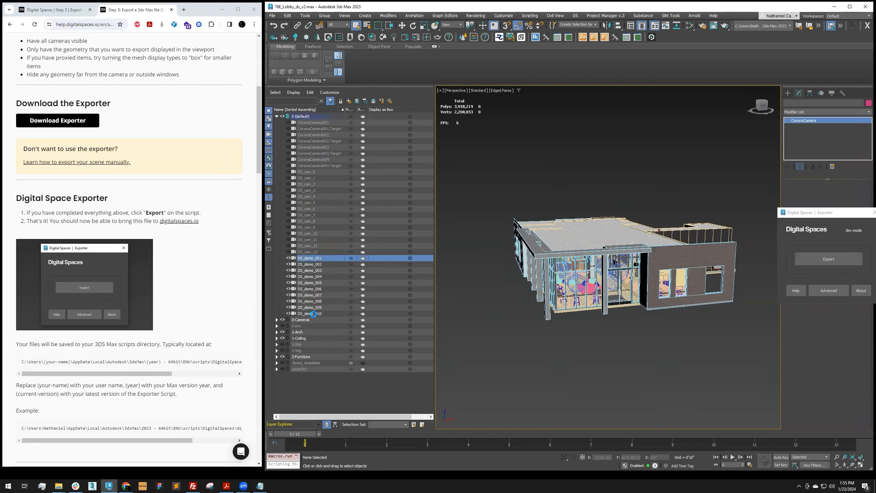
{"action": "left_click", "coordinate": [313, 314], "text": "shift"}
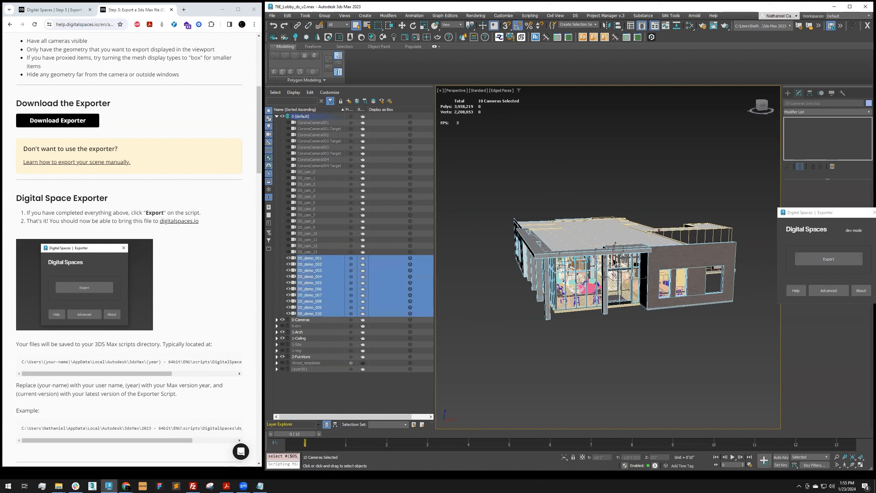
{"action": "scroll", "coordinate": [604, 276], "scroll_direction": "up", "scroll_amount": 3}
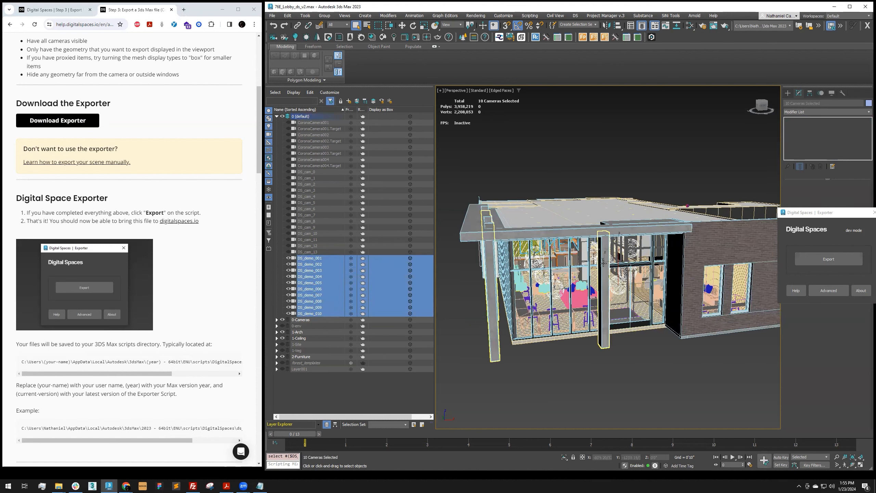
{"action": "key", "text": "Delete"}
- Unhide cameras DS_cam_0 to DS_cam_13, clear the selection and collapse the default layer
{"action": "left_click", "coordinate": [307, 252]}
{"action": "left_click", "coordinate": [304, 172], "text": "shift"}
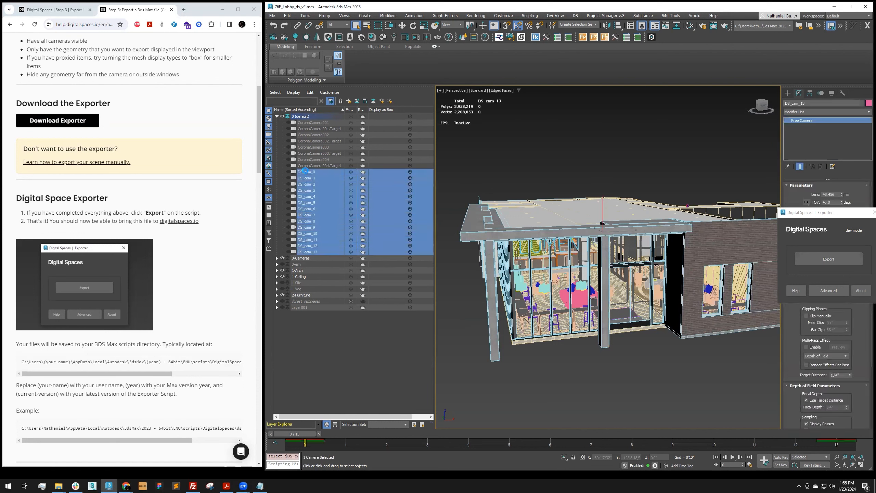
{"action": "left_click", "coordinate": [575, 183]}
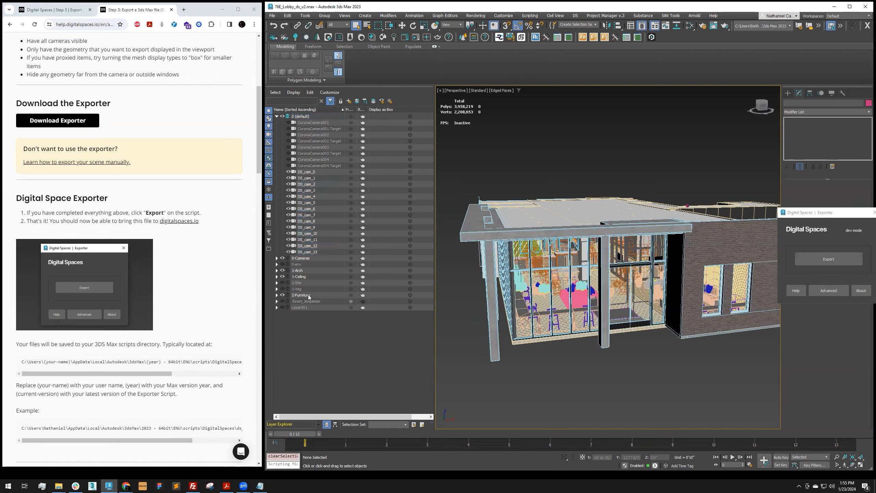
{"action": "left_click", "coordinate": [276, 117]}
{"action": "scroll", "coordinate": [605, 210], "scroll_direction": "down", "scroll_amount": 5}
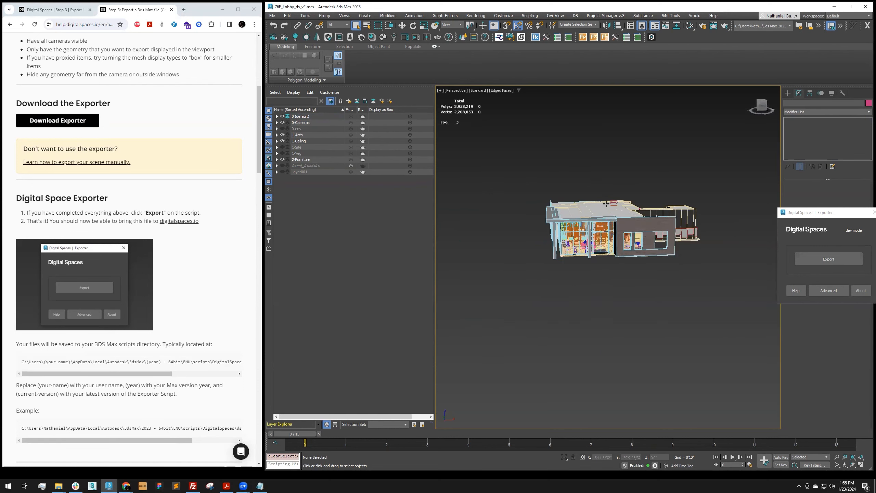
{"action": "scroll", "coordinate": [458, 114], "scroll_direction": "up", "scroll_amount": 5}
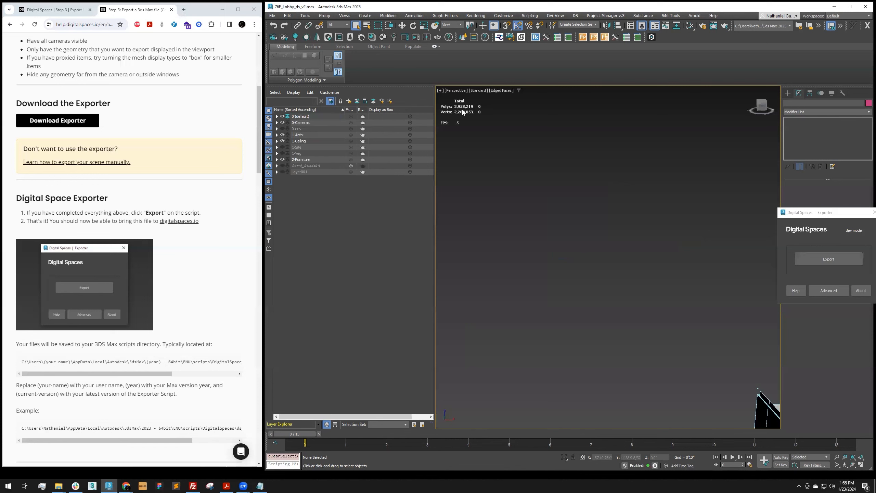
{"action": "key", "text": "z"}
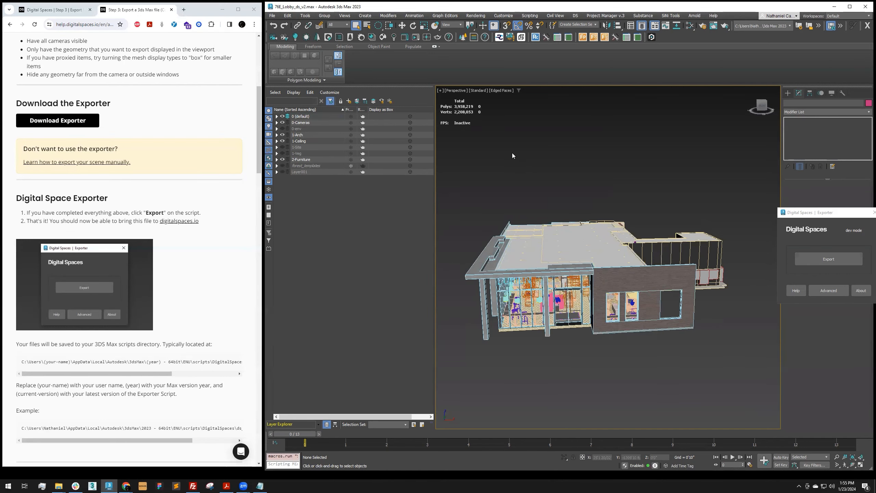
- Select the Muuto sofa proxy inside the lobby and move the Digital Spaces Exporter clear of the Corona Proxy settings
{"action": "scroll", "coordinate": [524, 154], "scroll_direction": "up", "scroll_amount": 4}
{"action": "scroll", "coordinate": [548, 318], "scroll_direction": "up", "scroll_amount": 10}
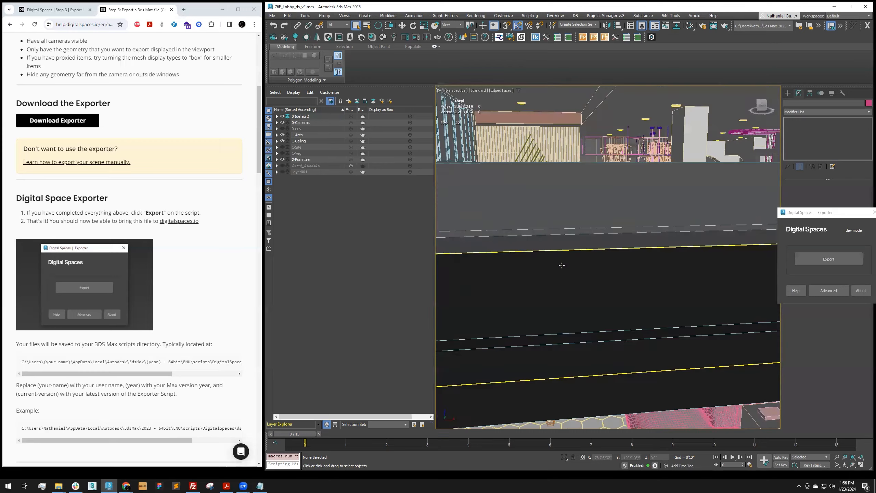
{"action": "scroll", "coordinate": [561, 265], "scroll_direction": "down", "scroll_amount": 4}
{"action": "left_click", "coordinate": [730, 344]}
{"action": "middle_click_drag", "start_coordinate": [731, 344], "coordinate": [587, 255]}
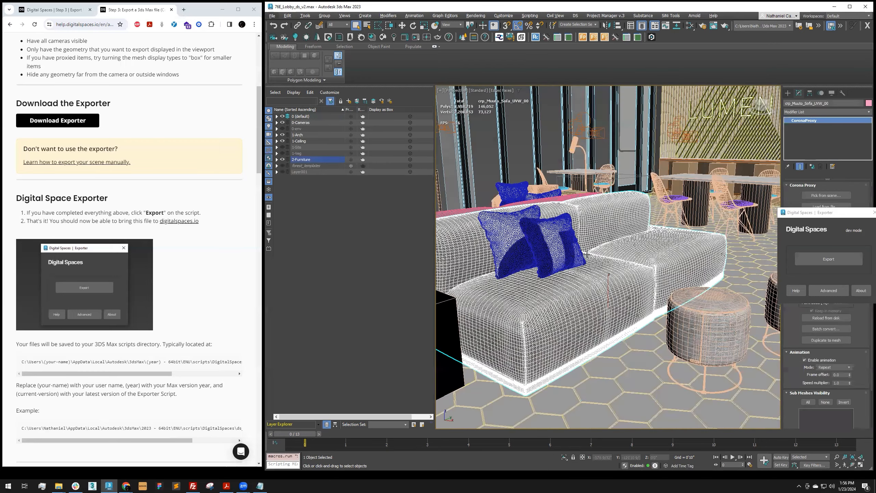
{"action": "left_click_drag", "start_coordinate": [860, 217], "coordinate": [363, 250]}
{"action": "mouse_move", "coordinate": [640, 243]}
{"action": "middle_mouse_down", "text": "alt"}
{"action": "mouse_move", "coordinate": [637, 250]}
{"action": "mouse_move", "coordinate": [631, 239]}
{"action": "mouse_move", "coordinate": [640, 245]}
{"action": "middle_mouse_up", "text": "alt"}
{"action": "scroll", "coordinate": [639, 245], "scroll_direction": "down", "scroll_amount": 5}
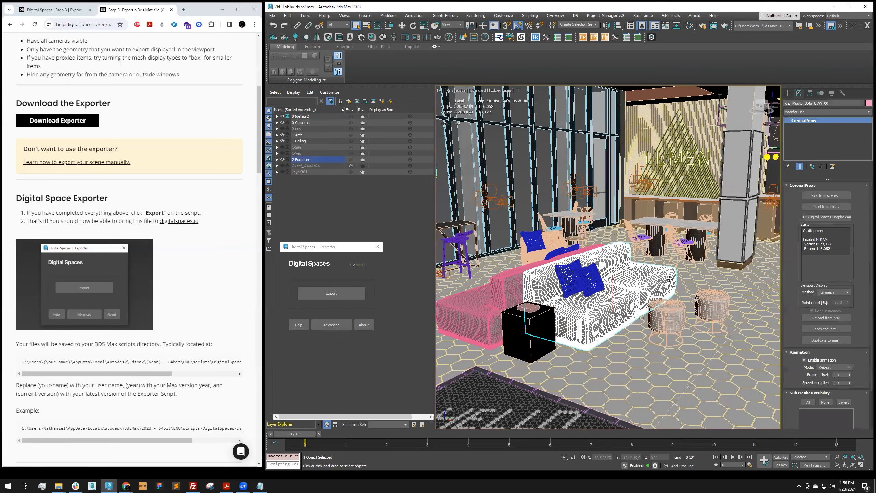
{"action": "mouse_move", "coordinate": [583, 344]}
{"action": "middle_mouse_down", "text": "alt"}
{"action": "mouse_move", "coordinate": [586, 360]}
{"action": "mouse_move", "coordinate": [582, 351]}
{"action": "middle_mouse_up", "text": "alt"}
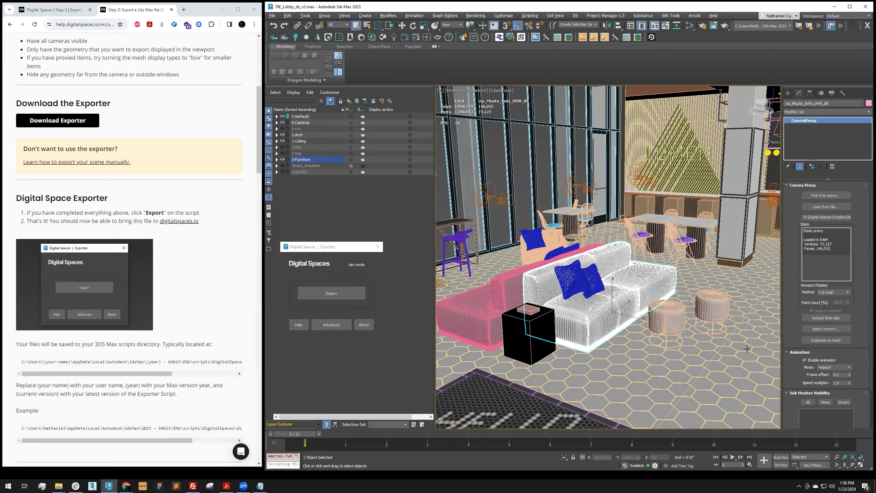
{"action": "middle_click_drag", "start_coordinate": [604, 239], "coordinate": [531, 260]}
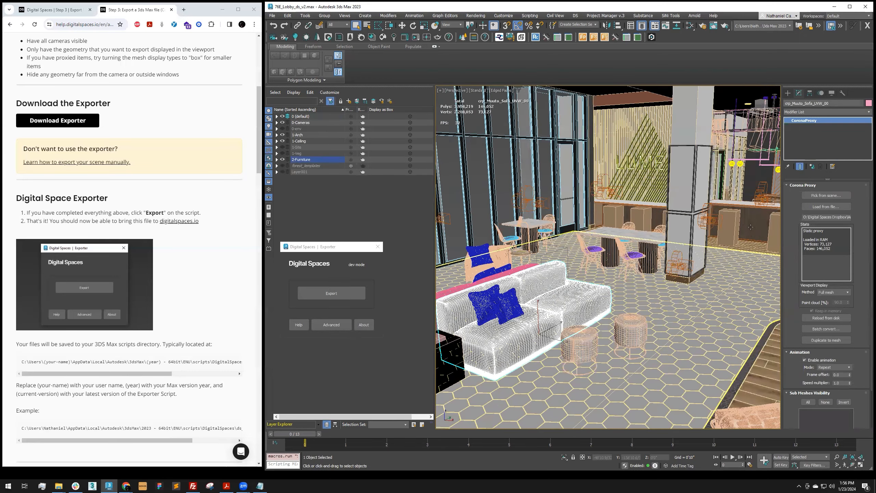
- Select a bar stool proxy at the counter and examine its viewport display method
{"action": "left_click", "coordinate": [728, 227]}
{"action": "scroll", "coordinate": [671, 211], "scroll_direction": "up", "scroll_amount": 3}
{"action": "middle_click_drag", "start_coordinate": [672, 211], "coordinate": [628, 235]}
{"action": "middle_click_drag", "start_coordinate": [552, 241], "coordinate": [541, 273], "text": "alt"}
{"action": "middle_click_drag", "start_coordinate": [719, 259], "coordinate": [672, 248], "text": "alt"}
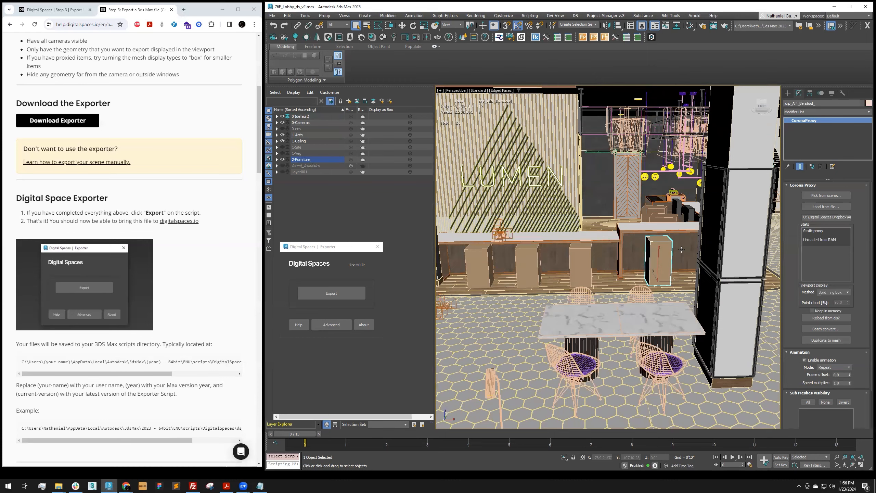
{"action": "scroll", "coordinate": [665, 243], "scroll_direction": "down", "scroll_amount": 5}
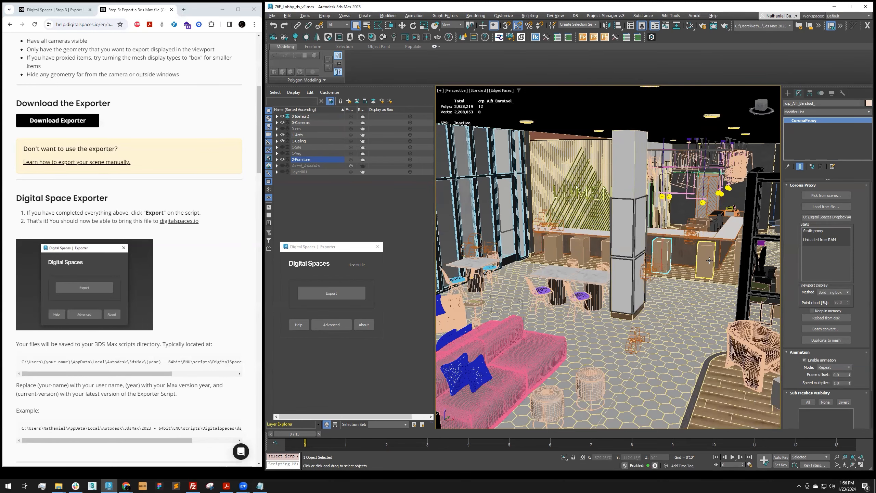
- Display the neighbouring bar stool proxy at the counter as Full mesh for comparison and return it to Solid bounding box
{"action": "left_click", "coordinate": [707, 243]}
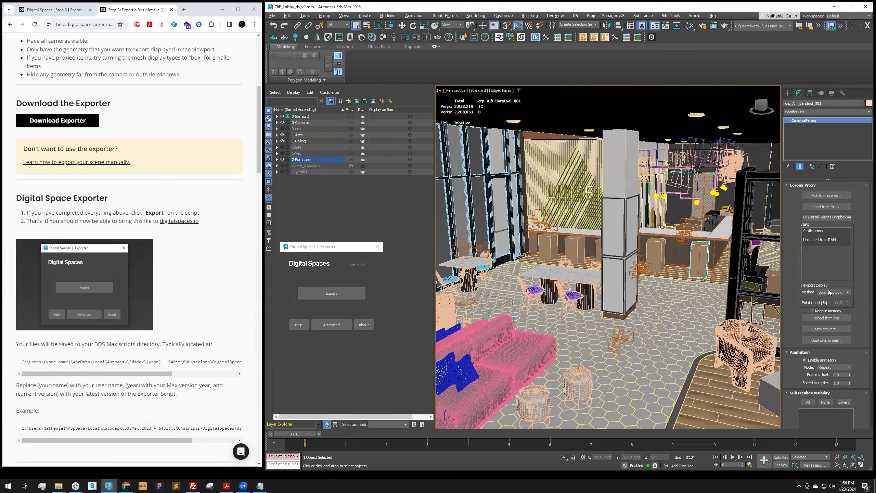
{"action": "left_click", "coordinate": [823, 309]}
{"action": "key", "text": "z"}
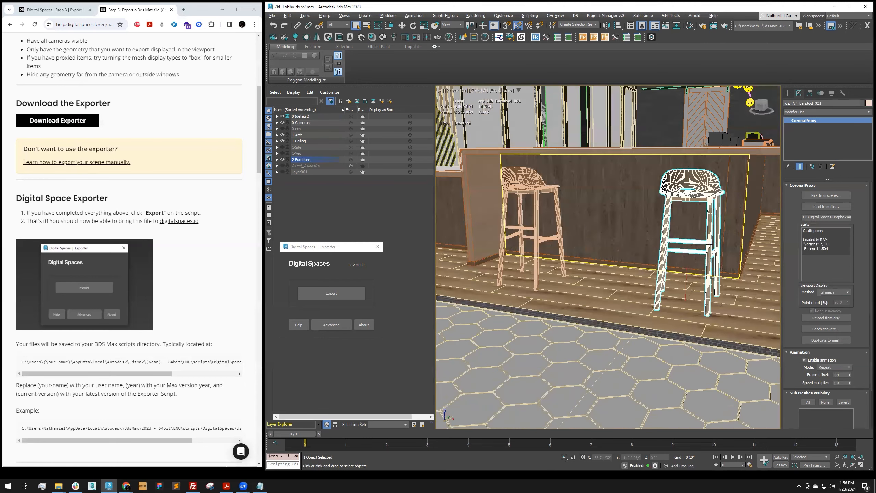
{"action": "scroll", "coordinate": [670, 209], "scroll_direction": "down", "scroll_amount": 5}
{"action": "left_click", "coordinate": [843, 292]}
{"action": "left_click", "coordinate": [833, 299]}
{"action": "scroll", "coordinate": [688, 244], "scroll_direction": "down", "scroll_amount": 5}
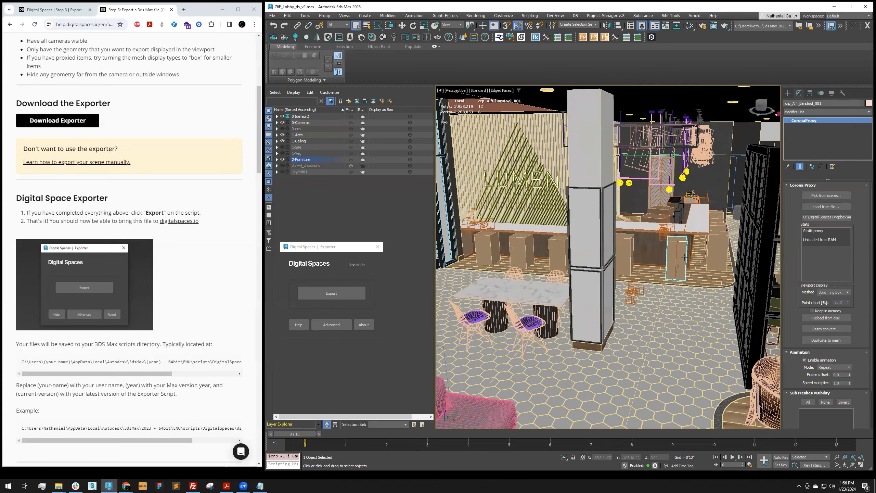
- Select the Muuto sofa proxy again and examine its mesh density and display method
{"action": "middle_click_drag", "start_coordinate": [628, 292], "coordinate": [685, 220]}
{"action": "left_click", "coordinate": [598, 298]}
{"action": "middle_click_drag", "start_coordinate": [599, 298], "coordinate": [635, 304], "text": "alt"}
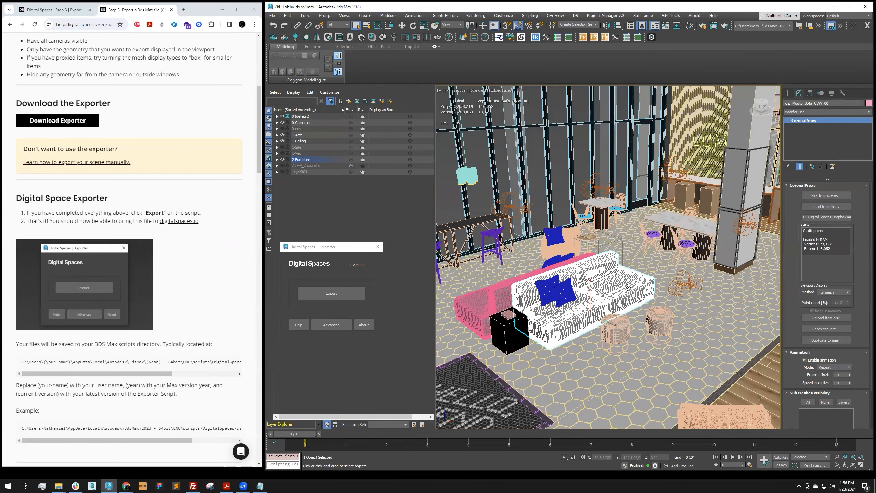
{"action": "middle_click_drag", "start_coordinate": [618, 258], "coordinate": [535, 260], "text": "alt"}
{"action": "scroll", "coordinate": [536, 260], "scroll_direction": "down", "scroll_amount": 3}
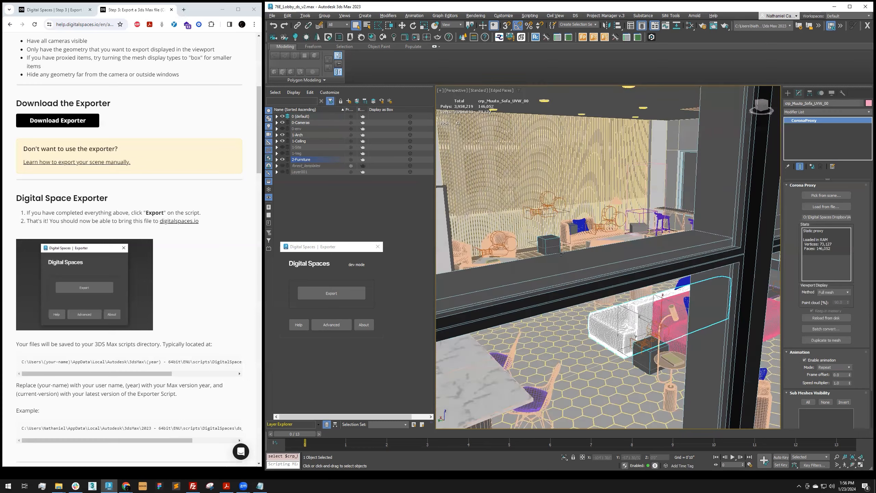
- Display the Lyon outdoor bench proxy in the seating area as Full mesh for comparison and return it to Solid bounding box
{"action": "scroll", "coordinate": [541, 254], "scroll_direction": "up", "scroll_amount": 5}
{"action": "left_click", "coordinate": [570, 252]}
{"action": "scroll", "coordinate": [569, 253], "scroll_direction": "up", "scroll_amount": 3}
{"action": "middle_click_drag", "start_coordinate": [572, 253], "coordinate": [677, 265]}
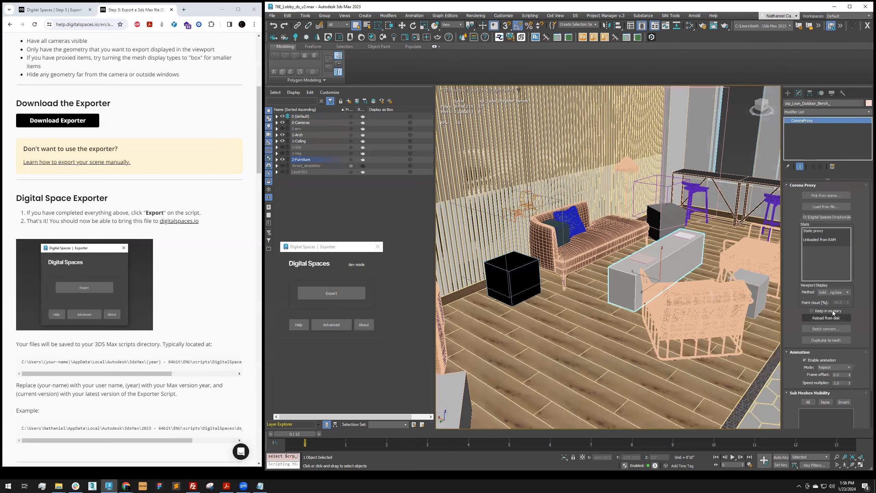
{"action": "left_click", "coordinate": [831, 291]}
{"action": "left_click", "coordinate": [825, 311]}
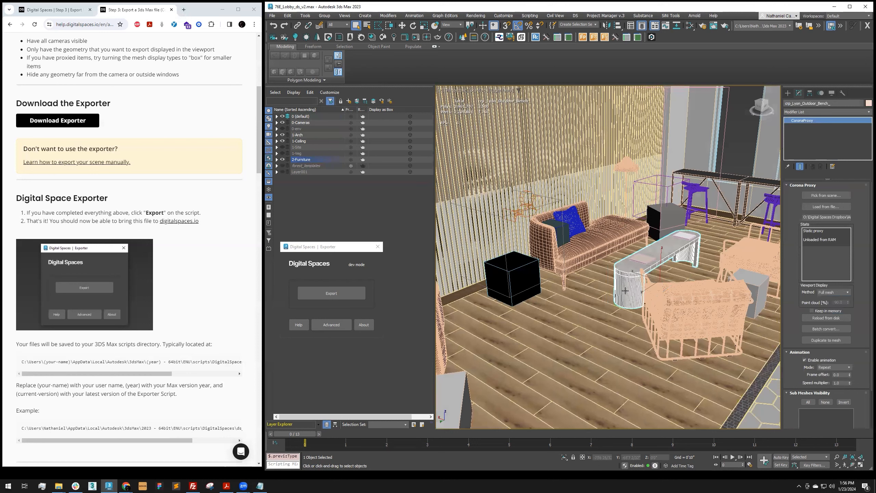
{"action": "left_click", "coordinate": [838, 293]}
{"action": "left_click", "coordinate": [834, 299]}
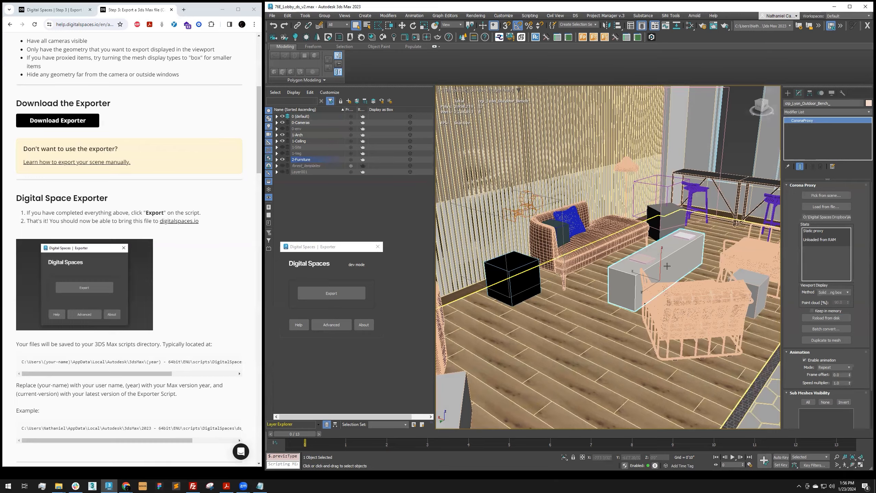
- Display the indoor plant proxy beside the bench sofa as Full mesh and inspect its leaves up close
{"action": "scroll", "coordinate": [640, 263], "scroll_direction": "down", "scroll_amount": 4}
{"action": "middle_click_drag", "start_coordinate": [640, 263], "coordinate": [626, 261], "text": "alt"}
{"action": "left_click", "coordinate": [594, 216]}
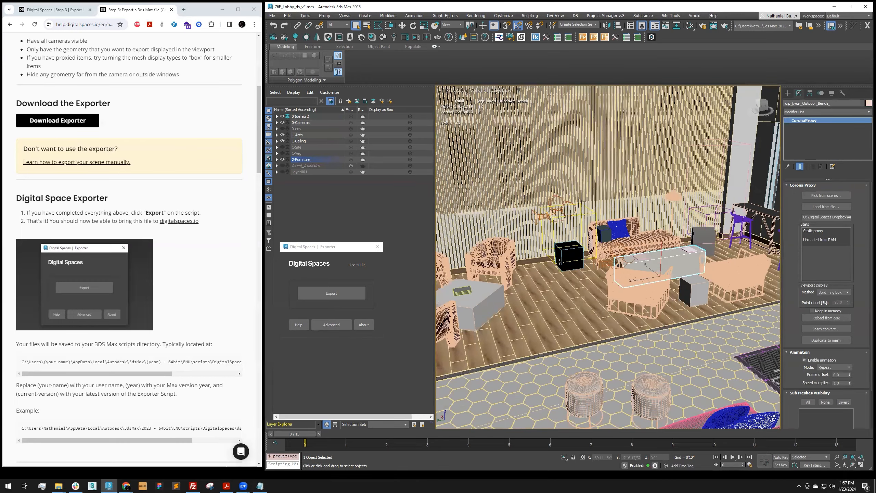
{"action": "left_click", "coordinate": [839, 291]}
{"action": "left_click", "coordinate": [832, 311]}
{"action": "scroll", "coordinate": [570, 248], "scroll_direction": "up", "scroll_amount": 10}
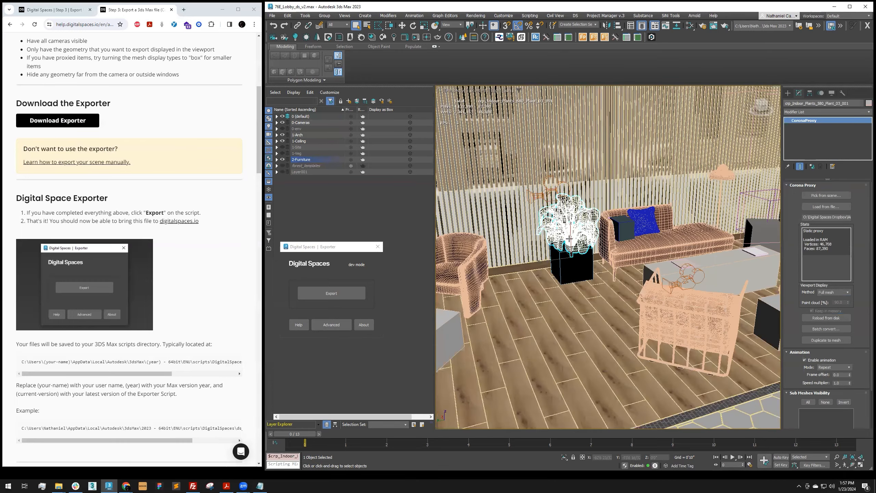
{"action": "middle_click_drag", "start_coordinate": [559, 239], "coordinate": [603, 234], "text": "alt"}
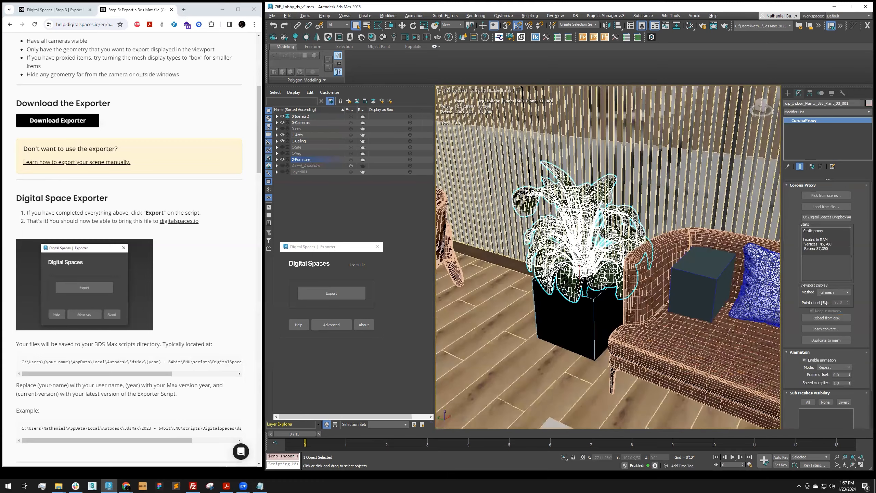
{"action": "scroll", "coordinate": [615, 239], "scroll_direction": "down", "scroll_amount": 5}
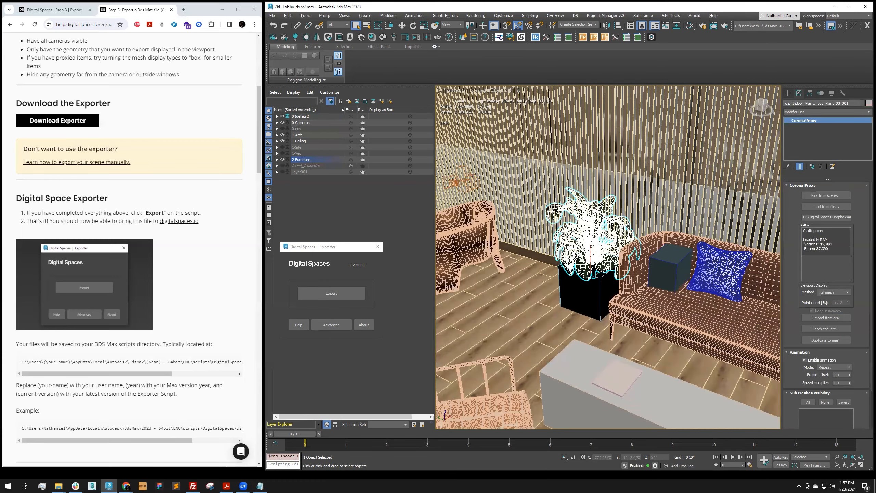
{"action": "middle_click_drag", "start_coordinate": [623, 254], "coordinate": [641, 238], "text": "alt"}
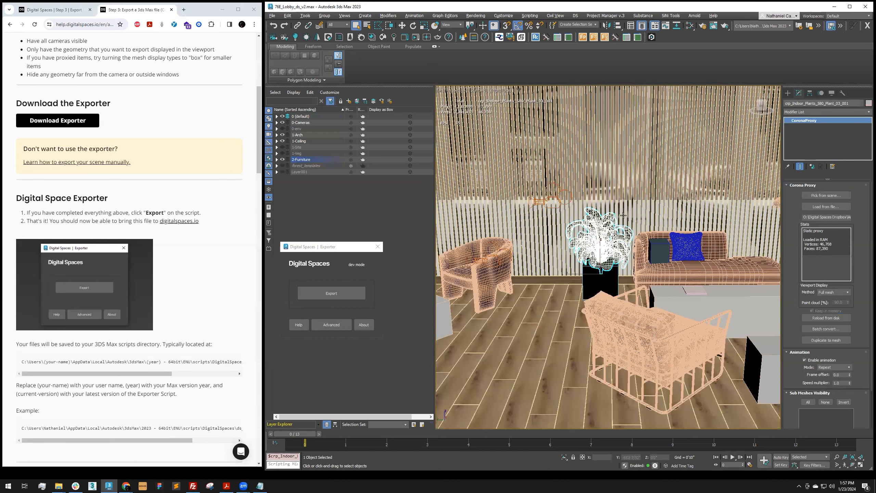
- Set the indoor plant proxy's viewport display to Solid bounding box and check the lobby and the building exterior
{"action": "left_click", "coordinate": [830, 292]}
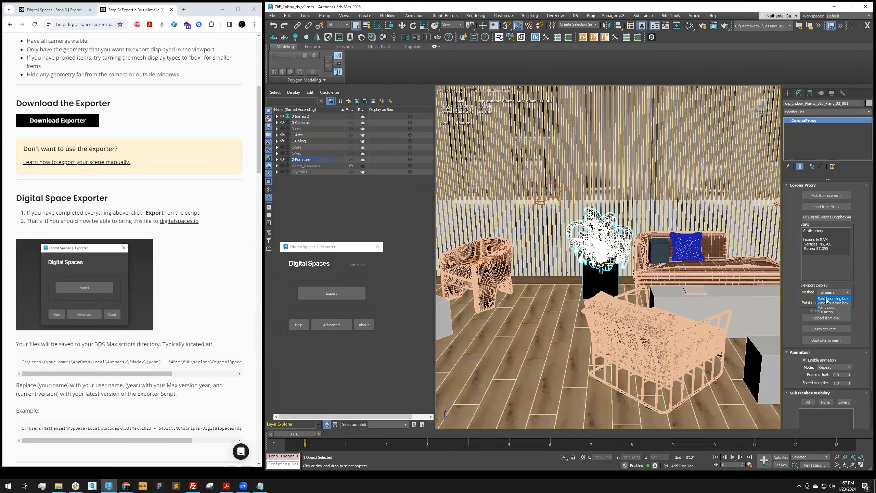
{"action": "left_click", "coordinate": [832, 298]}
{"action": "scroll", "coordinate": [589, 305], "scroll_direction": "down", "scroll_amount": 5}
{"action": "scroll", "coordinate": [588, 305], "scroll_direction": "down", "scroll_amount": 5}
{"action": "scroll", "coordinate": [585, 302], "scroll_direction": "up", "scroll_amount": 5}
{"action": "middle_click_drag", "start_coordinate": [604, 232], "coordinate": [532, 240], "text": "alt"}
{"action": "scroll", "coordinate": [517, 267], "scroll_direction": "up", "scroll_amount": 4}
{"action": "middle_click_drag", "start_coordinate": [644, 247], "coordinate": [640, 246]}
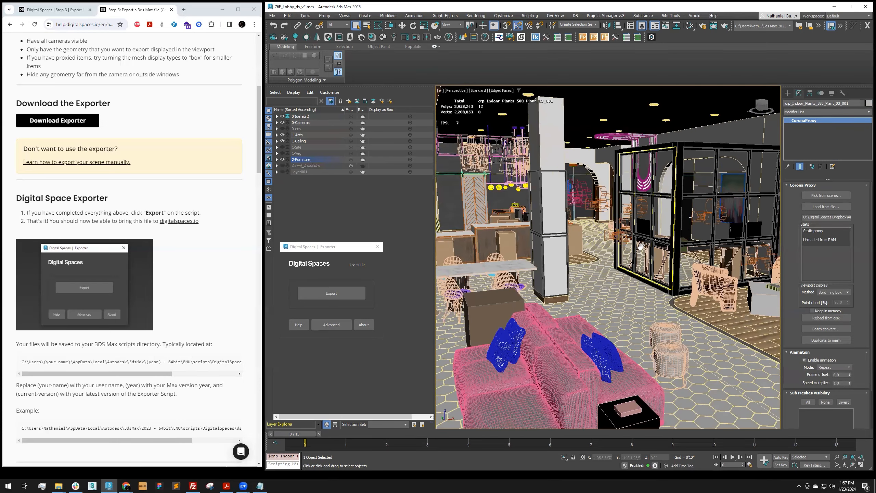
{"action": "scroll", "coordinate": [640, 242], "scroll_direction": "down", "scroll_amount": 8}
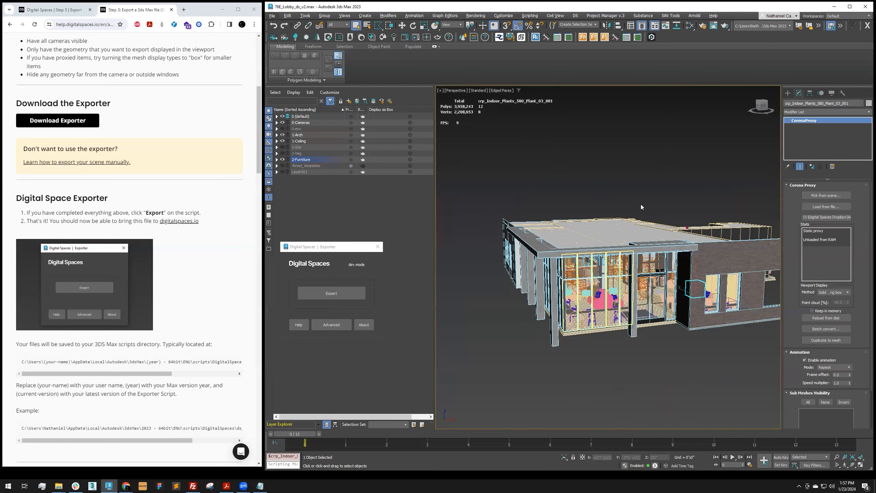
- Select the Four Hands Grayson chair proxy in the lobby seating area and examine its mesh density and display method
{"action": "left_click", "coordinate": [642, 205]}
{"action": "scroll", "coordinate": [642, 206], "scroll_direction": "up", "scroll_amount": 8}
{"action": "middle_click_drag", "start_coordinate": [630, 233], "coordinate": [606, 252], "text": "alt"}
{"action": "scroll", "coordinate": [607, 254], "scroll_direction": "down", "scroll_amount": 1}
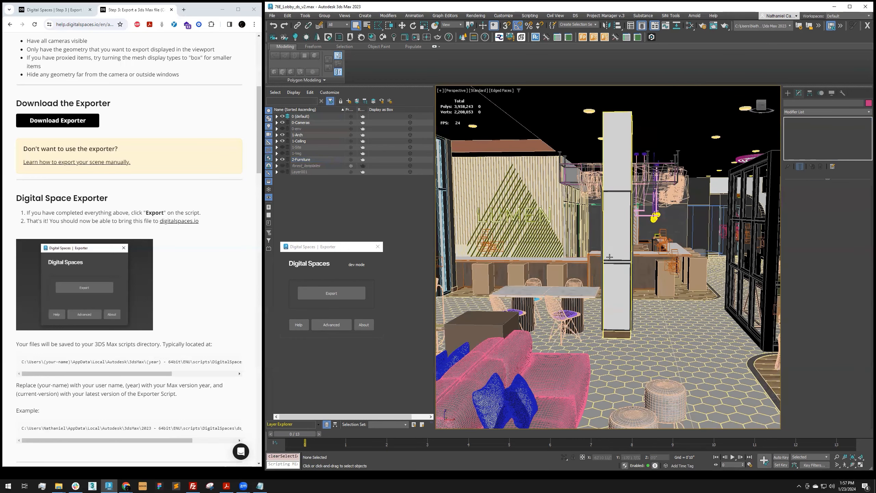
{"action": "middle_click_drag", "start_coordinate": [609, 257], "coordinate": [650, 252], "text": "alt"}
{"action": "left_click", "coordinate": [668, 331]}
{"action": "scroll", "coordinate": [645, 270], "scroll_direction": "down", "scroll_amount": 3}
{"action": "scroll", "coordinate": [645, 270], "scroll_direction": "up", "scroll_amount": 4}
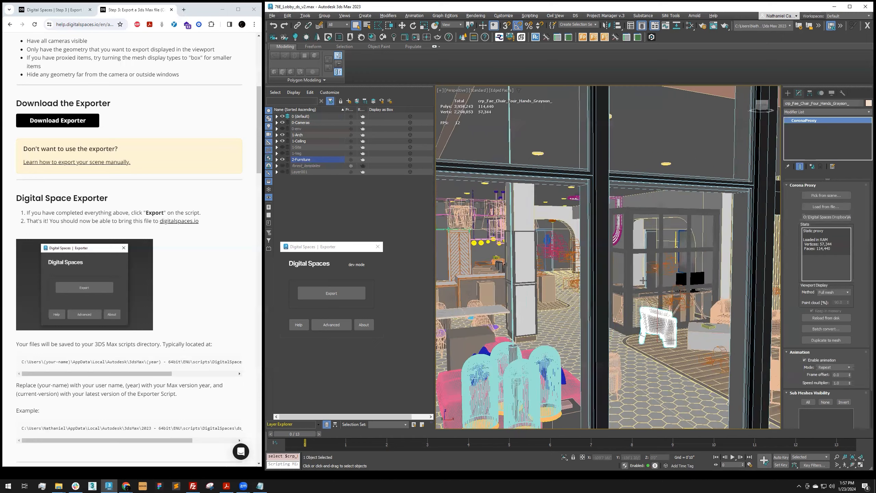
- Select the Rocca coffee table top proxy and check its display method and the surrounding lobby furniture
{"action": "middle_click_drag", "start_coordinate": [620, 263], "coordinate": [662, 257], "text": "alt"}
{"action": "scroll", "coordinate": [640, 270], "scroll_direction": "down", "scroll_amount": 3}
{"action": "scroll", "coordinate": [663, 287], "scroll_direction": "up", "scroll_amount": 2}
{"action": "left_click", "coordinate": [569, 343]}
{"action": "scroll", "coordinate": [578, 277], "scroll_direction": "up", "scroll_amount": 5}
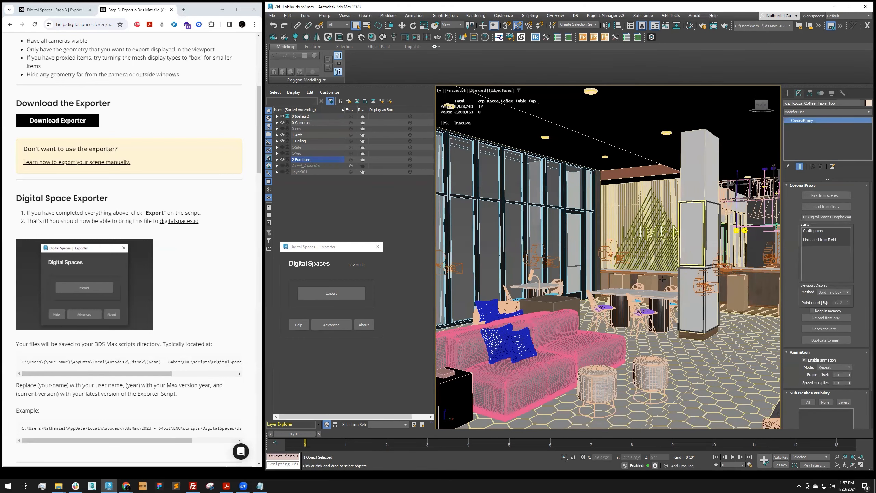
{"action": "middle_click_drag", "start_coordinate": [639, 276], "coordinate": [632, 285]}
{"action": "scroll", "coordinate": [631, 284], "scroll_direction": "down", "scroll_amount": 1}
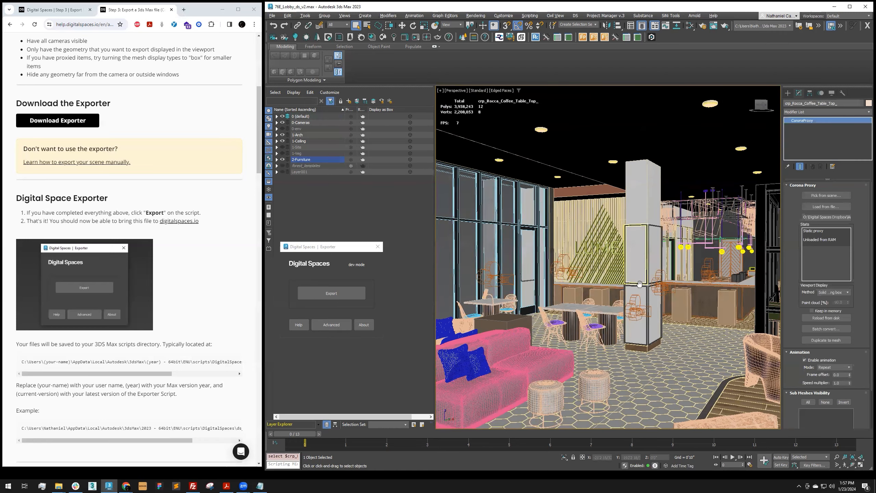
- Display the hanging metal box vase plant proxy as Full mesh for inspection and return it to Wire bounding box
{"action": "scroll", "coordinate": [694, 232], "scroll_direction": "up", "scroll_amount": 4}
{"action": "left_click", "coordinate": [694, 232]}
{"action": "scroll", "coordinate": [695, 232], "scroll_direction": "up", "scroll_amount": 5}
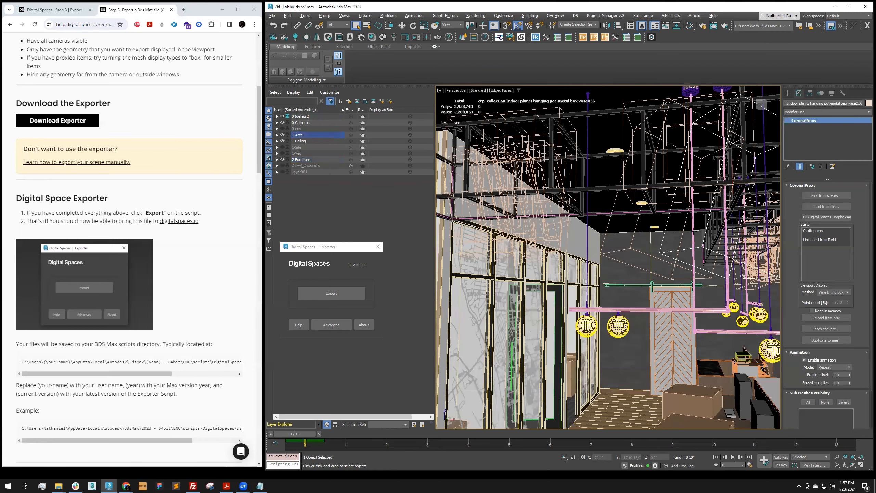
{"action": "left_click", "coordinate": [833, 292]}
{"action": "left_click", "coordinate": [827, 313]}
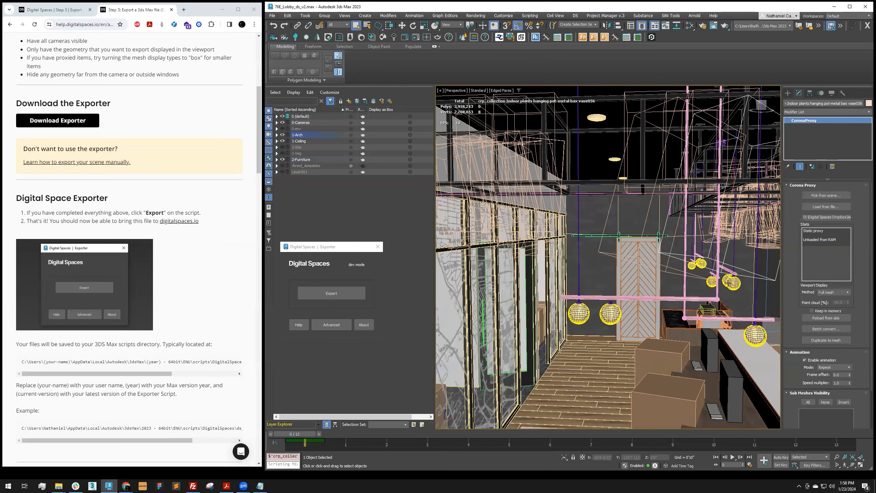
{"action": "scroll", "coordinate": [729, 283], "scroll_direction": "down", "scroll_amount": 3}
{"action": "middle_click_drag", "start_coordinate": [729, 283], "coordinate": [667, 232], "text": "alt"}
{"action": "scroll", "coordinate": [705, 235], "scroll_direction": "up", "scroll_amount": 6}
{"action": "scroll", "coordinate": [656, 236], "scroll_direction": "down", "scroll_amount": 6}
{"action": "scroll", "coordinate": [673, 237], "scroll_direction": "down", "scroll_amount": 2}
{"action": "scroll", "coordinate": [684, 229], "scroll_direction": "down", "scroll_amount": 5}
{"action": "left_click", "coordinate": [837, 293]}
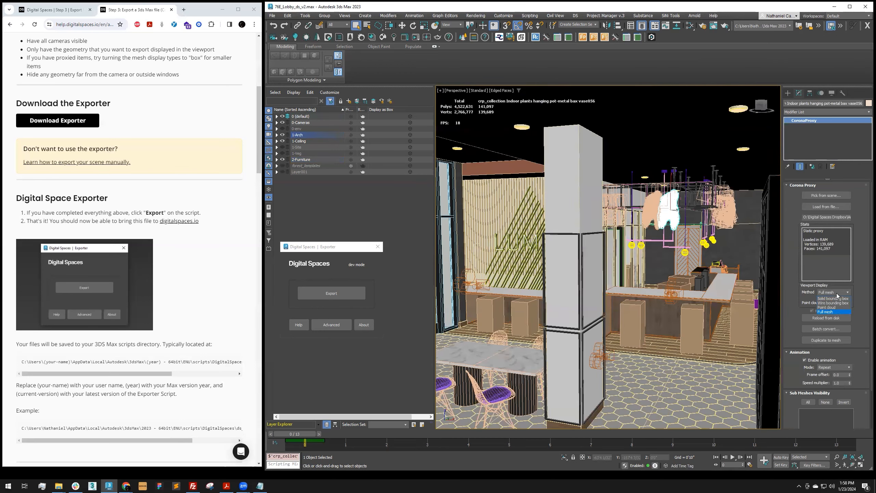
{"action": "left_click", "coordinate": [830, 303]}
- Review the lobby interior and the building exterior for export, leaving no objects selected
{"action": "scroll", "coordinate": [664, 230], "scroll_direction": "up", "scroll_amount": 4}
{"action": "scroll", "coordinate": [663, 229], "scroll_direction": "down", "scroll_amount": 2}
{"action": "scroll", "coordinate": [664, 229], "scroll_direction": "down", "scroll_amount": 2}
{"action": "middle_click_drag", "start_coordinate": [664, 229], "coordinate": [687, 233], "text": "alt"}
{"action": "mouse_move", "coordinate": [609, 257]}
{"action": "middle_mouse_down", "text": "alt"}
{"action": "mouse_move", "coordinate": [582, 261]}
{"action": "mouse_move", "coordinate": [618, 247]}
{"action": "mouse_move", "coordinate": [676, 246]}
{"action": "mouse_move", "coordinate": [633, 245]}
{"action": "mouse_move", "coordinate": [653, 252]}
{"action": "middle_mouse_up", "text": "alt"}
{"action": "scroll", "coordinate": [623, 248], "scroll_direction": "down", "scroll_amount": 5}
{"action": "scroll", "coordinate": [622, 248], "scroll_direction": "down", "scroll_amount": 8}
{"action": "key", "text": "q"}
{"action": "scroll", "coordinate": [632, 245], "scroll_direction": "down", "scroll_amount": 3}
{"action": "key", "text": "q"}
{"action": "left_click", "coordinate": [669, 190]}
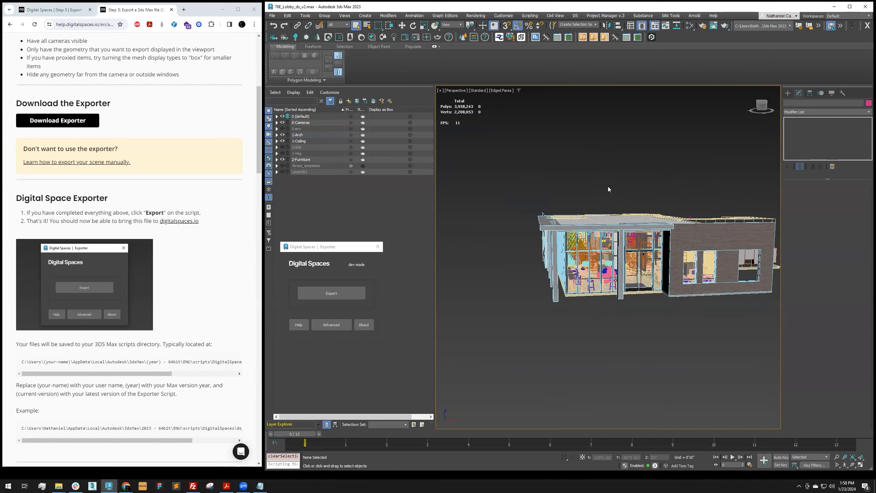
- Export the lobby scene with the Digital Spaces exporter and save the scene changes
{"action": "left_click_drag", "start_coordinate": [332, 251], "coordinate": [555, 112]}
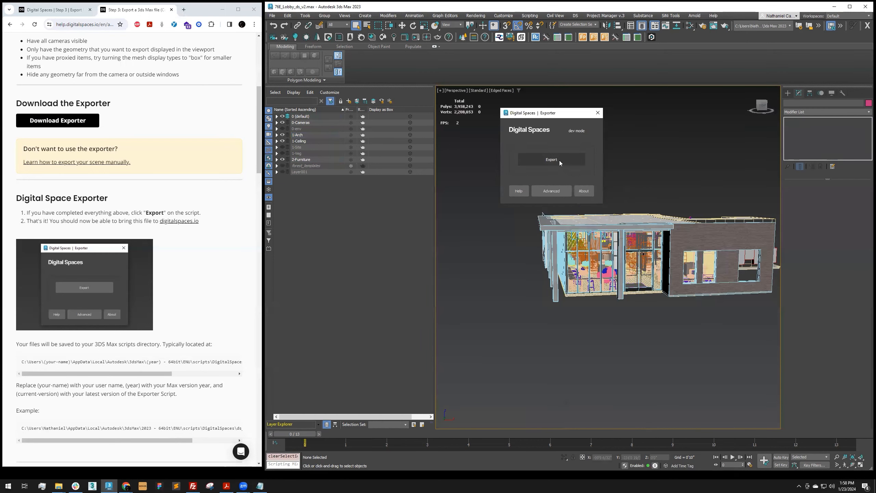
{"action": "left_click", "coordinate": [544, 158]}
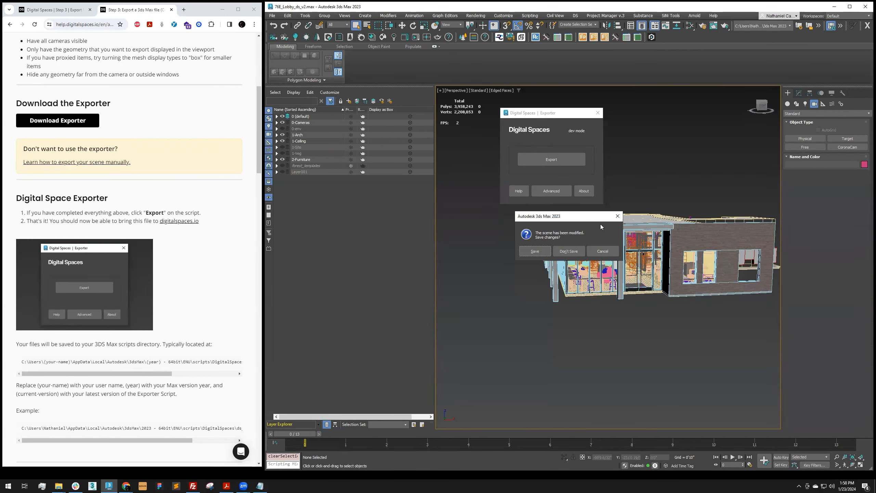
{"action": "left_click", "coordinate": [534, 252]}
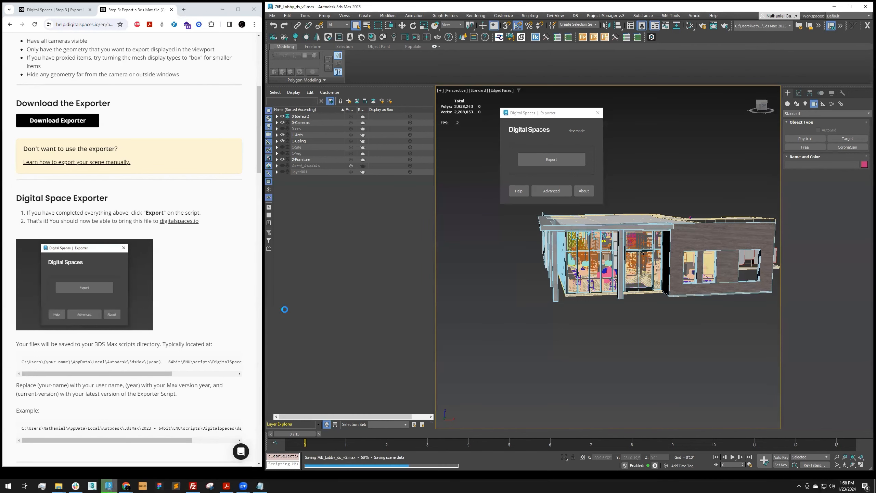
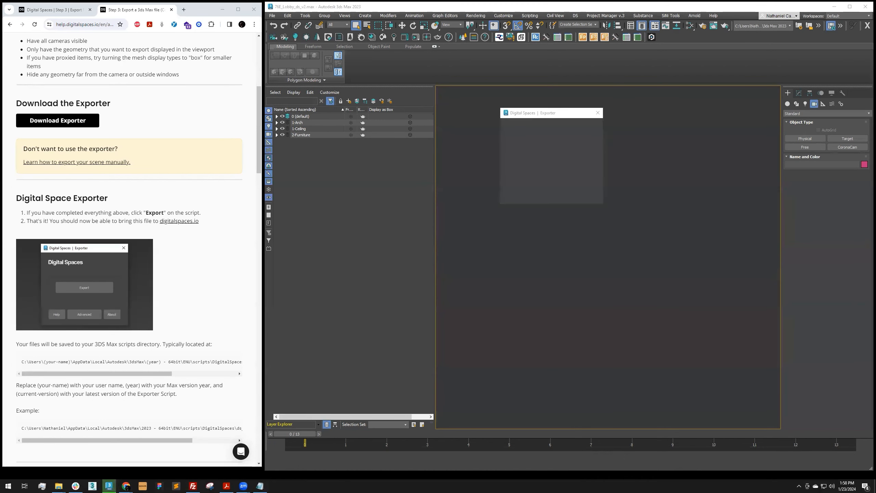
- Switch to the Digital Spaces web app in the browser, show All Projects and reposition the browser window
{"action": "key", "text": "alt+Tab"}
{"action": "left_click", "coordinate": [247, 75]}
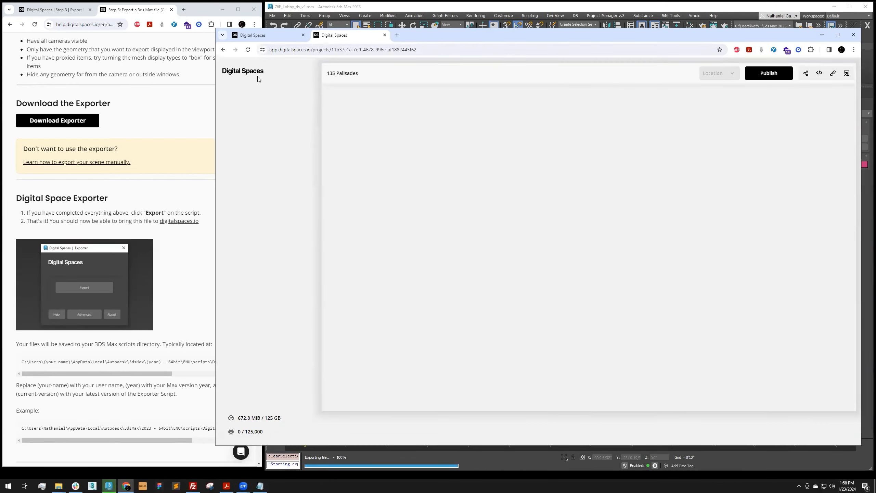
{"action": "left_click", "coordinate": [255, 75]}
{"action": "left_click_drag", "start_coordinate": [453, 35], "coordinate": [336, 31]}
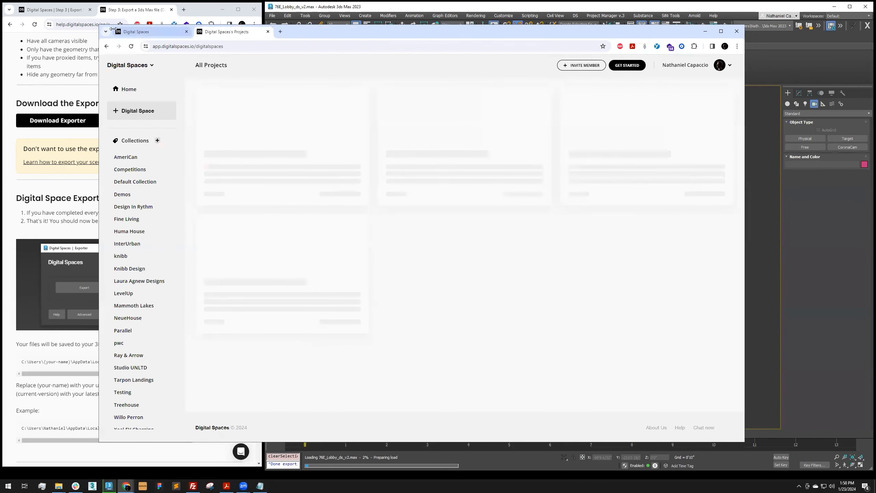
{"action": "left_click_drag", "start_coordinate": [100, 27], "coordinate": [230, 14]}
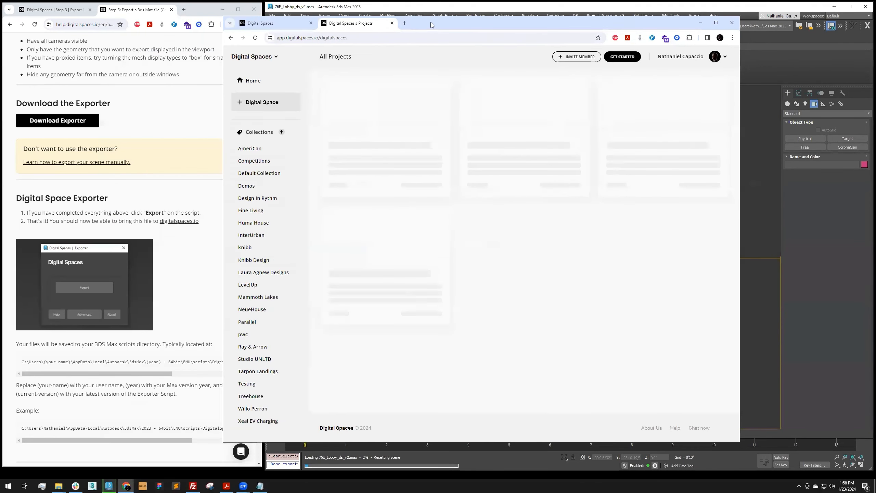
{"action": "left_click_drag", "start_coordinate": [345, 15], "coordinate": [213, 16]}
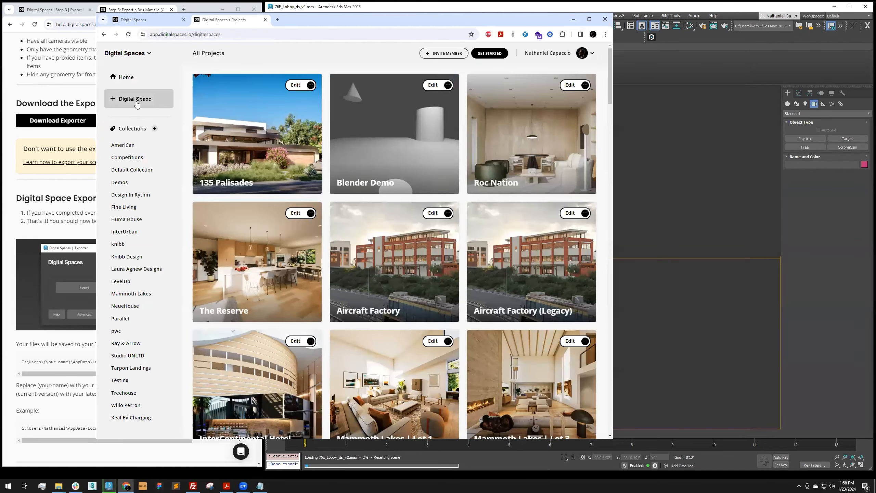
- Create a Digital Space named "3ds max demo" and make room beside the browser window for the image folder
{"action": "left_click", "coordinate": [142, 99]}
{"action": "left_click", "coordinate": [313, 238]}
{"action": "type", "text": "3ds max demo"}
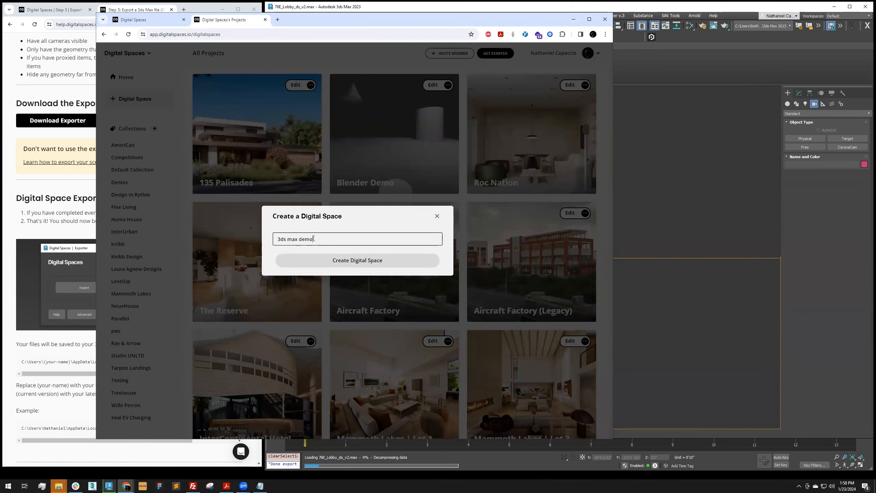
{"action": "left_click", "coordinate": [326, 261]}
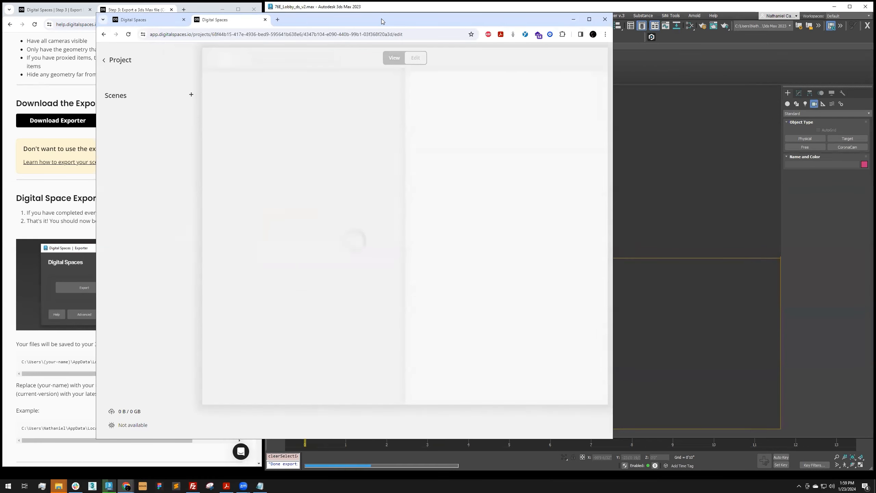
{"action": "left_click_drag", "start_coordinate": [381, 24], "coordinate": [485, 21]}
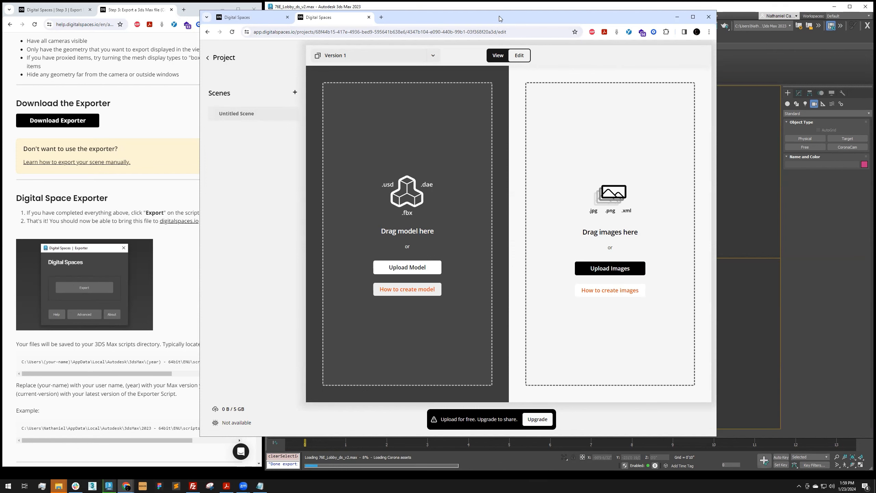
{"action": "left_click_drag", "start_coordinate": [500, 18], "coordinate": [351, 23]}
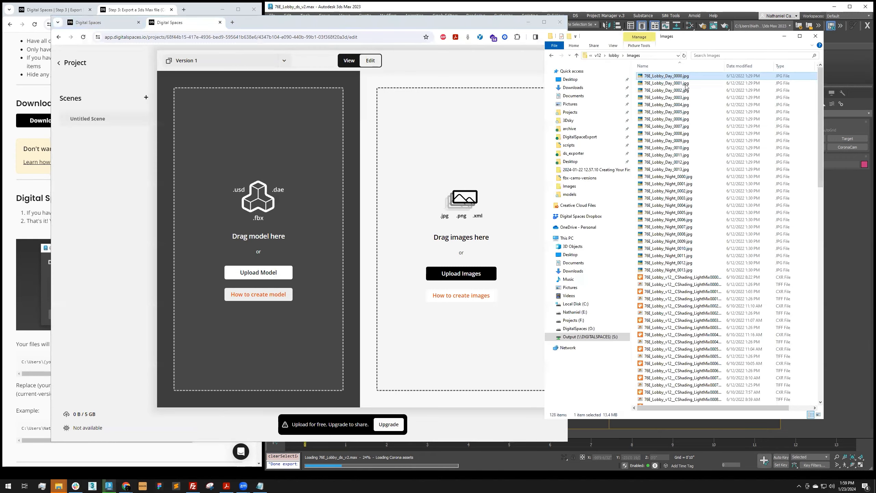
- Preview the rendered lobby day panoramas from the Images folder through 76E_Lobby_Day_0004.jpg
{"action": "double_click", "coordinate": [685, 84]}
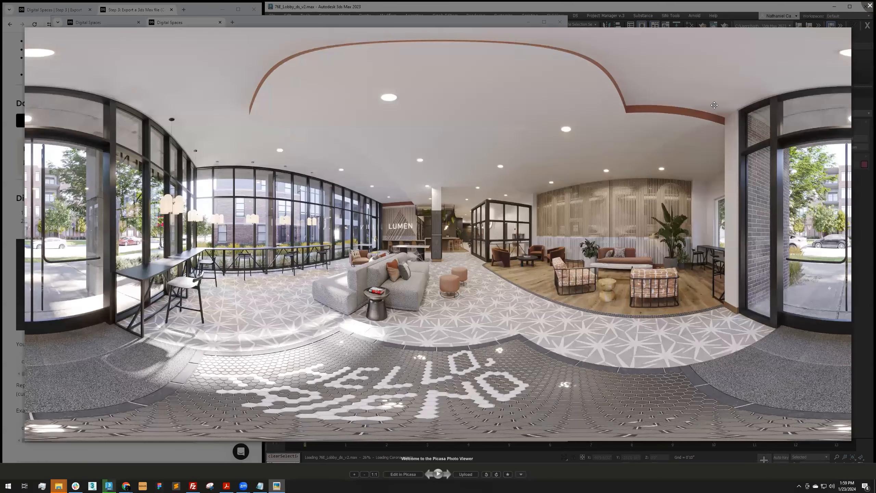
{"action": "key", "text": "Right"}
{"action": "key", "text": "Right"}
{"action": "key", "text": "Right"}
{"action": "key", "text": "Right"}
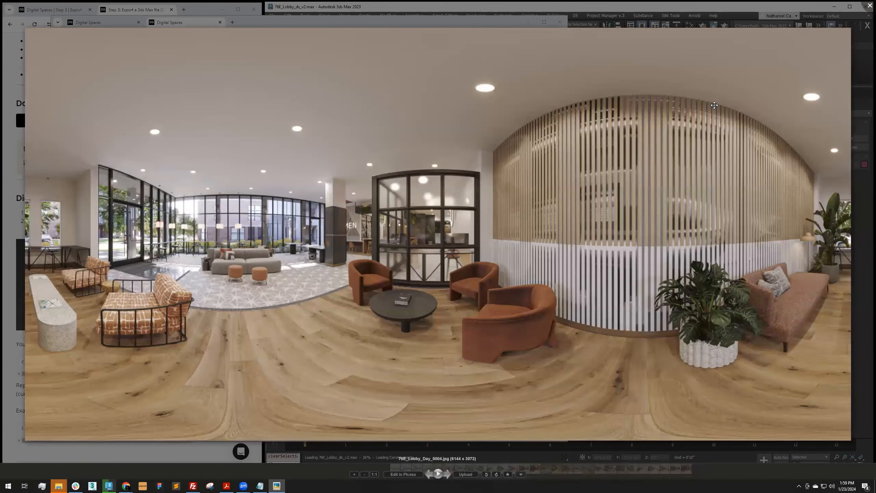
{"action": "key", "text": "Escape"}
- Select 76E_Lobby_Day_0000.jpg through 76E_Lobby_Day_0013.jpg in the Images folder and arrange the folder and browser windows side by side
{"action": "left_click", "coordinate": [685, 170], "text": "shift"}
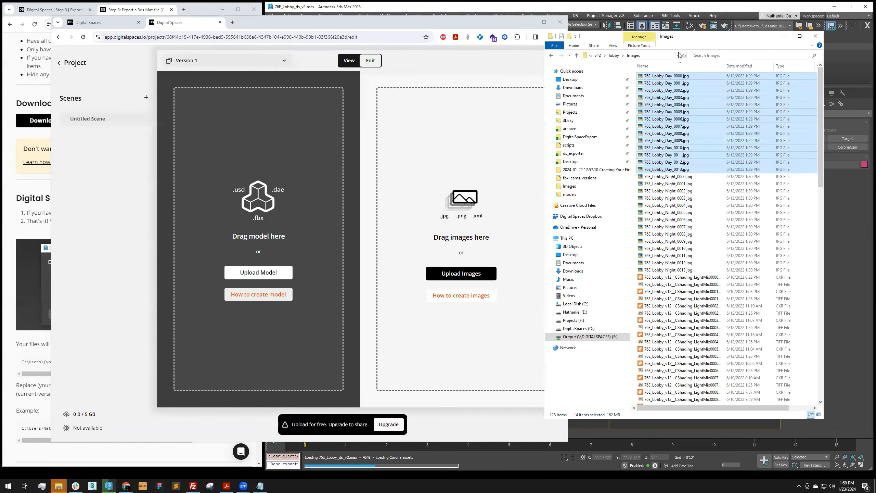
{"action": "left_click_drag", "start_coordinate": [685, 36], "coordinate": [757, 36]}
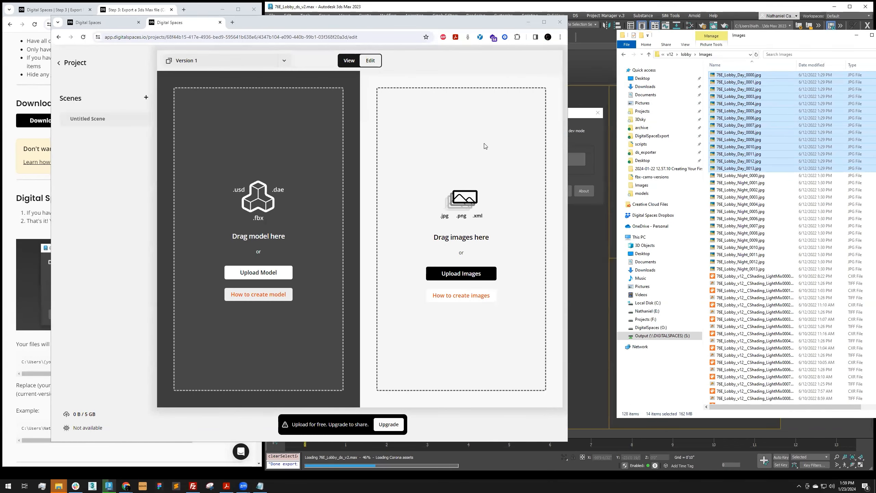
{"action": "left_click", "coordinate": [447, 347]}
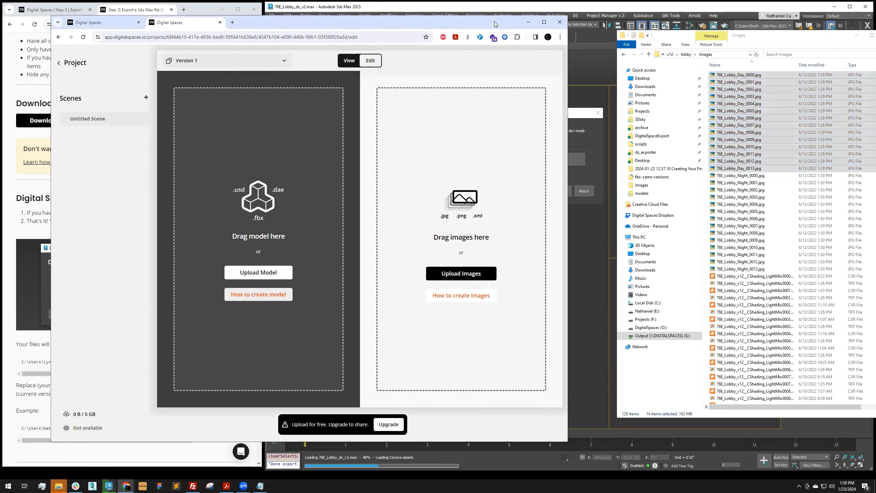
{"action": "left_click_drag", "start_coordinate": [496, 25], "coordinate": [527, 25]}
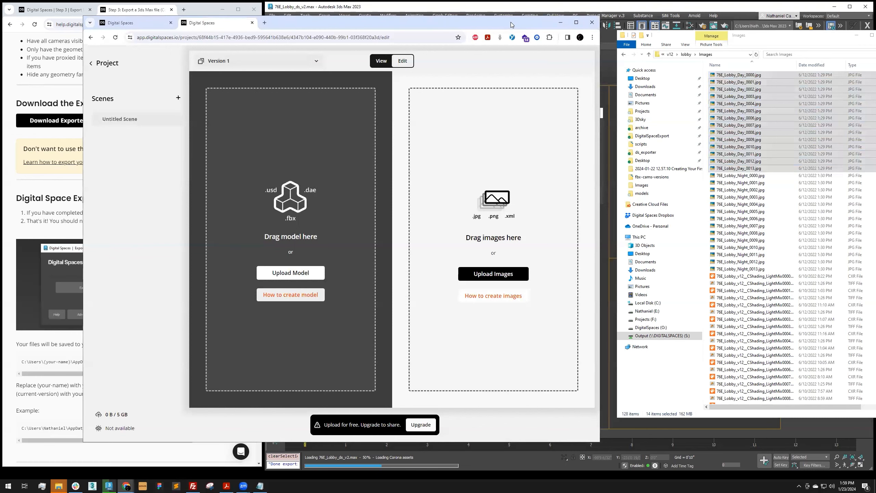
{"action": "left_click_drag", "start_coordinate": [511, 25], "coordinate": [541, 26]}
- Upload the 76E_Lobby_Day panoramas to the untitled scene from the lobby Images folder under D-17-Parallel-76E, v12
{"action": "left_click", "coordinate": [542, 278]}
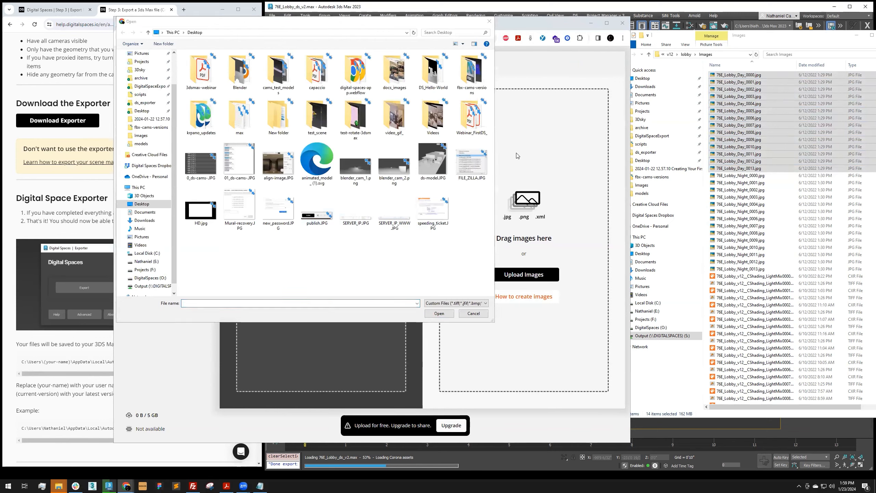
{"action": "scroll", "coordinate": [148, 282], "scroll_direction": "down", "scroll_amount": 1}
{"action": "left_click", "coordinate": [148, 279]}
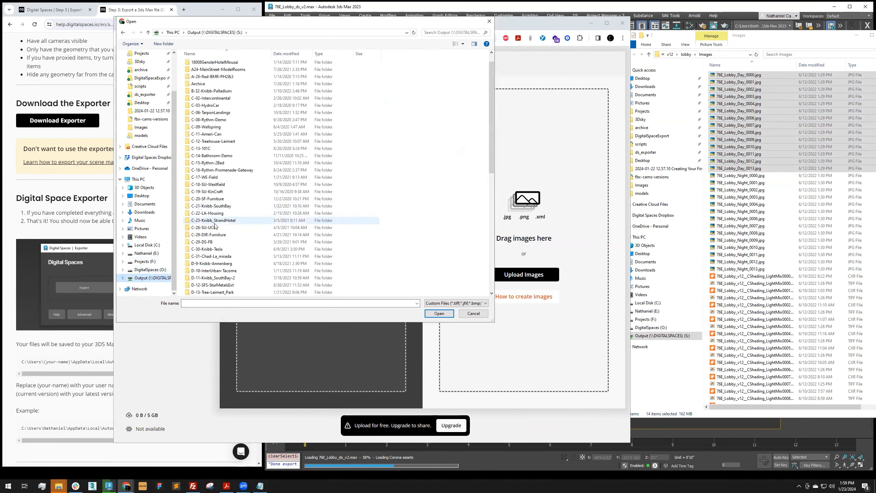
{"action": "scroll", "coordinate": [213, 197], "scroll_direction": "down", "scroll_amount": 9}
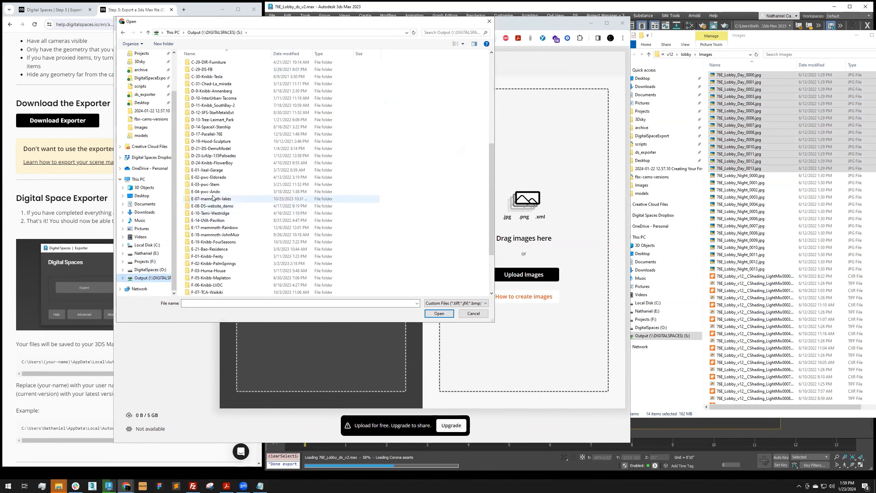
{"action": "double_click", "coordinate": [206, 133]}
{"action": "double_click", "coordinate": [194, 163]}
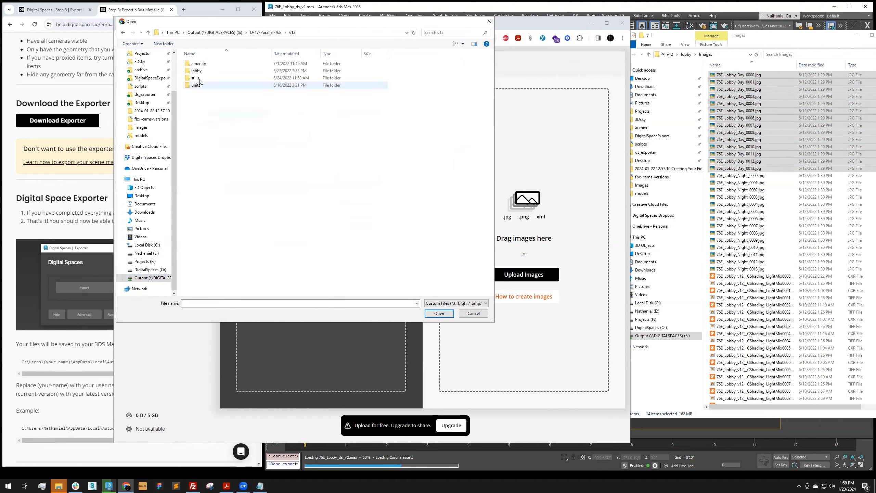
{"action": "double_click", "coordinate": [197, 70]}
{"action": "double_click", "coordinate": [202, 66]}
{"action": "left_click_drag", "start_coordinate": [202, 66], "coordinate": [229, 160]}
{"action": "left_click", "coordinate": [435, 311]}
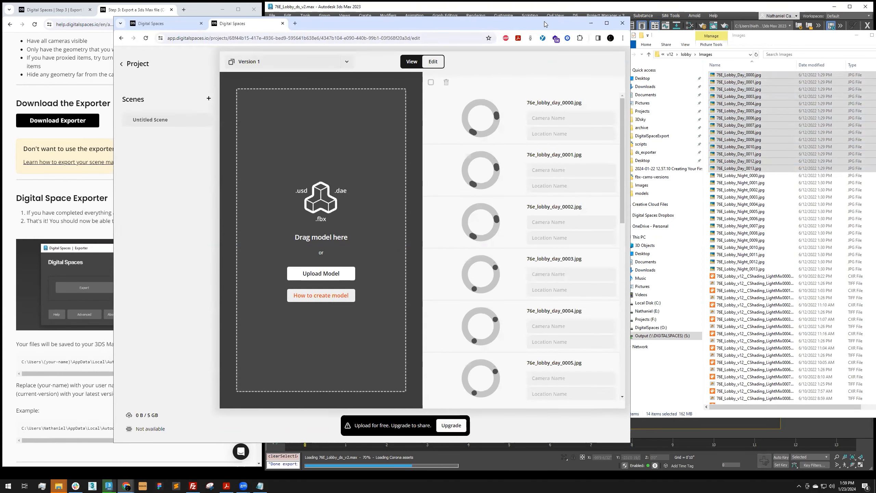
- Arrange the exporter's export folder beside the browser, sort it by date modified and select the newest 76E_Lobby_ds_v2 USD file
{"action": "left_click_drag", "start_coordinate": [545, 24], "coordinate": [603, 24]}
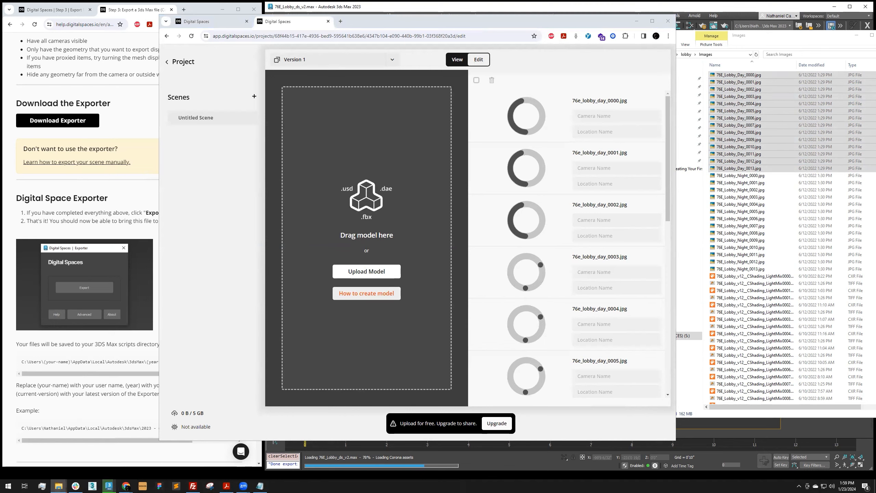
{"action": "left_click_drag", "start_coordinate": [271, 54], "coordinate": [211, 56]}
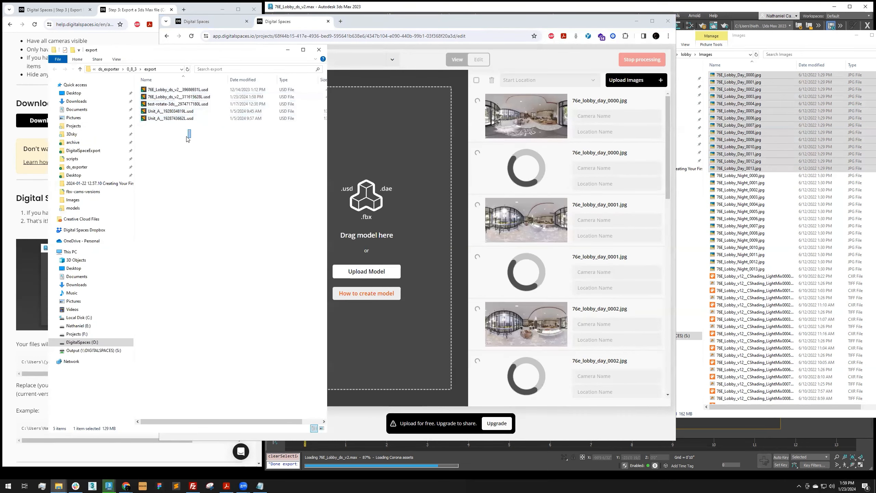
{"action": "left_click_drag", "start_coordinate": [459, 18], "coordinate": [624, 18]}
{"action": "left_click", "coordinate": [208, 183]}
{"action": "left_click_drag", "start_coordinate": [211, 52], "coordinate": [190, 52]}
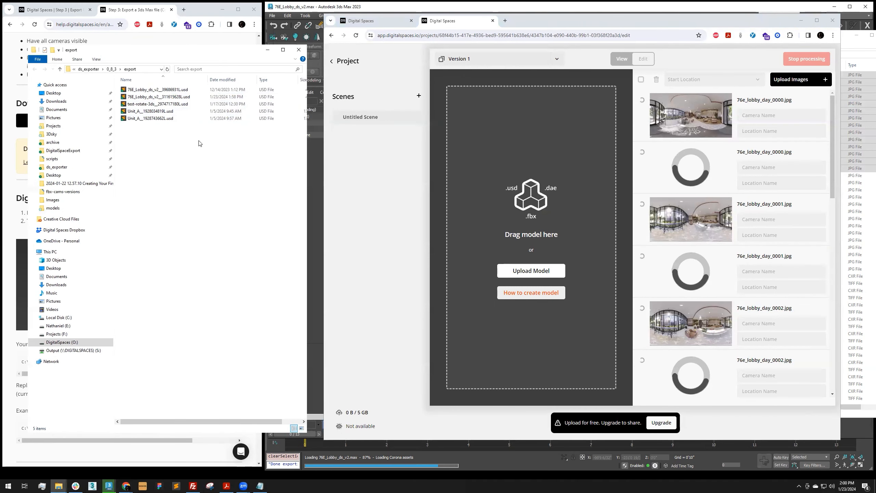
{"action": "left_click", "coordinate": [222, 82]}
{"action": "left_click", "coordinate": [176, 91]}
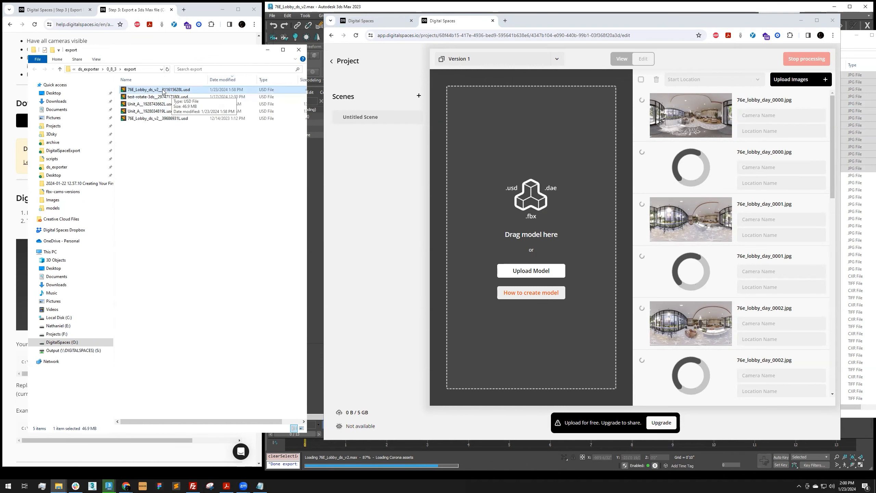
- Upload the newest 76E_Lobby_ds_v2 USD file from the ds_exporter 0_8_3 export folder as the untitled scene's model
{"action": "left_click_drag", "start_coordinate": [163, 92], "coordinate": [518, 148]}
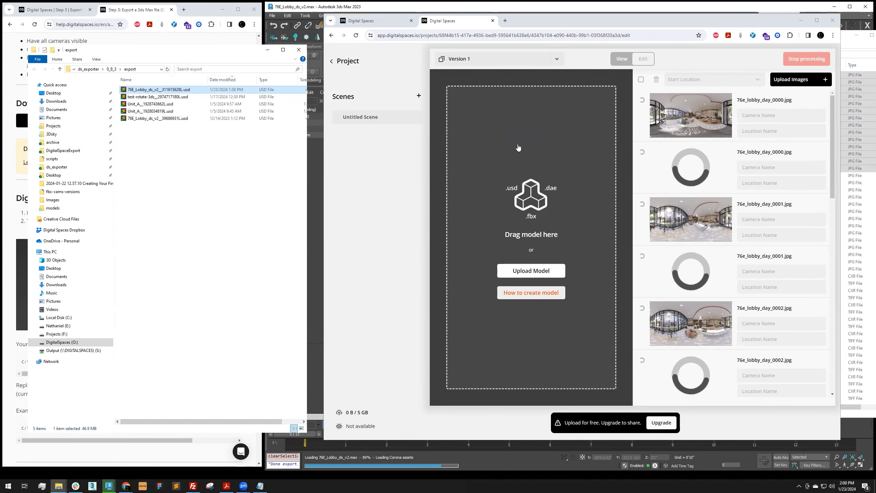
{"action": "left_click", "coordinate": [574, 21]}
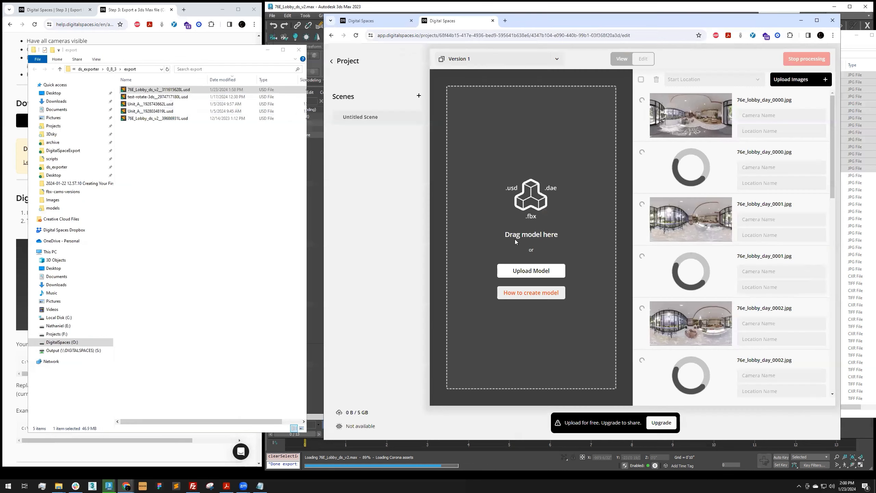
{"action": "left_click", "coordinate": [141, 69]}
{"action": "left_click_drag", "start_coordinate": [158, 69], "coordinate": [182, 198]}
{"action": "left_click", "coordinate": [182, 197]}
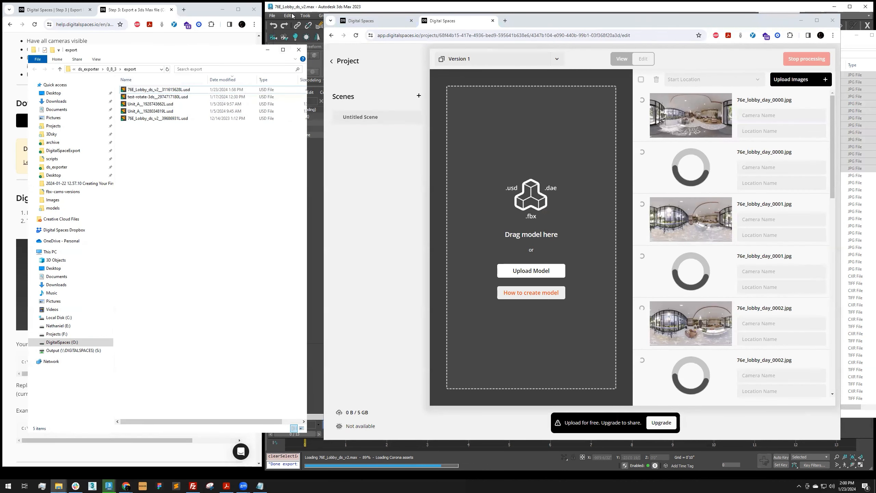
{"action": "left_click", "coordinate": [525, 271]}
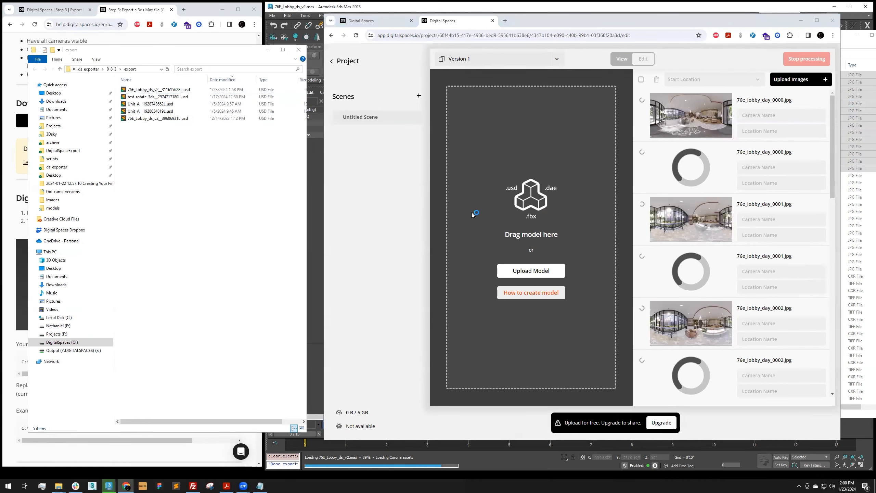
{"action": "left_click", "coordinate": [560, 30]}
{"action": "type", "text": "O:\\Digital Spaces Dropbox\\Artist\\Library\\Plugins\\DigitalSpaces\\ds_exporter\\0_8_3\\export"}
{"action": "key", "text": "Return"}
{"action": "left_click", "coordinate": [506, 51]}
{"action": "left_click", "coordinate": [414, 62]}
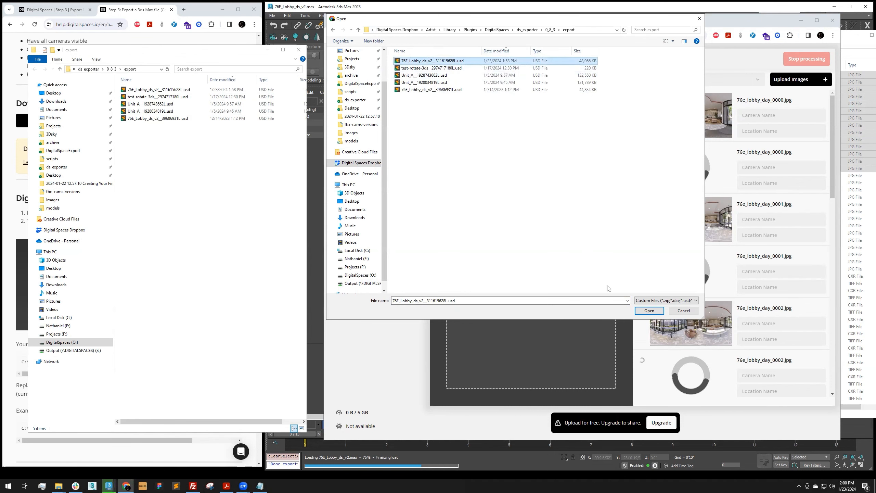
{"action": "left_click", "coordinate": [648, 311]}
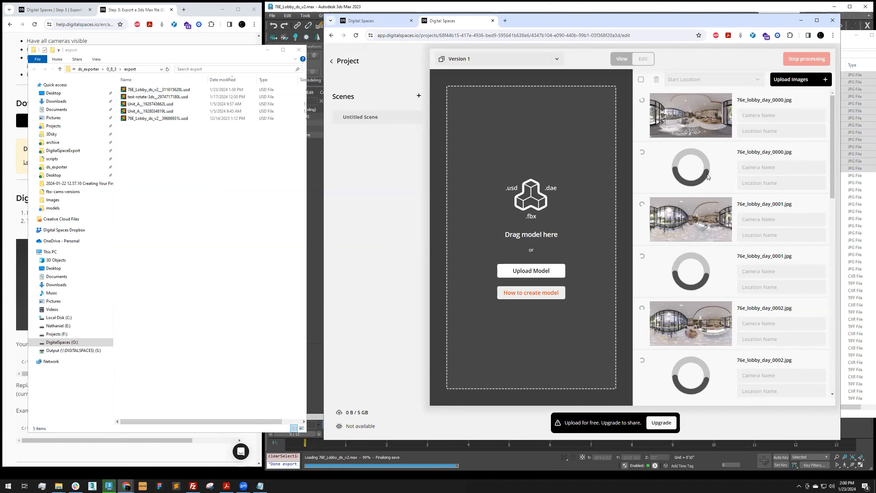
- Review the uploaded lobby panoramas and the detected DS_cam views, and continue with the model processing
{"action": "left_click_drag", "start_coordinate": [833, 147], "coordinate": [835, 356]}
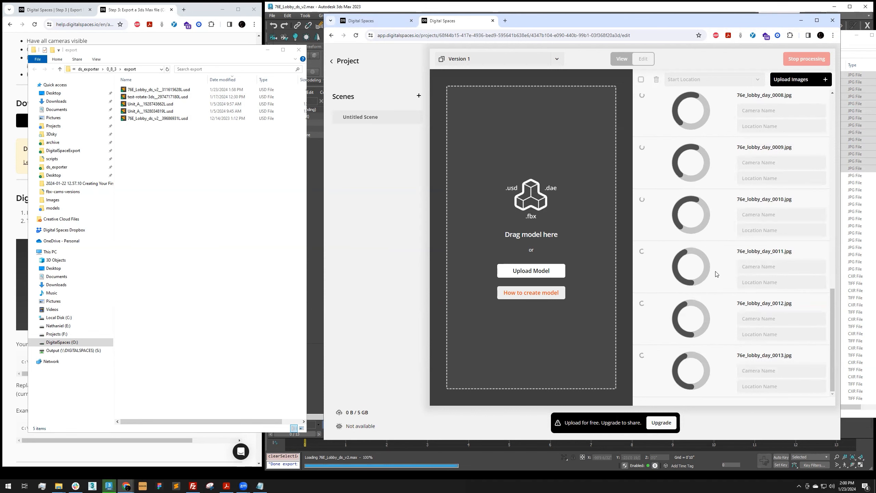
{"action": "left_click_drag", "start_coordinate": [119, 54], "coordinate": [304, 58]}
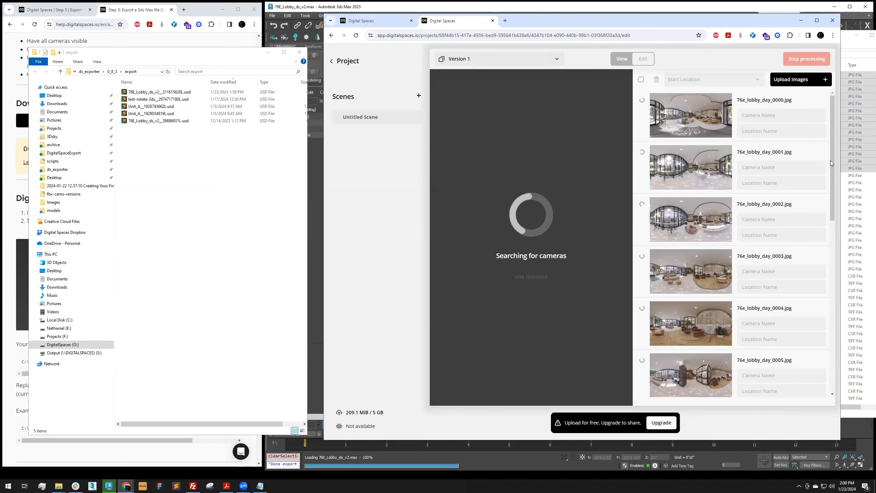
{"action": "scroll", "coordinate": [831, 163], "scroll_direction": "down", "scroll_amount": 3}
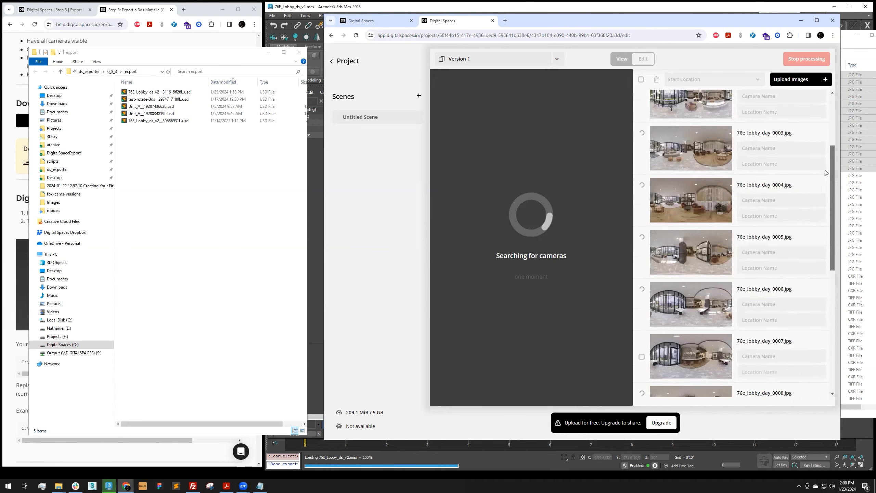
{"action": "scroll", "coordinate": [827, 172], "scroll_direction": "up", "scroll_amount": 3}
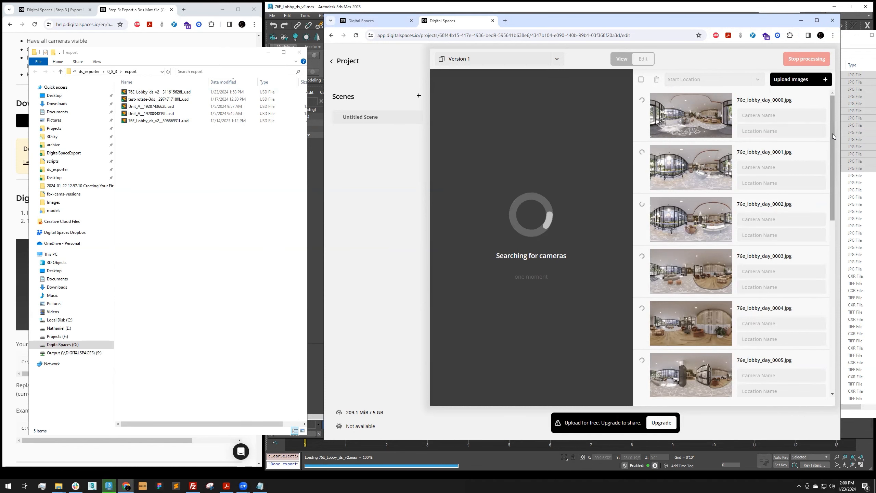
{"action": "left_click_drag", "start_coordinate": [532, 24], "coordinate": [533, 23]}
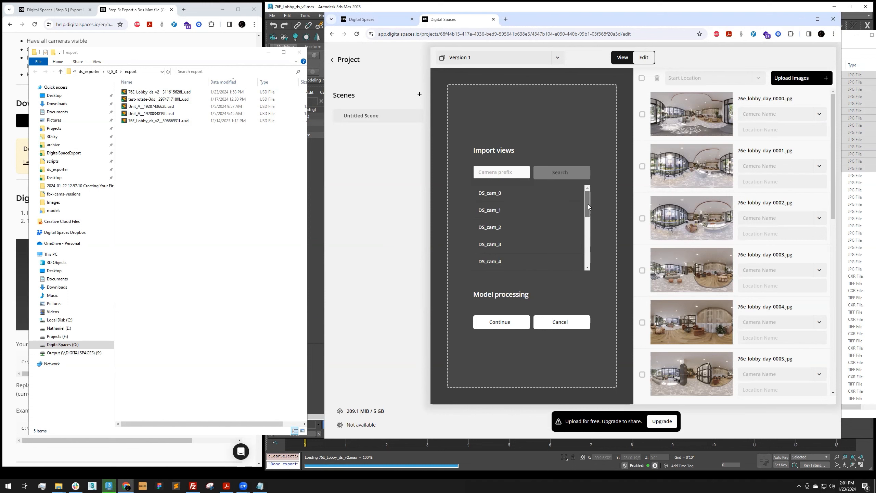
{"action": "mouse_move", "coordinate": [589, 198]}
{"action": "left_mouse_down"}
{"action": "mouse_move", "coordinate": [587, 261]}
{"action": "mouse_move", "coordinate": [587, 196]}
{"action": "left_mouse_up"}
{"action": "left_click", "coordinate": [511, 321]}
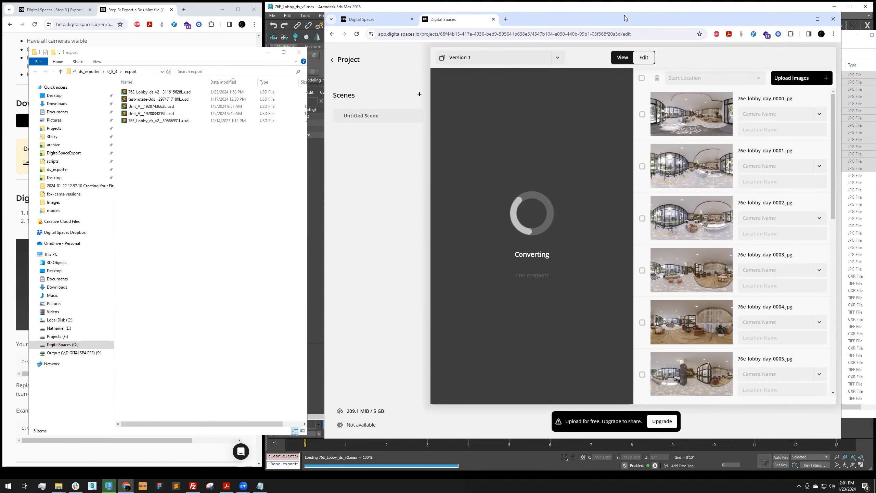
- Assign cameras DS_cam_0, DS_cam_1 and DS_cam_2 to panoramas 76e_lobby_day_0000, 0001 and 0002 respectively
{"action": "left_click_drag", "start_coordinate": [624, 16], "coordinate": [533, 15]}
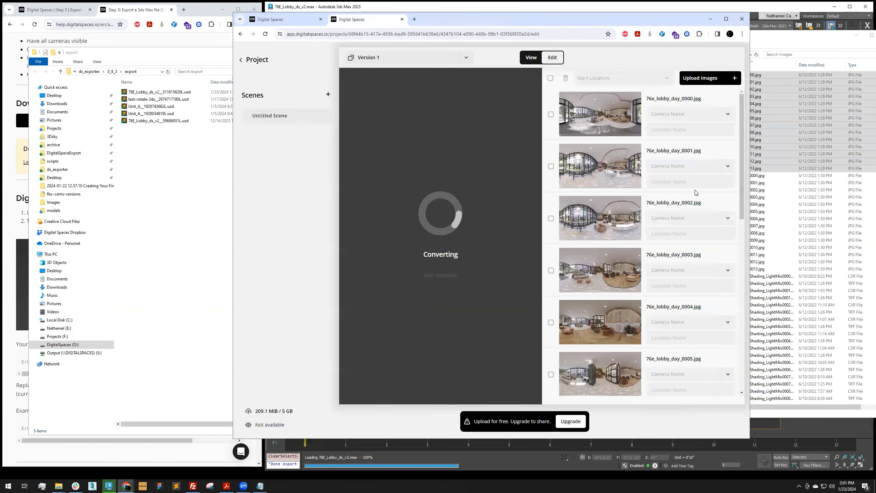
{"action": "left_click", "coordinate": [728, 114]}
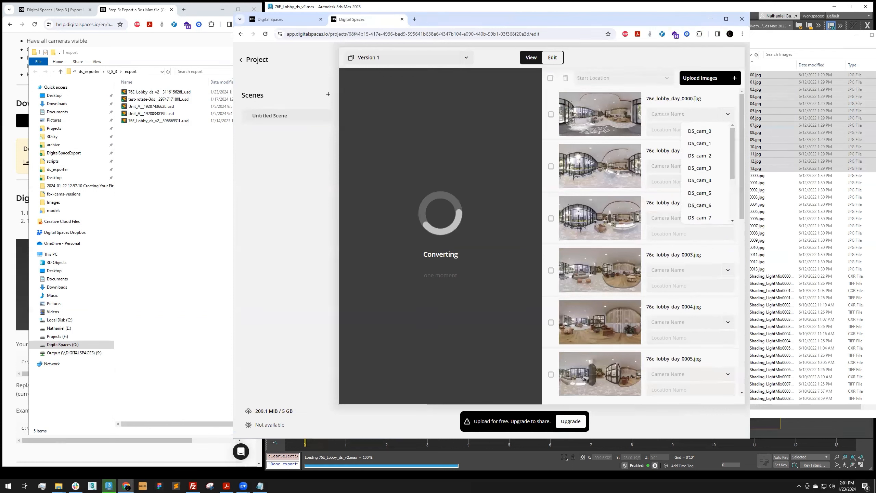
{"action": "left_click", "coordinate": [709, 135]}
{"action": "left_click", "coordinate": [729, 166]}
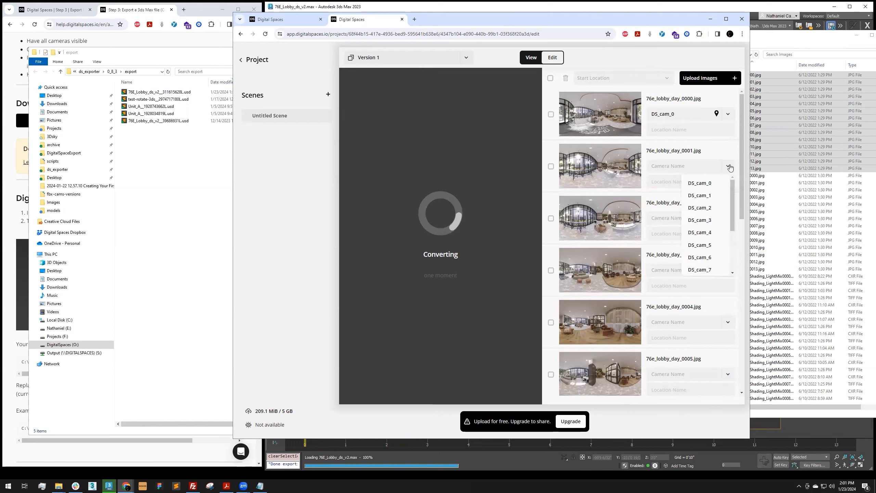
{"action": "left_click", "coordinate": [718, 198]}
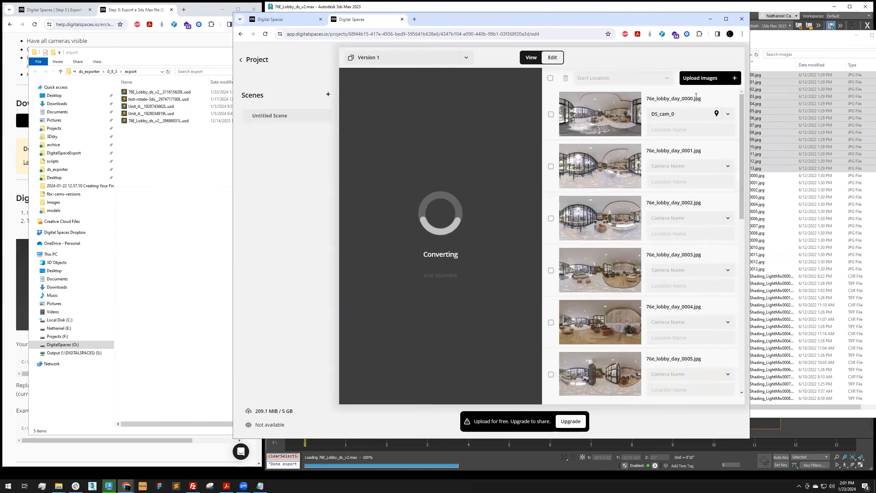
{"action": "left_click", "coordinate": [728, 218]}
{"action": "left_click", "coordinate": [706, 259]}
{"action": "left_click", "coordinate": [714, 274]}
{"action": "left_click", "coordinate": [705, 331]}
{"action": "scroll", "coordinate": [714, 260], "scroll_direction": "down", "scroll_amount": 1}
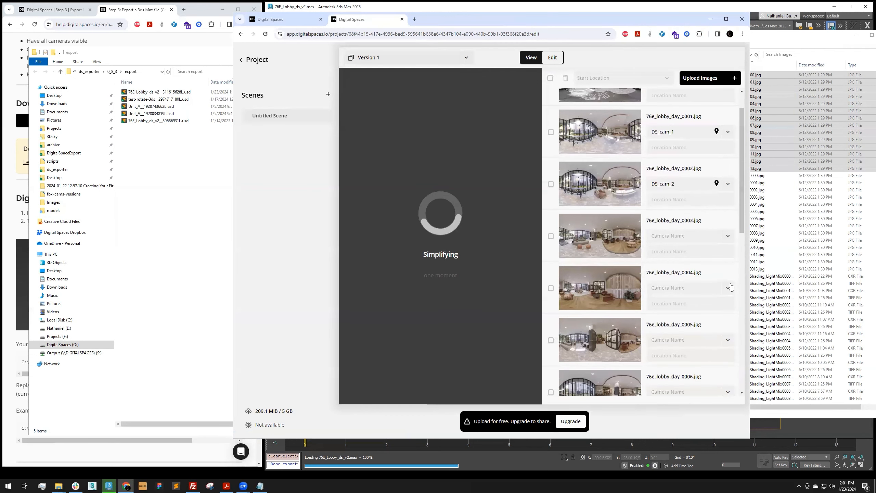
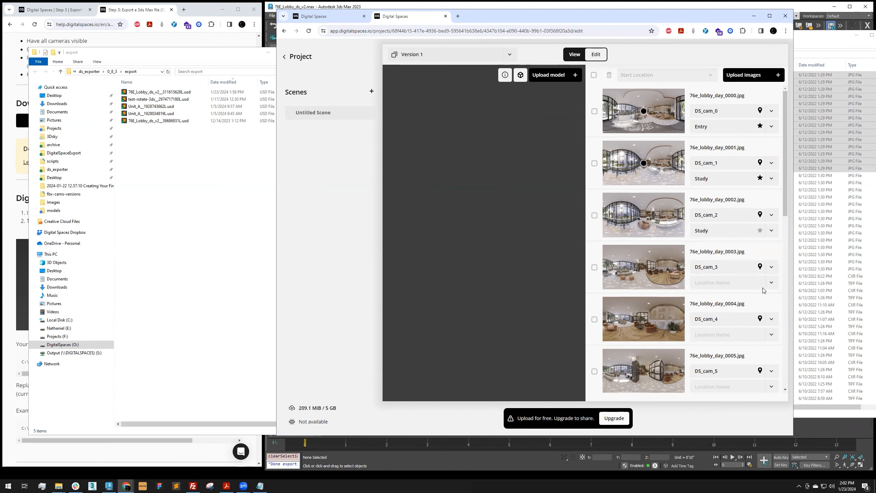
- Set the location name of panorama 76e_lobby_day_0003 to Lounge and assign location names to the panoramas that follow
{"action": "left_click", "coordinate": [722, 282]}
{"action": "type", "text": "Lounge"}
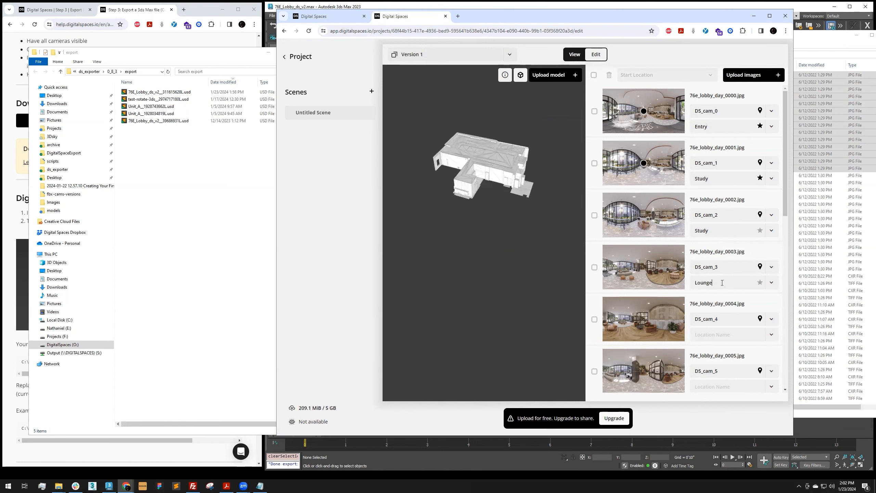
{"action": "left_click", "coordinate": [767, 336]}
{"action": "left_click", "coordinate": [748, 375]}
{"action": "scroll", "coordinate": [747, 300], "scroll_direction": "down", "scroll_amount": 3}
{"action": "left_click", "coordinate": [771, 286]}
{"action": "left_click", "coordinate": [740, 326]}
- Set the scene's start location to Entry
{"action": "scroll", "coordinate": [734, 242], "scroll_direction": "up", "scroll_amount": 10}
{"action": "left_click", "coordinate": [710, 74]}
{"action": "left_click", "coordinate": [634, 91]}
- Inspect the processed lobby model and preview the scene's walkthrough by moving through the lounge
{"action": "left_click", "coordinate": [505, 75]}
{"action": "scroll", "coordinate": [501, 271], "scroll_direction": "up", "scroll_amount": 15}
{"action": "scroll", "coordinate": [493, 283], "scroll_direction": "down", "scroll_amount": 5}
{"action": "left_click_drag", "start_coordinate": [519, 279], "coordinate": [534, 193]}
{"action": "left_click", "coordinate": [574, 54]}
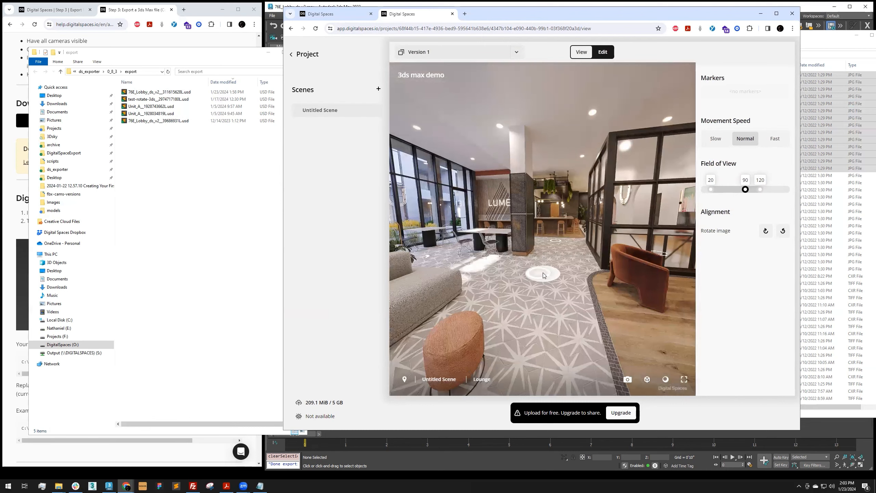
{"action": "left_click", "coordinate": [557, 229]}
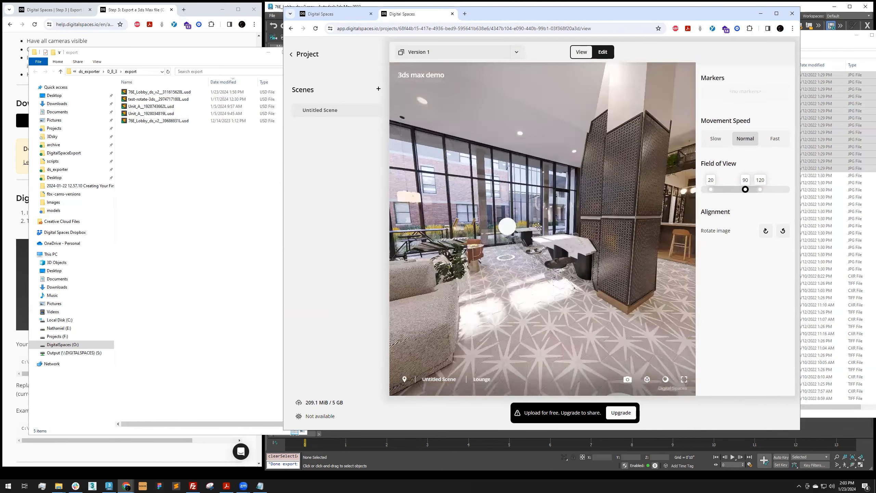
- Rename the untitled scene as Lobby
{"action": "double_click", "coordinate": [337, 110]}
{"action": "key", "text": "ctrl+a"}
{"action": "type", "text": "Lobby"}
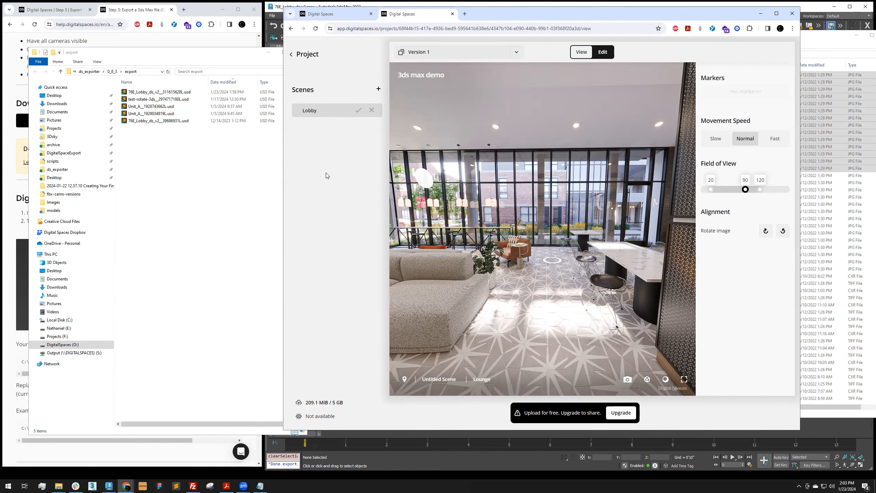
{"action": "key", "text": "Return"}
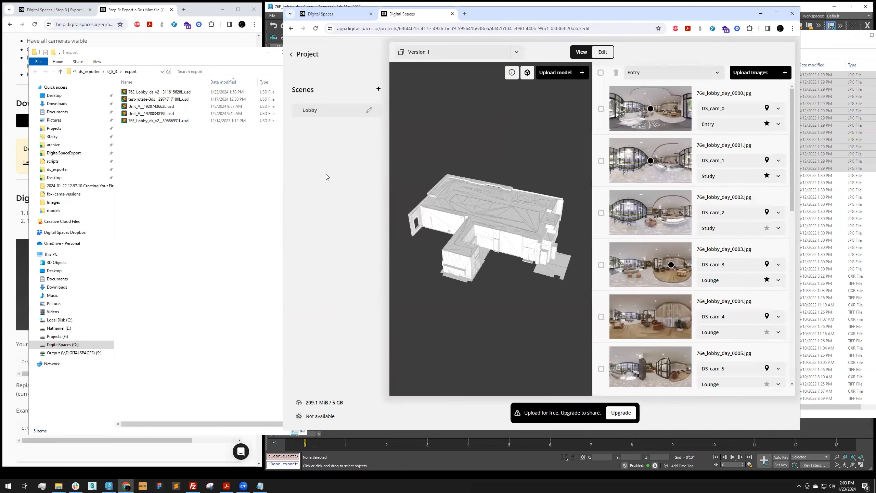
- Return to the 3ds max demo project overview, publish the project and look around the published Lobby scene
{"action": "left_click_drag", "start_coordinate": [449, 204], "coordinate": [508, 200]}
{"action": "left_click", "coordinate": [306, 54]}
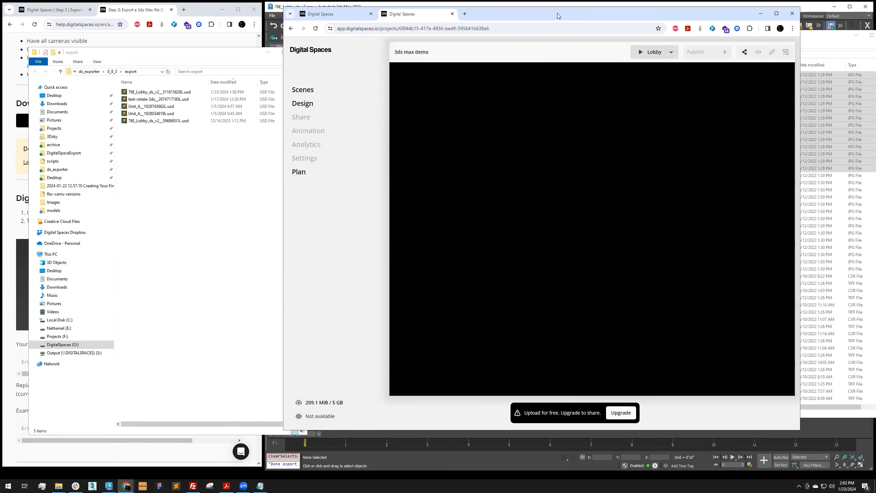
{"action": "left_click_drag", "start_coordinate": [559, 13], "coordinate": [549, 12]}
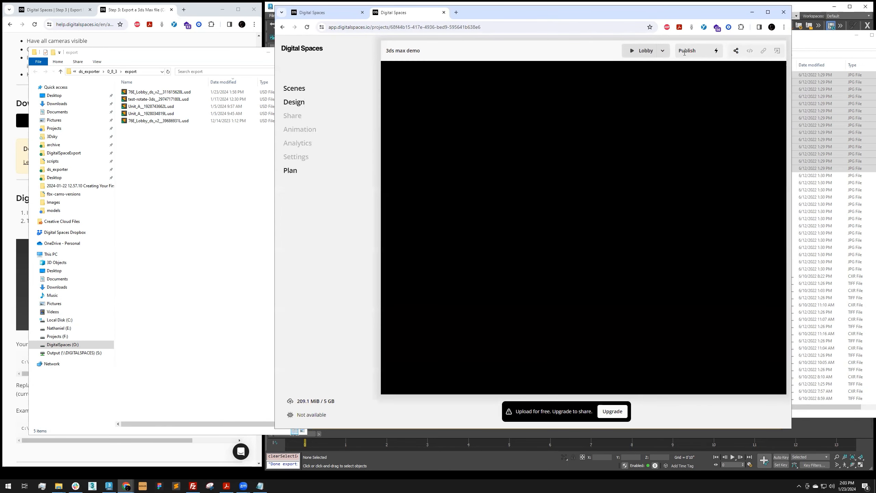
{"action": "left_click", "coordinate": [707, 50]}
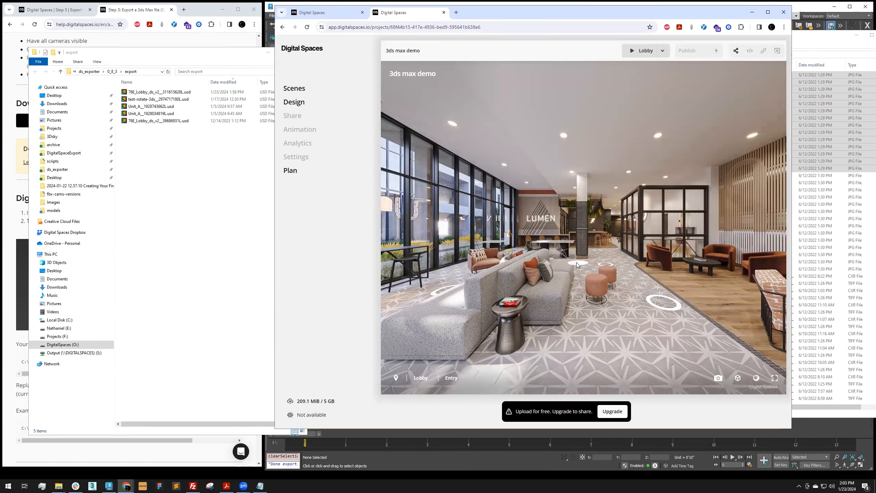
{"action": "left_click_drag", "start_coordinate": [619, 250], "coordinate": [609, 250]}
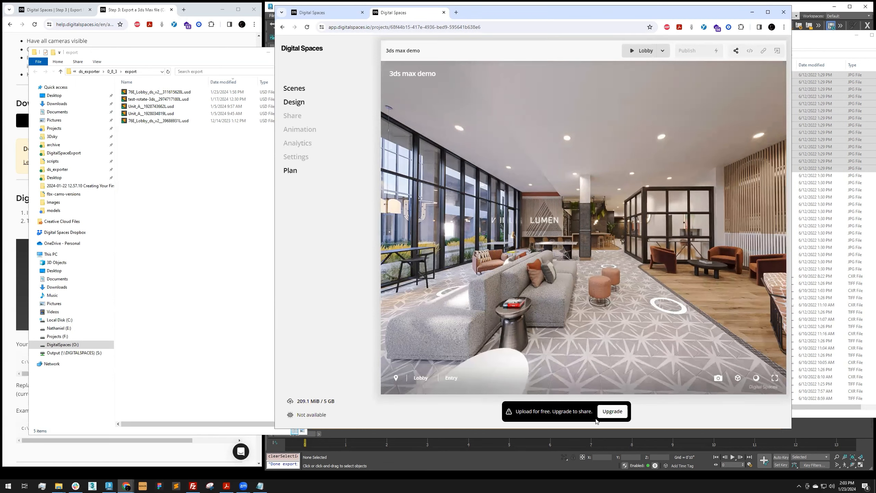
- Compare the Basic and Advanced plans' prices, upload allowances and unique views, and return to the project overview
{"action": "left_click", "coordinate": [613, 411]}
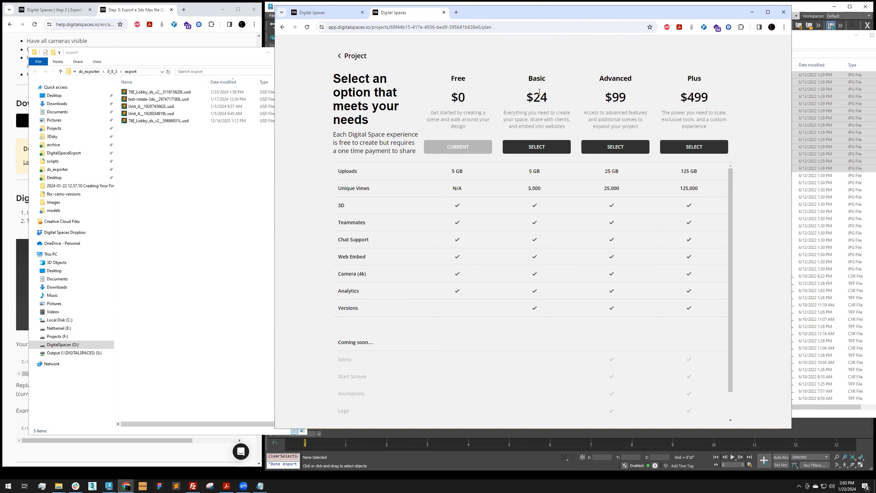
{"action": "double_click", "coordinate": [529, 97]}
{"action": "left_click_drag", "start_coordinate": [554, 179], "coordinate": [528, 176]}
{"action": "left_click", "coordinate": [534, 189]}
{"action": "double_click", "coordinate": [534, 189]}
{"action": "left_click", "coordinate": [543, 192]}
{"action": "left_click_drag", "start_coordinate": [604, 171], "coordinate": [620, 181]}
{"action": "double_click", "coordinate": [607, 190]}
{"action": "left_click", "coordinate": [623, 188]}
{"action": "left_click", "coordinate": [353, 55]}
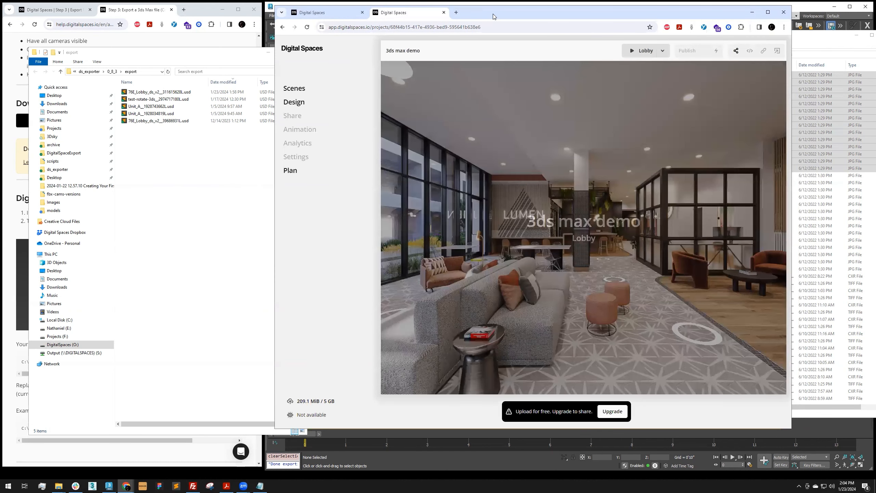
- Switch to 3ds Max to revisit the Digital Spaces exporter, minimize it and place the project's browser window beside the export folder
{"action": "left_click_drag", "start_coordinate": [494, 16], "coordinate": [558, 38]}
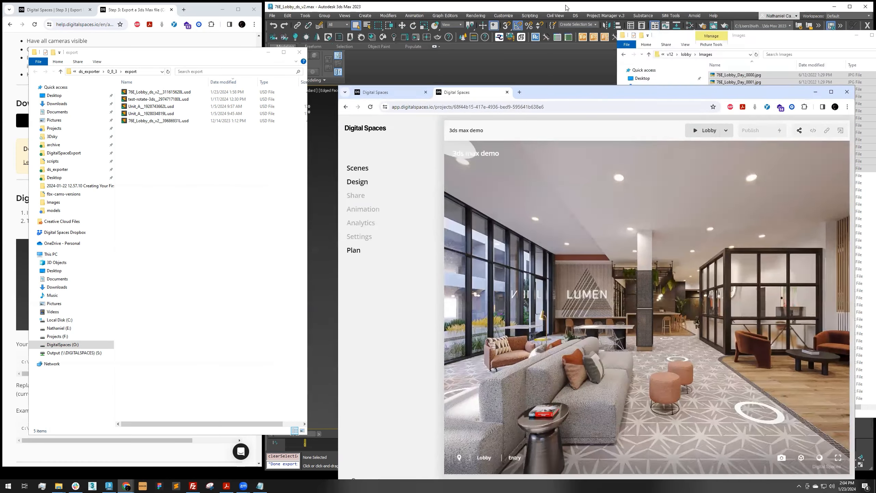
{"action": "left_click", "coordinate": [568, 7]}
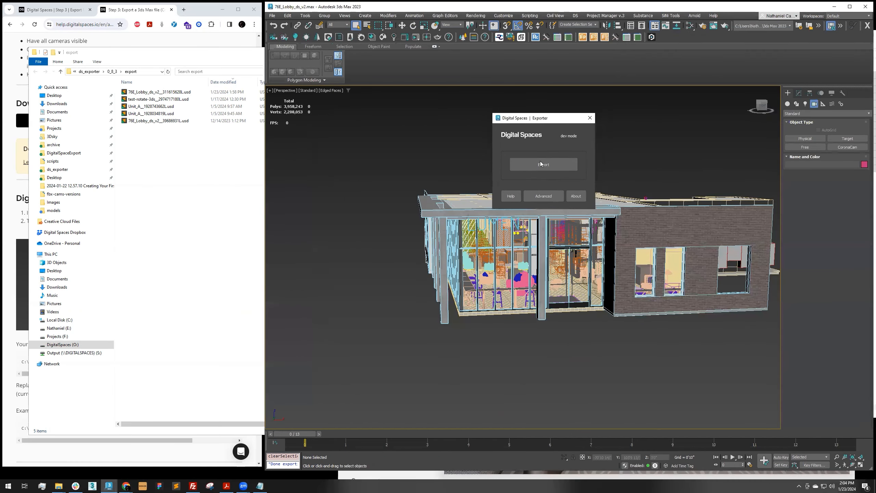
{"action": "left_click_drag", "start_coordinate": [544, 120], "coordinate": [523, 136]}
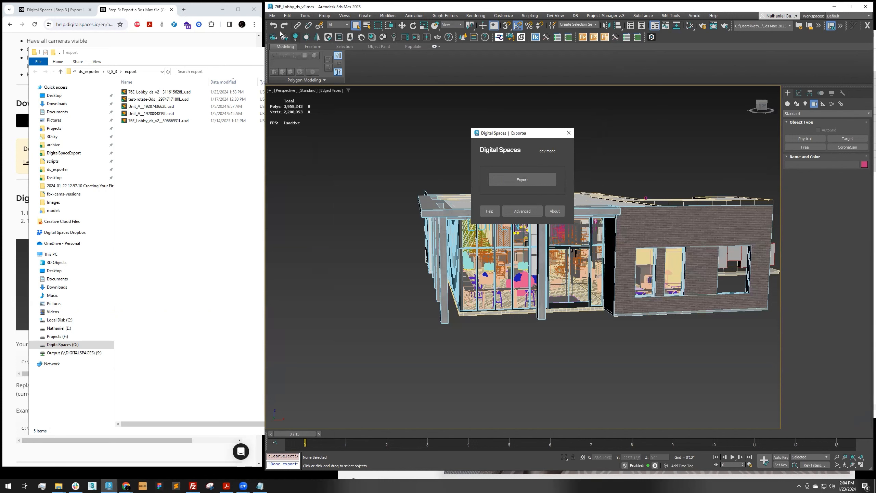
{"action": "left_click", "coordinate": [272, 15]}
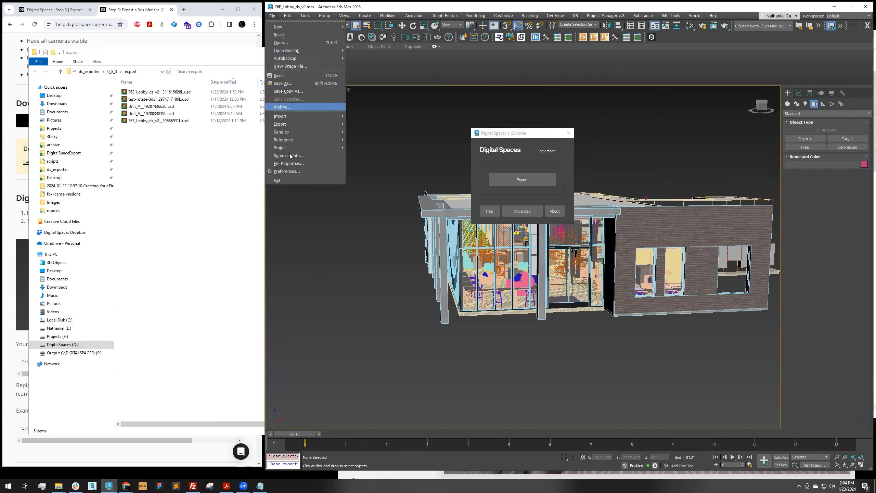
{"action": "left_click", "coordinate": [537, 130]}
{"action": "left_click", "coordinate": [527, 131]}
{"action": "left_click_drag", "start_coordinate": [527, 132], "coordinate": [515, 100]}
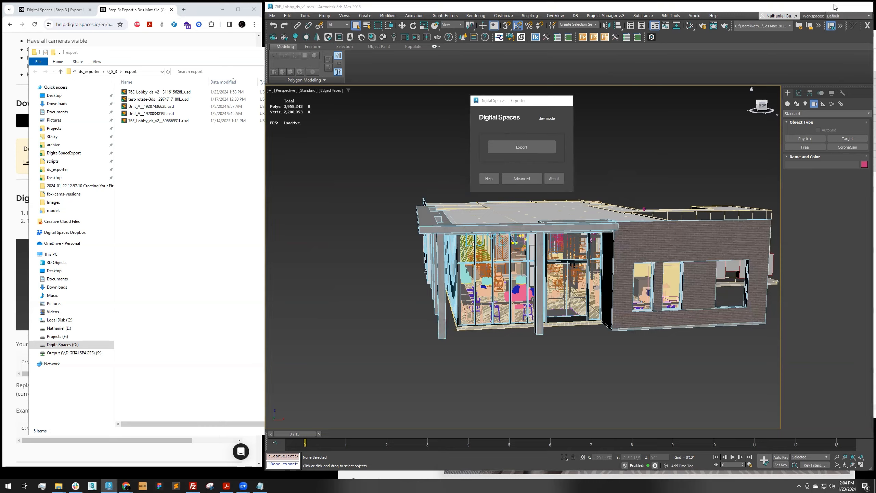
{"action": "left_click", "coordinate": [834, 6]}
{"action": "left_click_drag", "start_coordinate": [603, 88], "coordinate": [584, 20]}
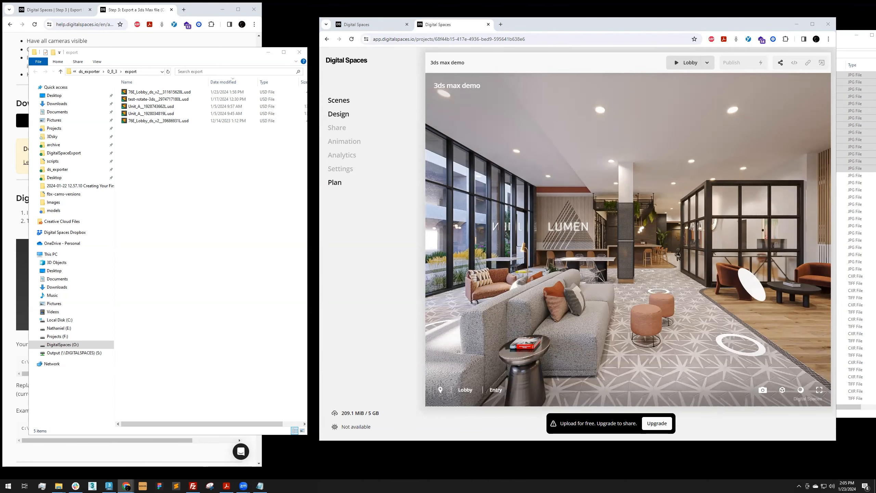
- Switch to 3ds Max and review the exporter's conversion options for Proxies, Forest Pack and RailClone
{"action": "left_click", "coordinate": [109, 486]}
{"action": "left_click", "coordinate": [517, 179]}
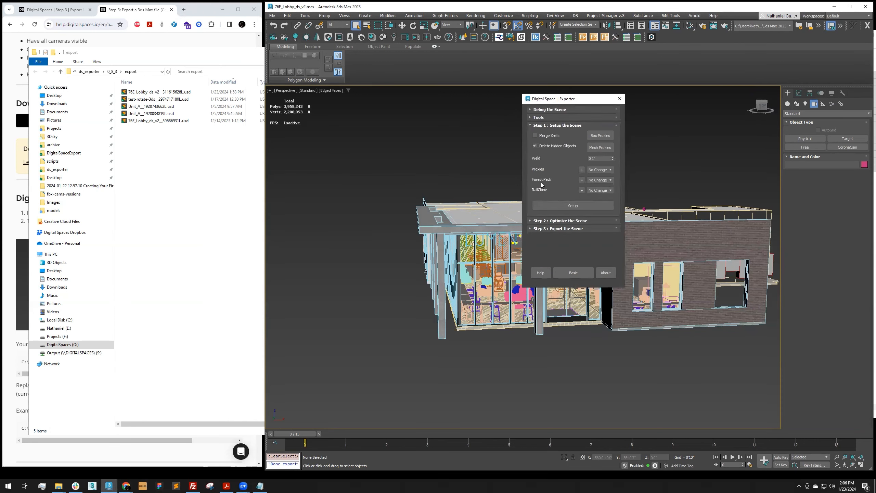
{"action": "left_click", "coordinate": [605, 180]}
{"action": "left_click", "coordinate": [606, 180]}
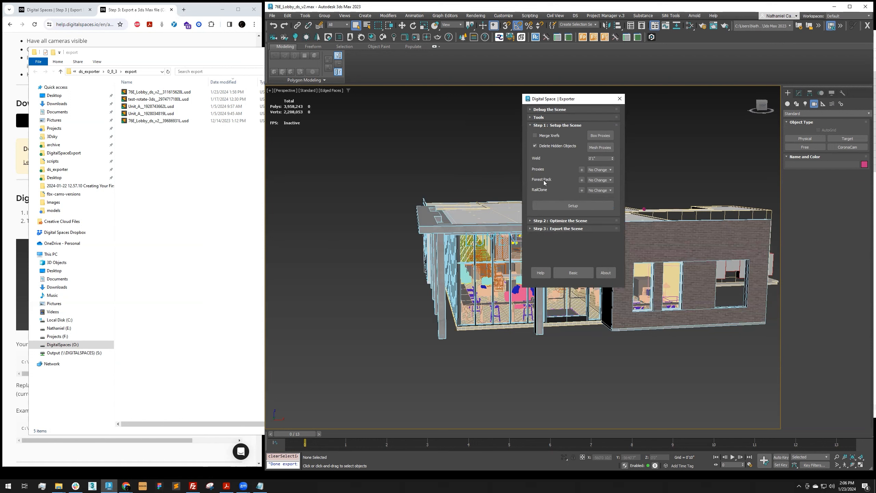
{"action": "left_click", "coordinate": [608, 182]}
{"action": "left_click", "coordinate": [542, 180]}
{"action": "left_click", "coordinate": [608, 190]}
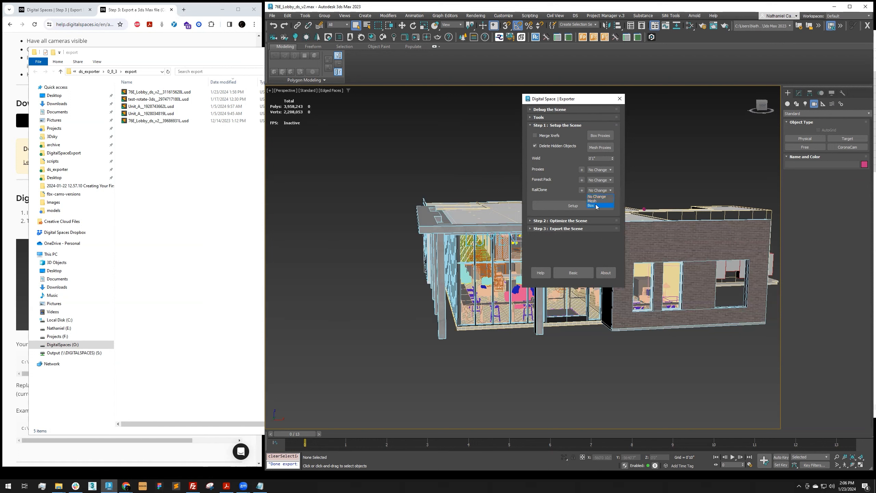
{"action": "left_click", "coordinate": [546, 184]}
{"action": "left_click", "coordinate": [608, 169]}
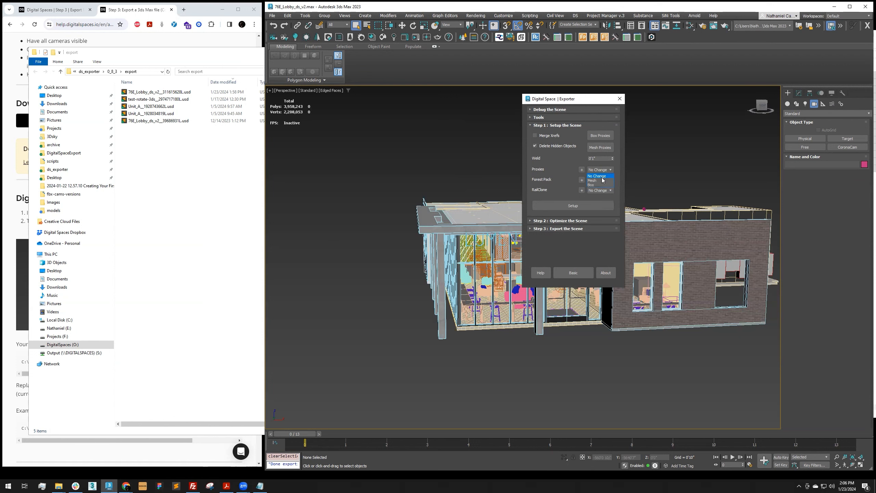
{"action": "left_click", "coordinate": [542, 185]}
- Move the exporter window aside, minimize 3ds Max and reposition the 3ds max demo project's browser window
{"action": "left_click_drag", "start_coordinate": [588, 104], "coordinate": [554, 113]}
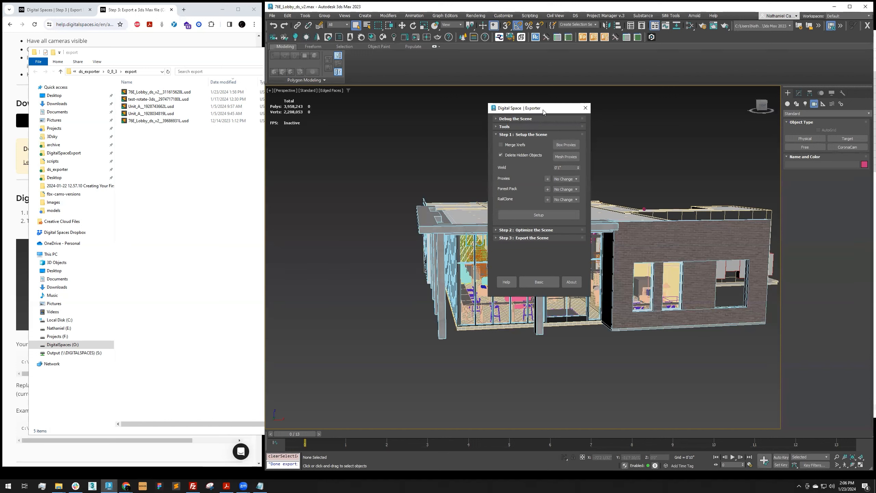
{"action": "left_click_drag", "start_coordinate": [542, 110], "coordinate": [508, 124]}
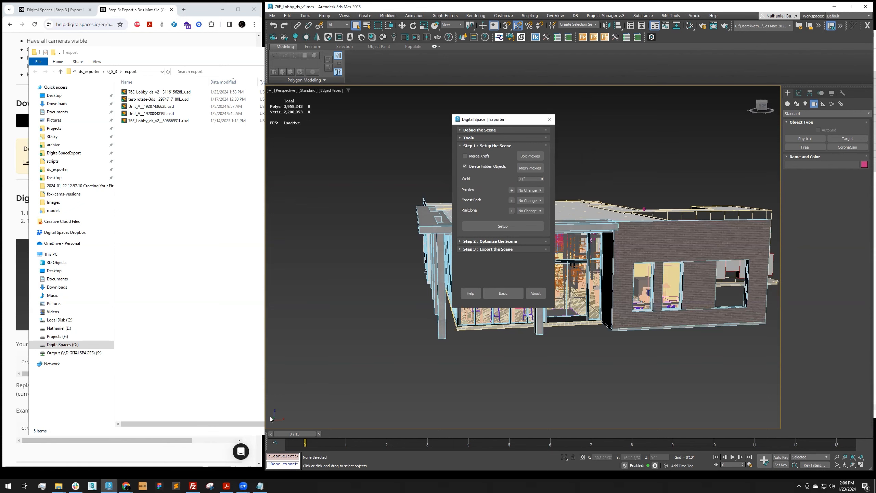
{"action": "left_click", "coordinate": [186, 397]}
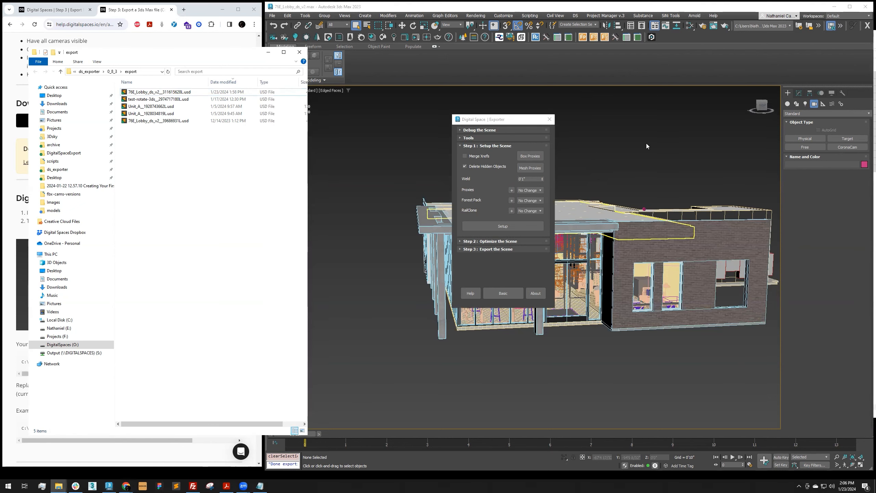
{"action": "left_click", "coordinate": [834, 7]}
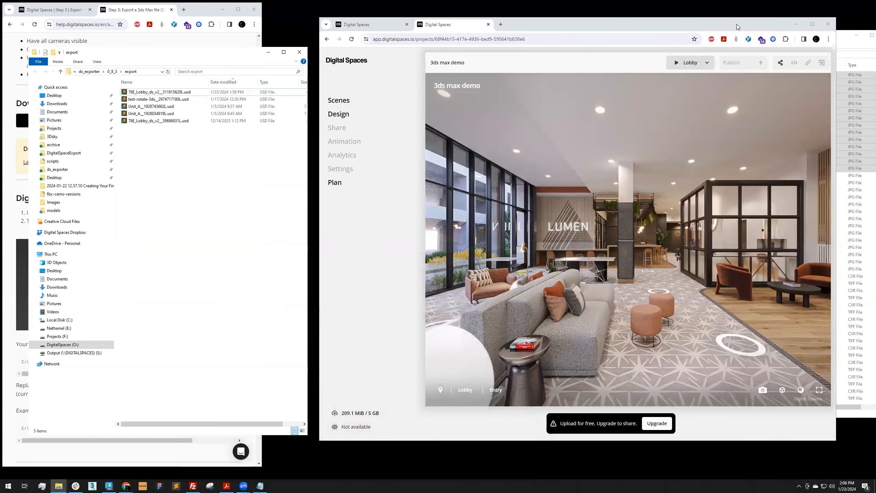
{"action": "left_click_drag", "start_coordinate": [737, 27], "coordinate": [724, 22]}
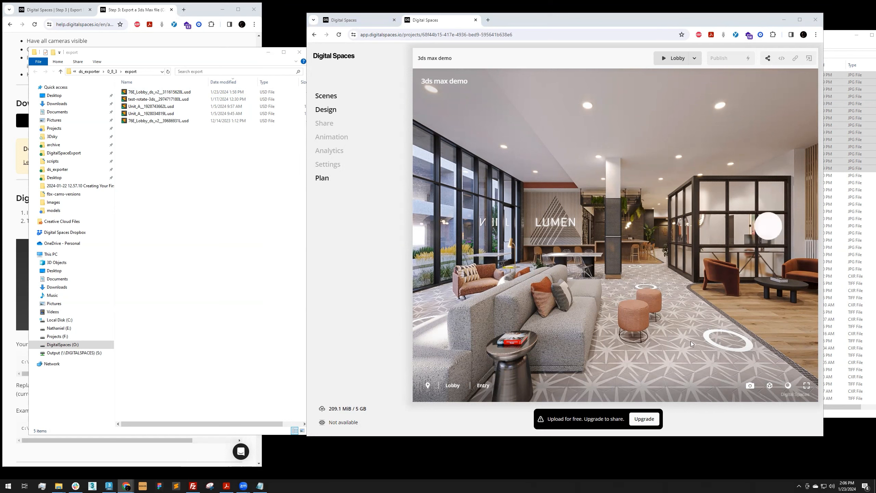
{"action": "left_click", "coordinate": [346, 304]}
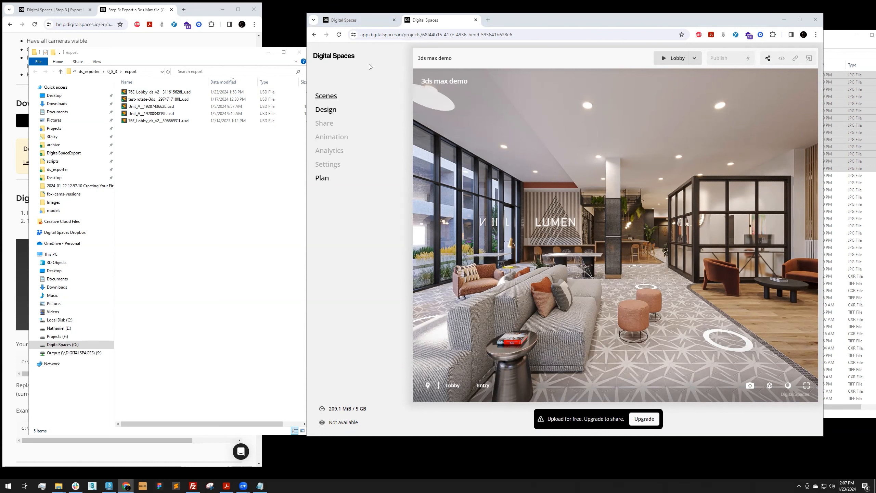
- Reload the 3ds max demo project overview and publish the project
{"action": "left_click", "coordinate": [339, 36]}
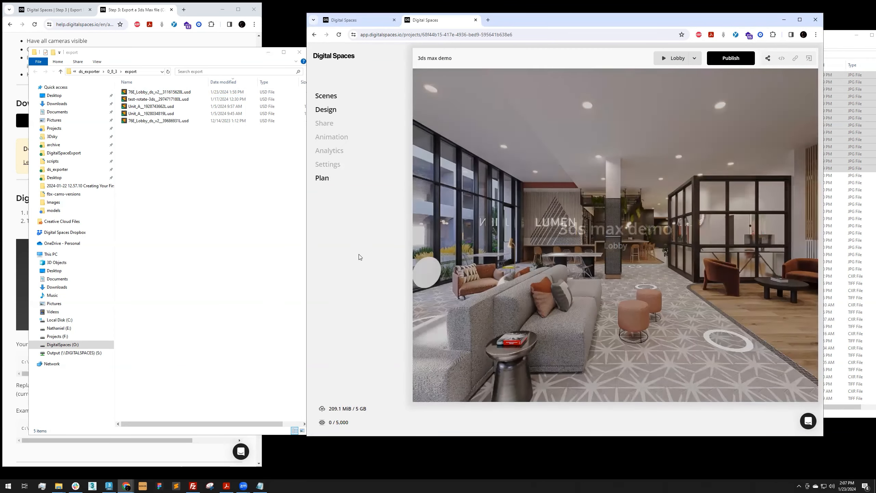
{"action": "left_click_drag", "start_coordinate": [676, 16], "coordinate": [666, 15]}
{"action": "left_click", "coordinate": [721, 60]}
{"action": "left_click", "coordinate": [719, 58]}
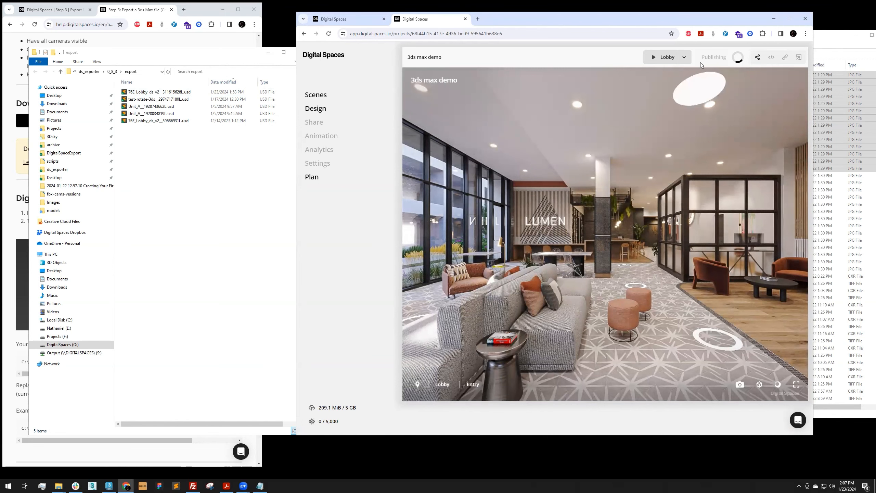
{"action": "left_click_drag", "start_coordinate": [685, 20], "coordinate": [697, 22]}
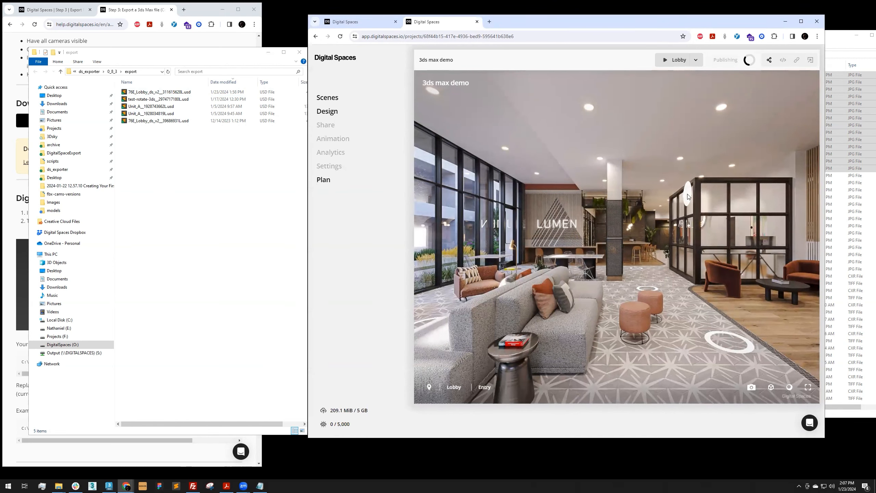
{"action": "left_click", "coordinate": [612, 66]}
- Open the project's public share page in a new tab and copy the share URL from the project overview
{"action": "left_click", "coordinate": [811, 60]}
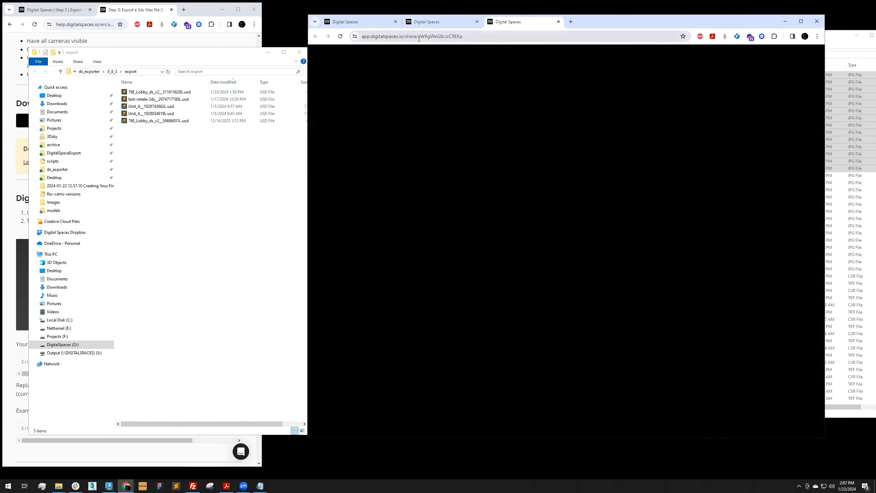
{"action": "left_click", "coordinate": [446, 24]}
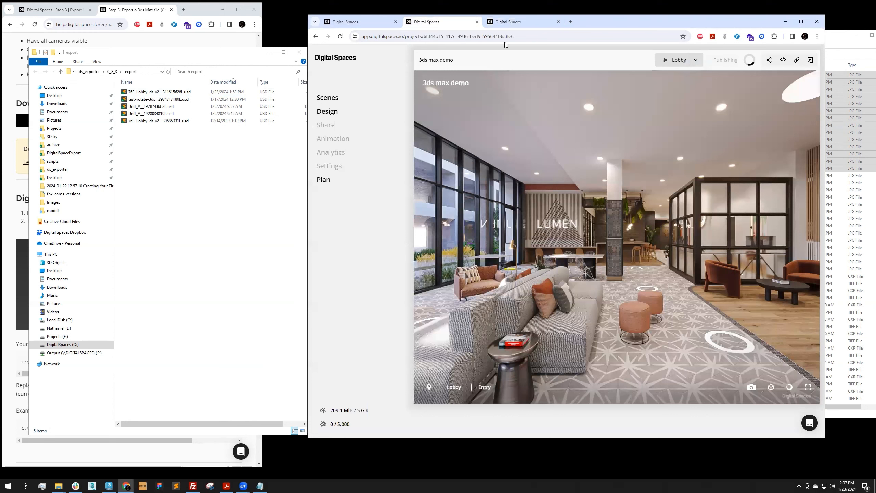
{"action": "left_click", "coordinate": [796, 60]}
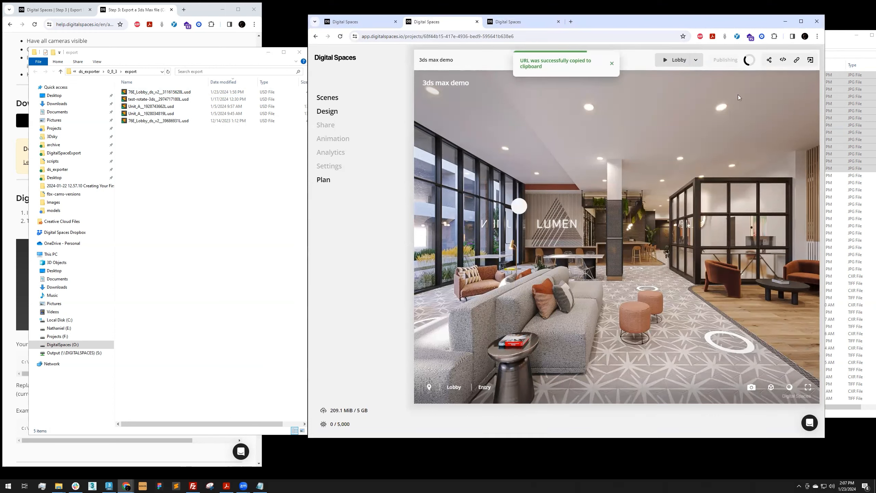
- Show the project's iframe embed code and copy it to the clipboard
{"action": "left_click", "coordinate": [782, 60]}
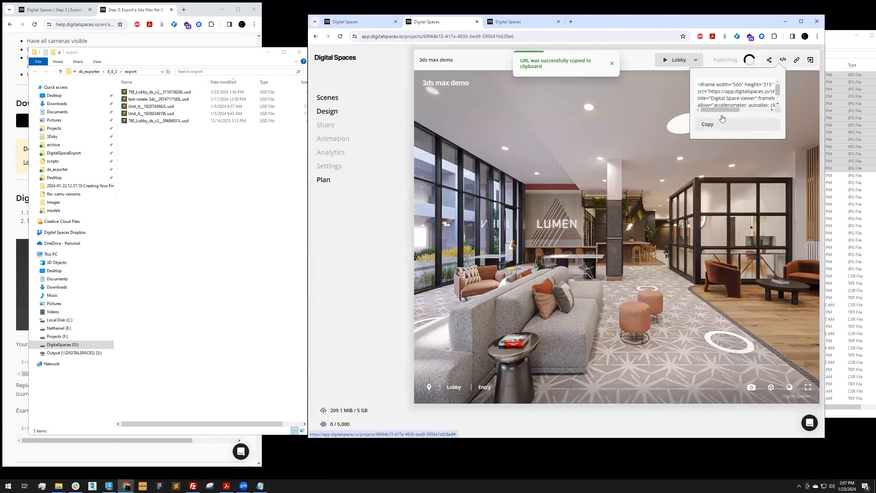
{"action": "left_click_drag", "start_coordinate": [778, 90], "coordinate": [778, 91]}
{"action": "left_click", "coordinate": [708, 125]}
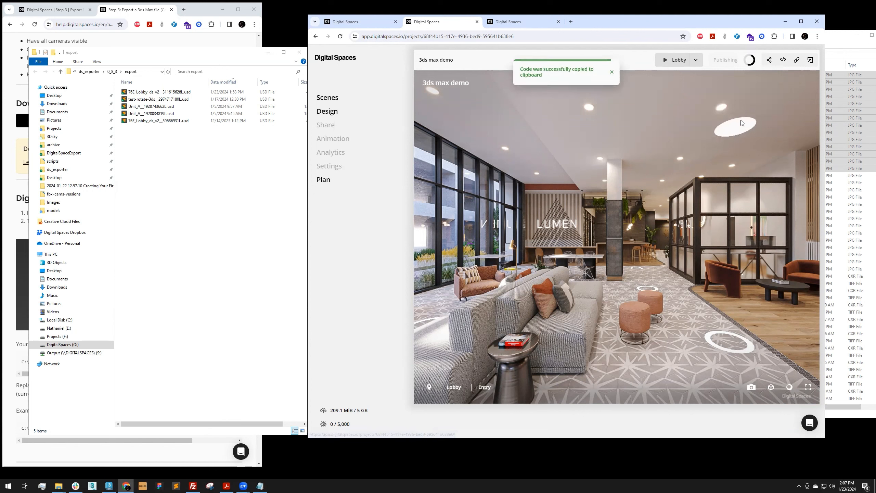
- Reopen the iframe embed code and examine its width, height, source and title attributes
{"action": "left_click", "coordinate": [783, 59]}
{"action": "left_click_drag", "start_coordinate": [776, 93], "coordinate": [777, 90]}
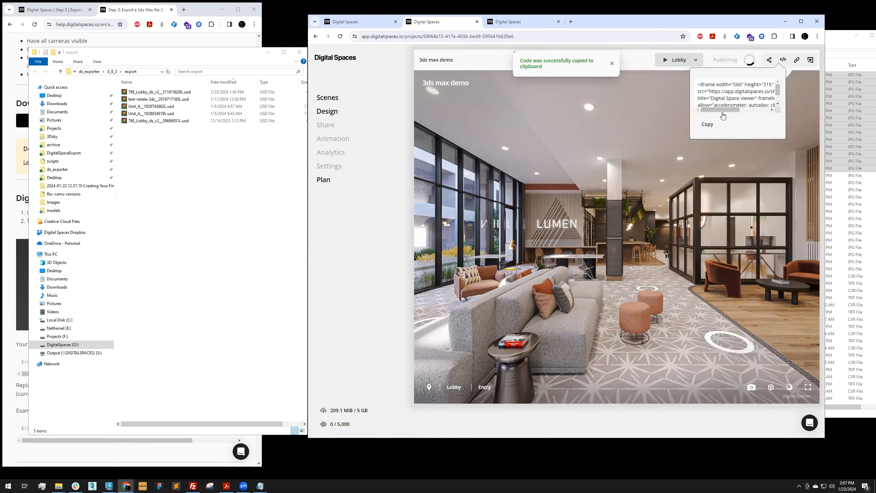
{"action": "mouse_move", "coordinate": [730, 111]}
{"action": "left_mouse_down"}
{"action": "mouse_move", "coordinate": [737, 113]}
{"action": "mouse_move", "coordinate": [715, 114]}
{"action": "left_mouse_up"}
{"action": "left_click_drag", "start_coordinate": [778, 90], "coordinate": [778, 87]}
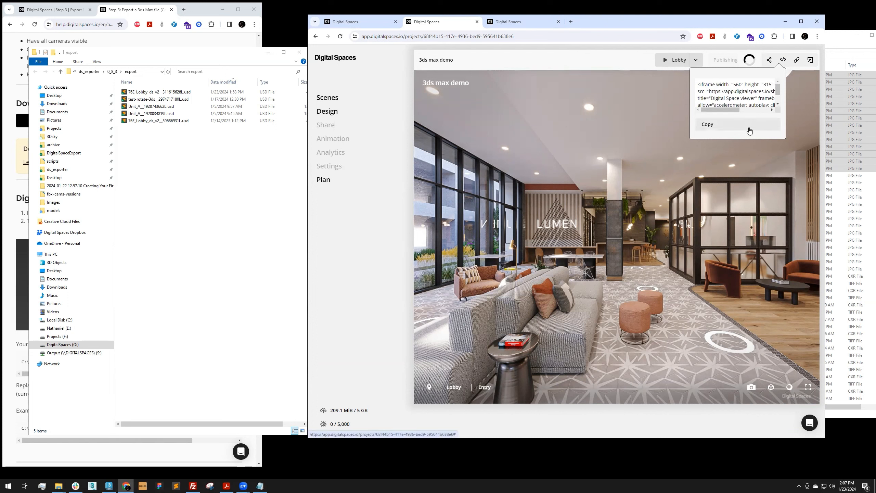
{"action": "left_click_drag", "start_coordinate": [726, 110], "coordinate": [726, 109]}
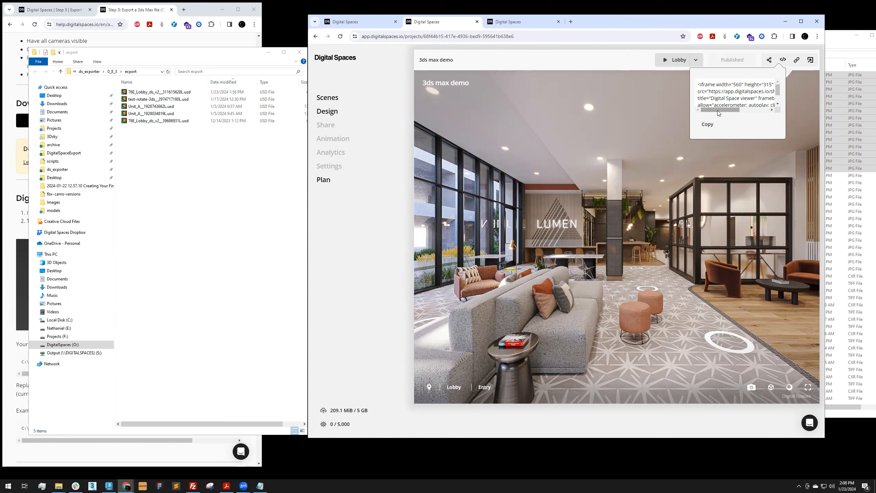
{"action": "mouse_move", "coordinate": [778, 91]}
{"action": "left_mouse_down"}
{"action": "mouse_move", "coordinate": [778, 97]}
{"action": "mouse_move", "coordinate": [776, 88]}
{"action": "left_mouse_up"}
{"action": "mouse_move", "coordinate": [734, 110]}
{"action": "left_mouse_down"}
{"action": "mouse_move", "coordinate": [752, 111]}
{"action": "mouse_move", "coordinate": [723, 111]}
{"action": "left_mouse_up"}
- Look around the Lobby preview, revisit the scene's model and panorama list, and return to the project overview
{"action": "left_click_drag", "start_coordinate": [645, 193], "coordinate": [635, 193]}
{"action": "scroll", "coordinate": [634, 194], "scroll_direction": "down", "scroll_amount": 3}
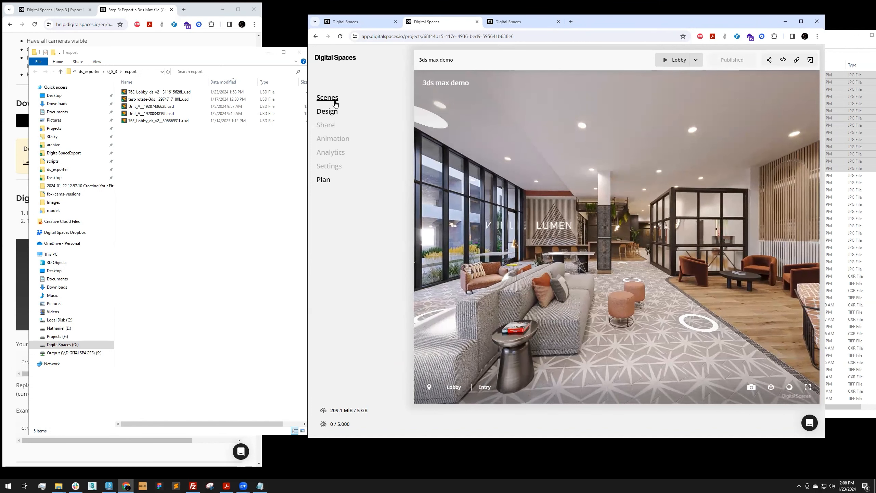
{"action": "left_click", "coordinate": [328, 97]}
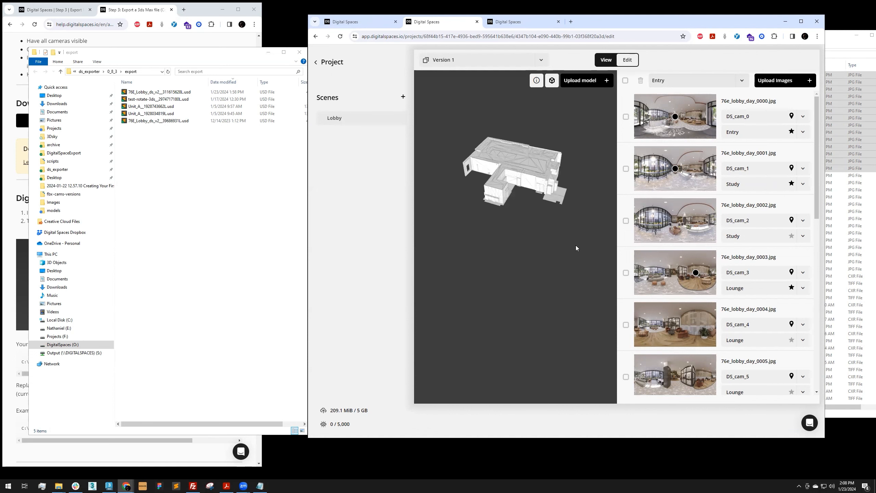
{"action": "left_click", "coordinate": [331, 62]}
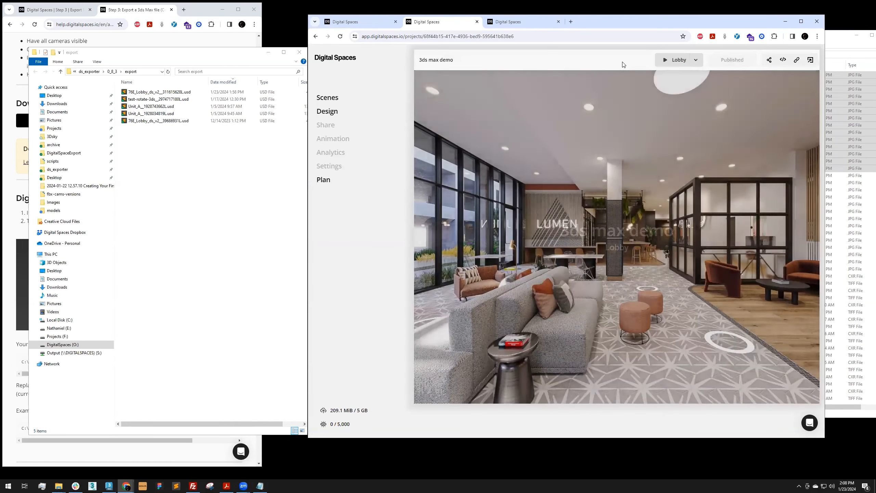
- View the published Lobby share page and check the other open Digital Spaces pages
{"action": "left_click", "coordinate": [522, 21]}
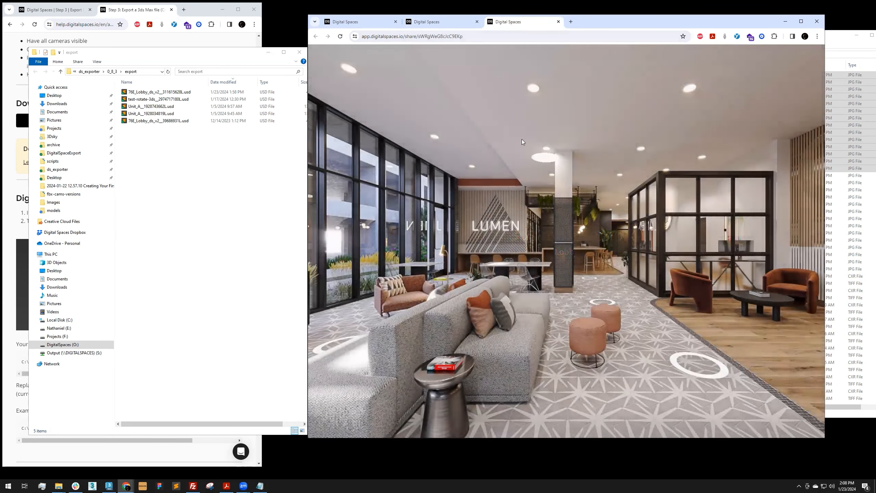
{"action": "left_click", "coordinate": [427, 22]}
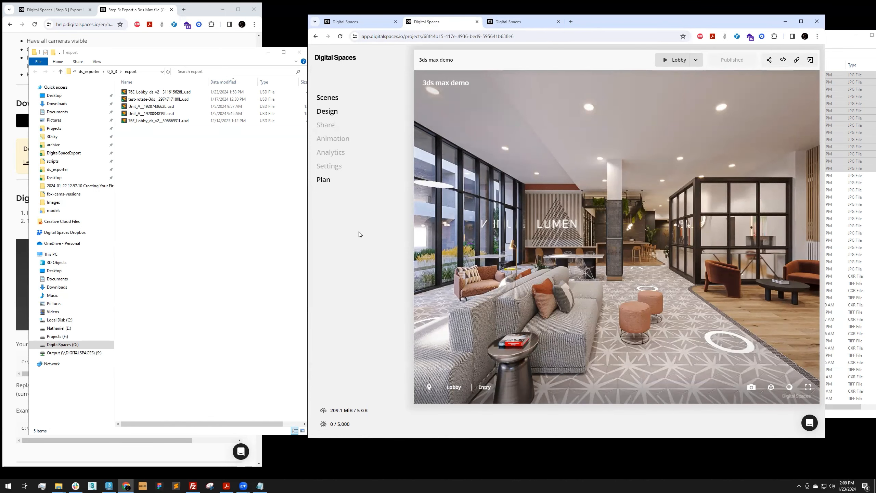
{"action": "left_click", "coordinate": [368, 24]}
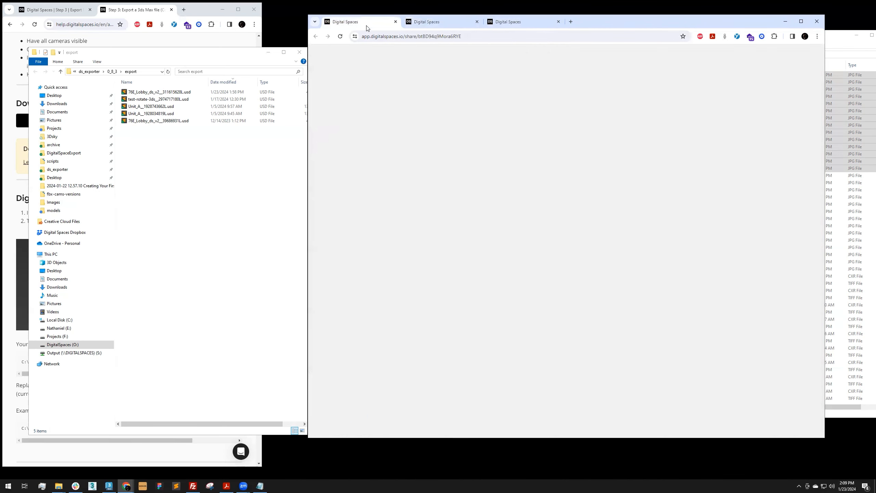
{"action": "left_click", "coordinate": [530, 25]}
- Open the digitalspaces.io website in a new tab and check its support chat
{"action": "left_click", "coordinate": [571, 21]}
{"action": "type", "text": "dig"}
{"action": "key", "text": "Return"}
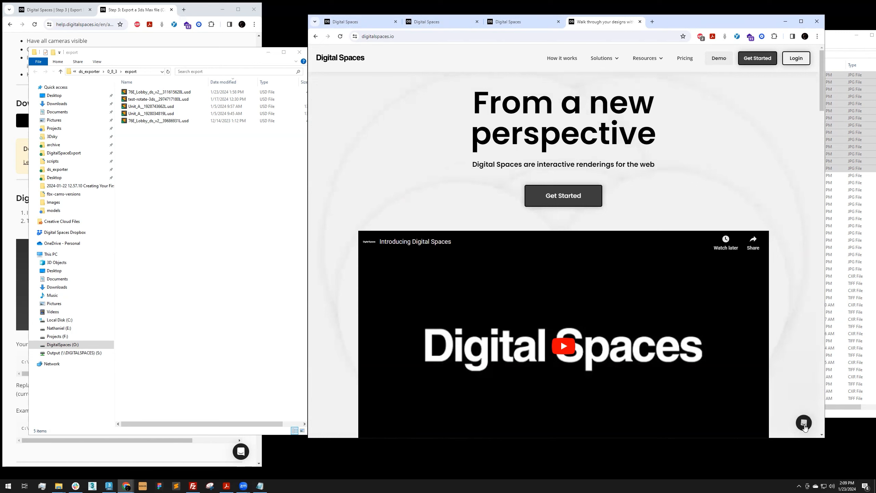
{"action": "left_click", "coordinate": [807, 424]}
{"action": "left_click", "coordinate": [806, 423]}
- Switch to the 3dsMax.pdf presentation and review its Contact and We believe pages
{"action": "left_click", "coordinate": [226, 486]}
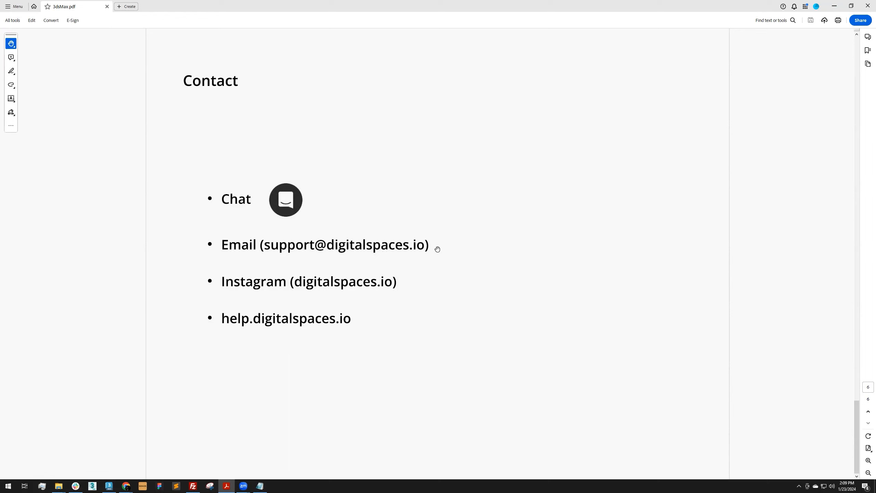
{"action": "scroll", "coordinate": [437, 249], "scroll_direction": "up", "scroll_amount": 3}
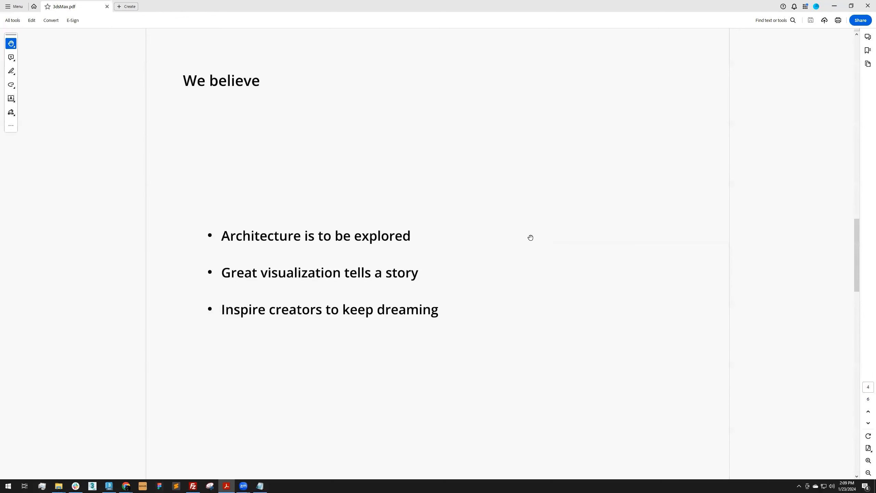
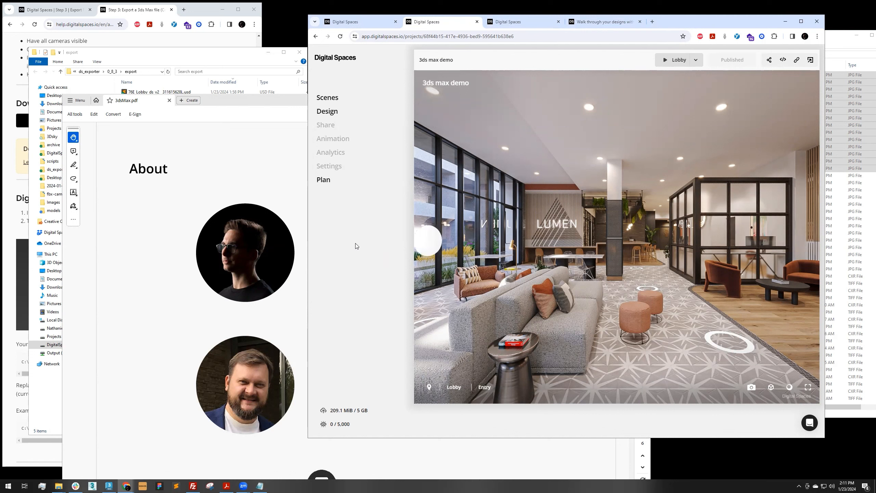
- Switch to the browser window showing the DigitalSpaces GitHub organization and open the digitalspaces-socket repository
{"action": "left_click", "coordinate": [126, 486]}
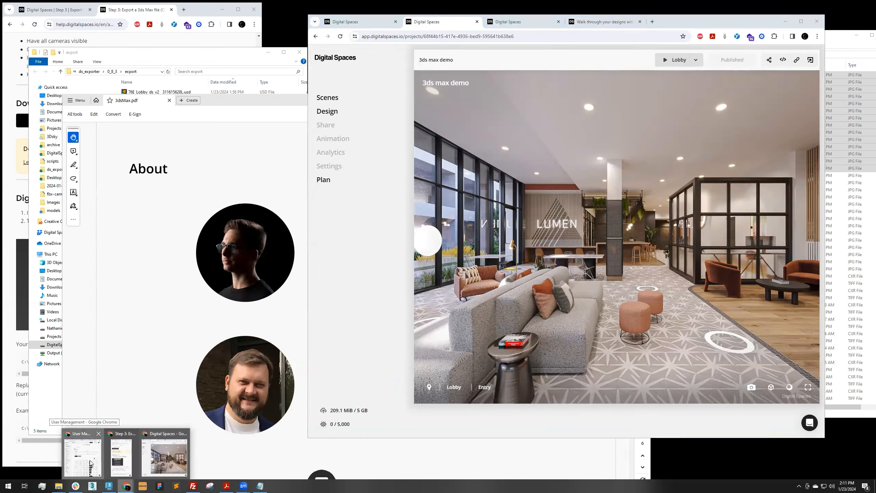
{"action": "left_click", "coordinate": [90, 463]}
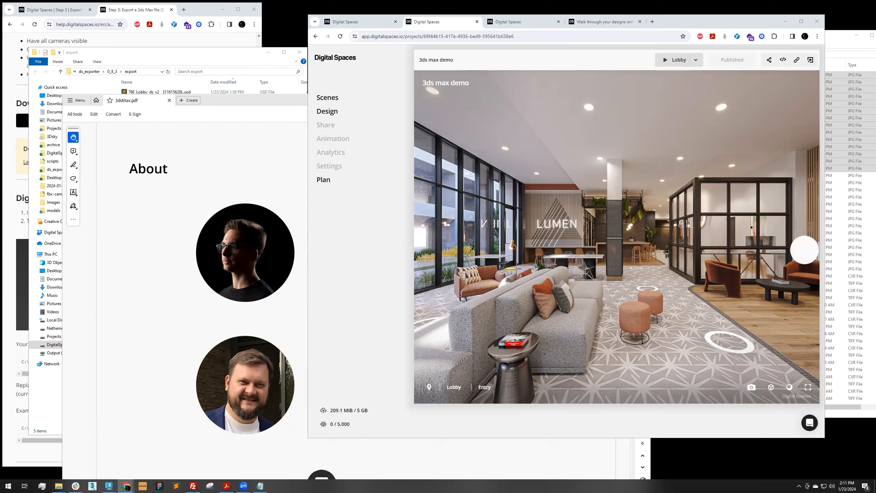
{"action": "key", "text": "alt+Tab"}
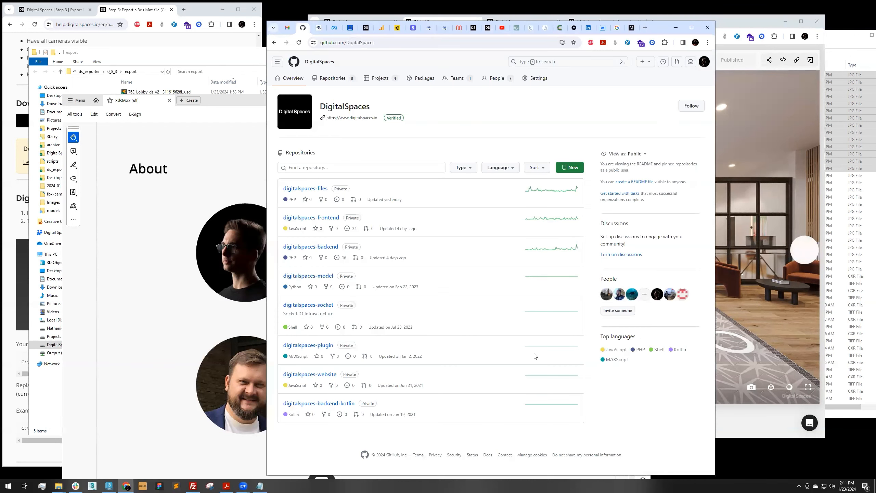
{"action": "left_click", "coordinate": [314, 305]}
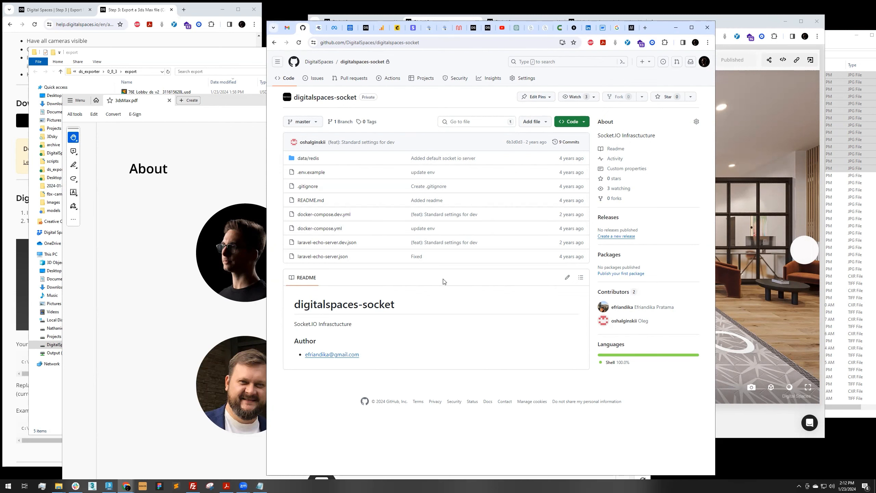
- Move the GitHub and 3ds max demo browser windows apart and minimize the GitHub window
{"action": "left_click_drag", "start_coordinate": [661, 28], "coordinate": [474, 30]}
{"action": "left_click_drag", "start_coordinate": [719, 17], "coordinate": [759, 21]}
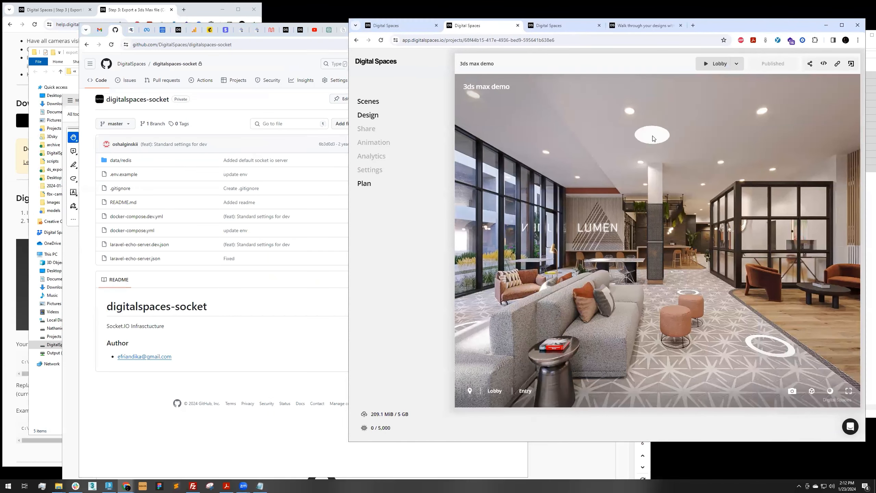
{"action": "left_click", "coordinate": [305, 344]}
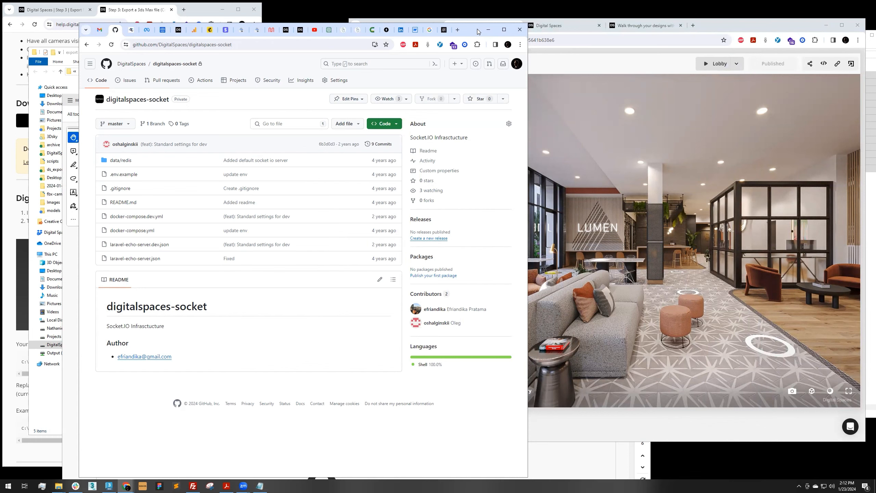
{"action": "left_click", "coordinate": [488, 30]}
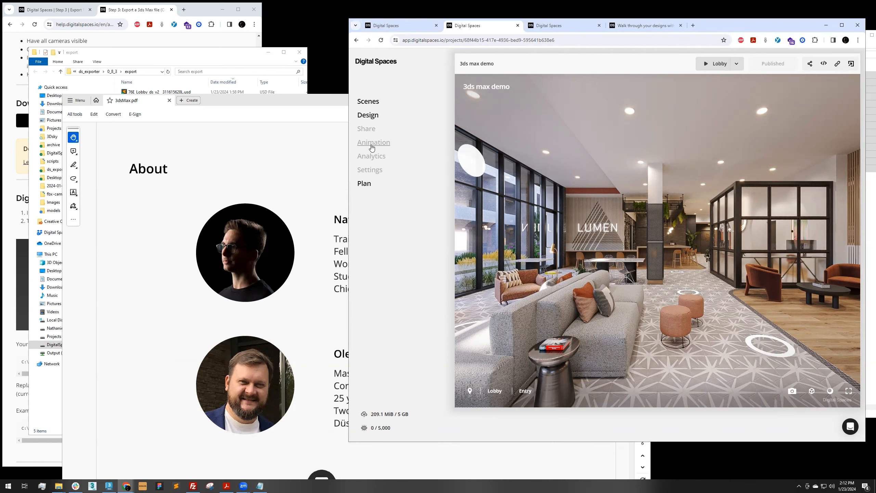
- Walk through the 3ds max demo preview from the Entry viewpoint to the Lounge and look around the lobby
{"action": "left_click", "coordinate": [708, 302]}
{"action": "left_click", "coordinate": [687, 318]}
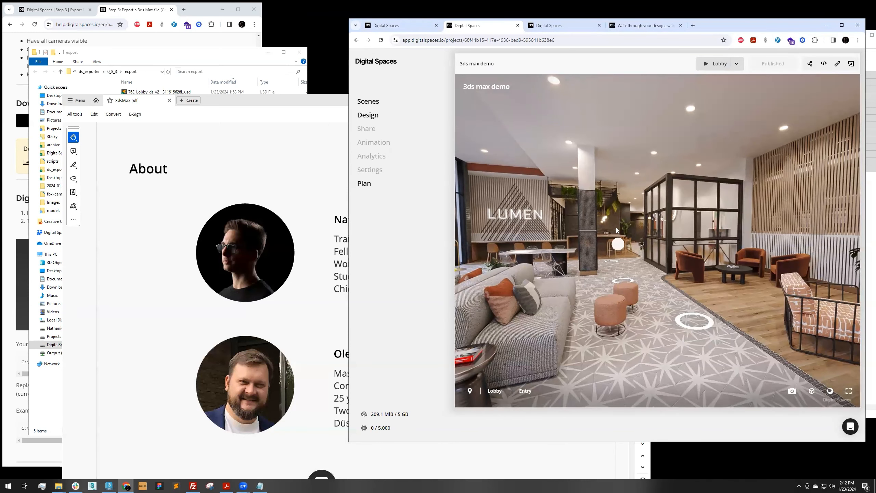
{"action": "left_click", "coordinate": [802, 270]}
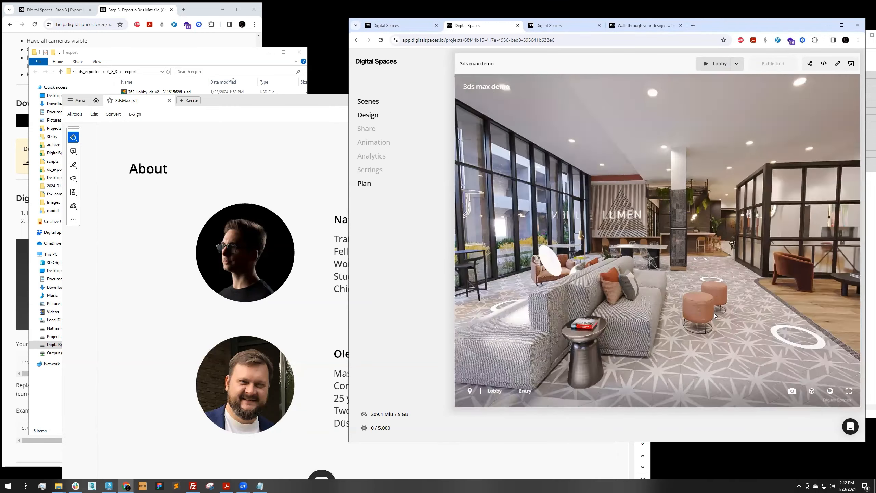
{"action": "left_click_drag", "start_coordinate": [621, 247], "coordinate": [669, 246]}
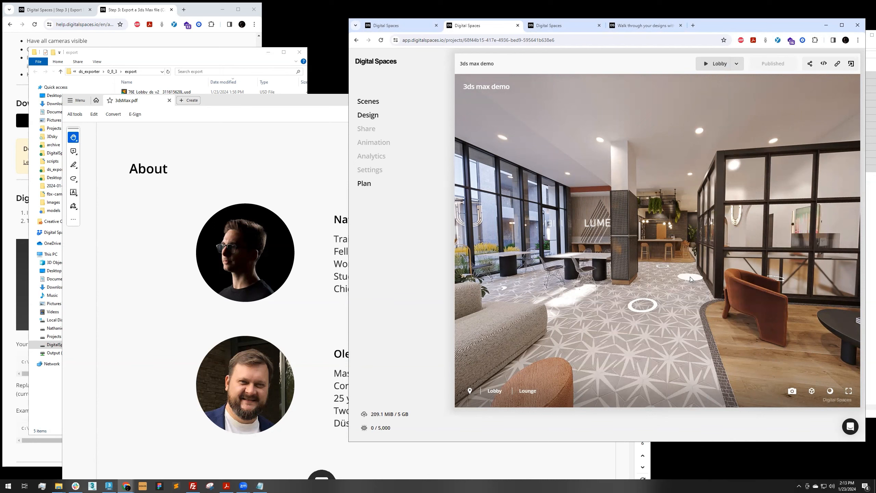
{"action": "left_click", "coordinate": [690, 276]}
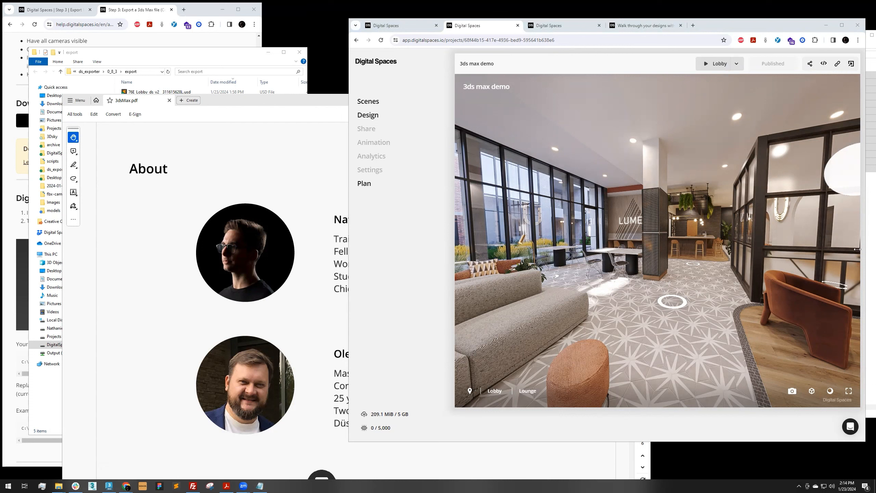
- Switch to the 3dsMax.pdf presentation and reposition its window to show the whole About page
{"action": "left_click", "coordinate": [277, 100]}
{"action": "left_click_drag", "start_coordinate": [276, 99], "coordinate": [311, 36]}
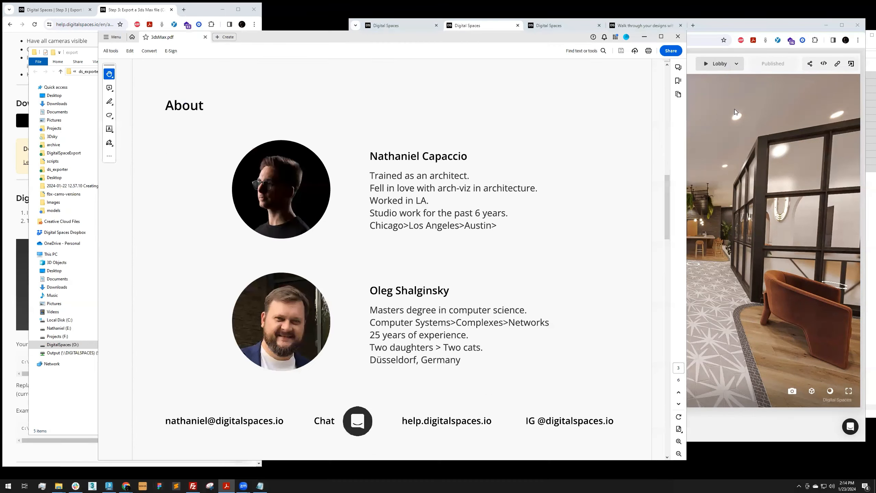